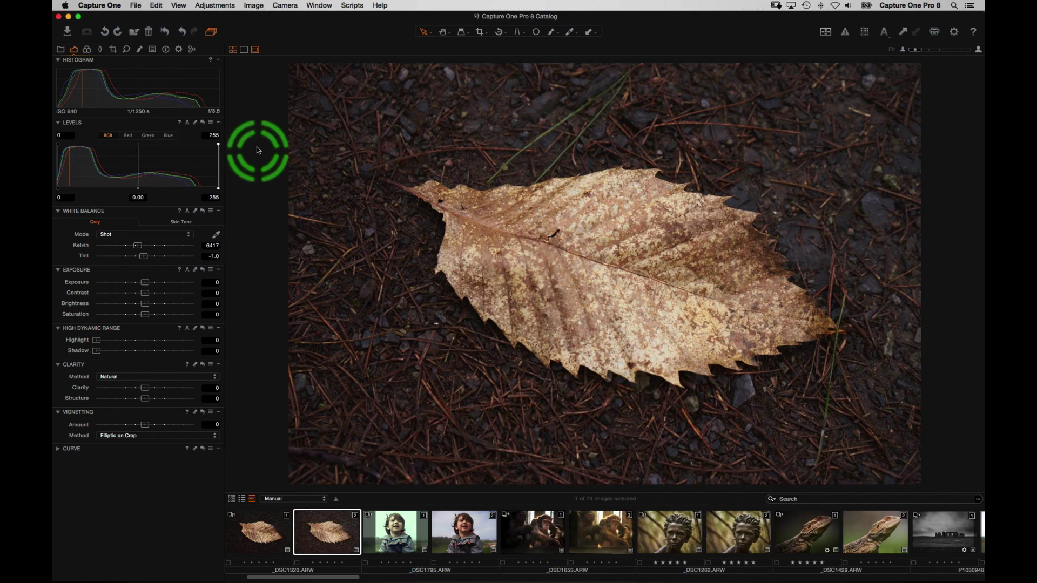
# - Check the list of available workspaces and open the local adjustment tools for the leaf photo
pyautogui.click(318, 6)
pyautogui.moveTo(363, 58)
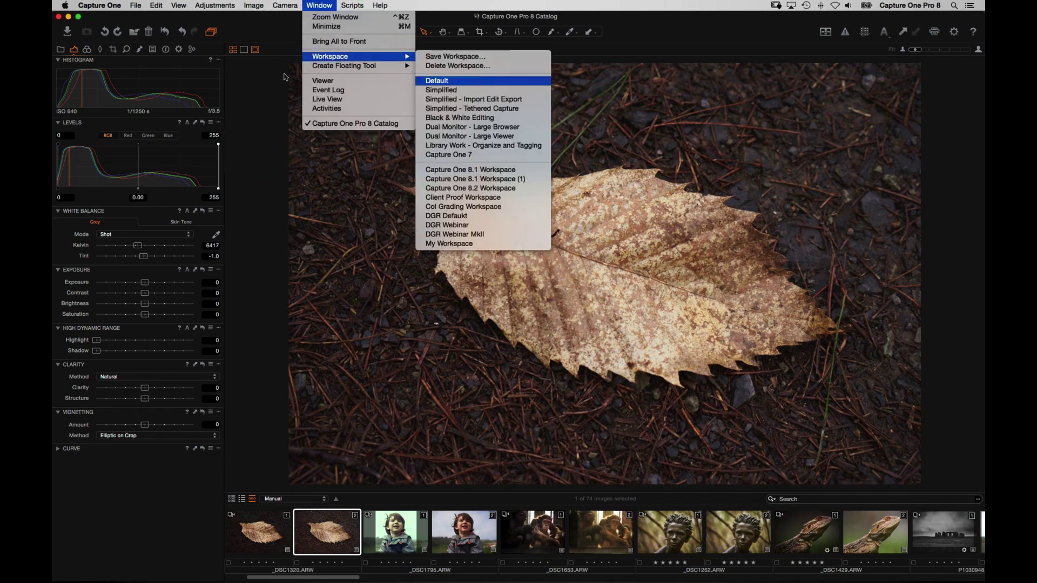
pyautogui.click(473, 84)
pyautogui.click(140, 56)
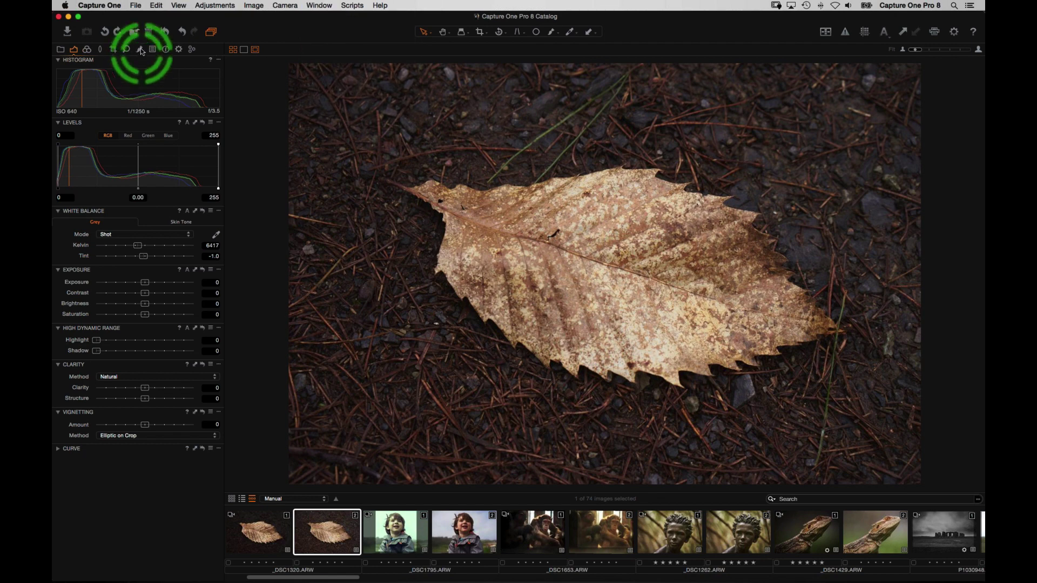
pyautogui.click(140, 50)
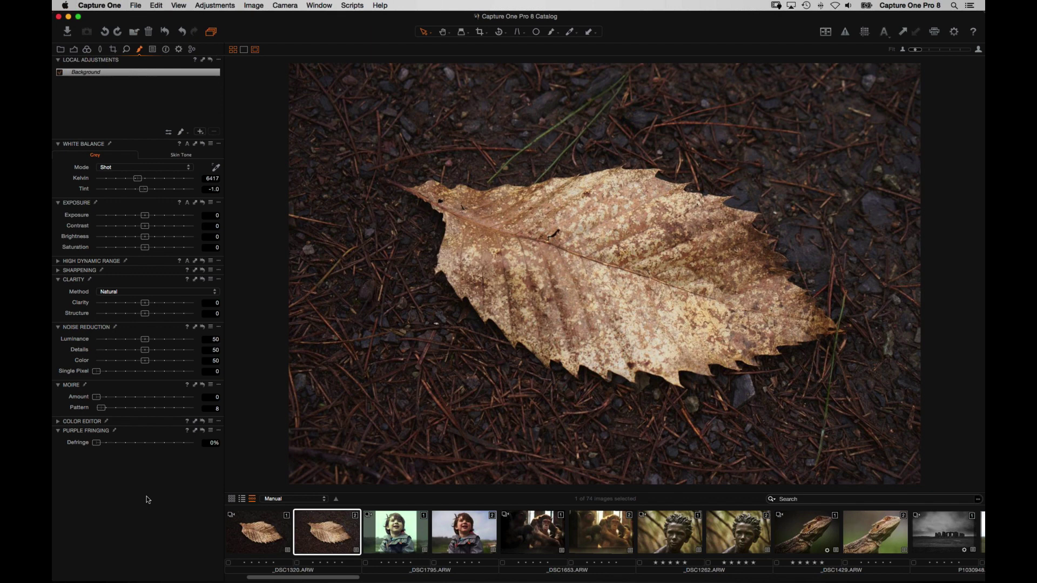
# - Activate the Draw Mask brush and check the other mask tools and mask display options
pyautogui.click(181, 132)
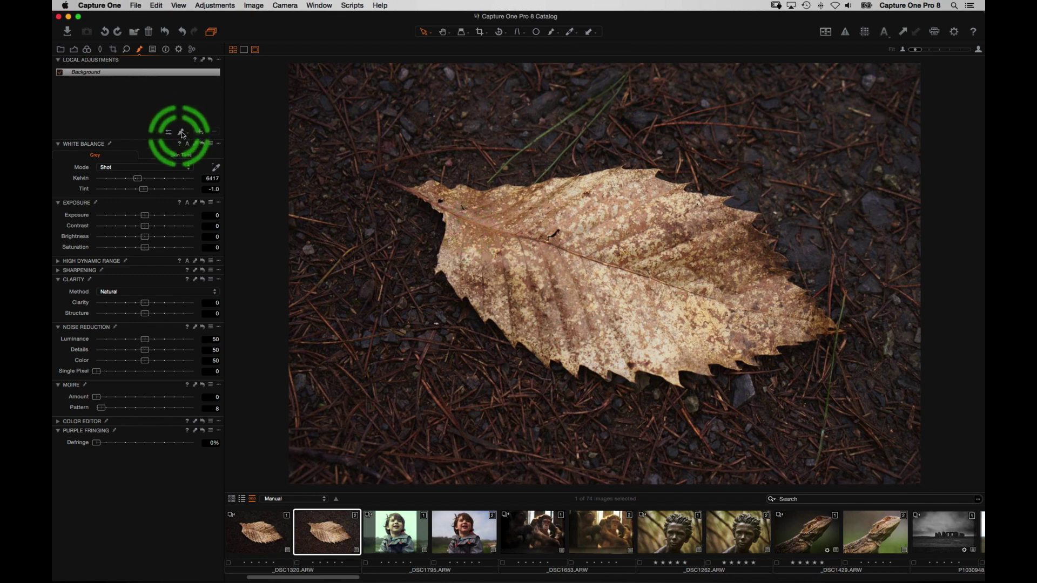
pyautogui.click(235, 137)
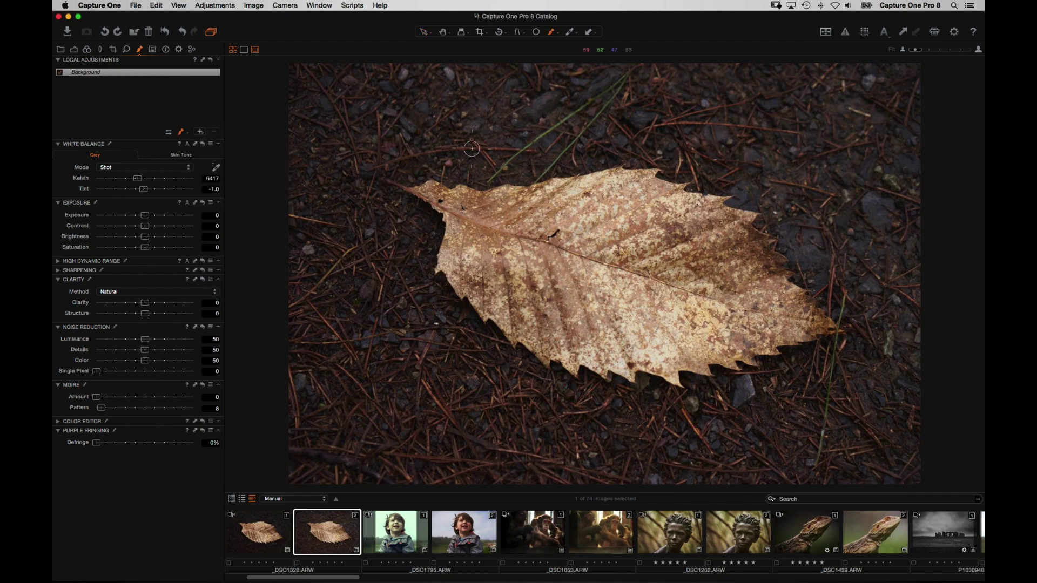
pyautogui.click(181, 132)
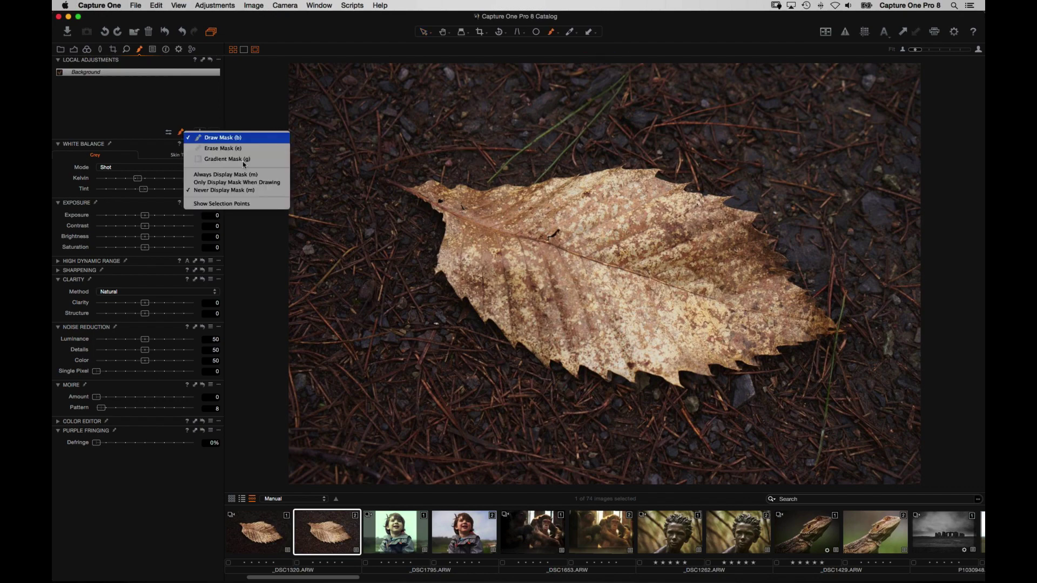
pyautogui.click(193, 88)
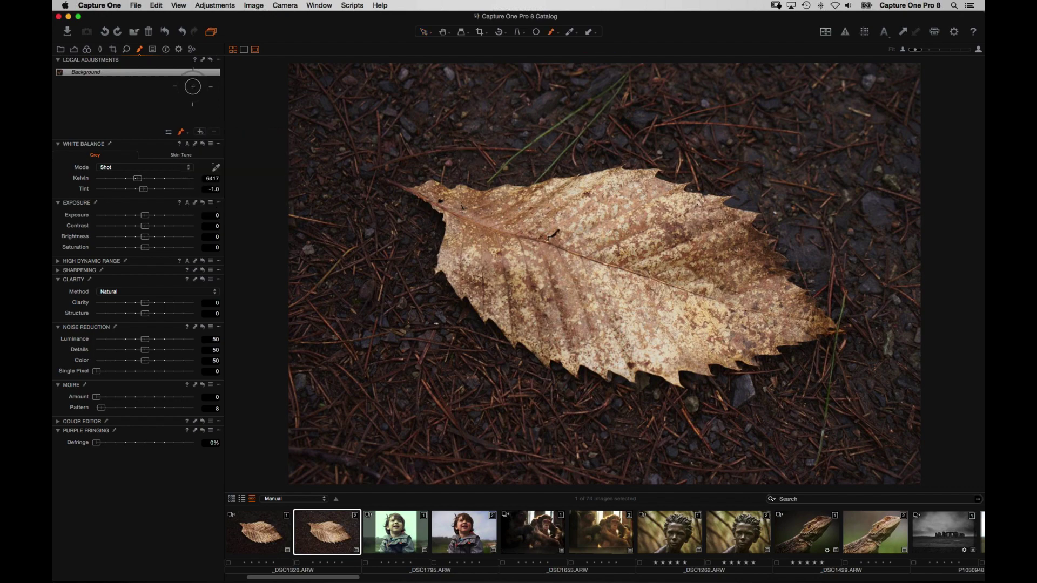
# - Select the second variant of _DSC0938.ARW and open the local adjustment tools in the Default workspace
pyautogui.hscroll(-2, 594, 532)
pyautogui.click(343, 523)
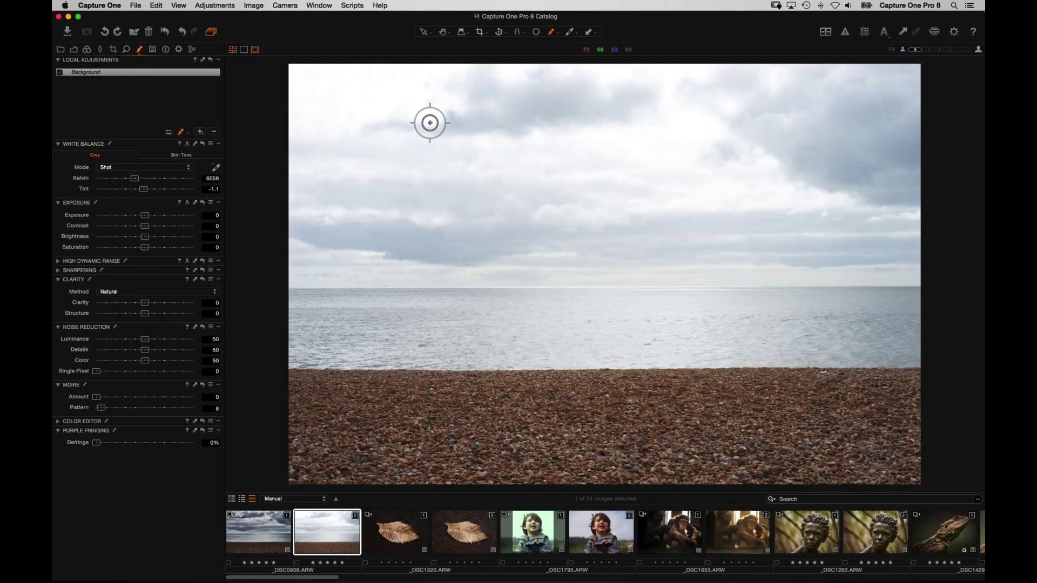
pyautogui.click(324, 6)
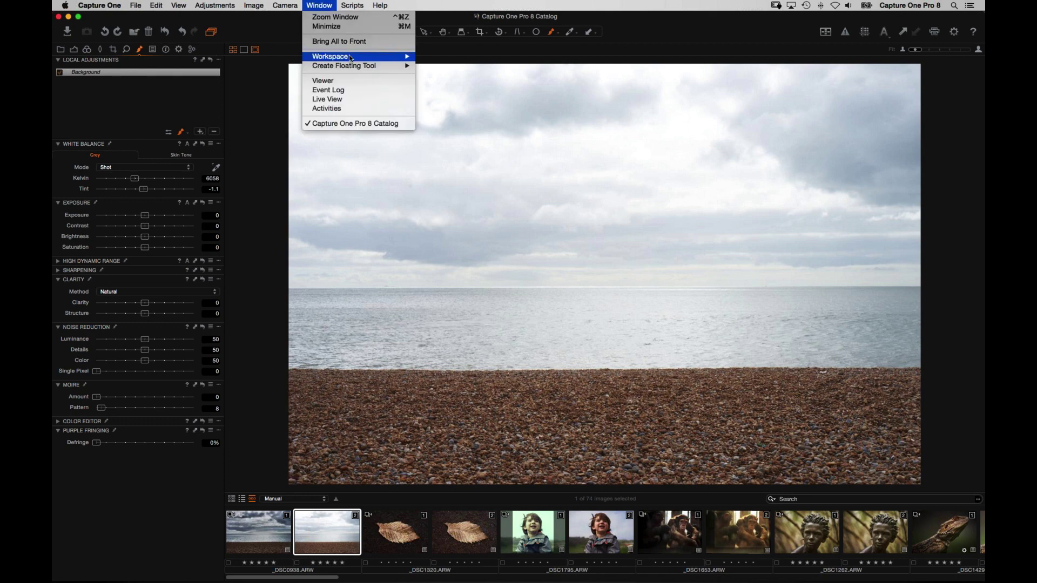
pyautogui.moveTo(351, 58)
pyautogui.click(471, 83)
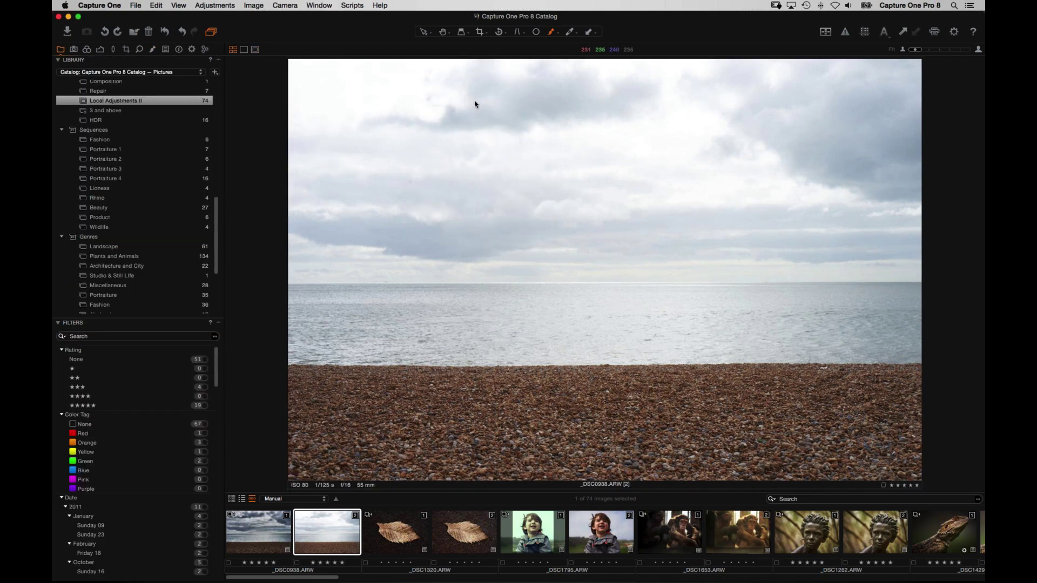
pyautogui.click(153, 50)
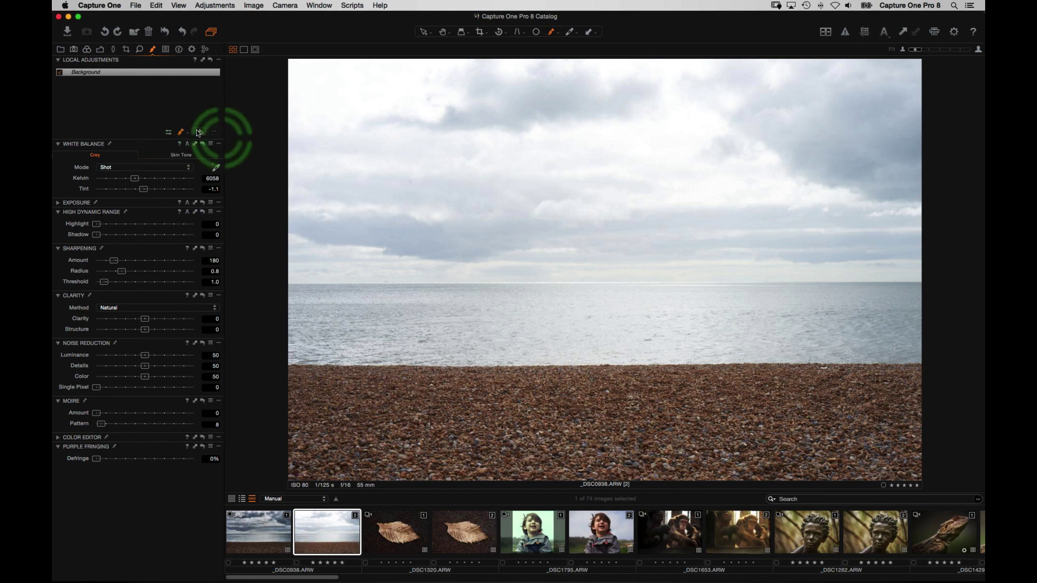
# - Review the draw, erase and gradient mask tools and the mask display options for the seascape
pyautogui.click(169, 134)
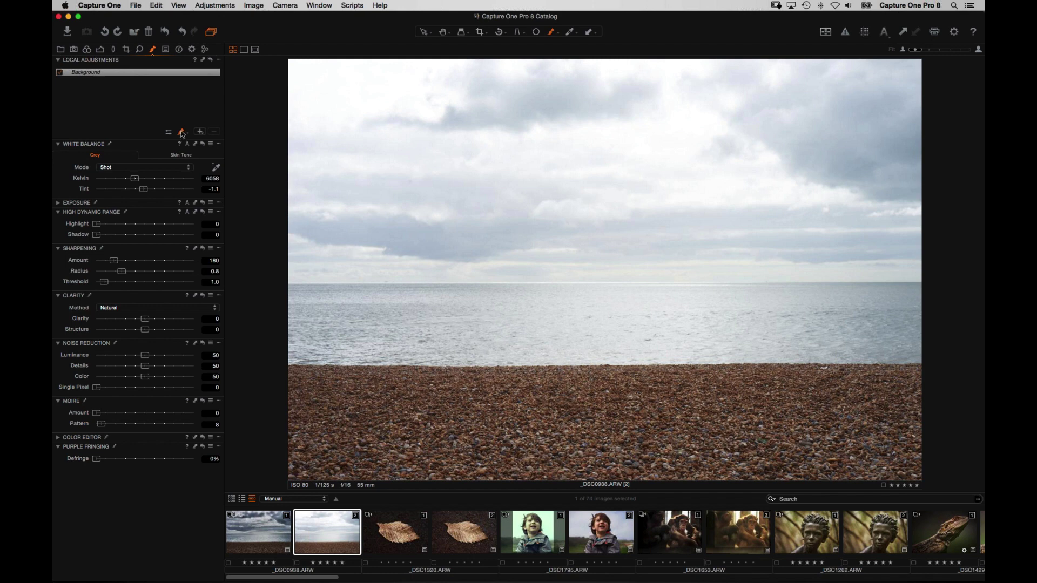
pyautogui.click(182, 133)
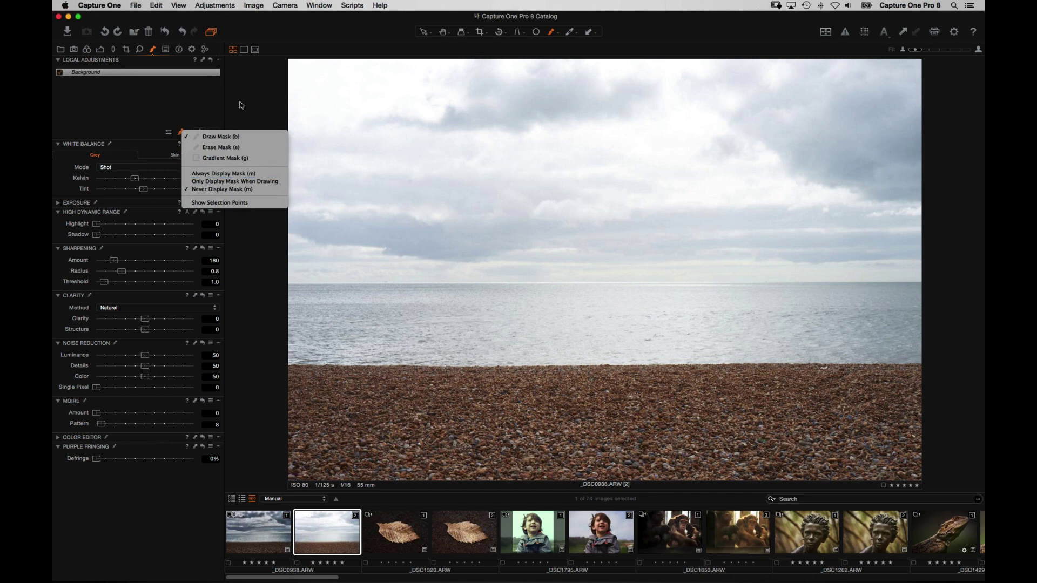
pyautogui.click(255, 111)
pyautogui.click(183, 132)
# - Paint a hard-edged mask stroke across the upper sky with a brush of size 325 and opacity 100, and display the mask
pyautogui.moveTo(585, 141)
pyautogui.mouseDown()
pyautogui.moveTo(563, 148)
pyautogui.moveTo(493, 166)
pyautogui.mouseUp()
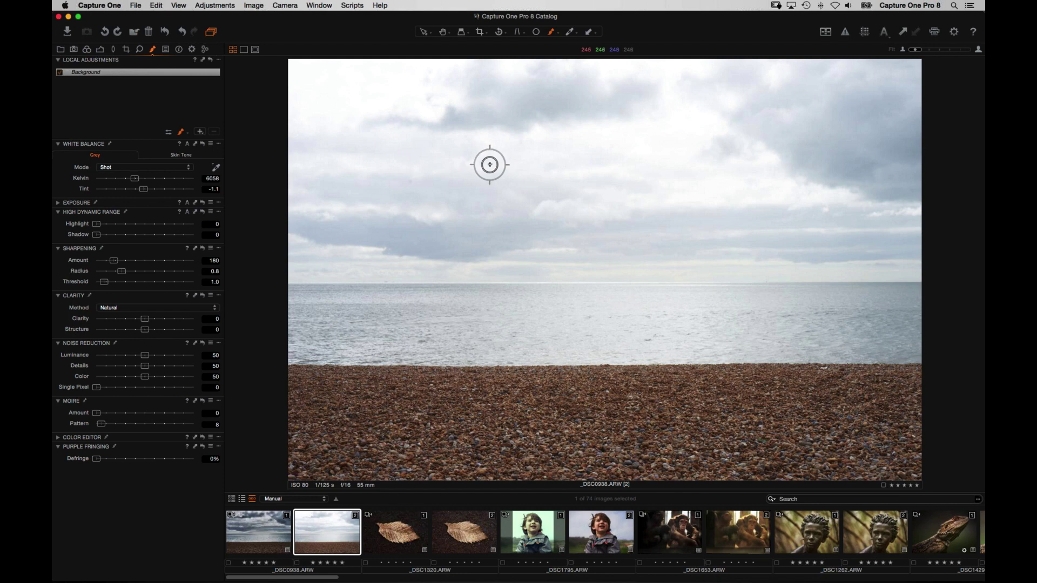
pyautogui.rightClick(434, 166)
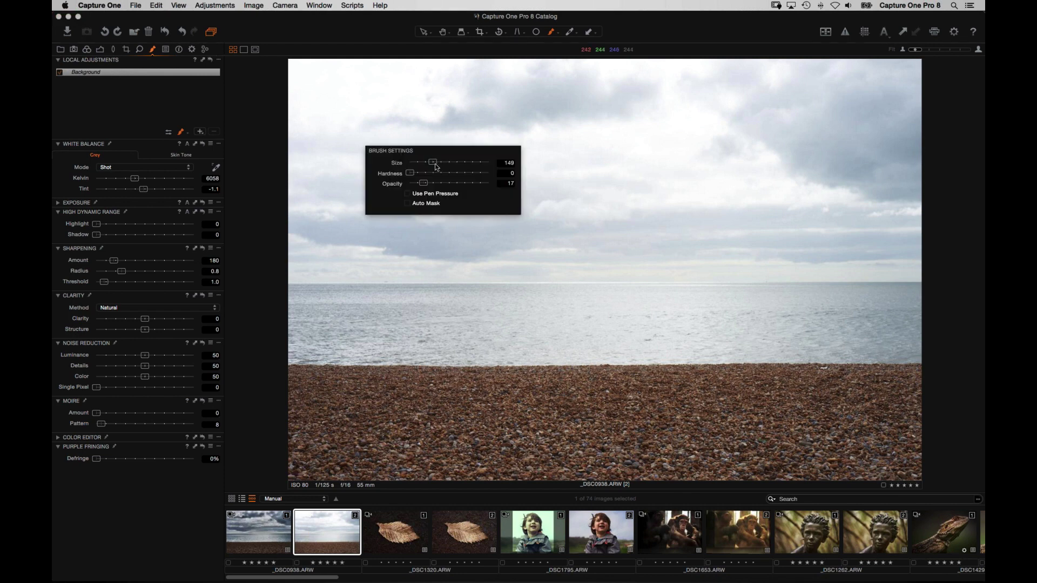
pyautogui.click(441, 162)
pyautogui.moveTo(442, 162)
pyautogui.mouseDown()
pyautogui.moveTo(459, 183)
pyautogui.moveTo(489, 183)
pyautogui.moveTo(440, 162)
pyautogui.mouseUp()
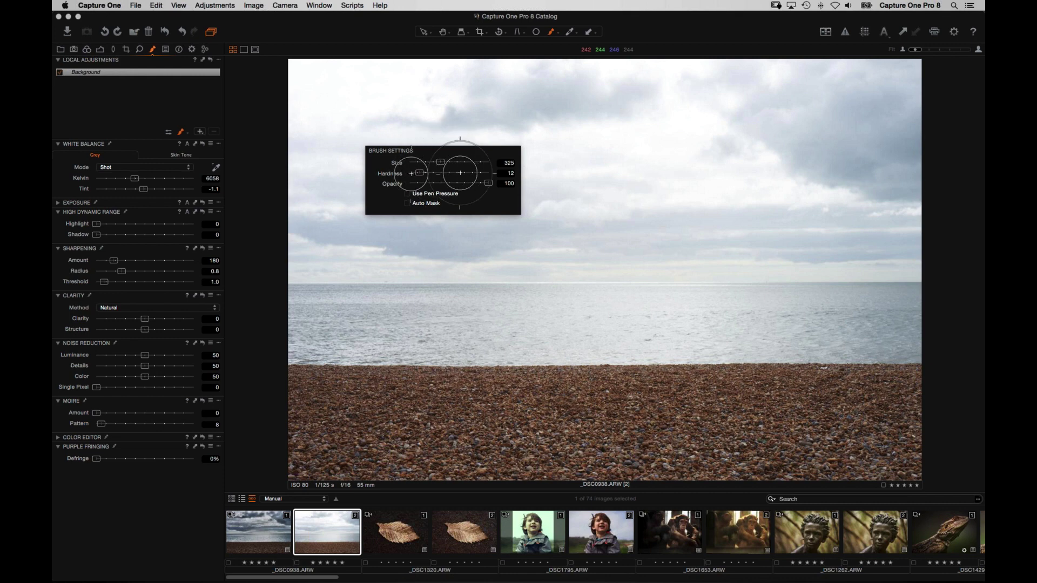
pyautogui.moveTo(370, 132)
pyautogui.mouseDown()
pyautogui.moveTo(447, 118)
pyautogui.moveTo(595, 112)
pyautogui.mouseUp()
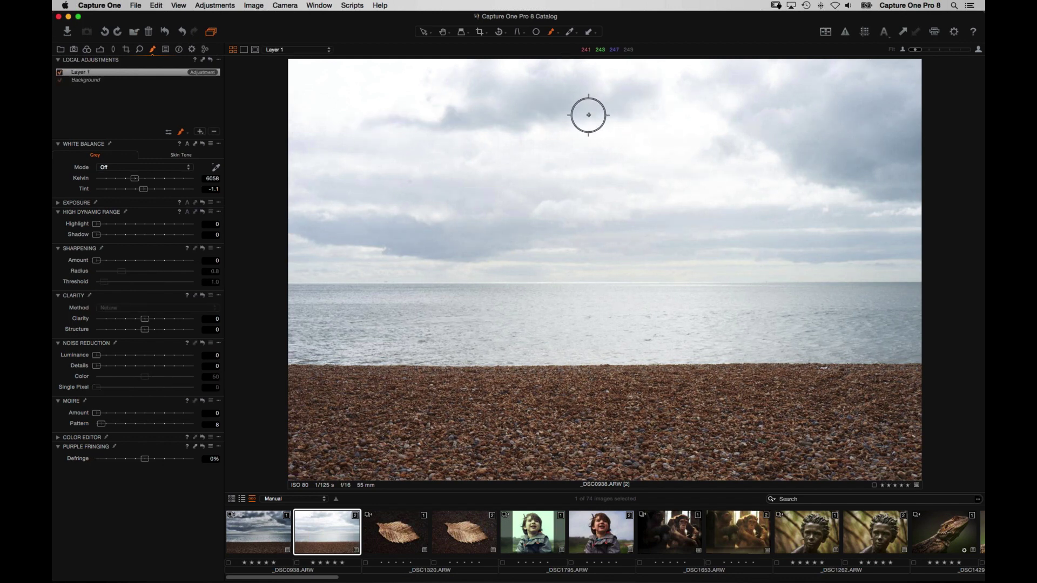
pyautogui.press('m')
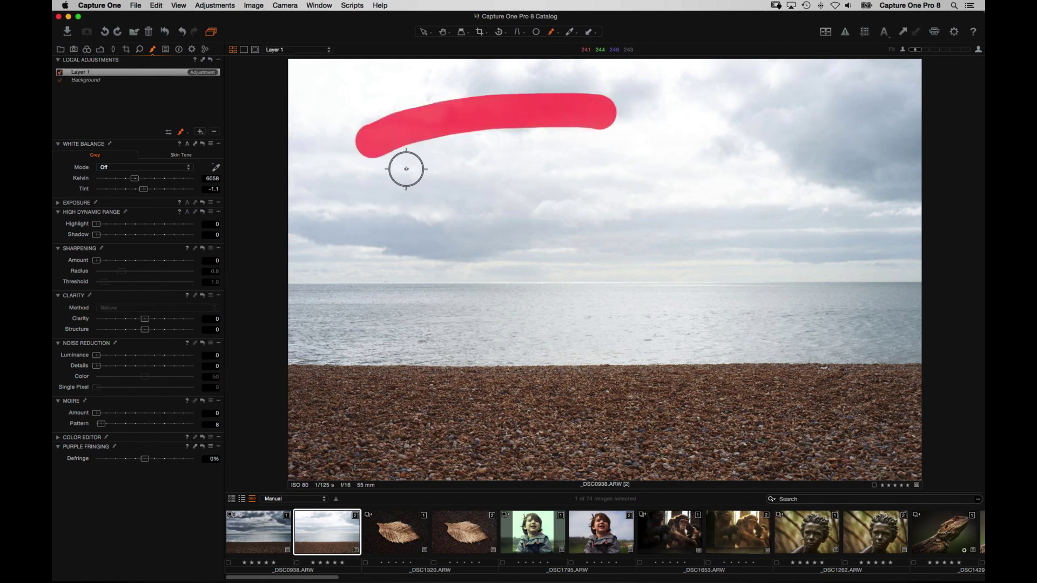
# - Lower the brush hardness and paint a broad soft-edged mask area across the sky below the first stroke
pyautogui.rightClick(414, 225)
pyautogui.moveTo(463, 240); pyautogui.dragTo(426, 240)
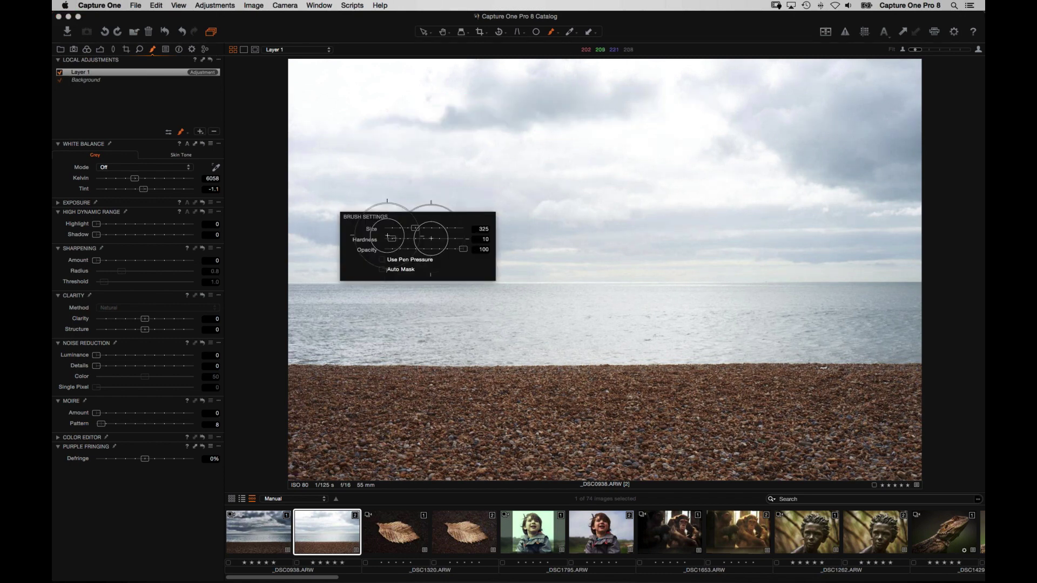
pyautogui.moveTo(365, 226)
pyautogui.mouseDown()
pyautogui.moveTo(384, 203)
pyautogui.moveTo(479, 178)
pyautogui.moveTo(633, 178)
pyautogui.mouseUp()
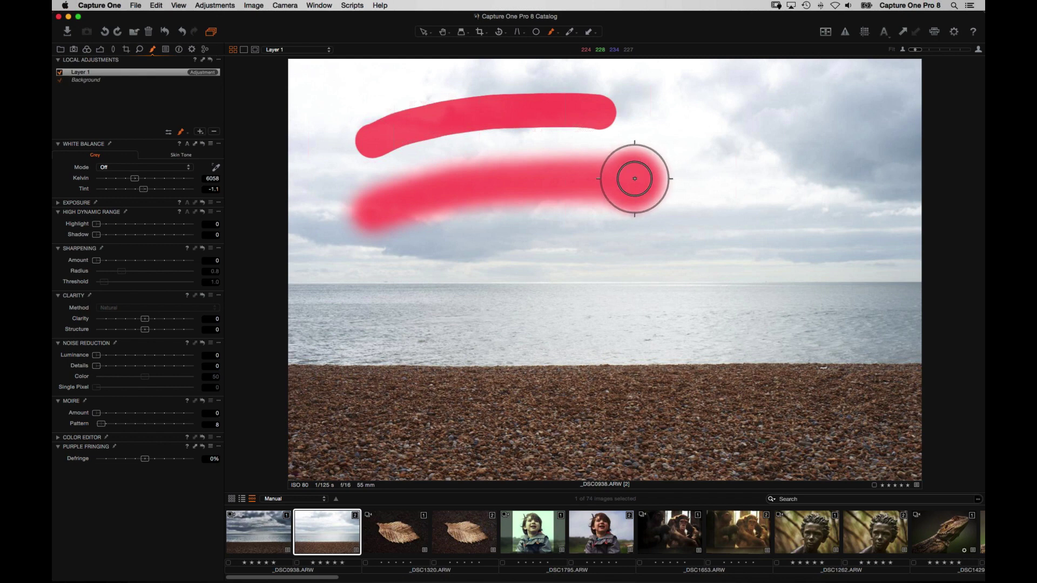
pyautogui.moveTo(626, 187)
pyautogui.mouseDown()
pyautogui.moveTo(376, 209)
pyautogui.moveTo(630, 211)
pyautogui.mouseUp()
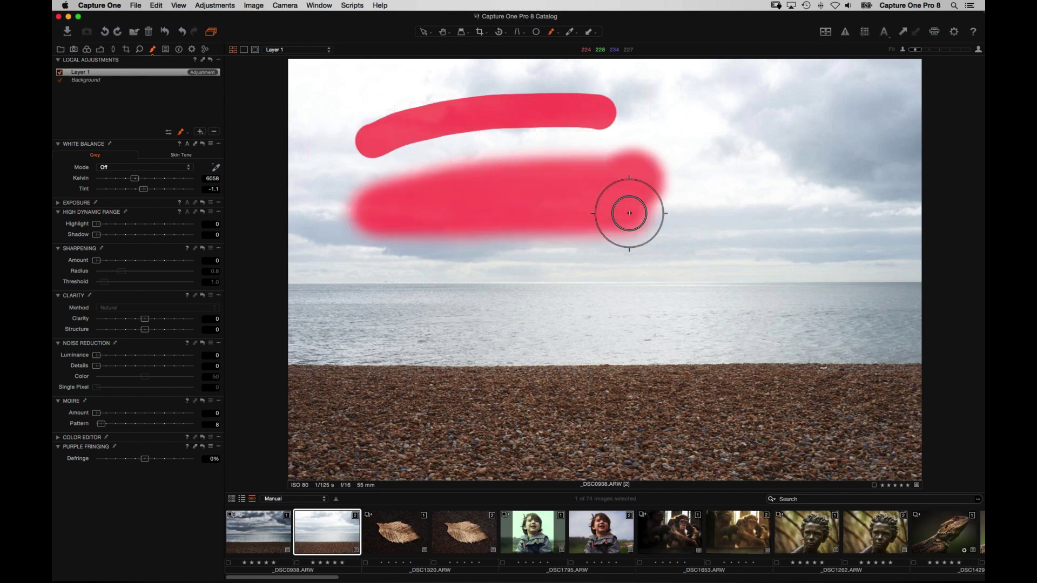
# - Reduce the brush opacity and build up a diagonal mask streak over the clouds beside the other strokes with repeated passes
pyautogui.rightClick(474, 280)
pyautogui.press('m')
pyautogui.moveTo(470, 286)
pyautogui.mouseDown()
pyautogui.moveTo(482, 287)
pyautogui.moveTo(470, 297)
pyautogui.mouseUp()
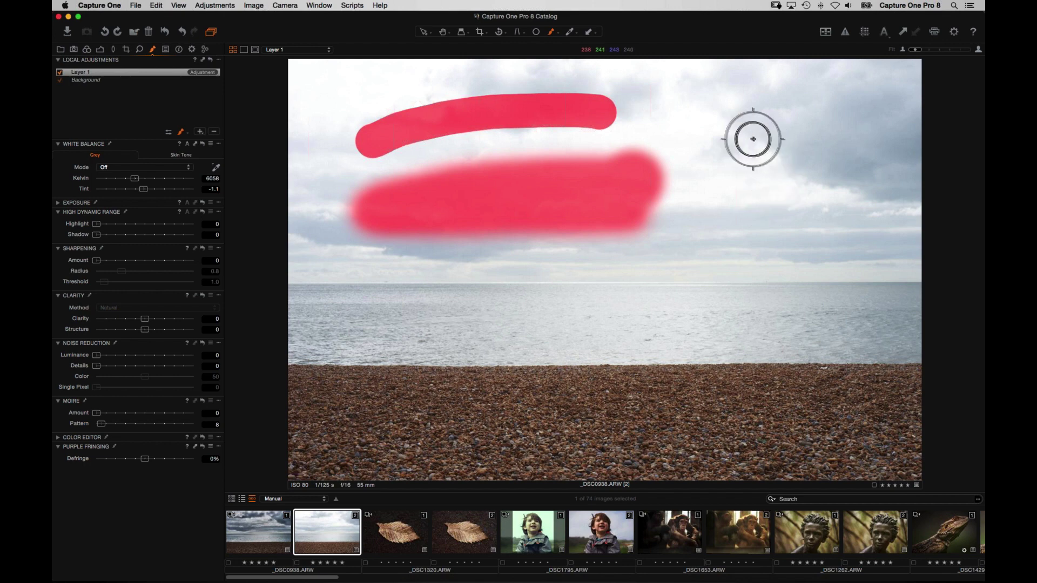
pyautogui.moveTo(730, 129); pyautogui.dragTo(845, 232)
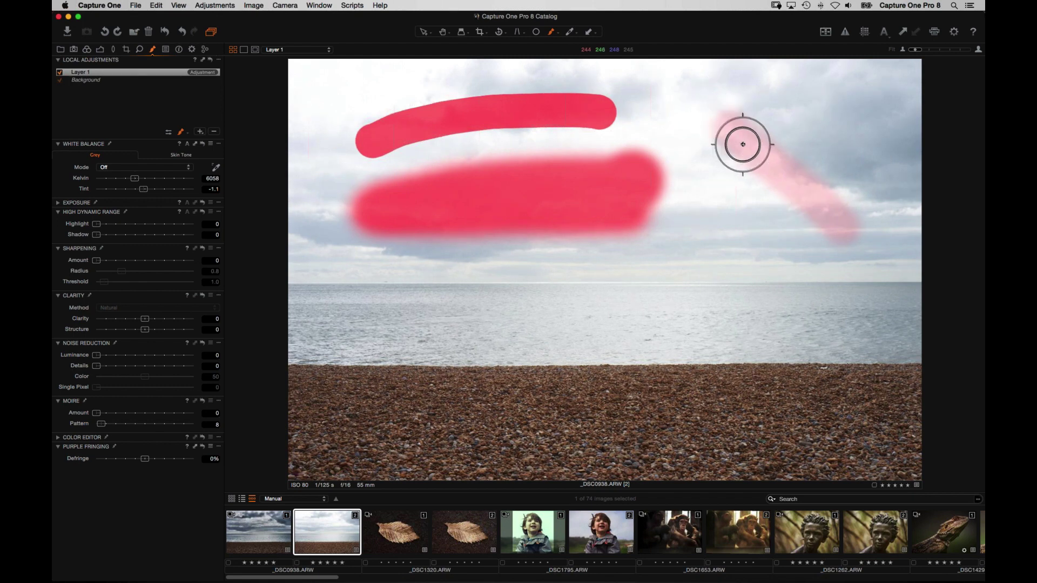
pyautogui.moveTo(859, 235)
pyautogui.mouseDown()
pyautogui.moveTo(731, 123)
pyautogui.moveTo(769, 162)
pyautogui.moveTo(862, 239)
pyautogui.moveTo(737, 117)
pyautogui.moveTo(817, 205)
pyautogui.moveTo(788, 180)
pyautogui.moveTo(869, 246)
pyautogui.mouseUp()
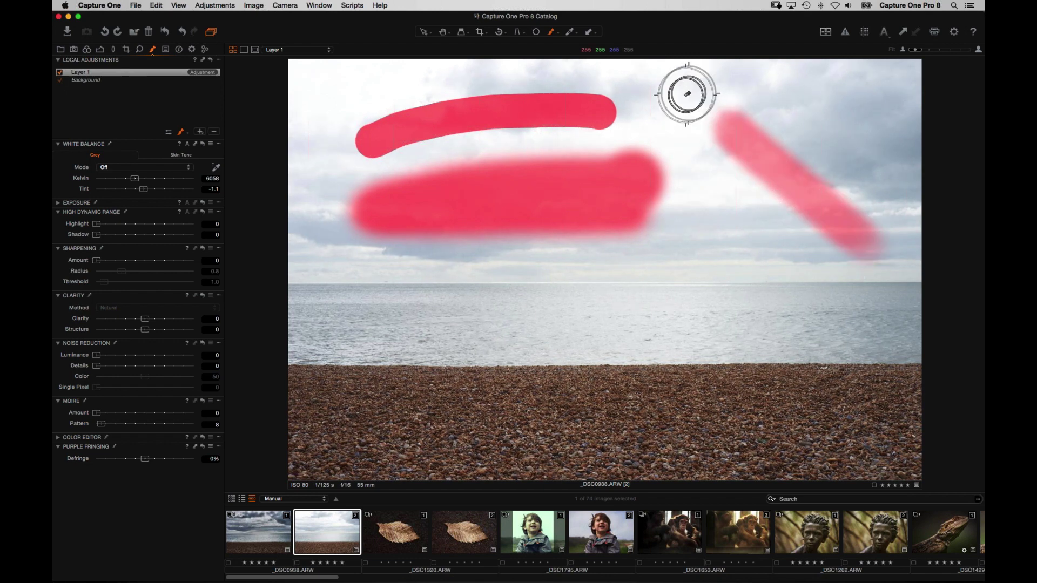
# - Examine the local adjustments mask color and its color picker in the Appearance preferences
pyautogui.click(118, 5)
pyautogui.click(119, 33)
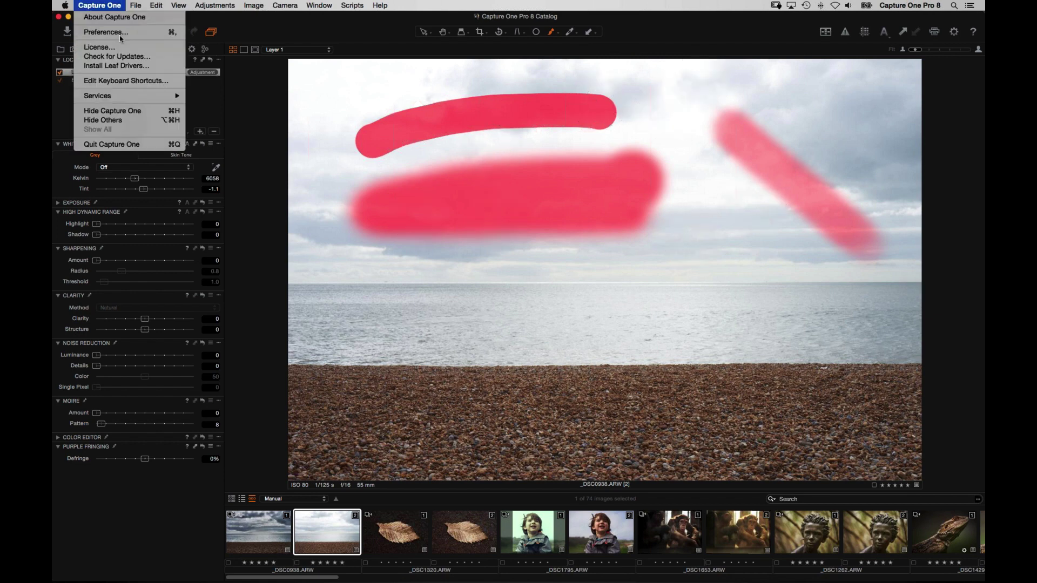
pyautogui.click(571, 130)
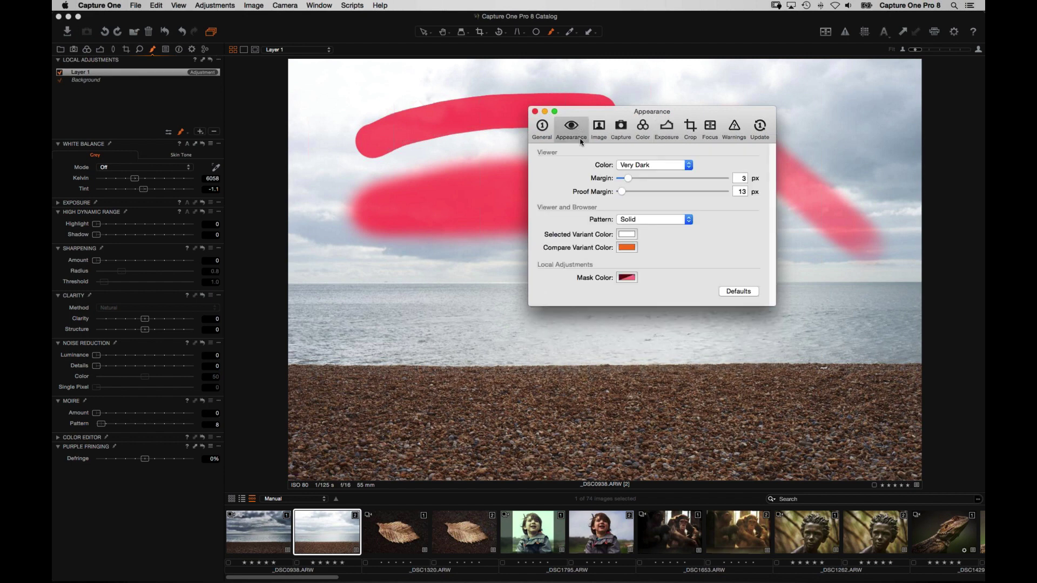
pyautogui.click(627, 279)
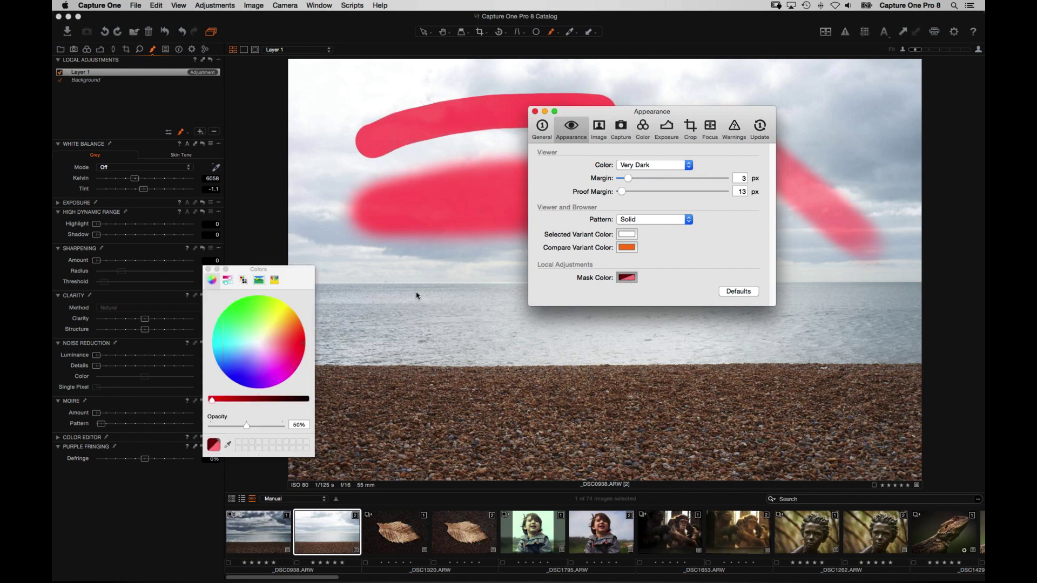
pyautogui.click(209, 269)
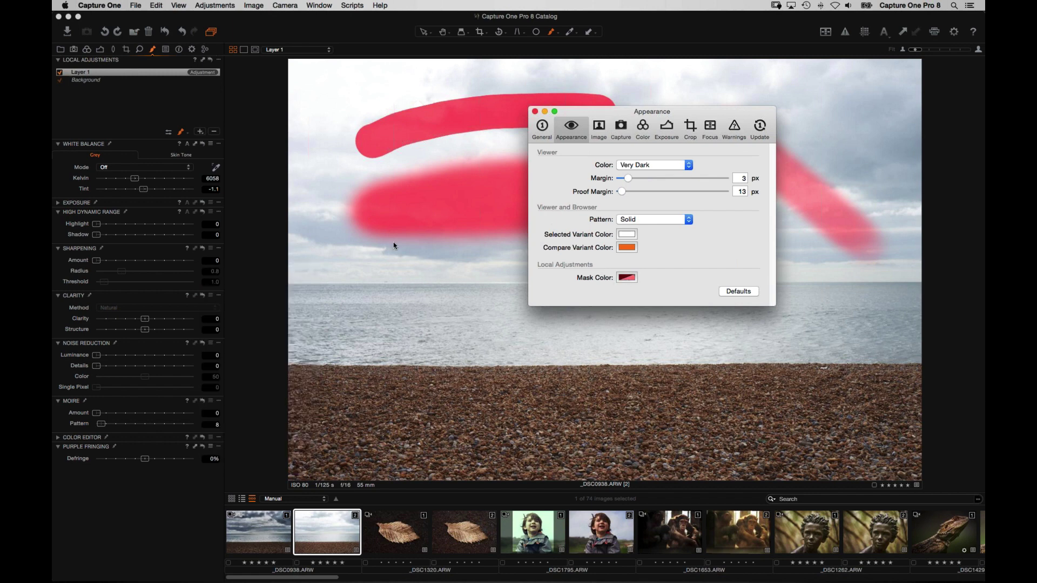
pyautogui.click(535, 111)
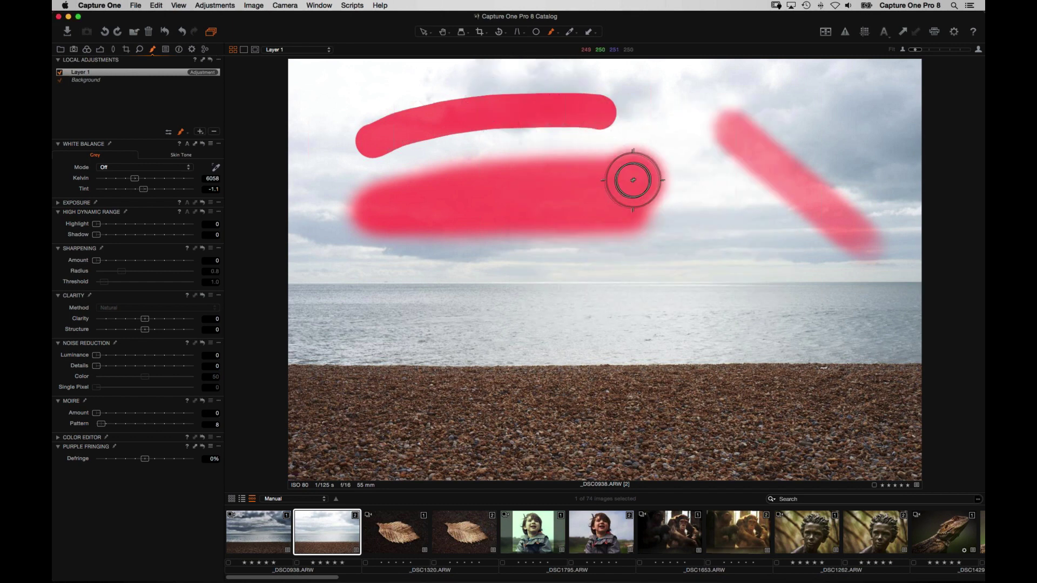
# - Hide the mask, try an exposure of -2.94 on Layer 1, and reset the exposure
pyautogui.press('m')
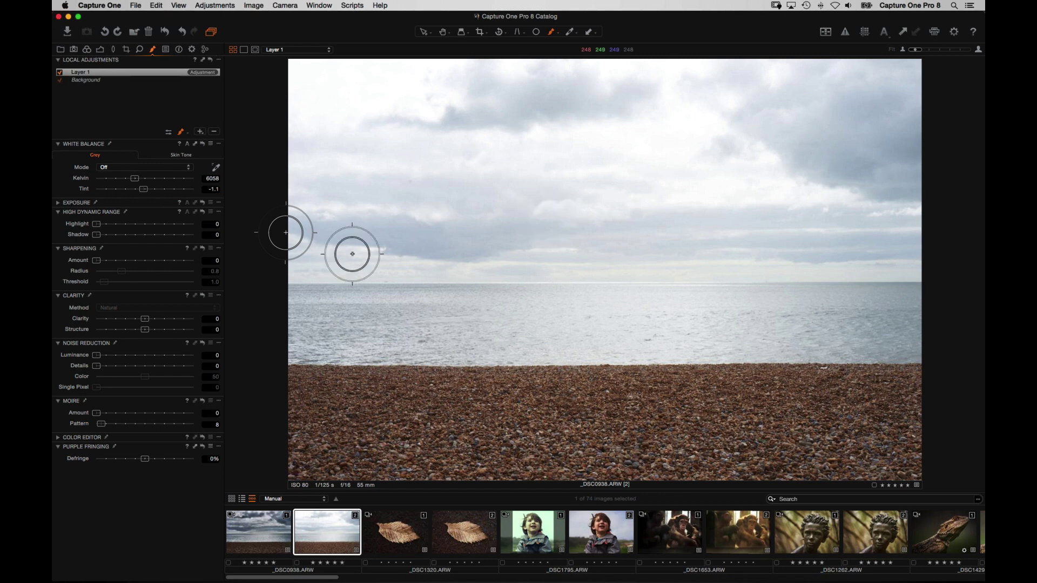
pyautogui.click(58, 203)
pyautogui.moveTo(145, 215)
pyautogui.mouseDown()
pyautogui.moveTo(175, 215)
pyautogui.moveTo(109, 215)
pyautogui.mouseUp()
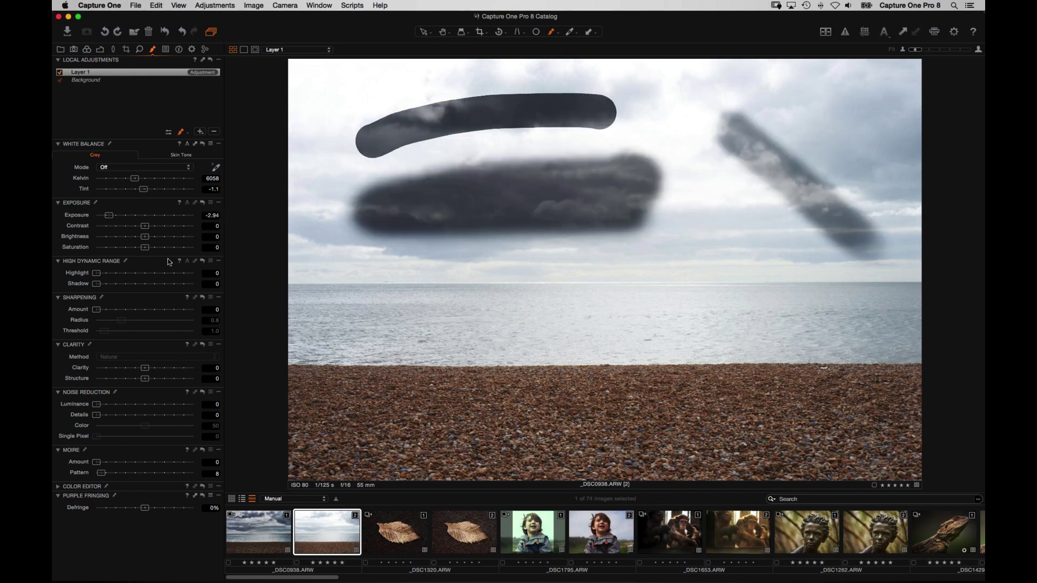
pyautogui.click(202, 203)
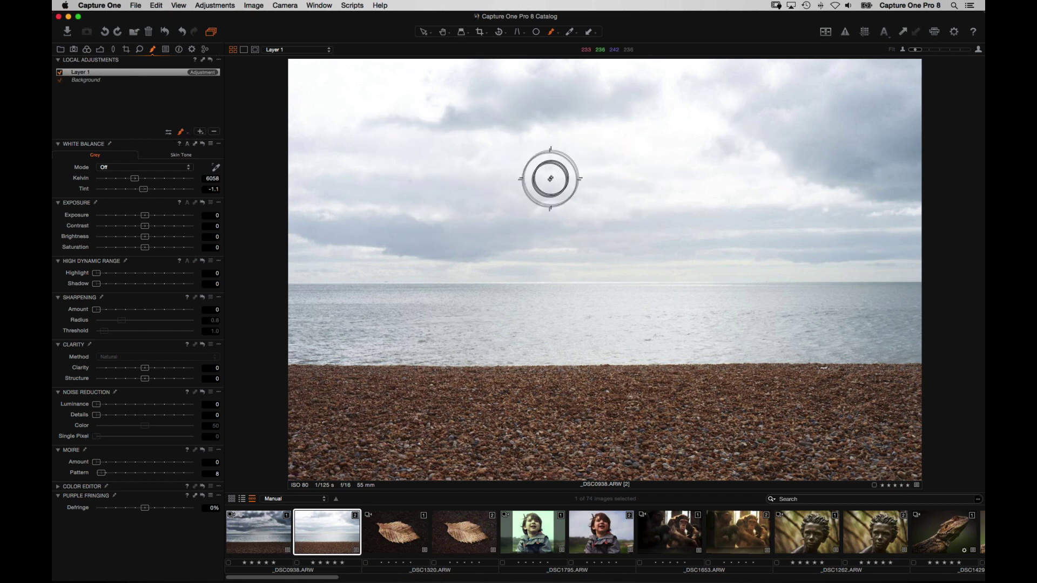
# - Examine the brush settings and the mask and layer-type commands available for Layer 1
pyautogui.rightClick(546, 179)
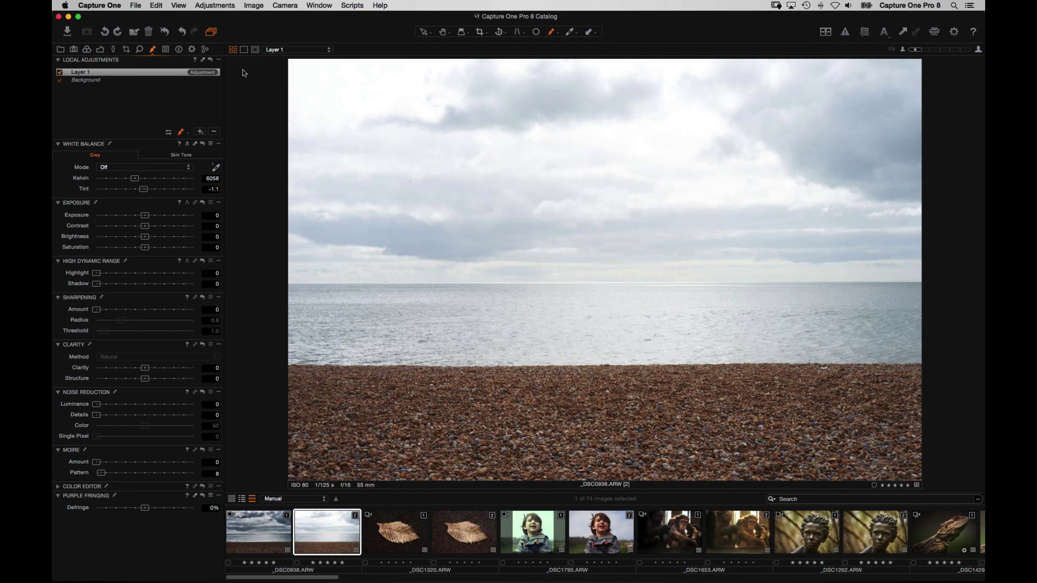
pyautogui.moveTo(228, 76)
pyautogui.mouseDown()
pyautogui.moveTo(216, 71)
pyautogui.moveTo(219, 64)
pyautogui.mouseUp()
pyautogui.click(220, 63)
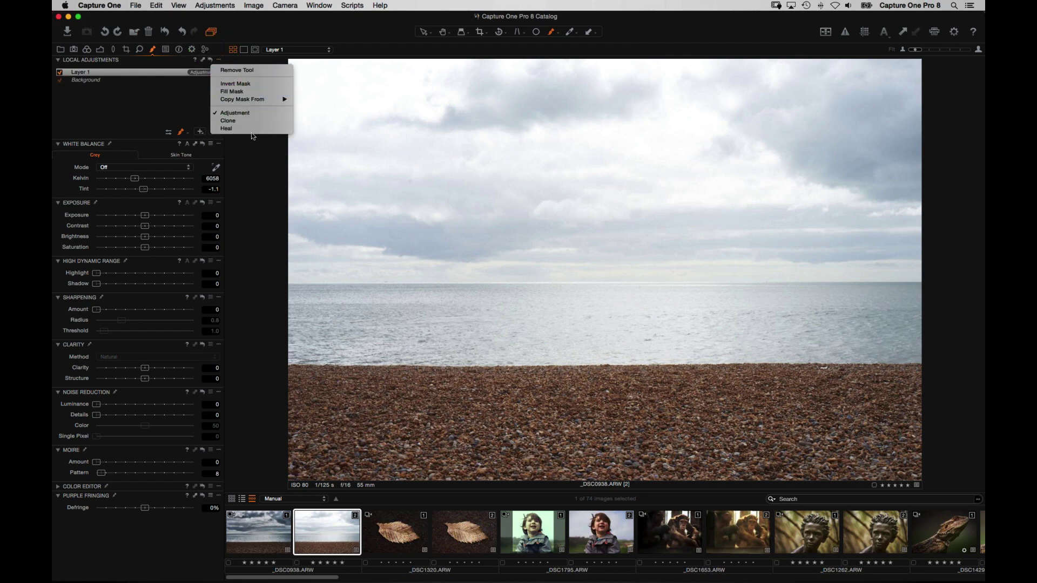
pyautogui.click(255, 183)
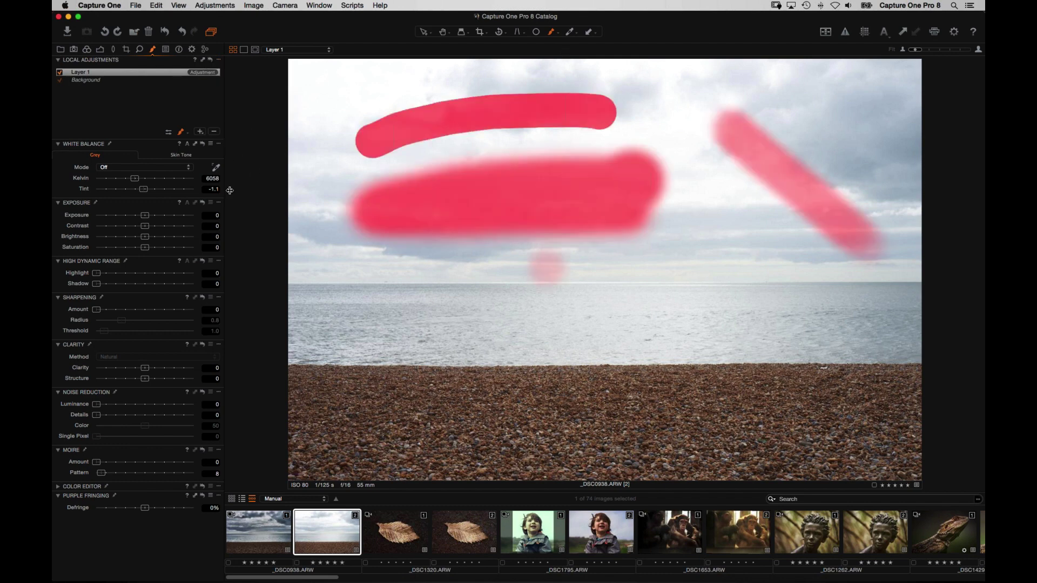
# - Delete Layer 1 from the seascape photo and open the second variant of the leaf photo _DSC1320.ARW
pyautogui.press('Delete')
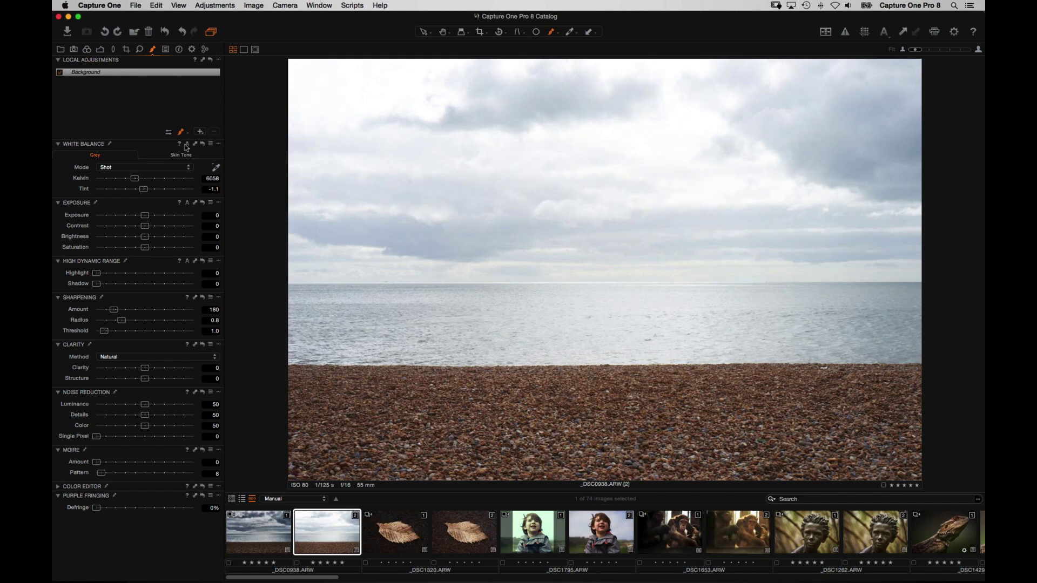
pyautogui.click(459, 539)
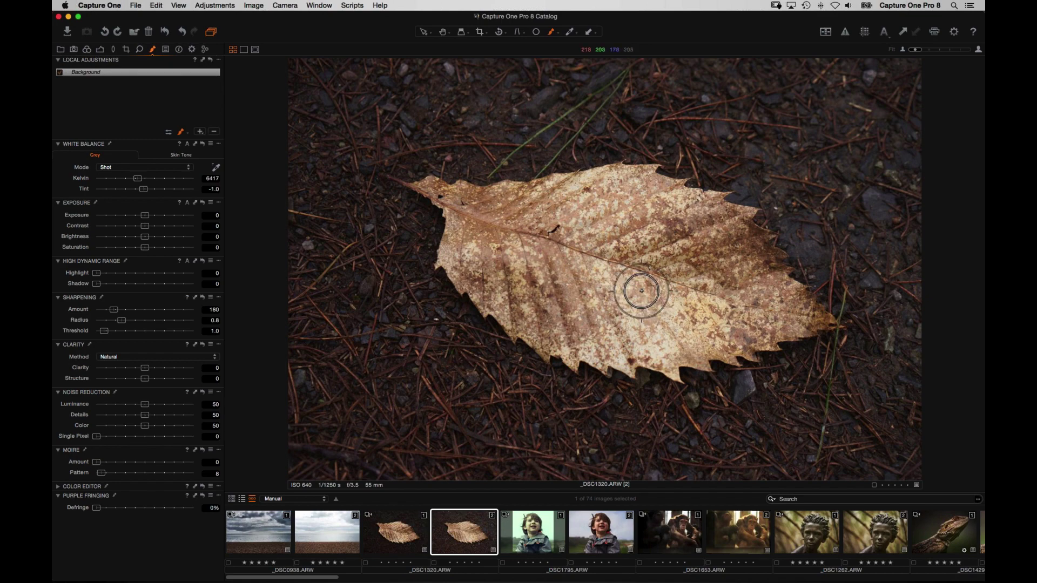
# - Activate the Draw Mask brush and adjust its size and hardness for painting the leaf
pyautogui.click(493, 215)
pyautogui.click(182, 131)
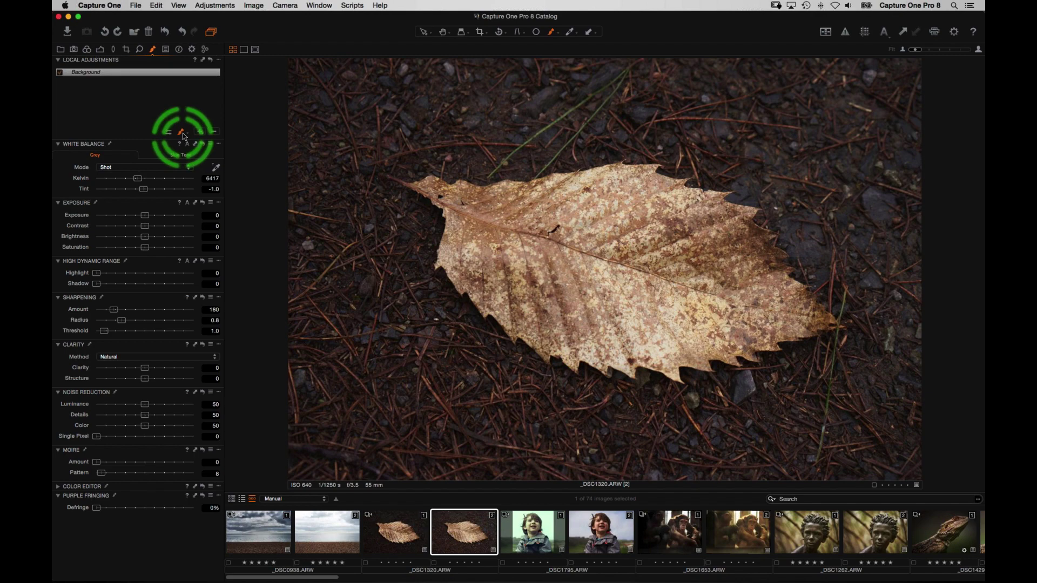
pyautogui.click(550, 32)
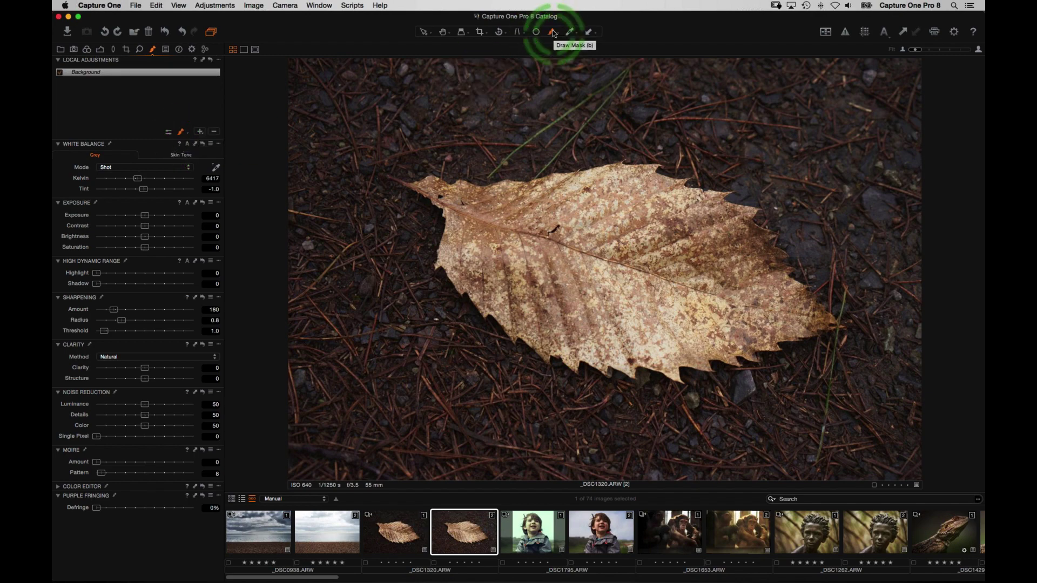
pyautogui.rightClick(510, 250)
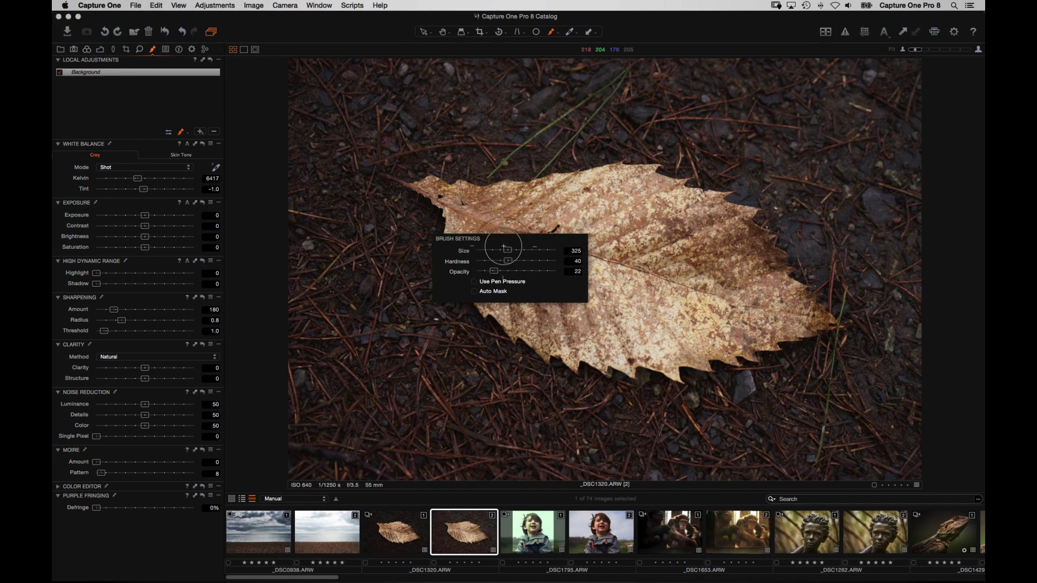
pyautogui.moveTo(509, 250)
pyautogui.mouseDown()
pyautogui.moveTo(489, 261)
pyautogui.moveTo(536, 266)
pyautogui.mouseUp()
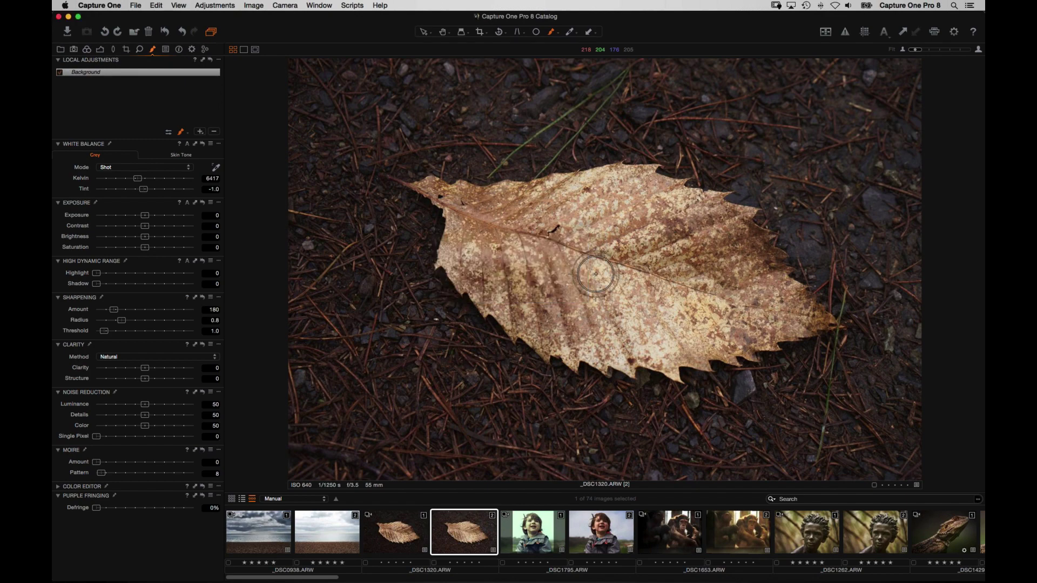
# - Paint a closed mask band along the inside of the leaf's whole outline, including the stem and its jagged tips
pyautogui.moveTo(539, 201)
pyautogui.mouseDown()
pyautogui.moveTo(553, 219)
pyautogui.moveTo(540, 200)
pyautogui.moveTo(478, 206)
pyautogui.moveTo(459, 255)
pyautogui.moveTo(520, 327)
pyautogui.moveTo(570, 350)
pyautogui.moveTo(669, 364)
pyautogui.moveTo(674, 351)
pyautogui.moveTo(747, 348)
pyautogui.moveTo(744, 336)
pyautogui.moveTo(820, 321)
pyautogui.moveTo(775, 282)
pyautogui.moveTo(745, 212)
pyautogui.moveTo(648, 180)
pyautogui.moveTo(546, 189)
pyautogui.moveTo(637, 201)
pyautogui.moveTo(545, 216)
pyautogui.moveTo(534, 278)
pyautogui.moveTo(470, 213)
pyautogui.moveTo(513, 213)
pyautogui.mouseUp()
pyautogui.rightClick(481, 218)
pyautogui.moveTo(449, 202)
pyautogui.mouseDown()
pyautogui.moveTo(420, 186)
pyautogui.moveTo(516, 195)
pyautogui.mouseUp()
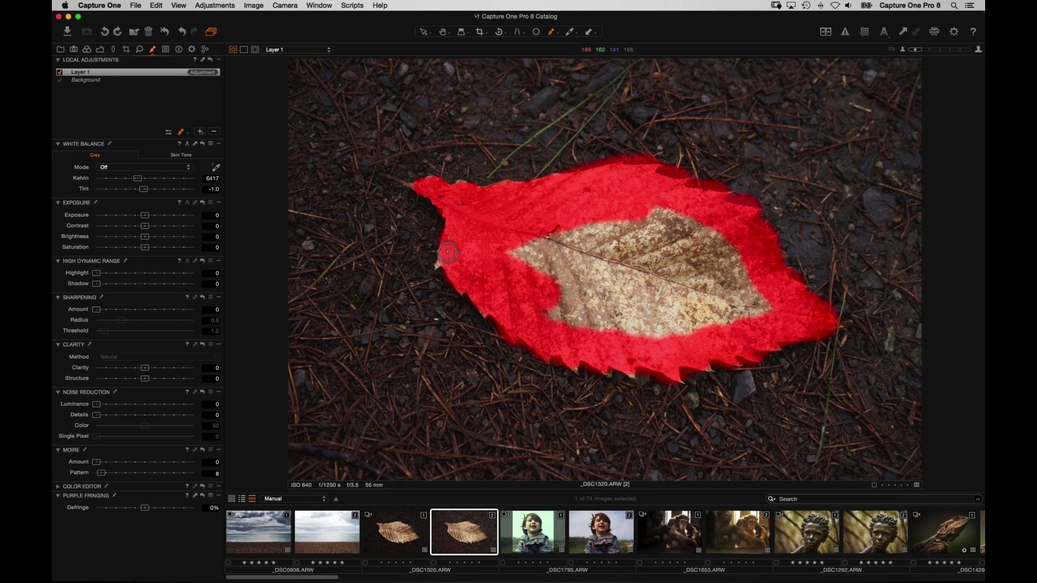
pyautogui.moveTo(447, 251); pyautogui.dragTo(443, 259)
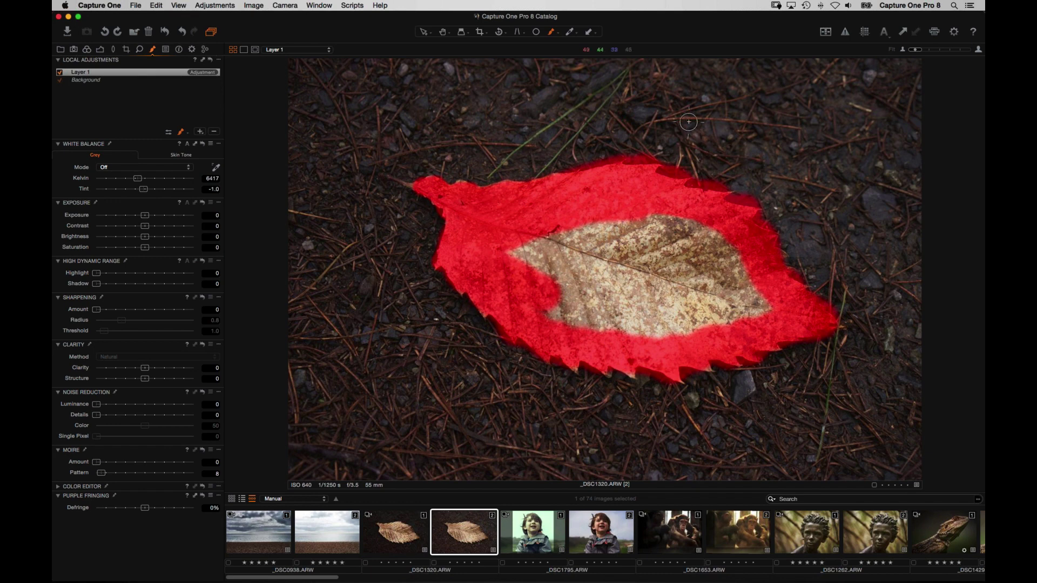
# - Erase the mask spill outside the leaf's upper-right edge and extend the mask inward from the stem side
pyautogui.moveTo(694, 139)
pyautogui.mouseDown()
pyautogui.moveTo(691, 162)
pyautogui.moveTo(666, 164)
pyautogui.moveTo(769, 201)
pyautogui.mouseUp()
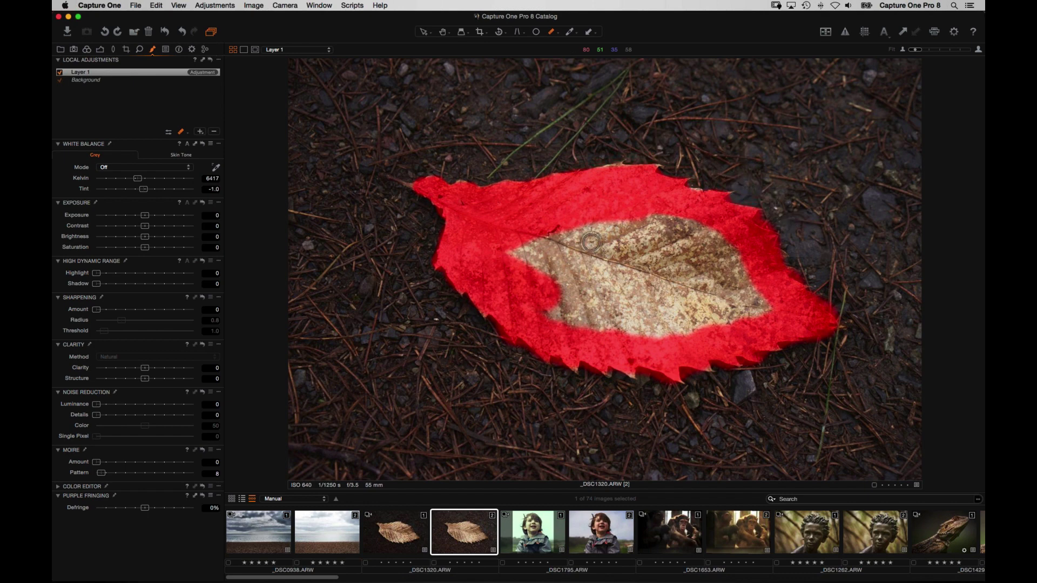
pyautogui.moveTo(516, 249)
pyautogui.mouseDown()
pyautogui.moveTo(561, 238)
pyautogui.moveTo(567, 254)
pyautogui.moveTo(551, 264)
pyautogui.mouseUp()
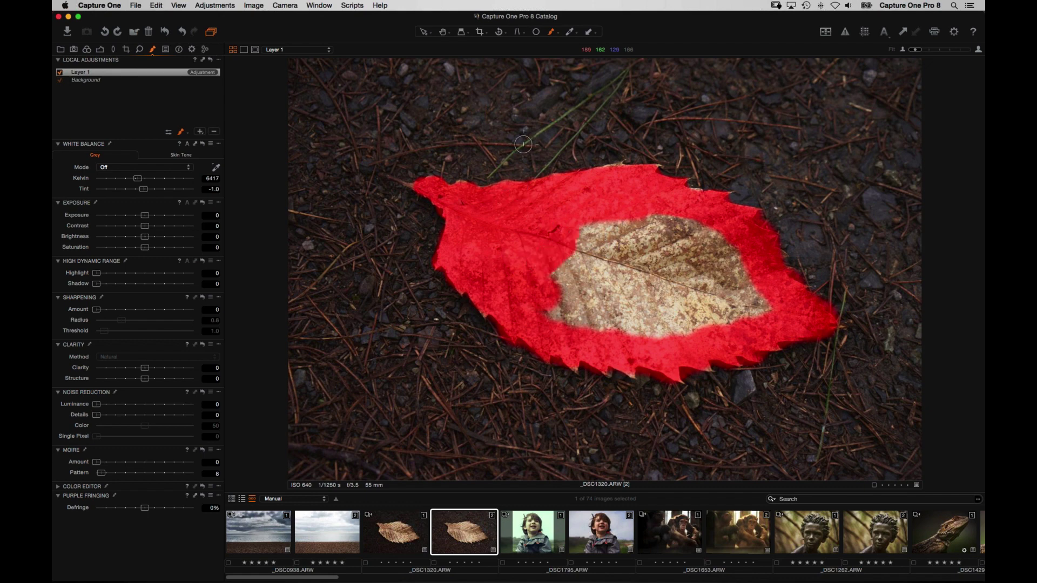
# - Fill the unpainted interior of the leaf outline with Fill Mask and hide the mask overlay
pyautogui.click(219, 61)
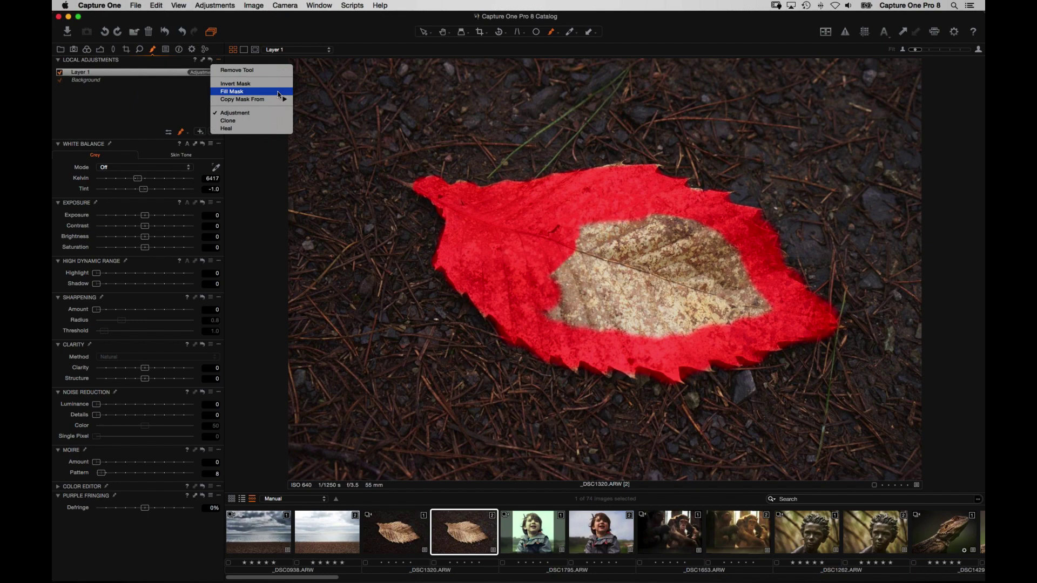
pyautogui.click(278, 93)
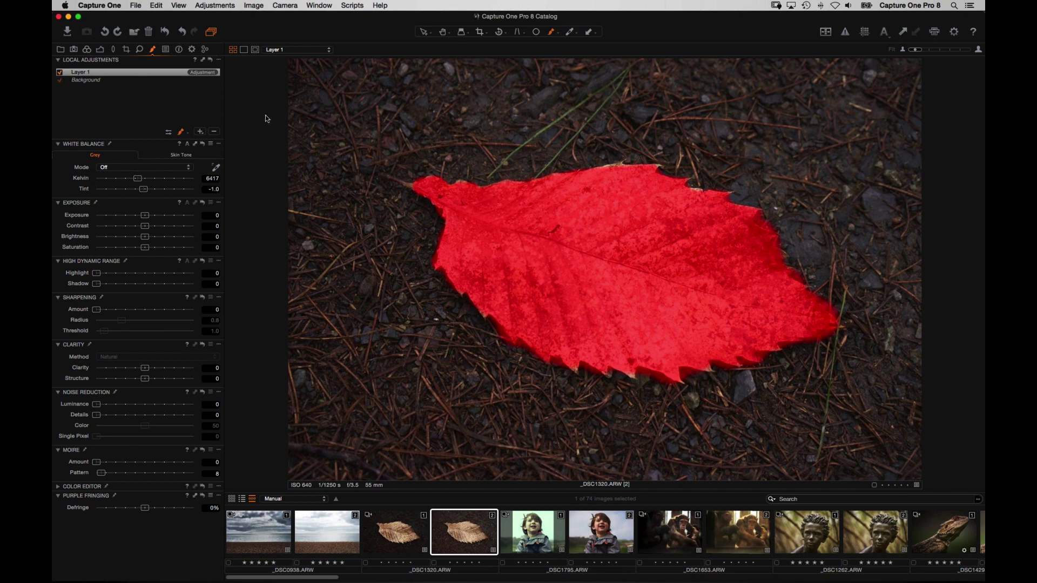
pyautogui.press('m')
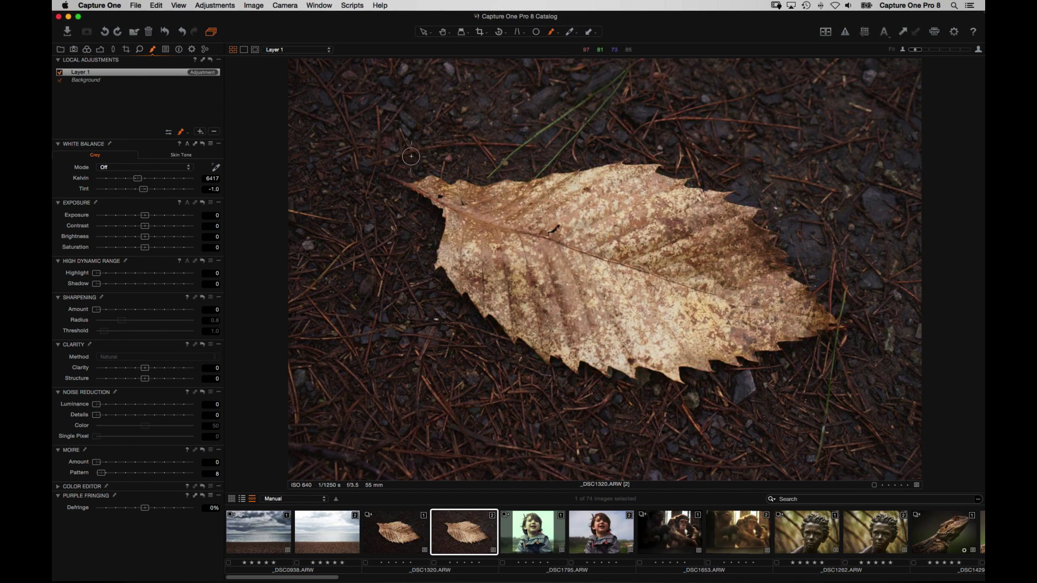
# - Rename Layer 1 as Leaf
pyautogui.click(99, 72)
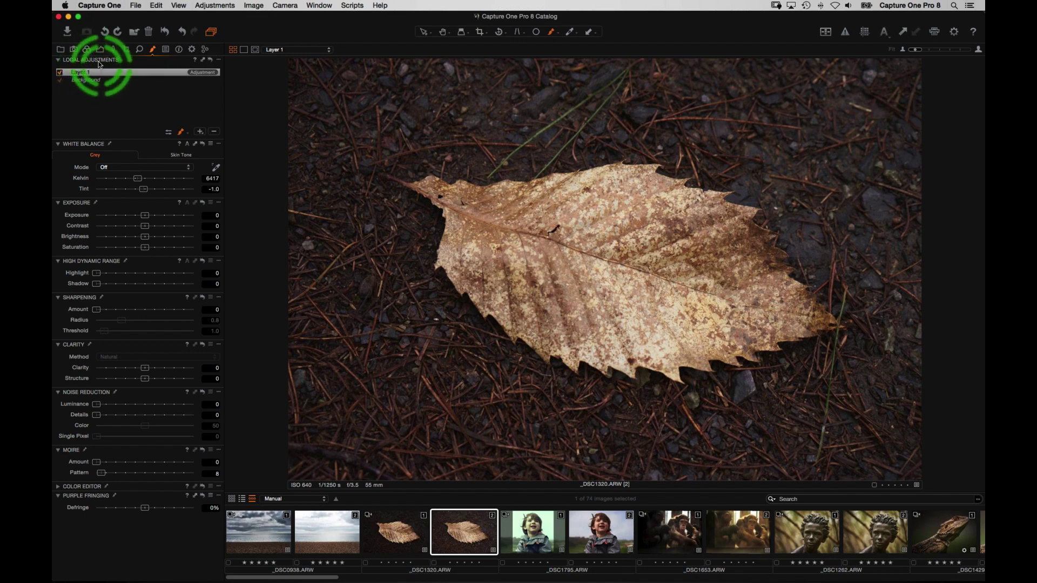
pyautogui.click(92, 69)
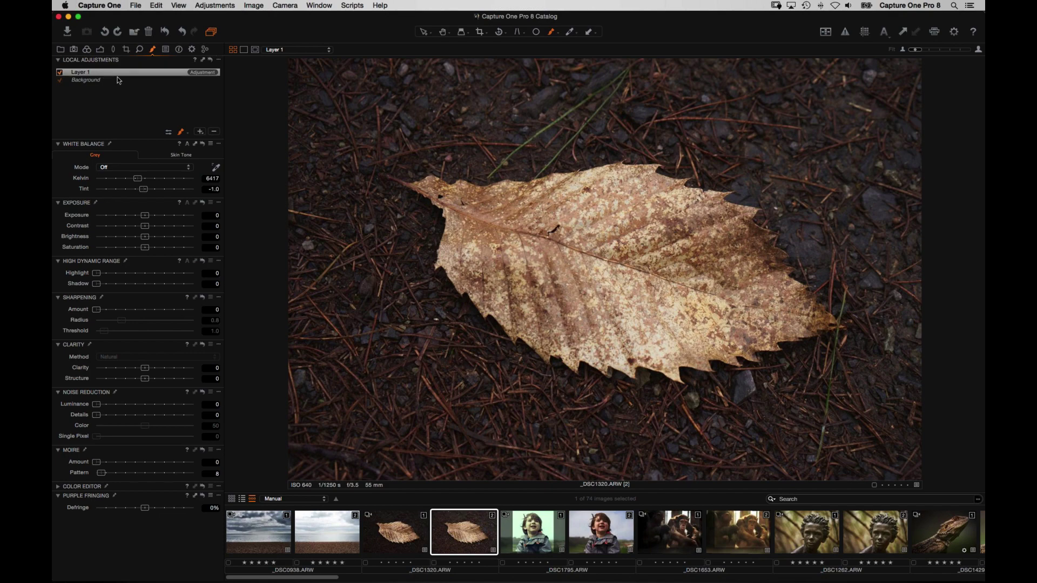
pyautogui.click(81, 74)
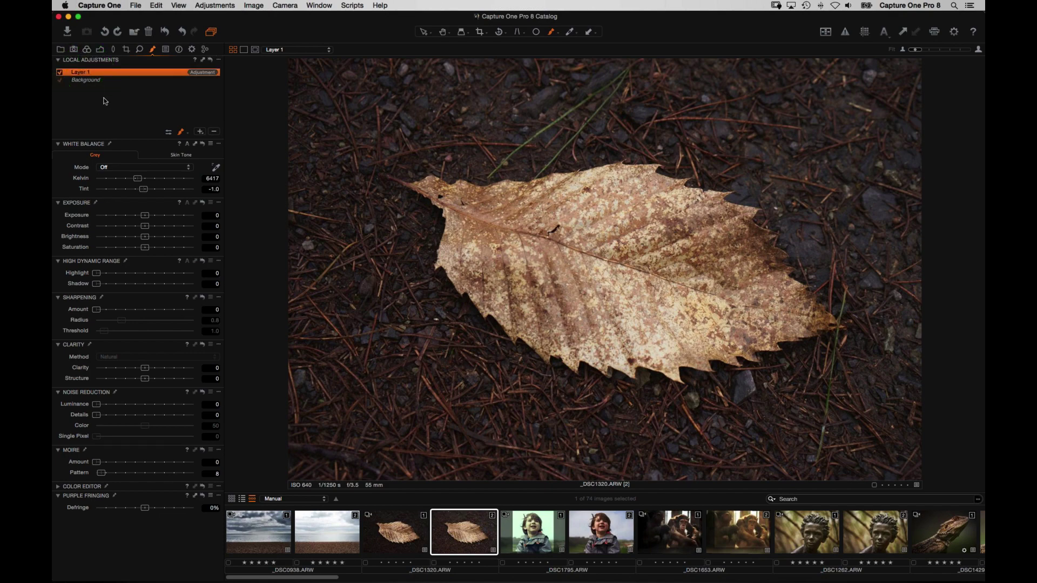
pyautogui.doubleClick(85, 74)
pyautogui.write('Leaf')
pyautogui.press('Return')
# - On the Background layer, set the RGB levels highlight input to 229 and the midtone to -0.29
pyautogui.press('Down')
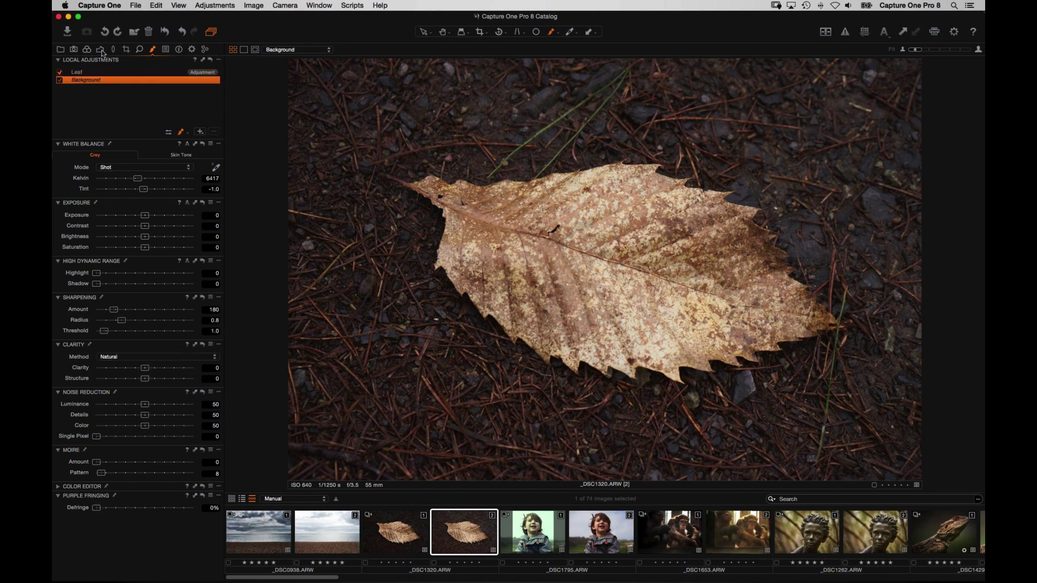
pyautogui.click(100, 50)
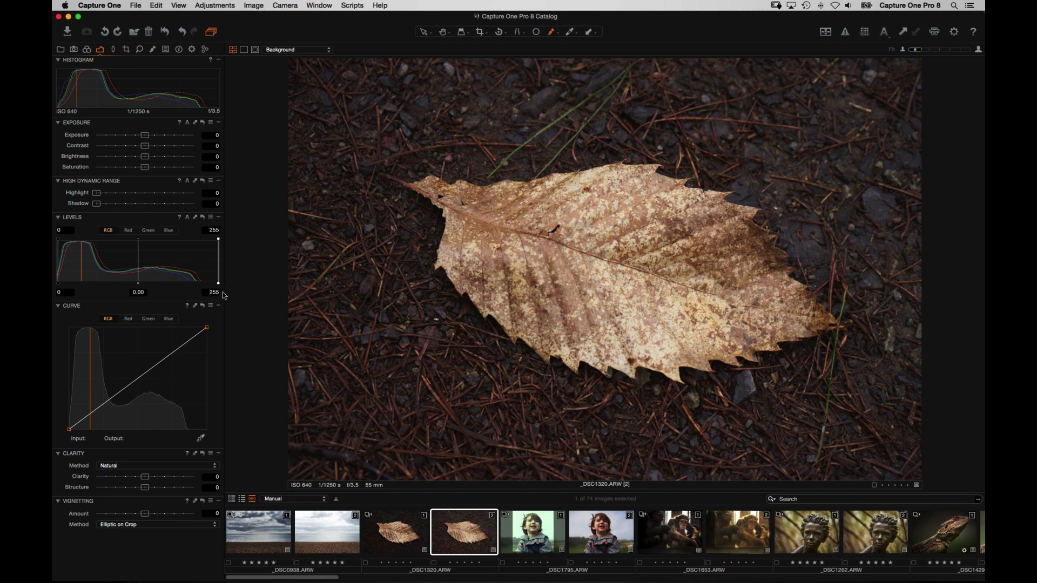
pyautogui.moveTo(215, 284); pyautogui.dragTo(202, 283)
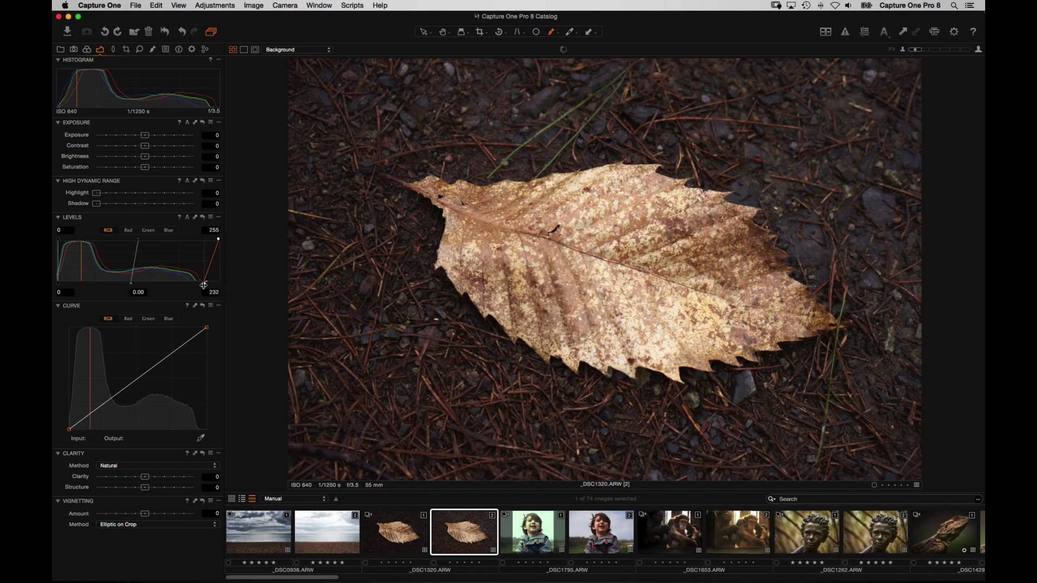
pyautogui.moveTo(131, 282); pyautogui.dragTo(149, 283)
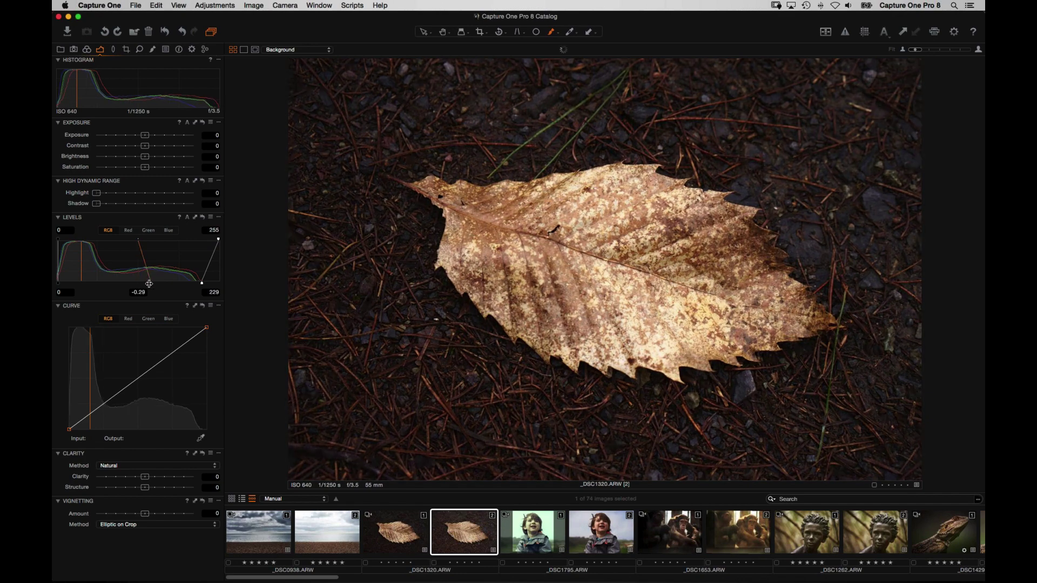
pyautogui.click(153, 49)
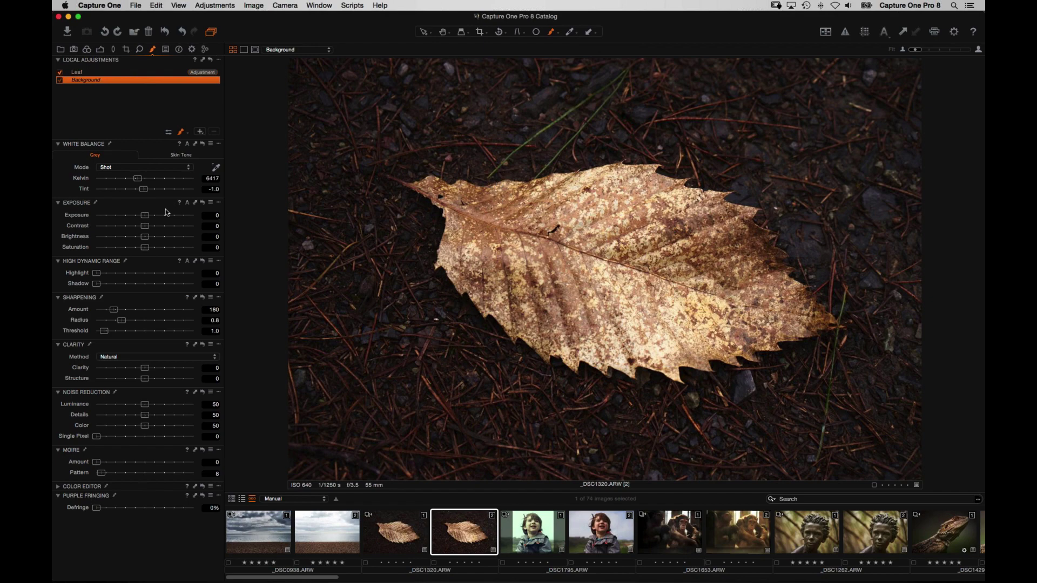
# - Try a clarity of 63 on the Background layer and reset the Clarity adjustment
pyautogui.moveTo(145, 368); pyautogui.dragTo(175, 368)
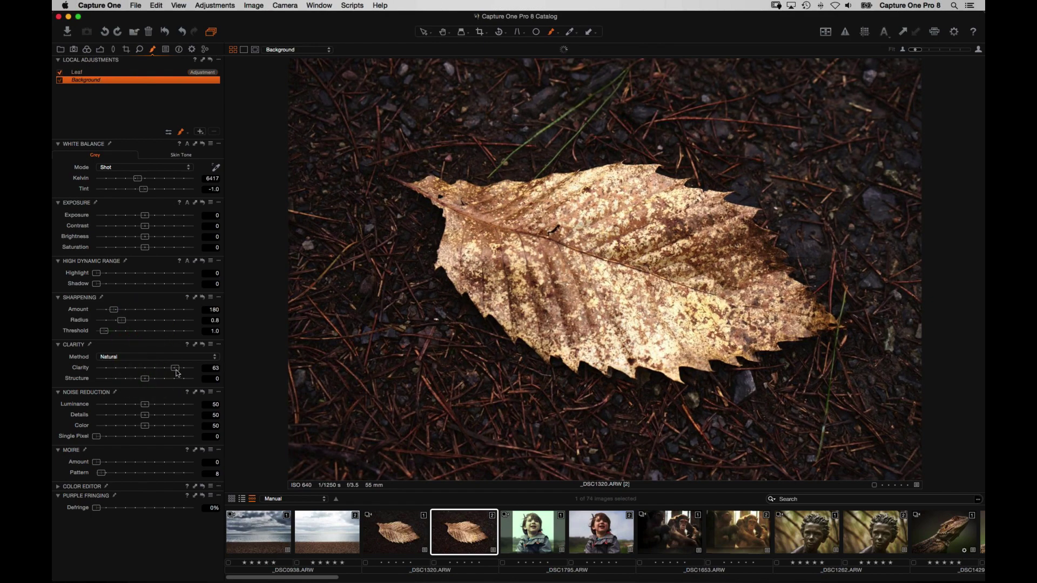
pyautogui.click(201, 345)
# - On the Leaf layer, set Clarity to 60 and the High Dynamic Range highlight recovery to 46
pyautogui.click(82, 71)
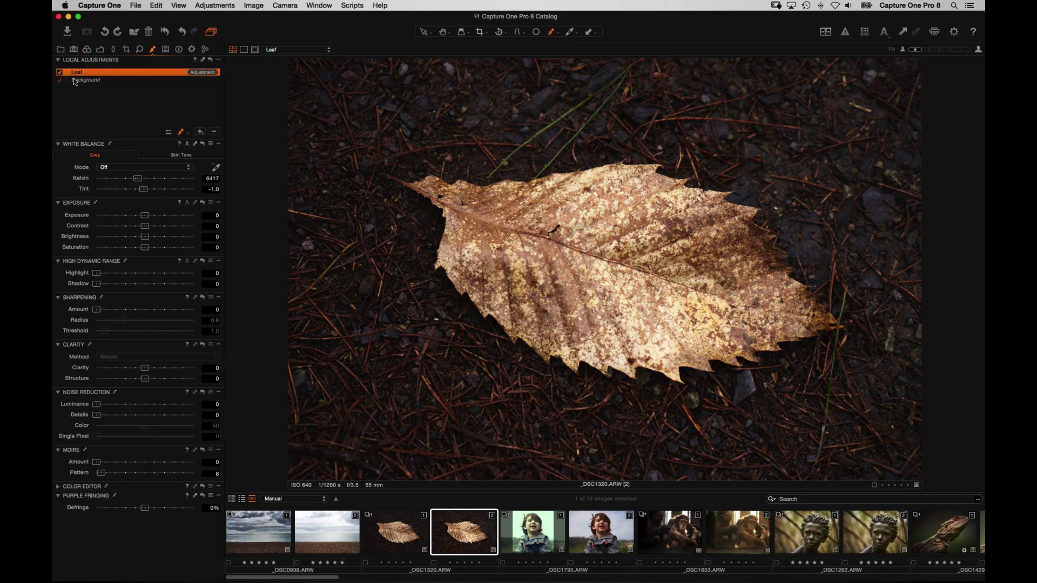
pyautogui.moveTo(144, 368); pyautogui.dragTo(162, 369)
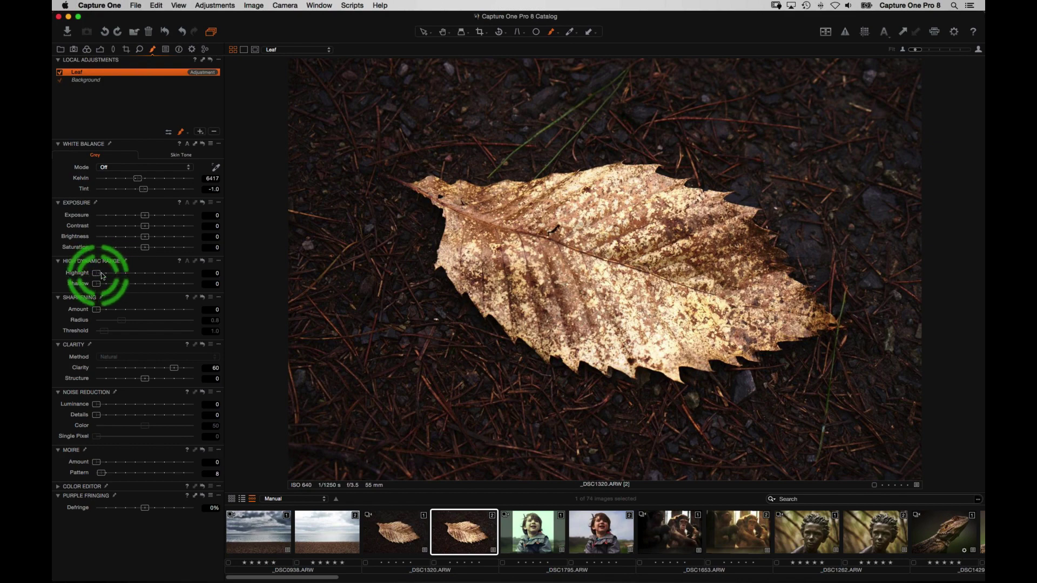
pyautogui.moveTo(102, 275); pyautogui.dragTo(141, 273)
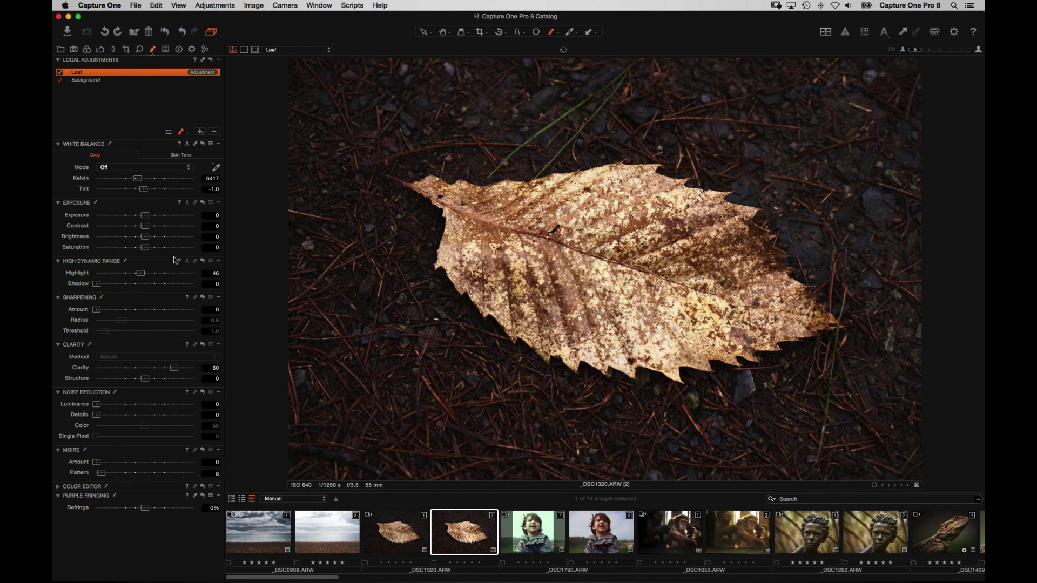
# - Set the Leaf layer's Structure to 34 while checking the leaf detail close up, and its Contrast to 6
pyautogui.press('super+equal')
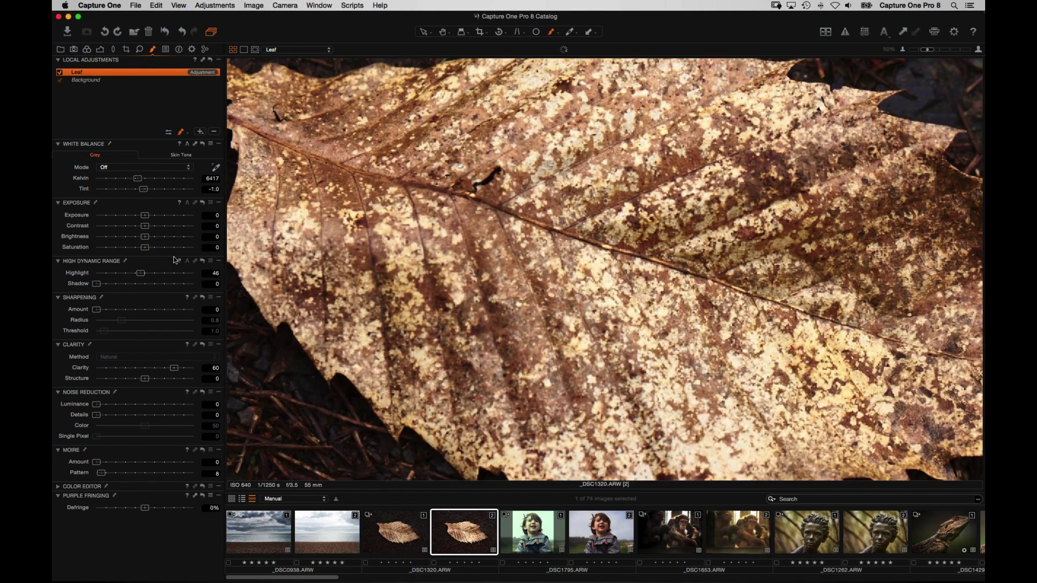
pyautogui.scroll(5, 540, 162)
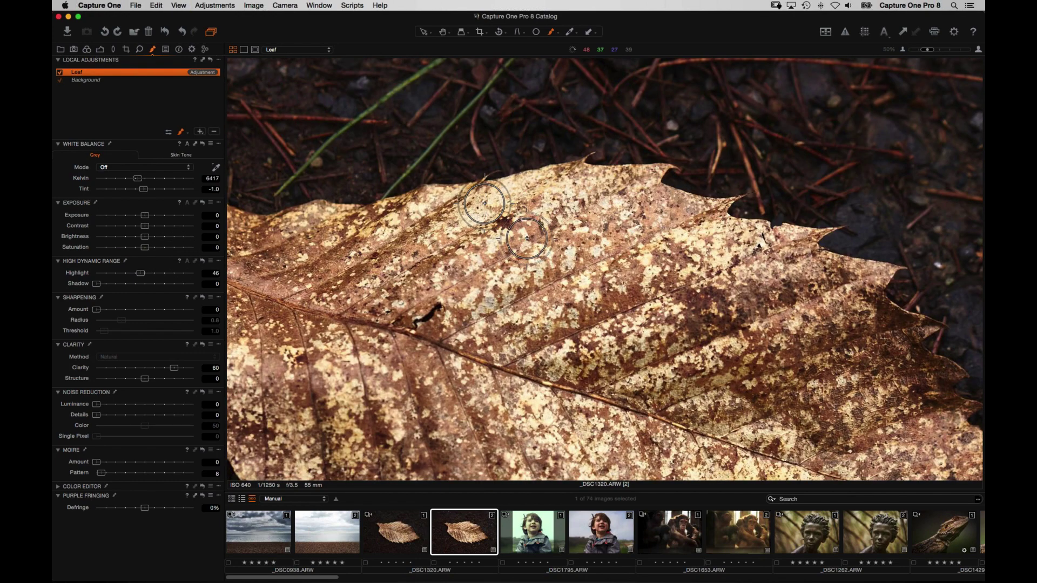
pyautogui.moveTo(145, 378); pyautogui.dragTo(165, 380)
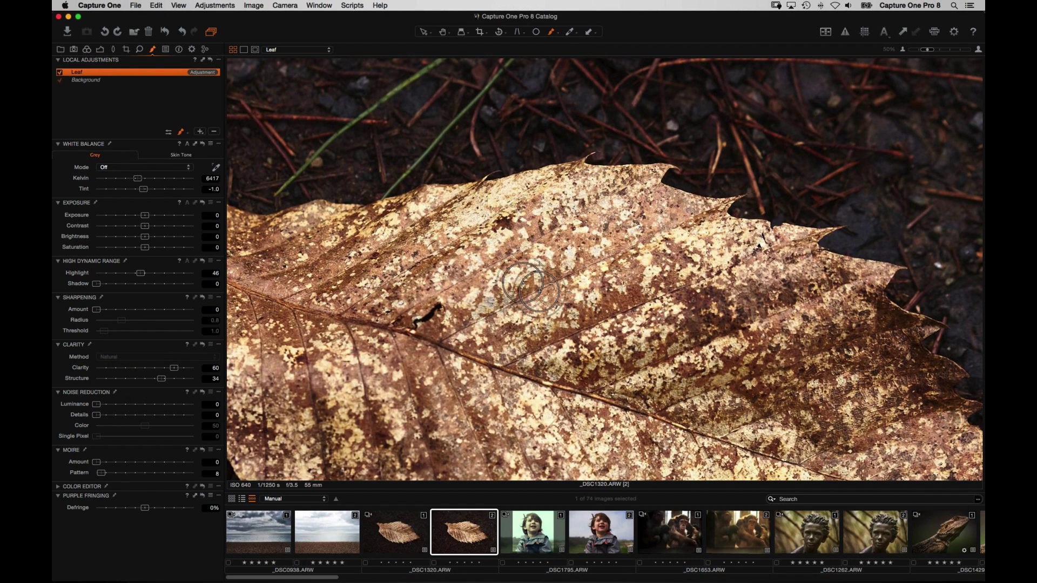
pyautogui.click(634, 237)
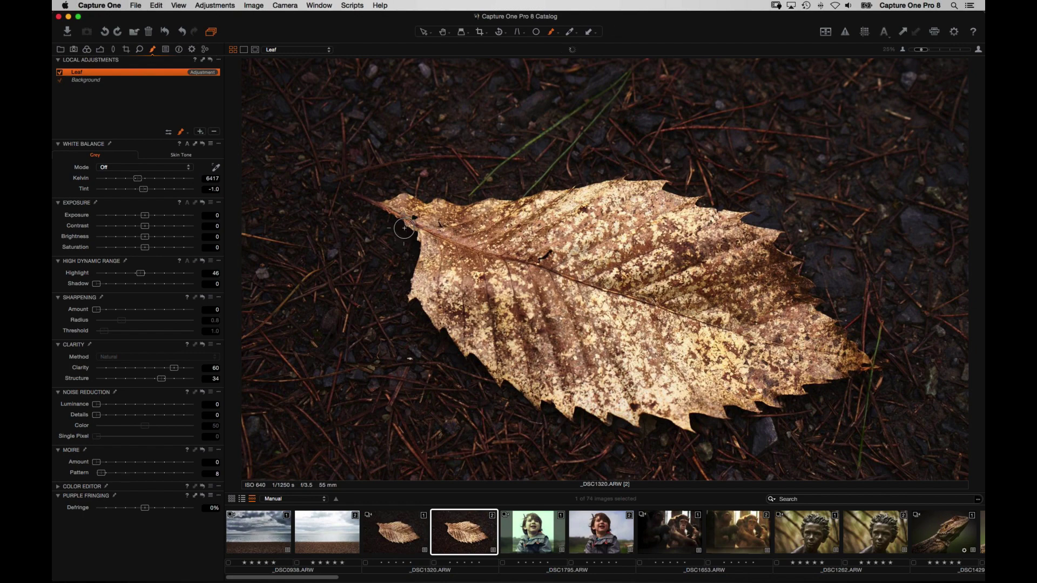
pyautogui.moveTo(150, 227); pyautogui.dragTo(154, 227)
# - Compare the whole photo with and without the Leaf layer's adjustments by switching the layer off and on
pyautogui.click(111, 72)
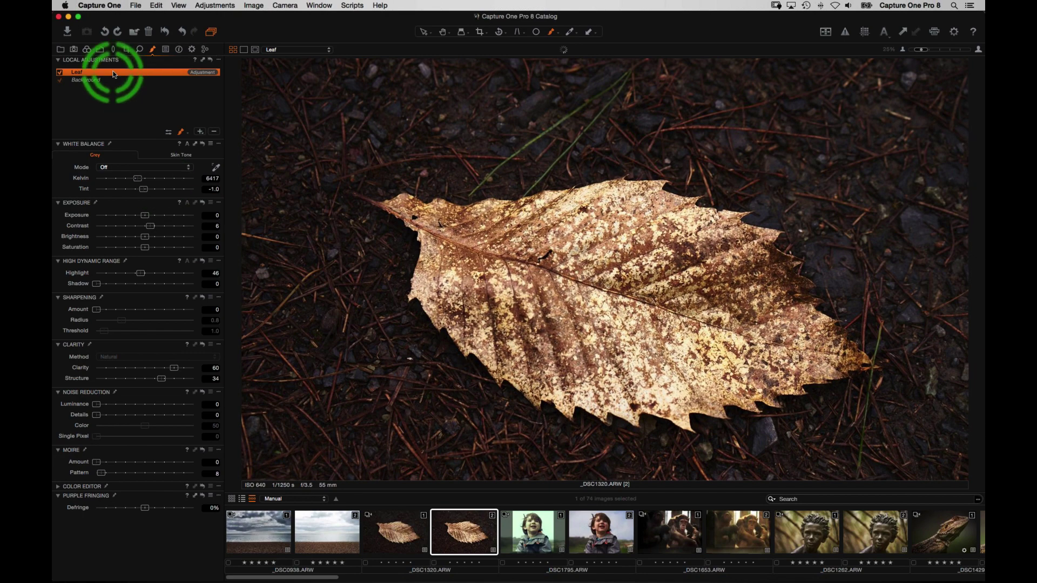
pyautogui.click(60, 73)
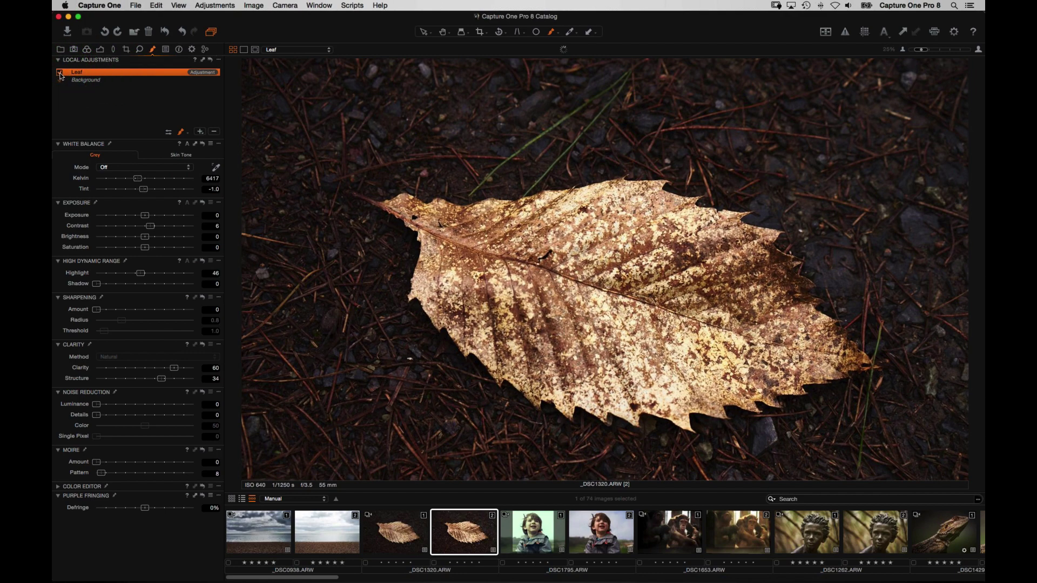
pyautogui.click(59, 73)
pyautogui.press('super+0')
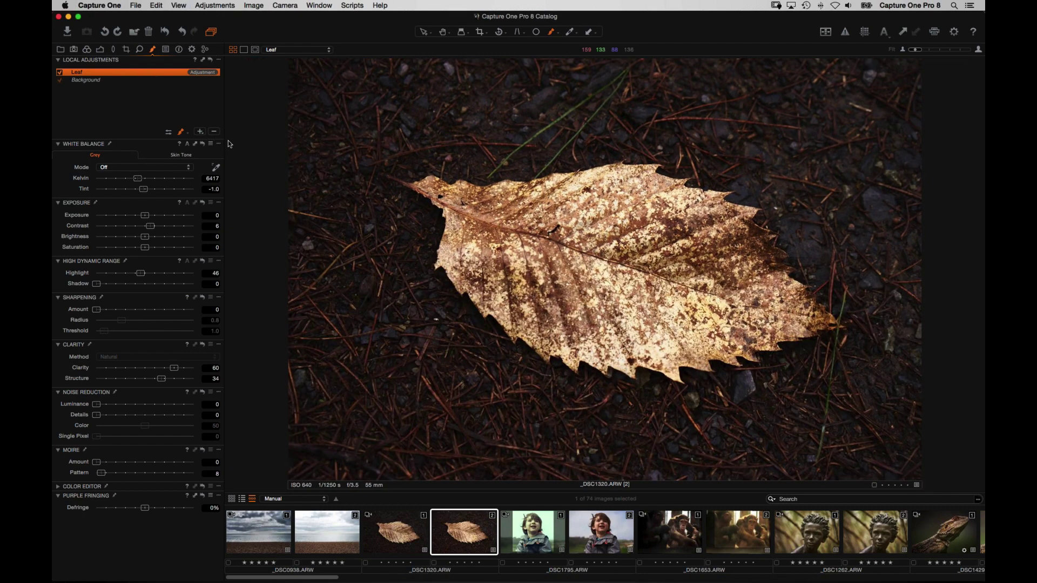
pyautogui.click(60, 72)
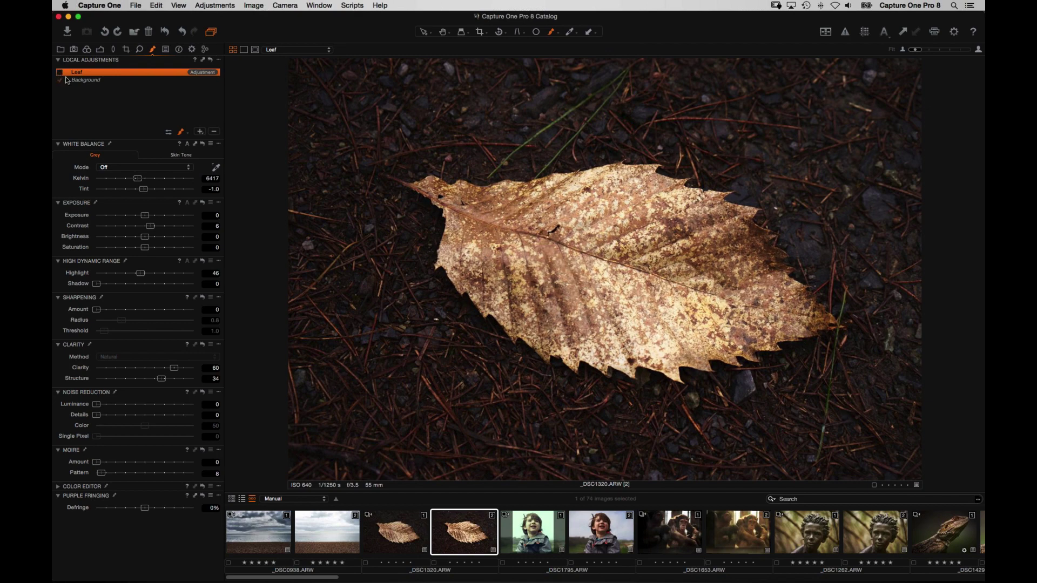
pyautogui.click(60, 72)
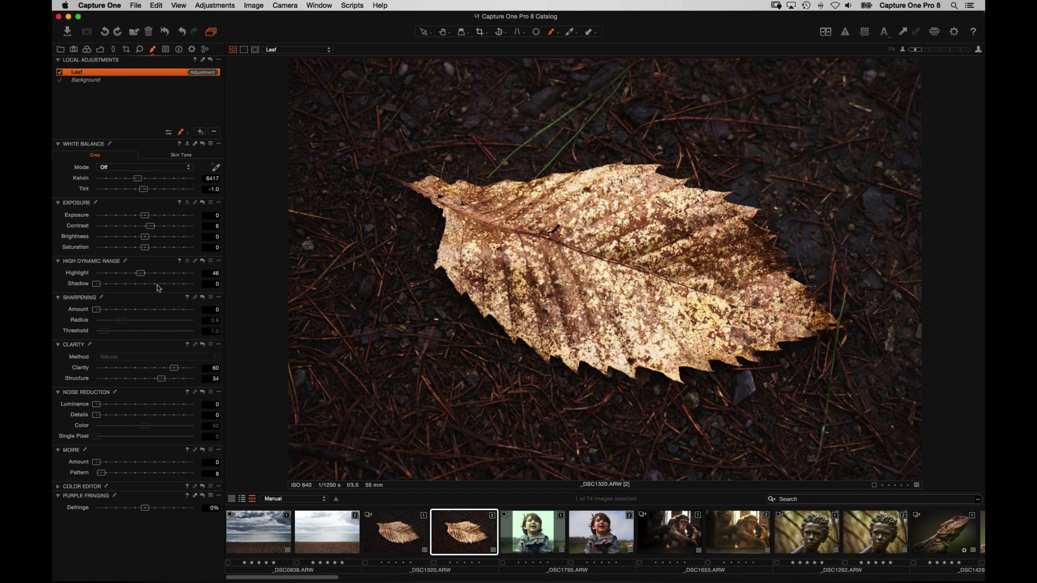
# - Try an exposure of -0.97 on the Background layer and 0.85 on the Leaf layer
pyautogui.click(90, 79)
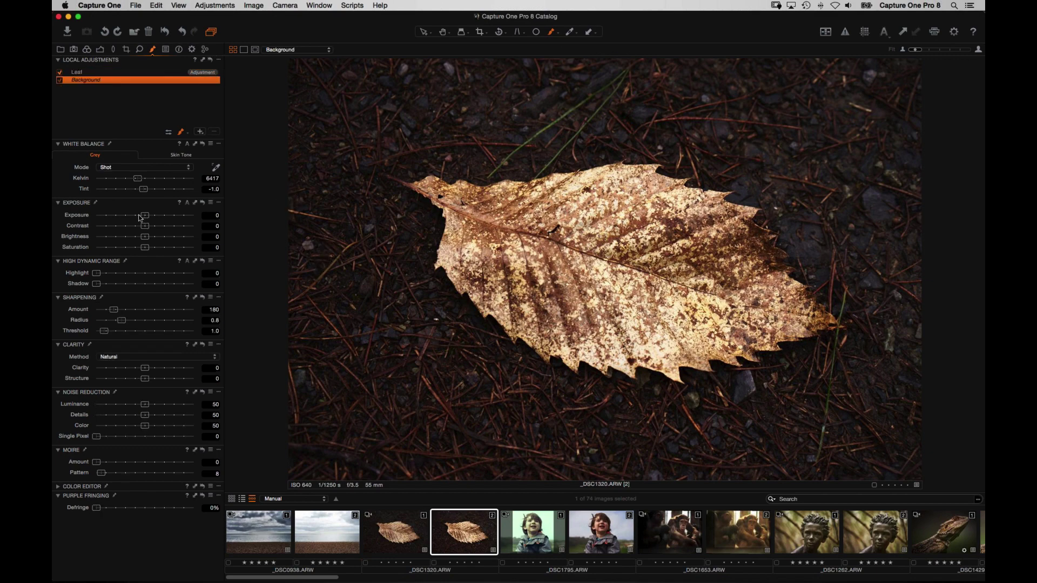
pyautogui.click(89, 73)
pyautogui.click(89, 82)
pyautogui.moveTo(145, 216); pyautogui.dragTo(132, 215)
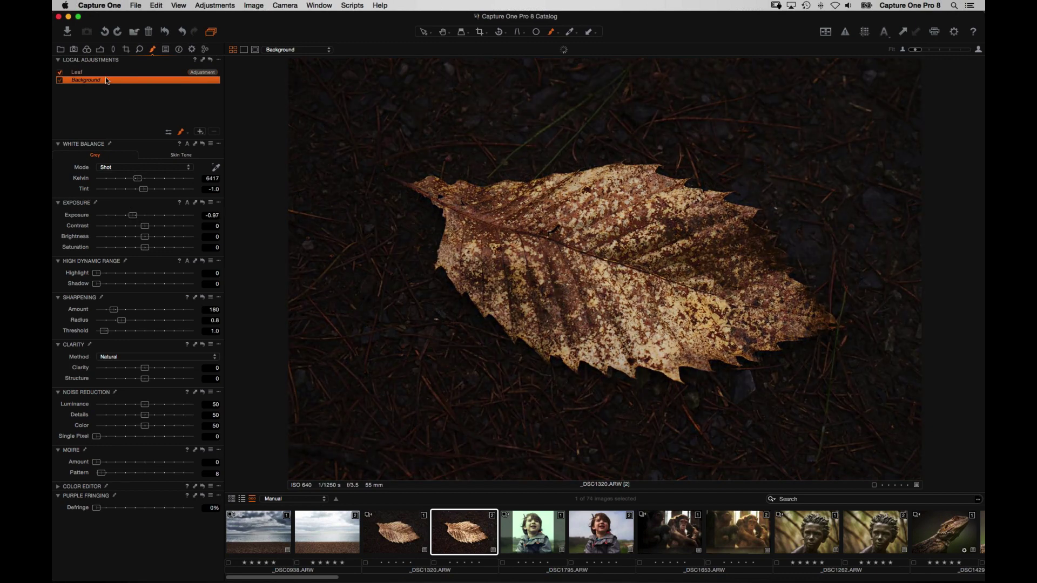
pyautogui.click(84, 74)
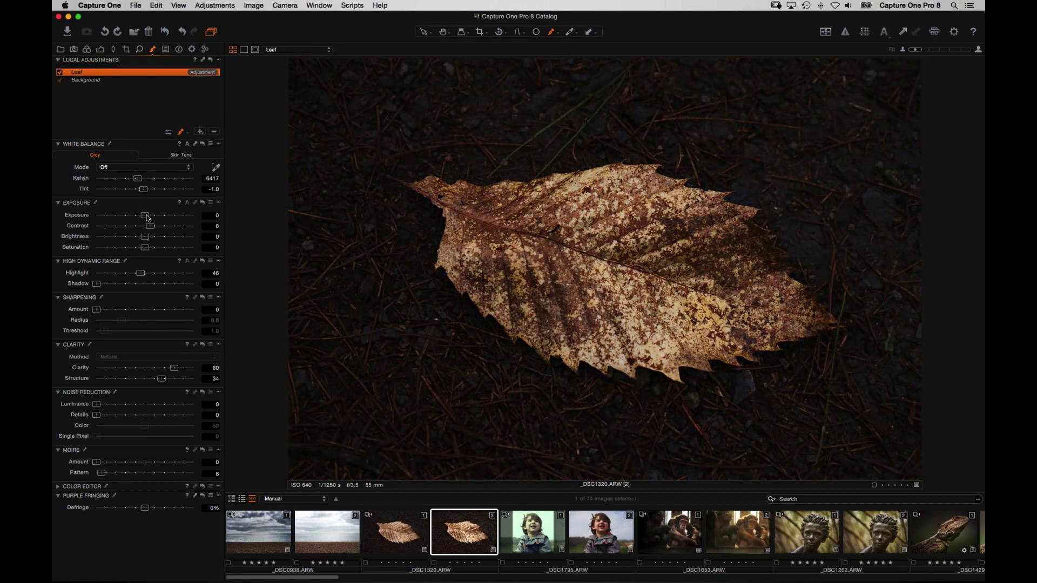
pyautogui.moveTo(149, 217); pyautogui.dragTo(154, 219)
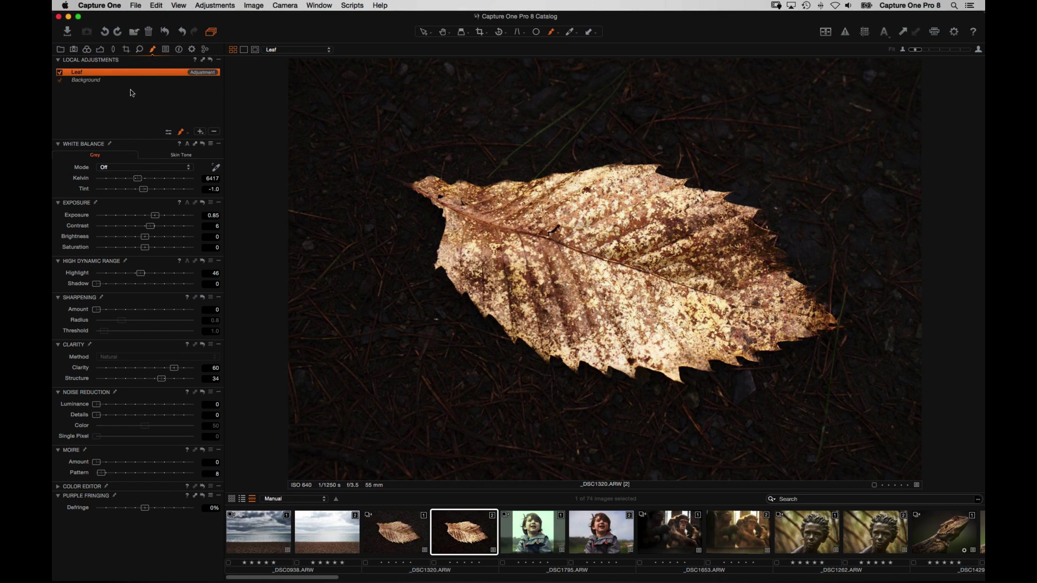
# - Soften the exposure difference by setting the Background layer to -0.49 and the Leaf layer to 0.29
pyautogui.click(107, 82)
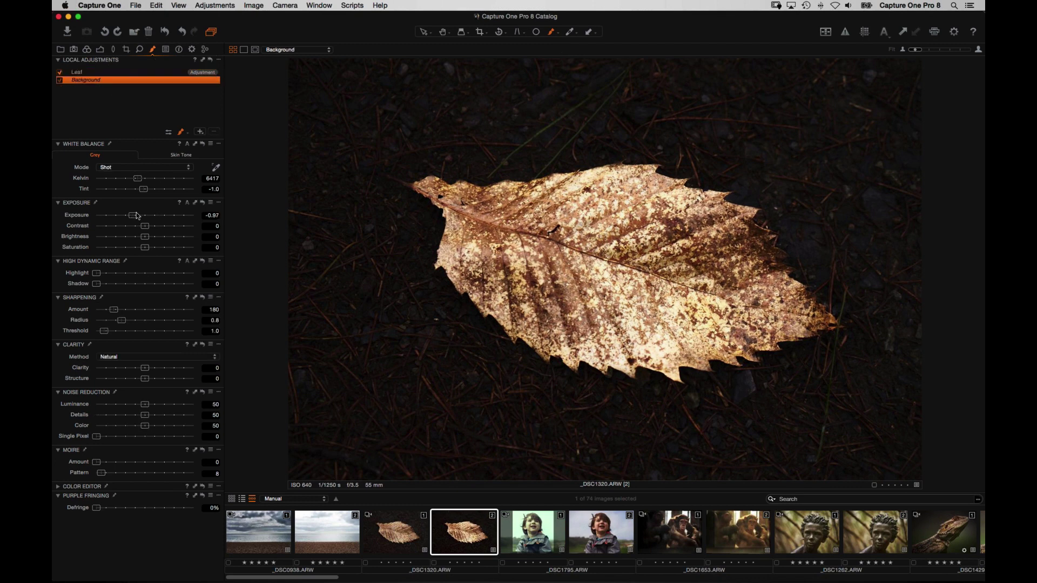
pyautogui.moveTo(139, 217); pyautogui.dragTo(141, 216)
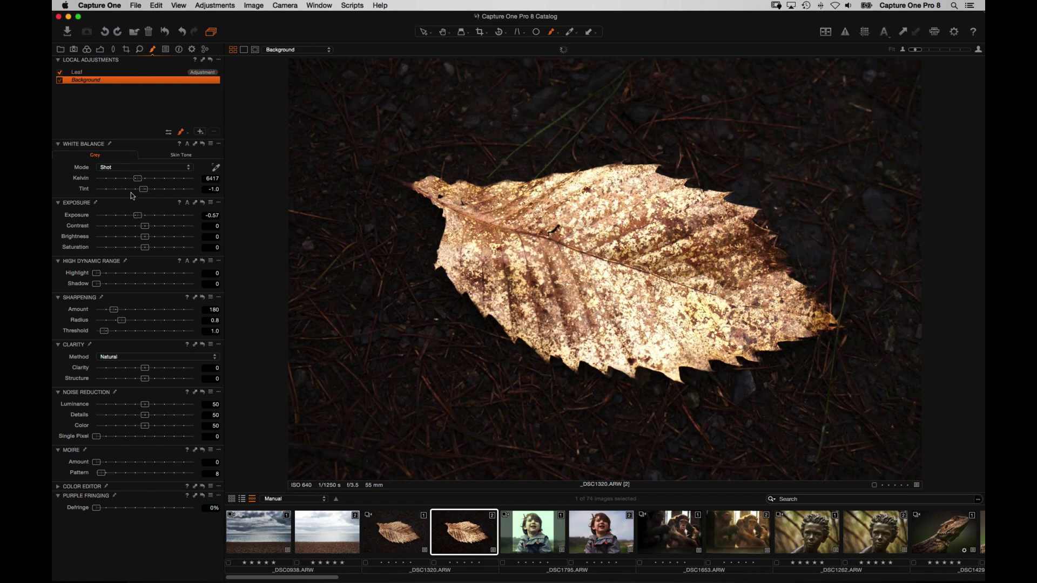
pyautogui.click(116, 72)
pyautogui.moveTo(156, 217); pyautogui.dragTo(147, 216)
pyautogui.press('w')
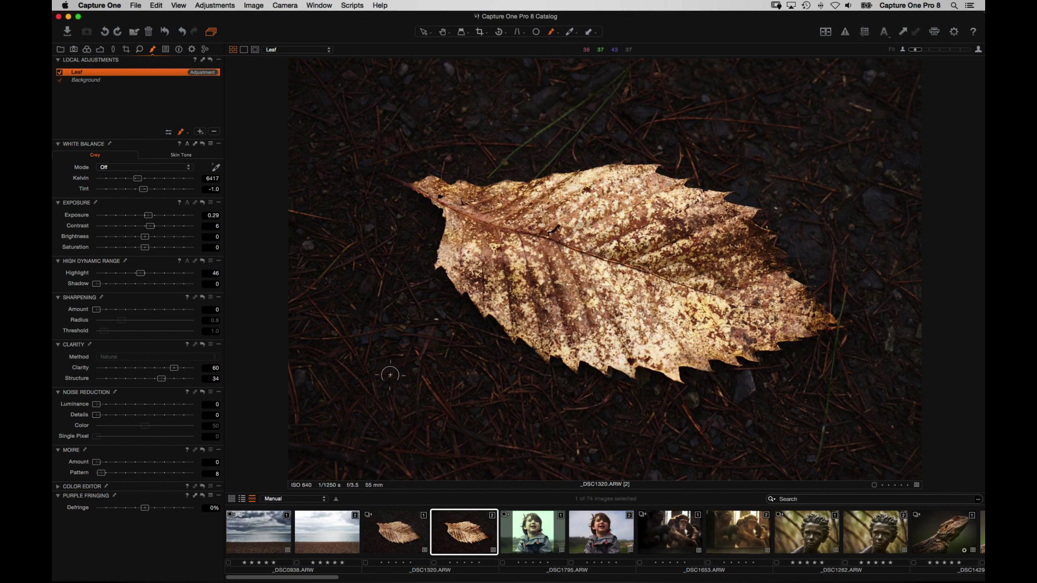
# - Darken the leaf photo's edges with a vignetting amount of -1.21, then return to the local adjustments
pyautogui.click(100, 50)
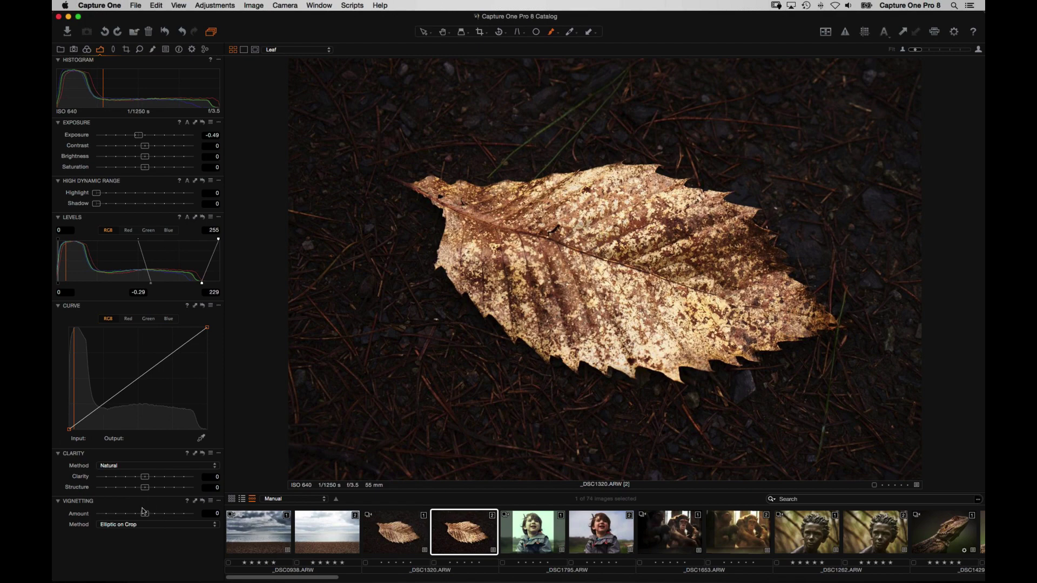
pyautogui.moveTo(145, 514); pyautogui.dragTo(129, 518)
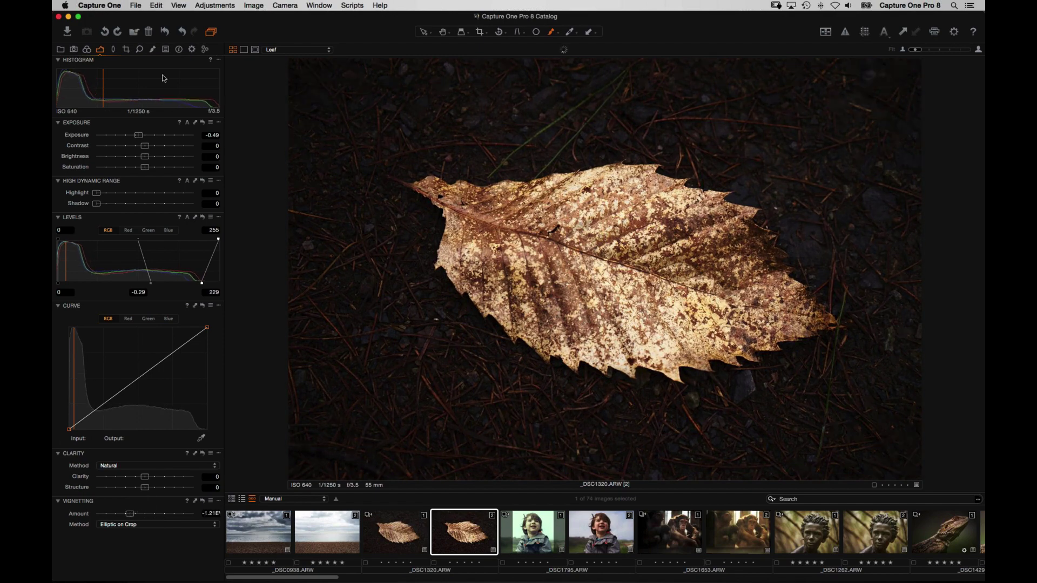
pyautogui.click(152, 49)
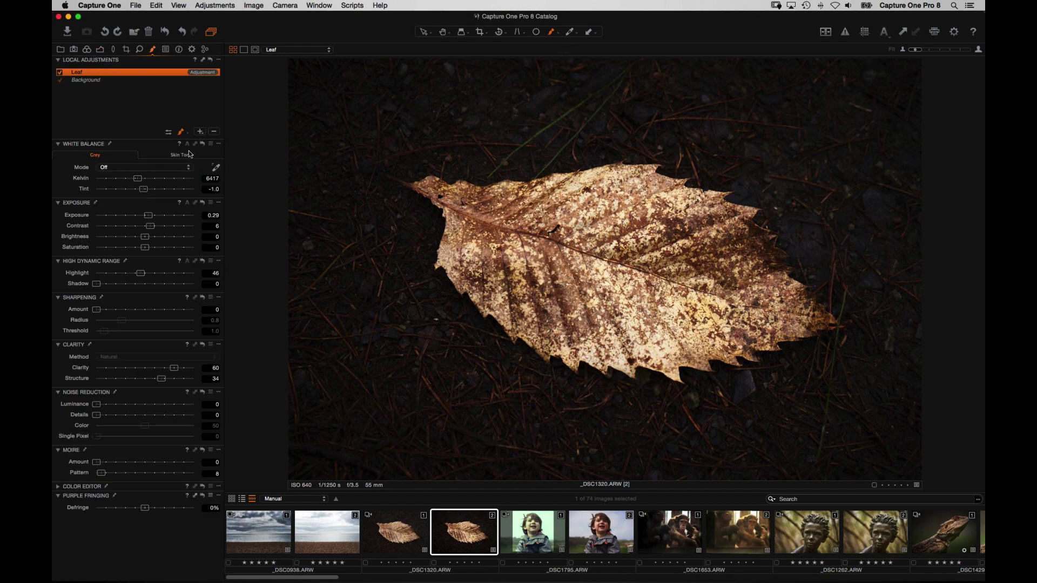
# - Clone the edited leaf variant and reset all adjustments on the clone
pyautogui.click(254, 4)
pyautogui.click(270, 27)
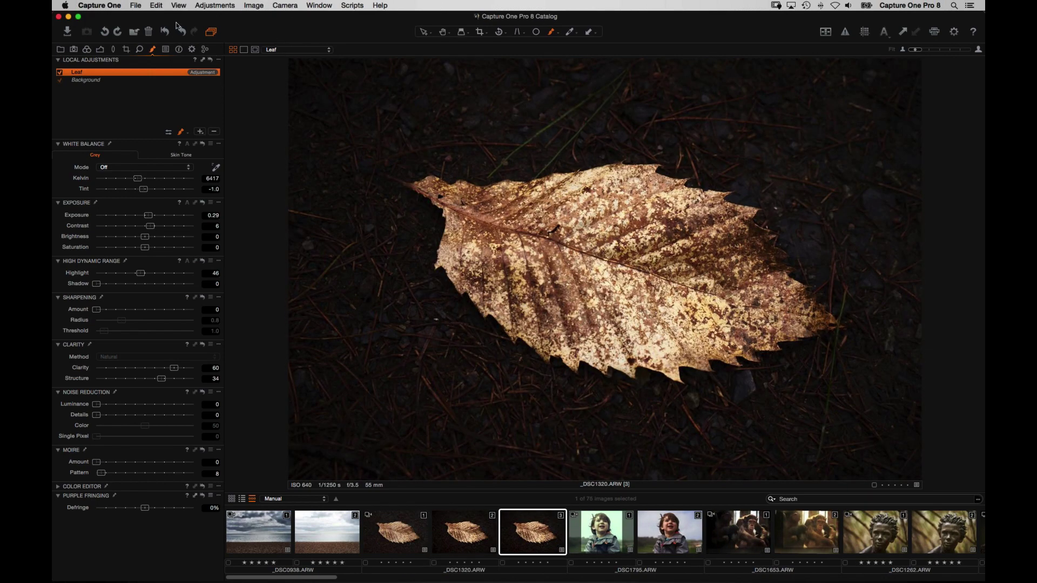
pyautogui.click(216, 5)
pyautogui.moveTo(254, 6)
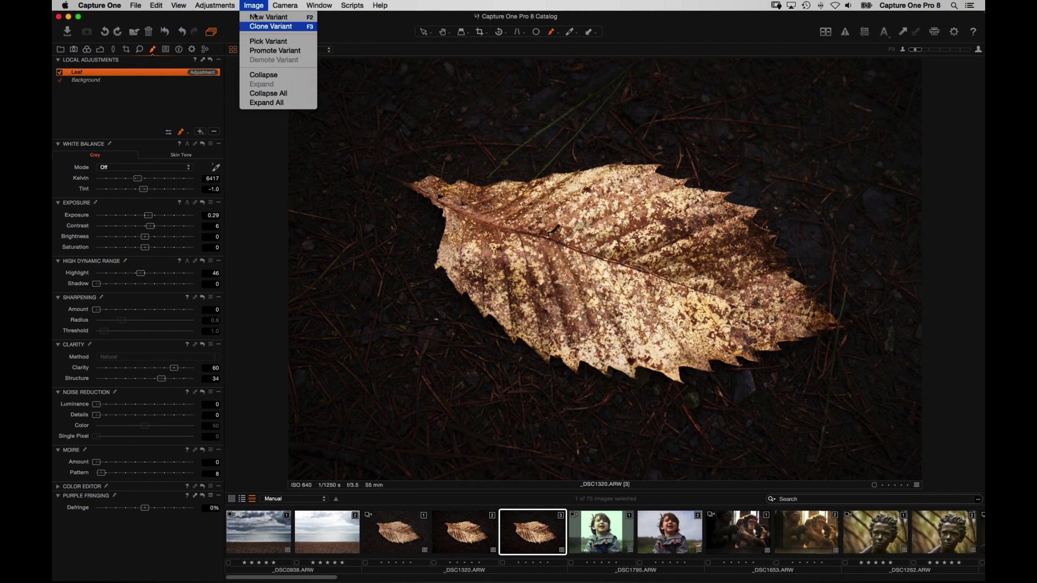
pyautogui.click(240, 5)
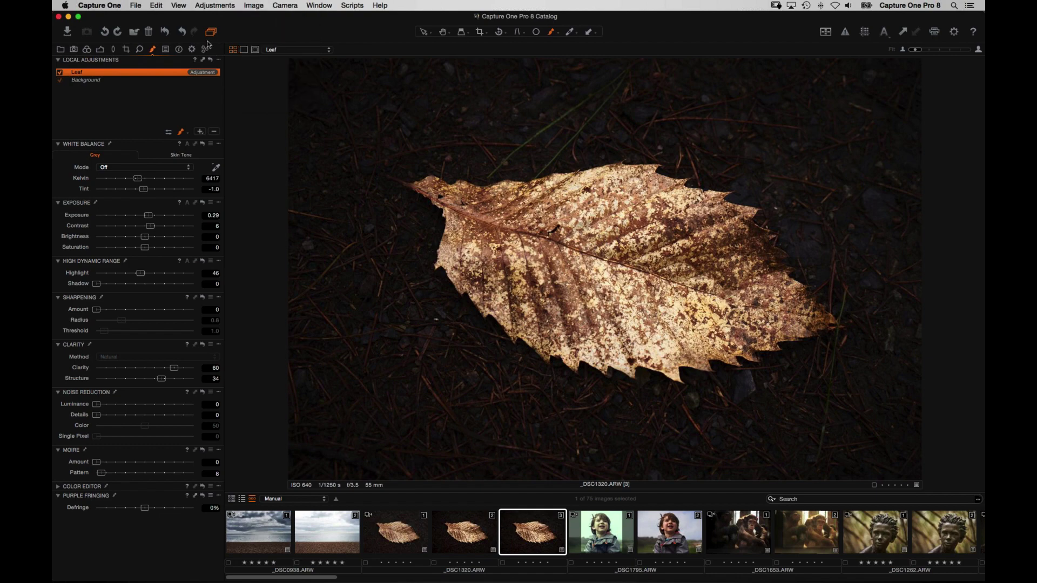
pyautogui.click(164, 31)
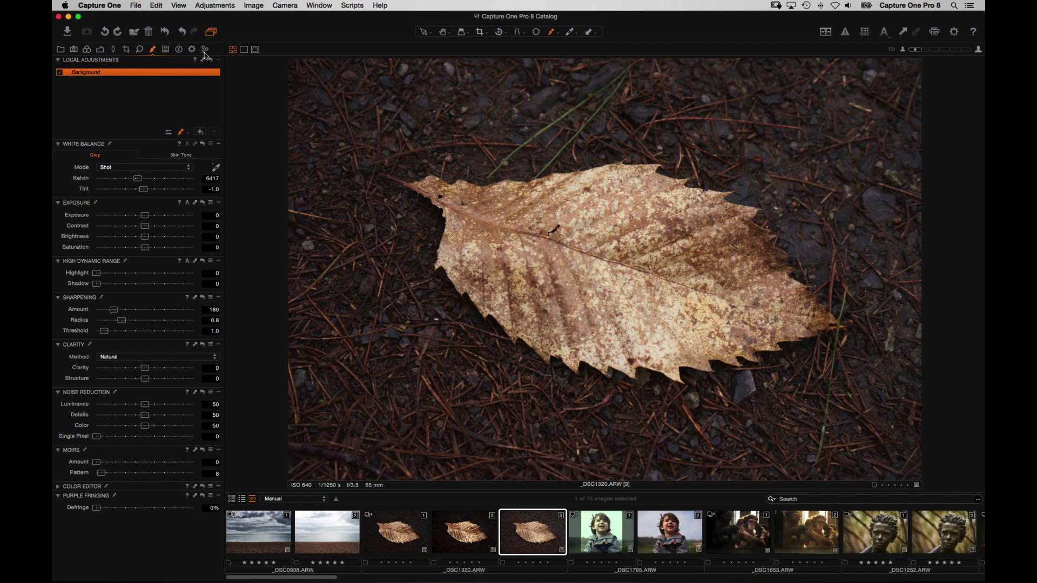
# - Compare the edited and unedited leaf variants side by side, temporarily hiding the thumbnails and adjustment tools
pyautogui.keyDown('super'); pyautogui.click(451, 533); pyautogui.keyUp('super')
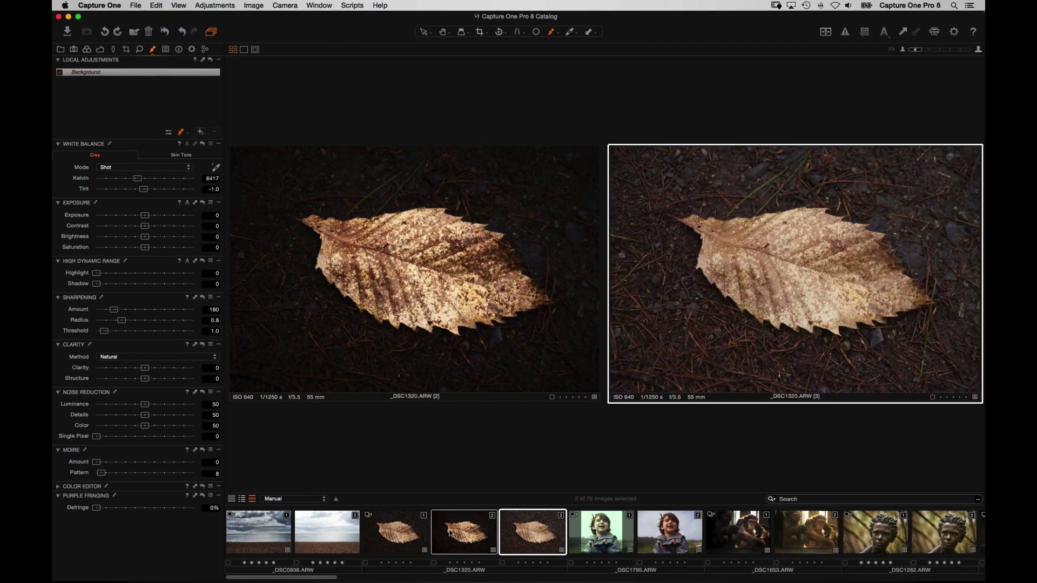
pyautogui.press('super+b')
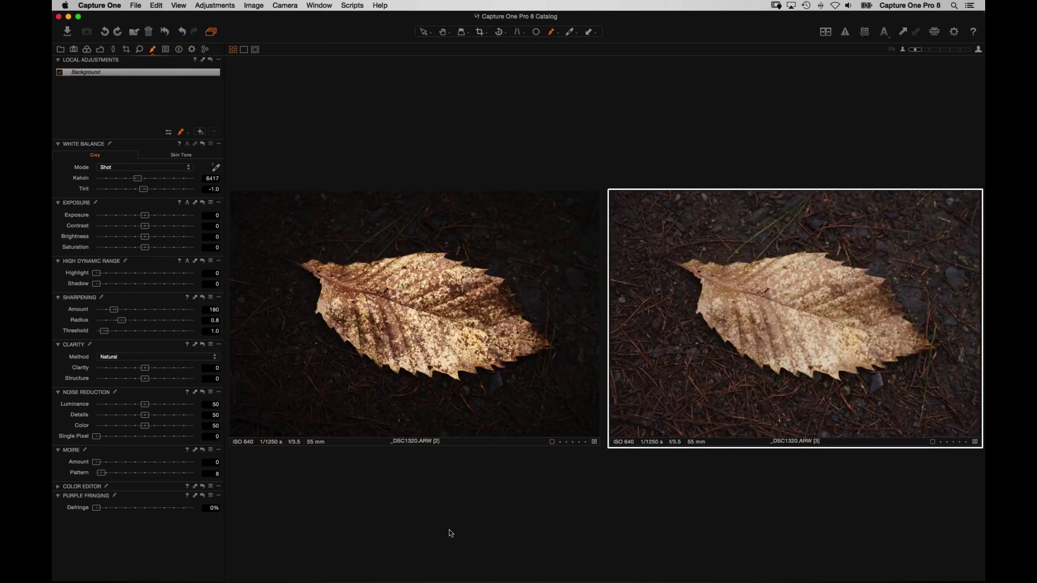
pyautogui.press('super+t')
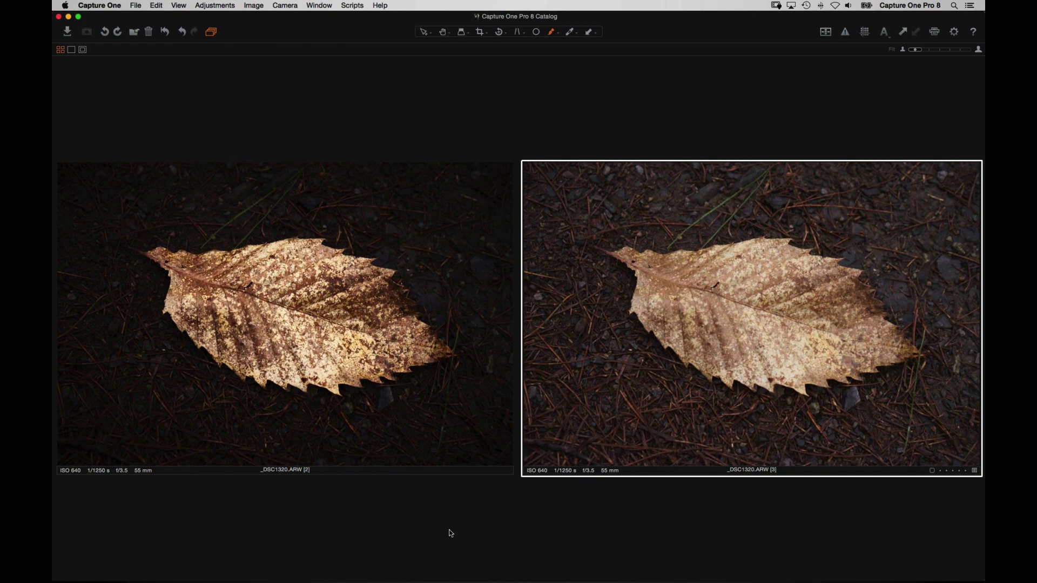
pyautogui.press('super+t')
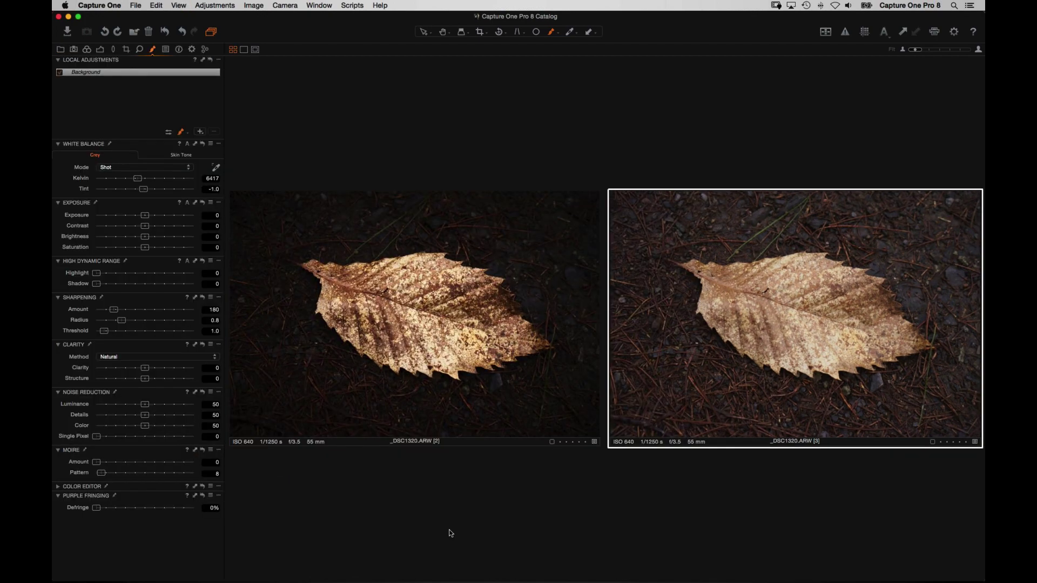
pyautogui.press('super+b')
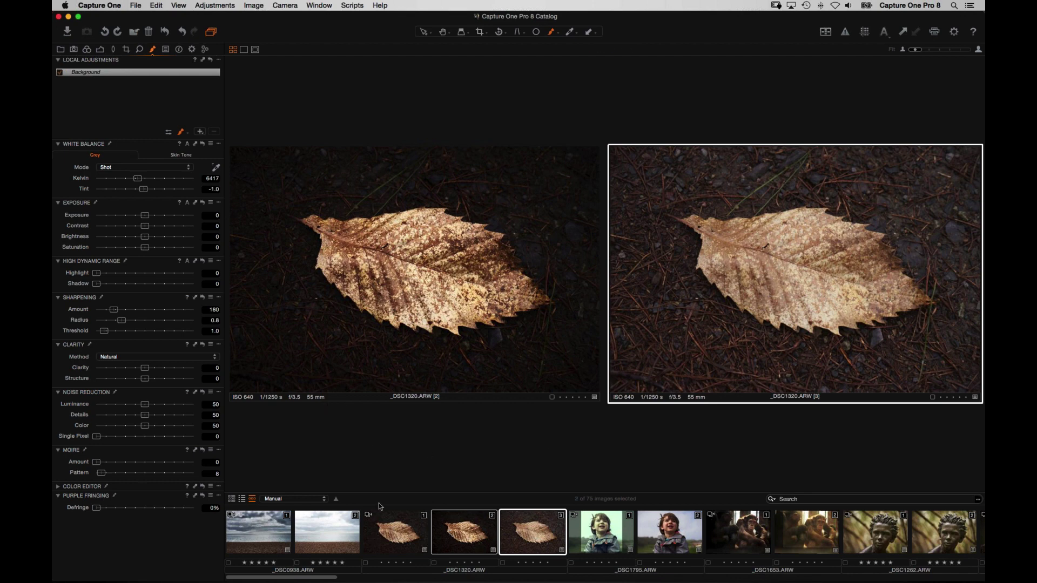
# - Reset the adjustments of the second _DSC1429.ARW lizard variant and compare it with the edited first variant
pyautogui.hscroll(5, 651, 534)
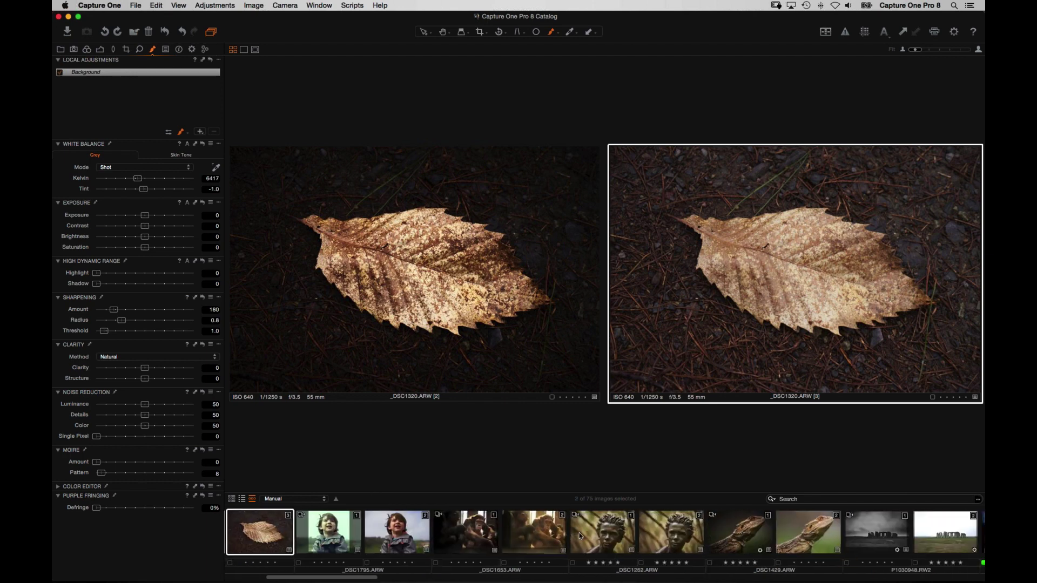
pyautogui.hscroll(1, 577, 535)
pyautogui.hscroll(1, 572, 534)
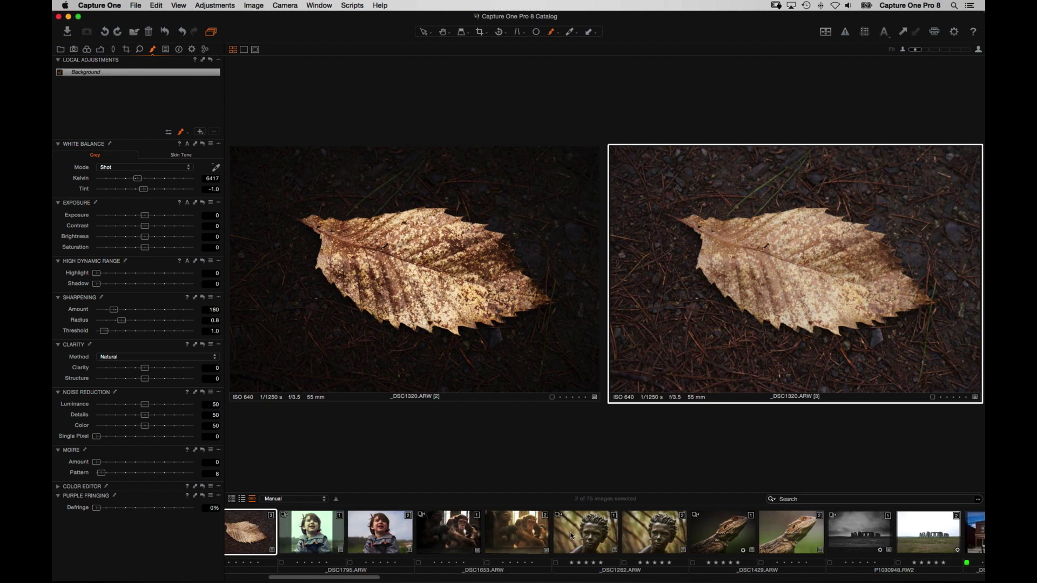
pyautogui.hscroll(5, 571, 536)
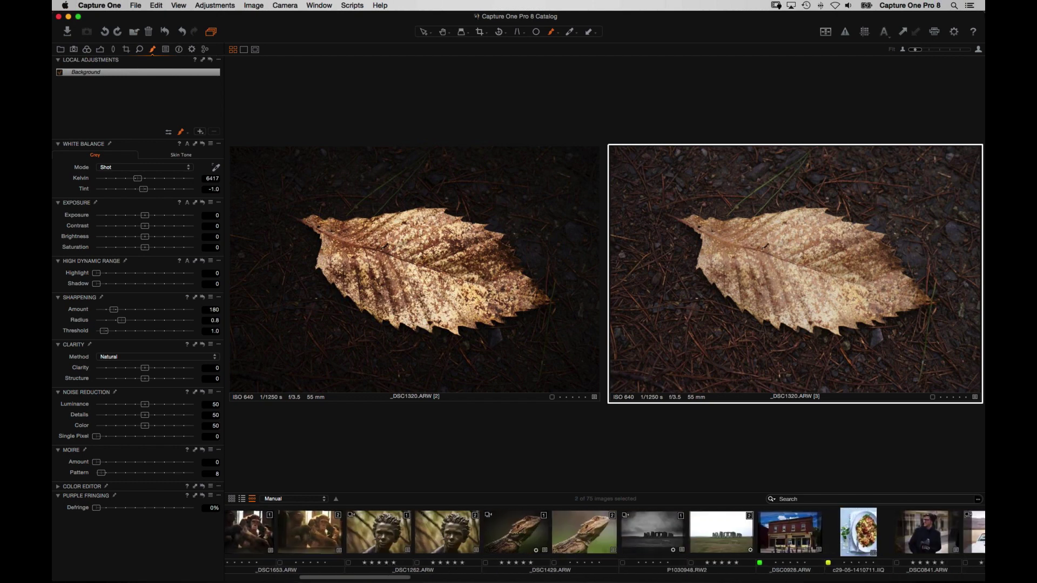
pyautogui.click(533, 551)
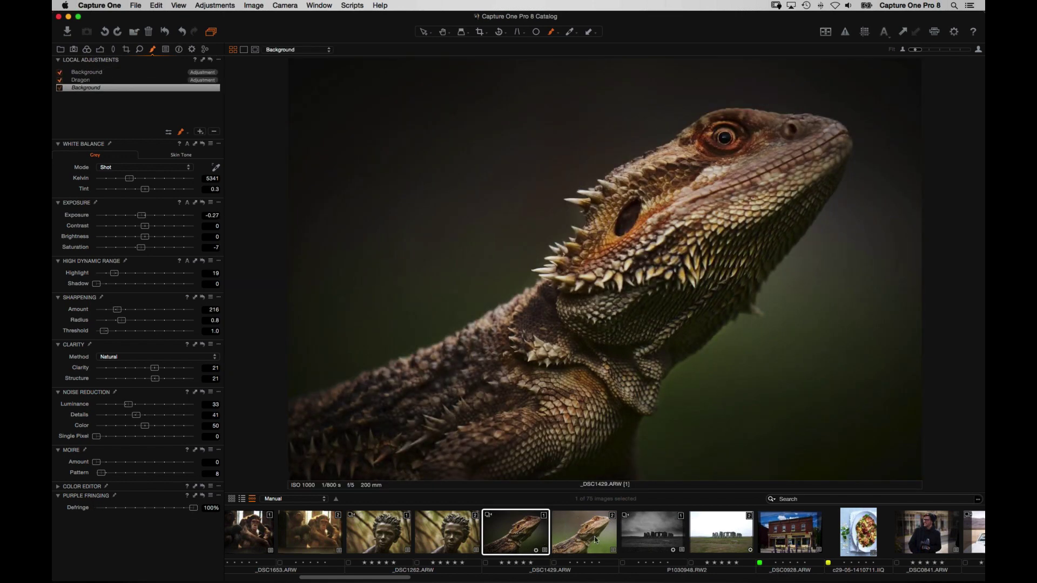
pyautogui.click(564, 553)
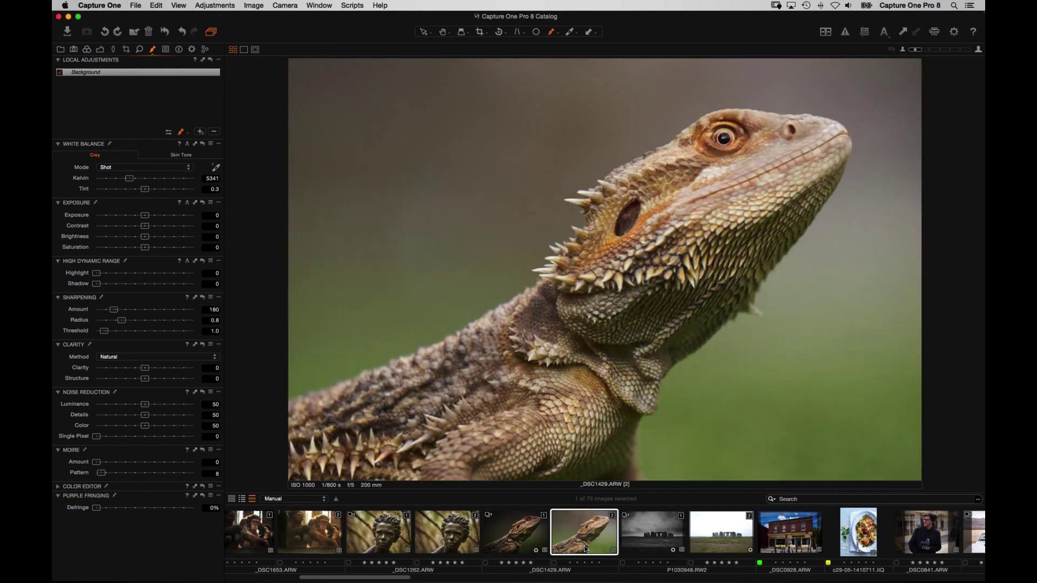
pyautogui.click(165, 32)
pyautogui.click(520, 541)
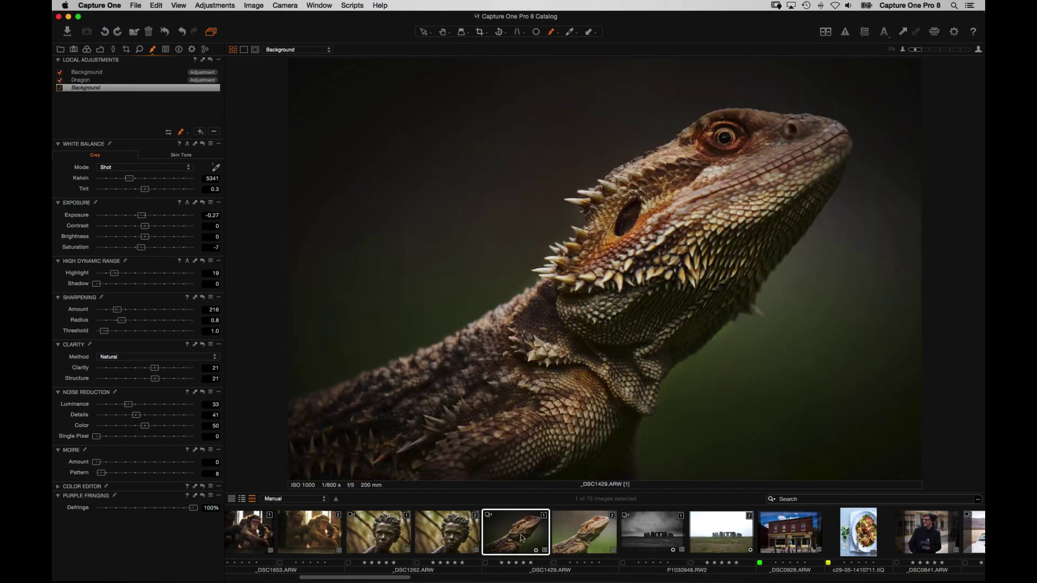
pyautogui.click(587, 536)
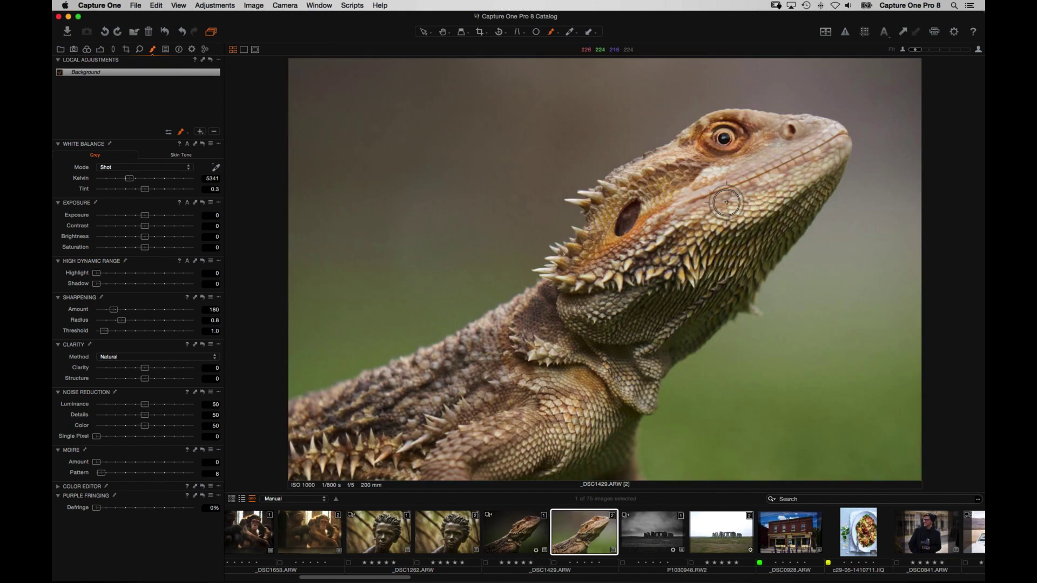
# - Set the second lizard variant's Exposure to -0.37, and its Levels output highlight to 234 and midtone to -0.25
pyautogui.click(101, 50)
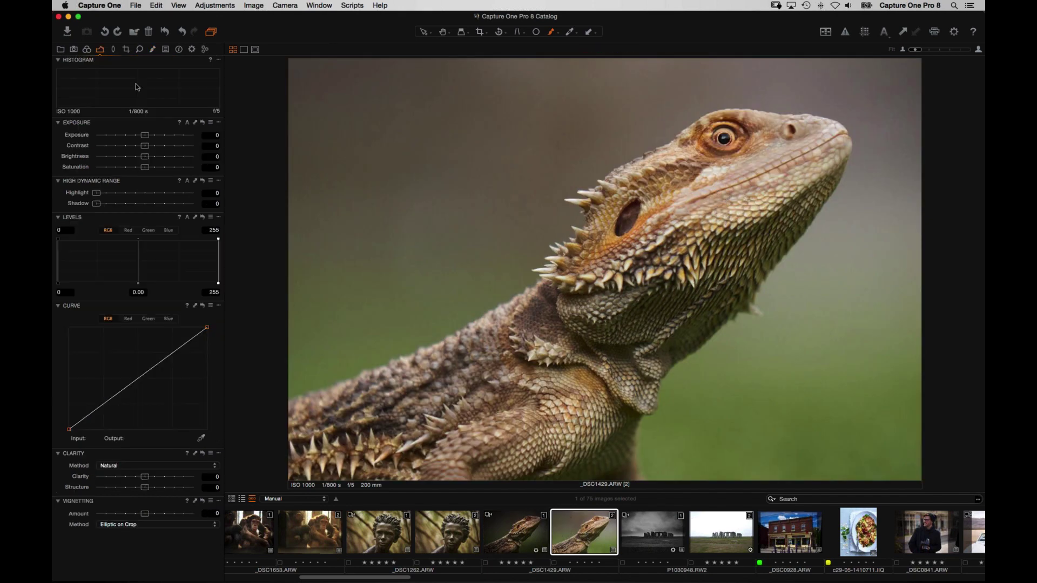
pyautogui.click(159, 102)
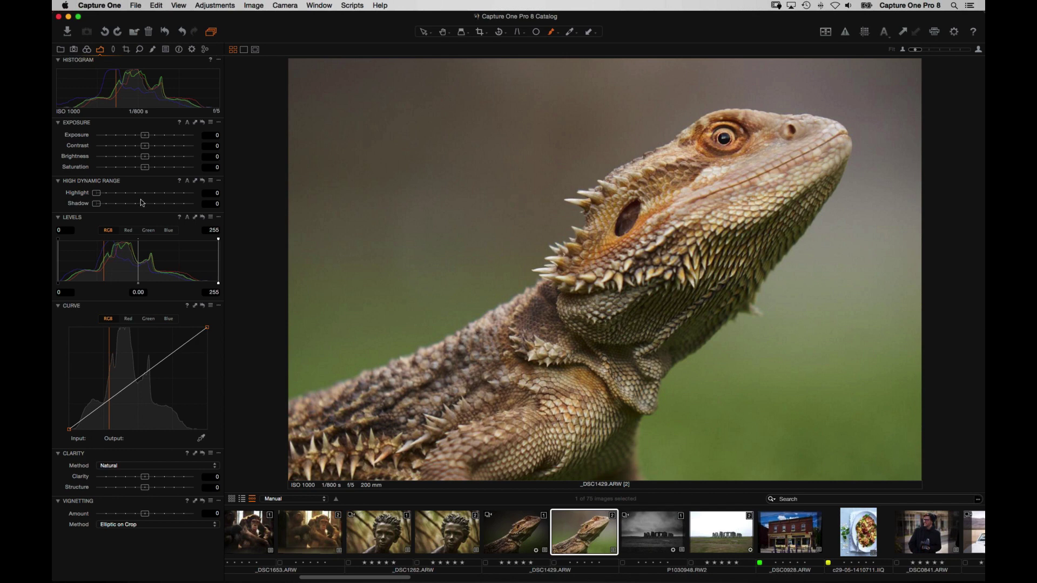
pyautogui.moveTo(144, 137); pyautogui.dragTo(139, 141)
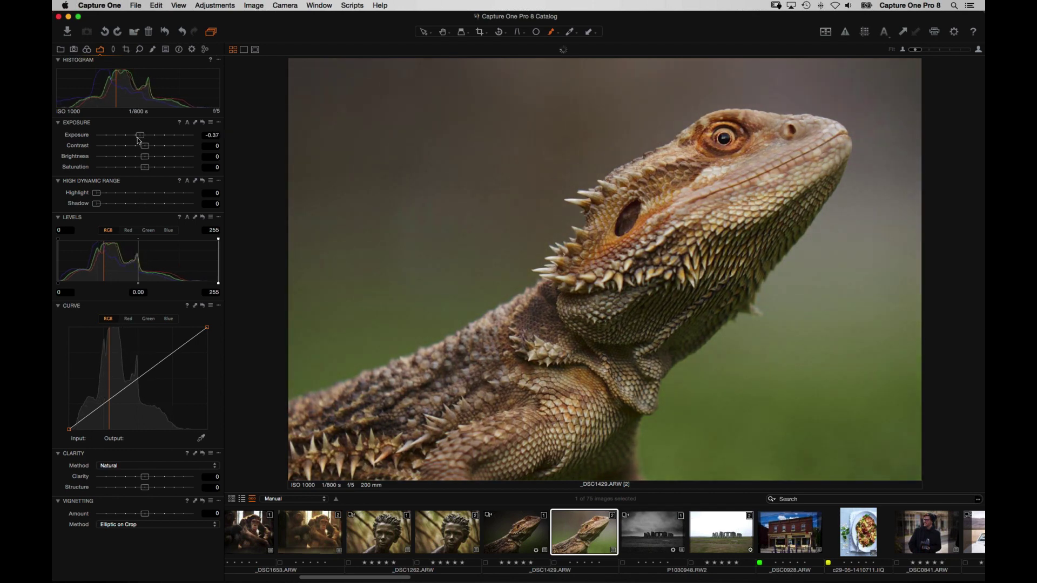
pyautogui.moveTo(217, 285); pyautogui.dragTo(206, 283)
pyautogui.moveTo(130, 286); pyautogui.dragTo(150, 284)
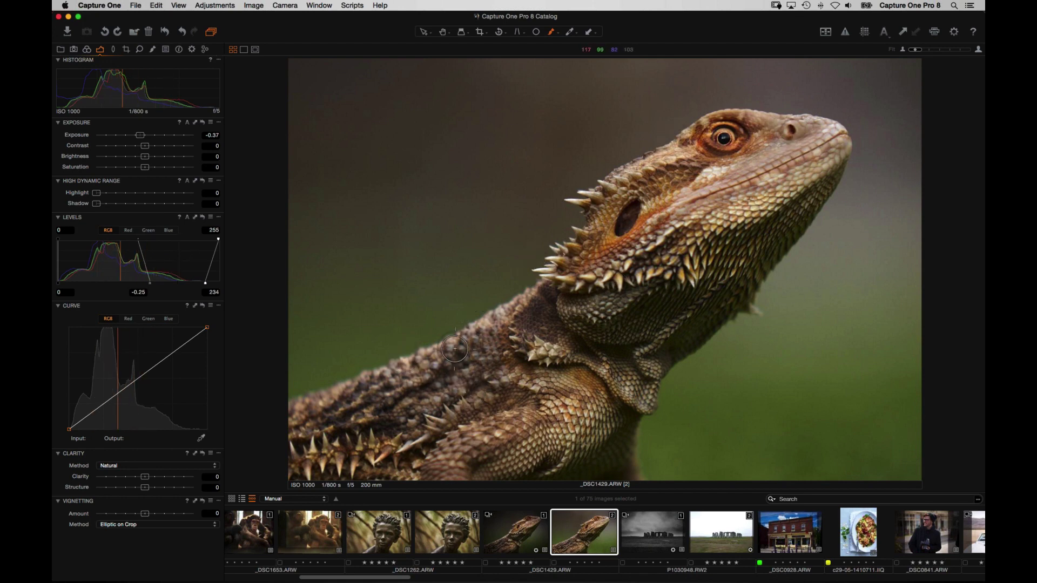
# - Inspect the lizard's edges against the background at 100%, and set the variant's Sharpening Amount to 0
pyautogui.click(308, 487)
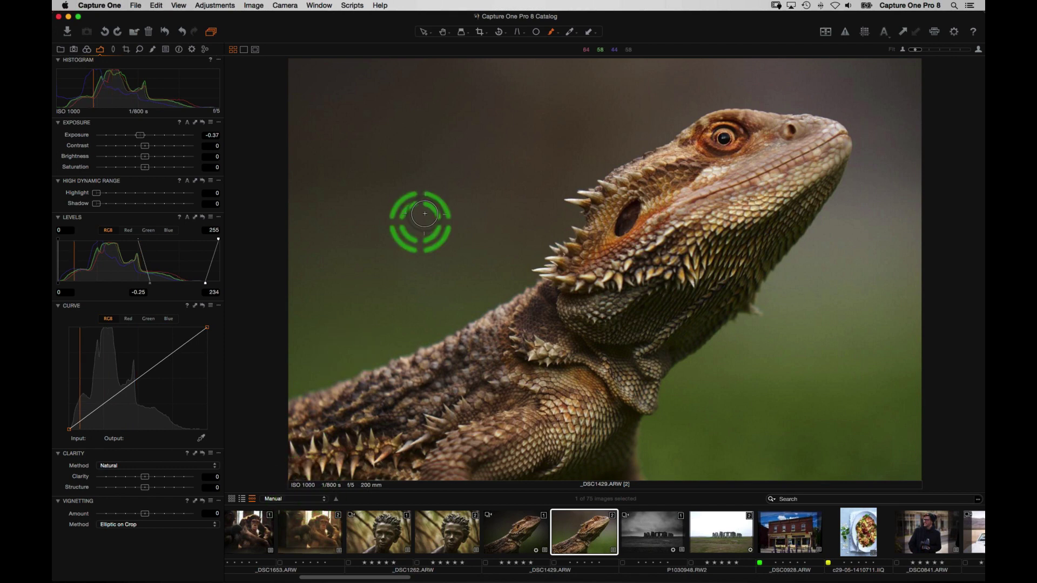
pyautogui.press('super+alt+0')
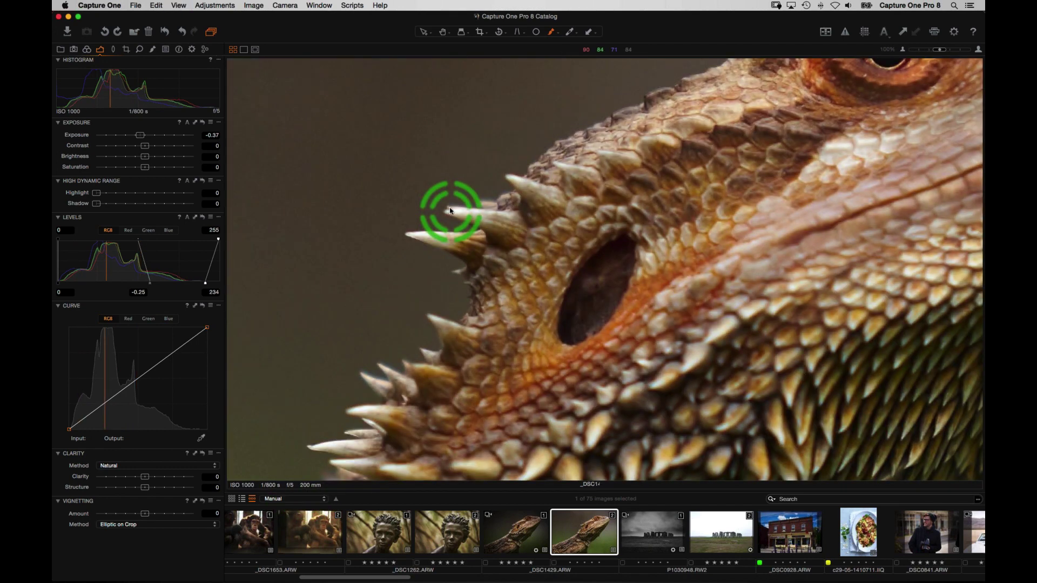
pyautogui.moveTo(328, 301); pyautogui.dragTo(527, 221)
pyautogui.press('super+0')
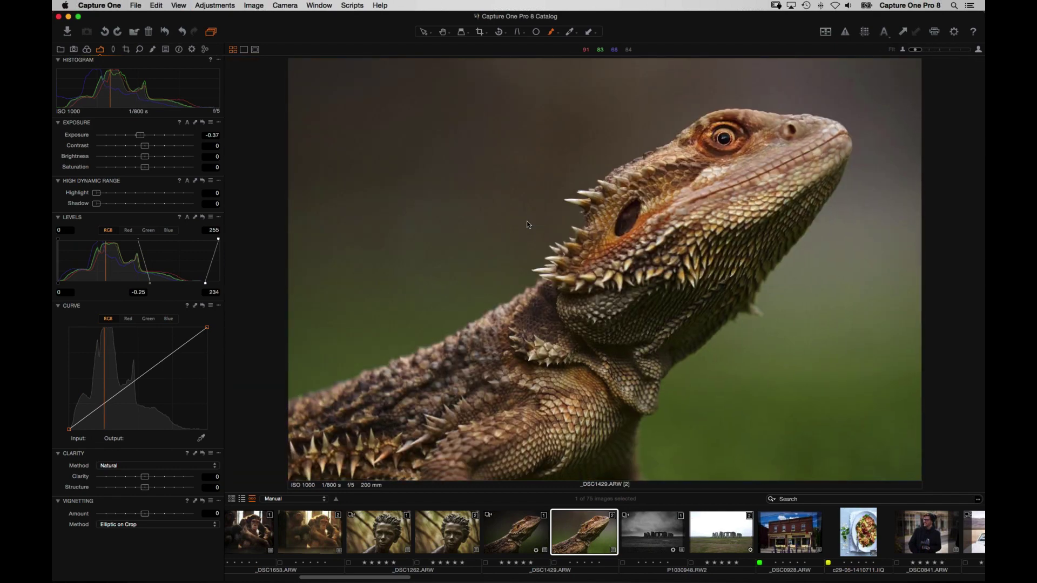
pyautogui.click(138, 50)
pyautogui.moveTo(115, 170); pyautogui.dragTo(66, 171)
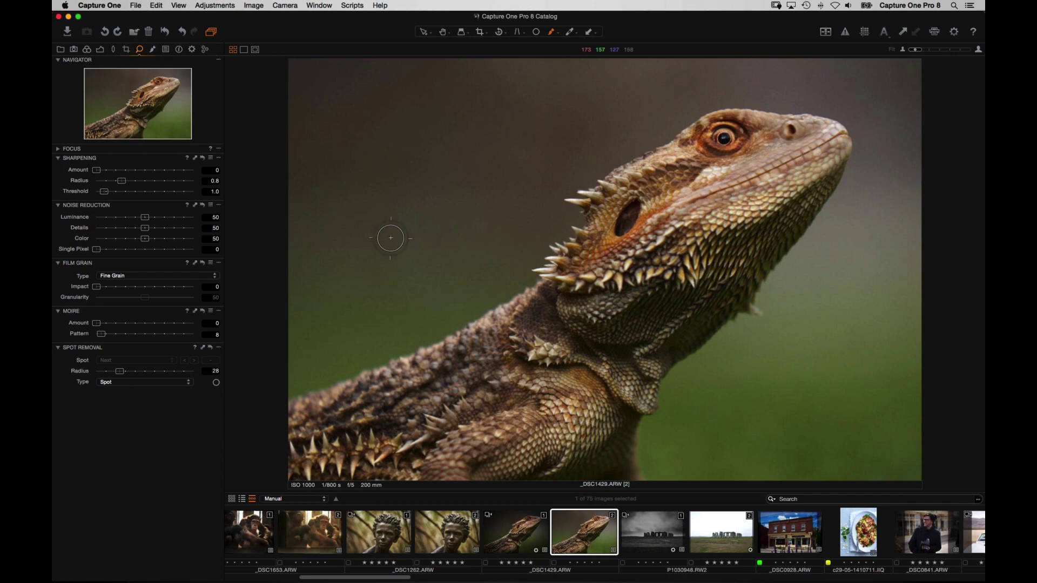
pyautogui.click(152, 49)
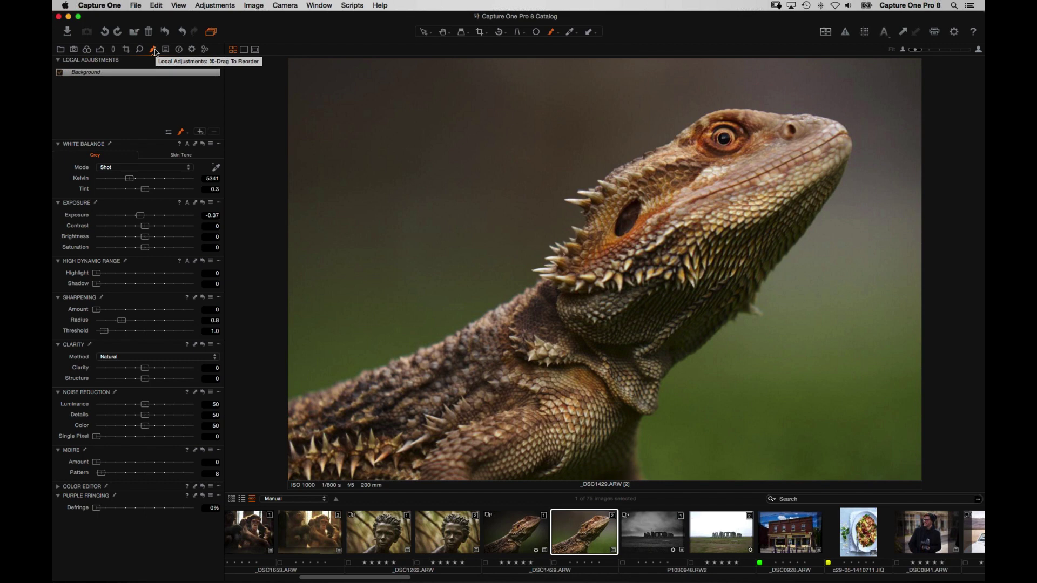
# - Add a new local adjustment layer to the second lizard variant and name it Dragon
pyautogui.click(200, 131)
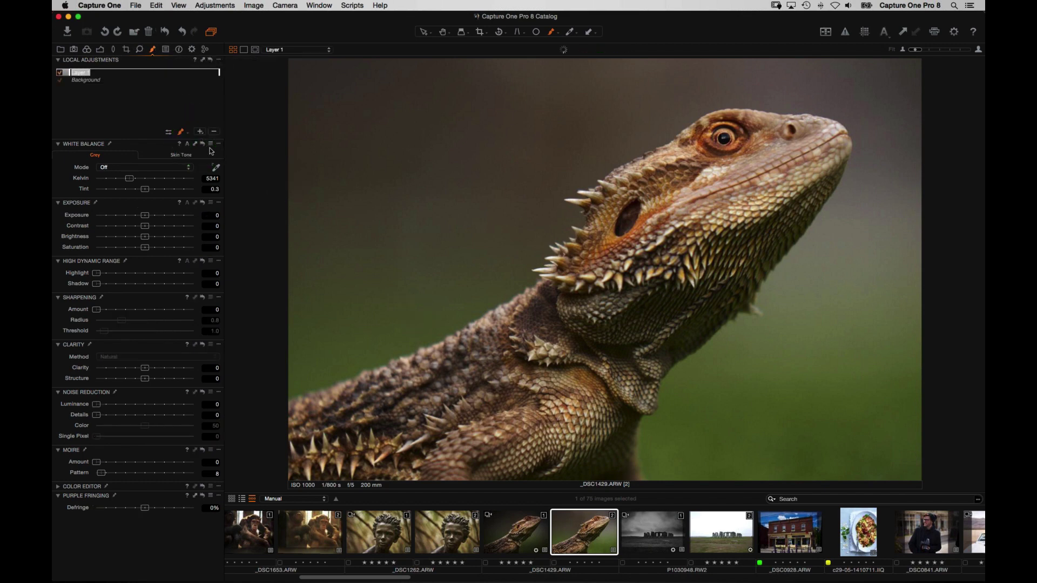
pyautogui.write('Dragon')
pyautogui.press('Return')
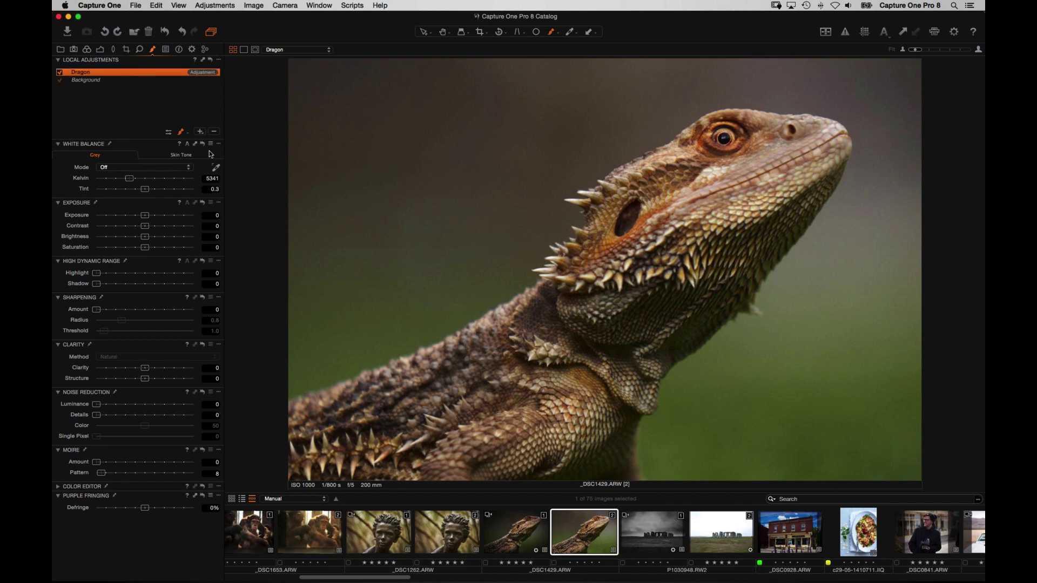
# - Paint a closed mask outline around the lizard's head, neck and body just inside its edges on the Dragon layer
pyautogui.click(181, 131)
pyautogui.moveTo(724, 165)
pyautogui.mouseDown()
pyautogui.moveTo(699, 157)
pyautogui.moveTo(655, 209)
pyautogui.mouseUp()
pyautogui.rightClick(672, 188)
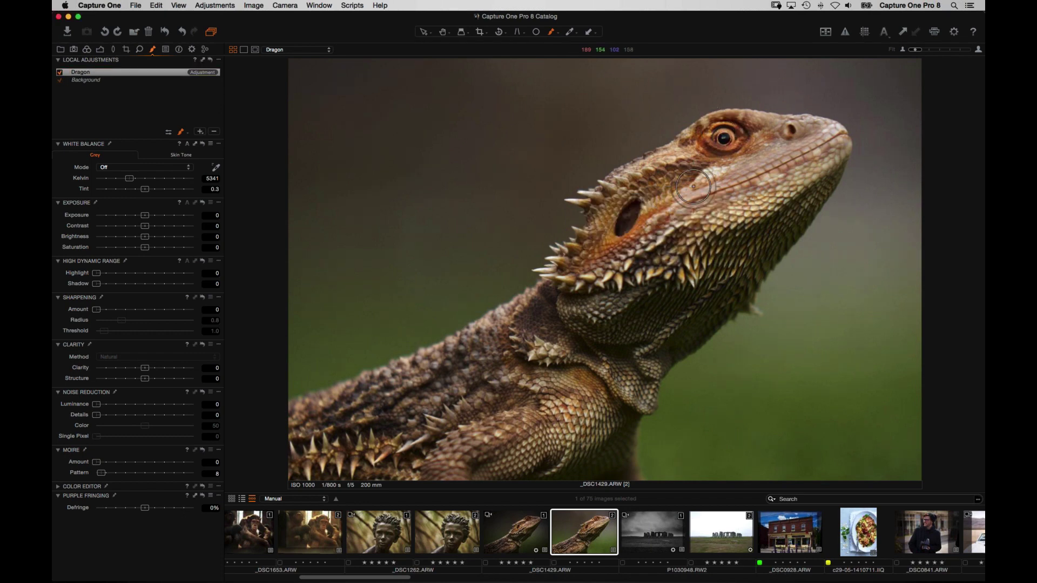
pyautogui.moveTo(723, 133)
pyautogui.mouseDown()
pyautogui.moveTo(683, 145)
pyautogui.moveTo(599, 208)
pyautogui.moveTo(594, 230)
pyautogui.mouseUp()
pyautogui.moveTo(576, 272)
pyautogui.mouseDown()
pyautogui.moveTo(373, 394)
pyautogui.moveTo(289, 416)
pyautogui.moveTo(298, 467)
pyautogui.moveTo(625, 478)
pyautogui.moveTo(618, 441)
pyautogui.moveTo(645, 368)
pyautogui.moveTo(728, 297)
pyautogui.moveTo(806, 206)
pyautogui.moveTo(834, 146)
pyautogui.moveTo(747, 127)
pyautogui.moveTo(723, 126)
pyautogui.moveTo(704, 141)
pyautogui.moveTo(818, 130)
pyautogui.mouseUp()
# - Undo and redo the last mask stroke, and dismiss the Photos notification
pyautogui.press('super+z')
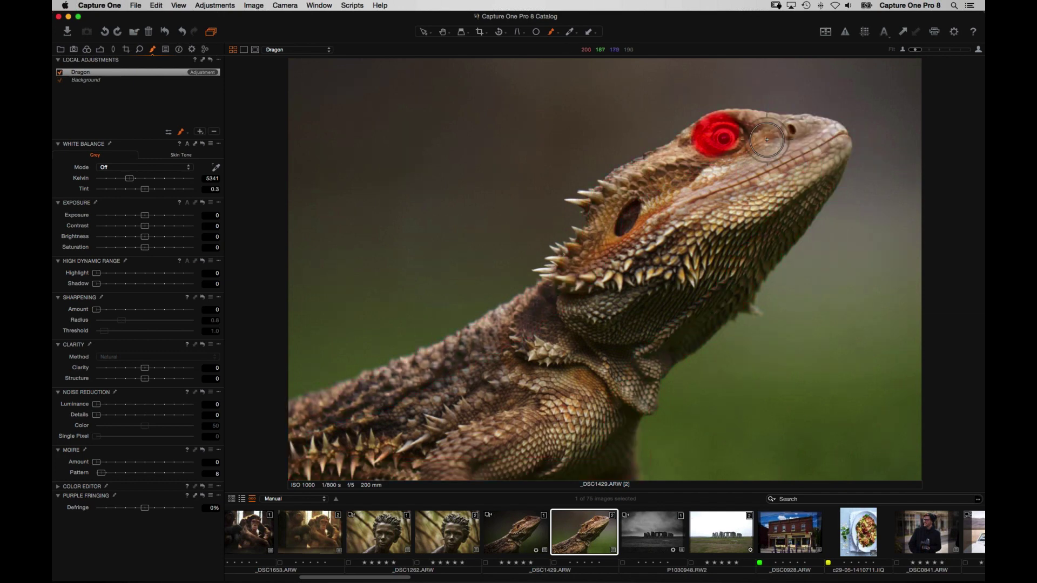
pyautogui.click(156, 5)
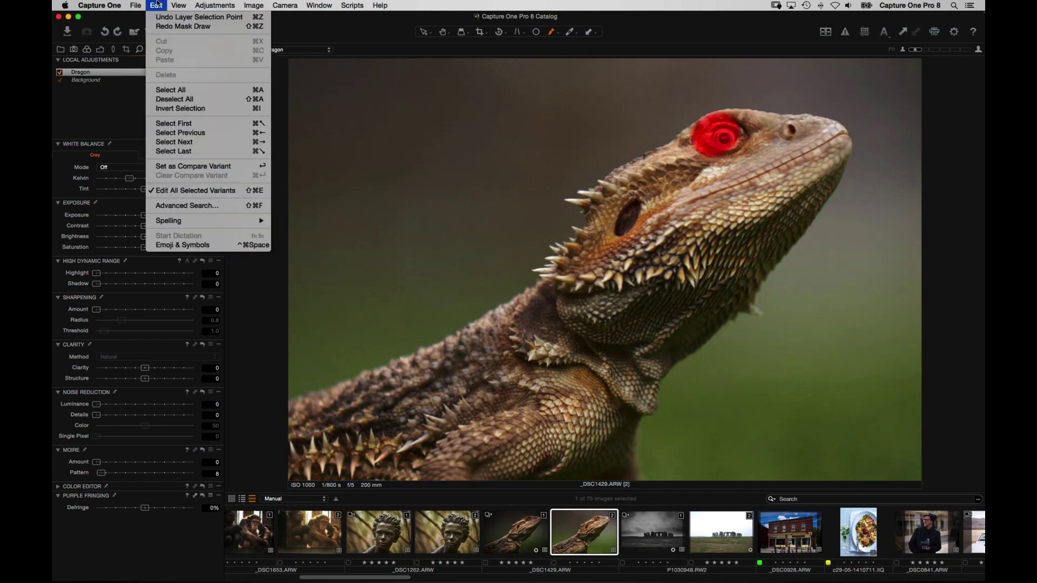
pyautogui.click(156, 5)
pyautogui.click(156, 5)
pyautogui.click(183, 26)
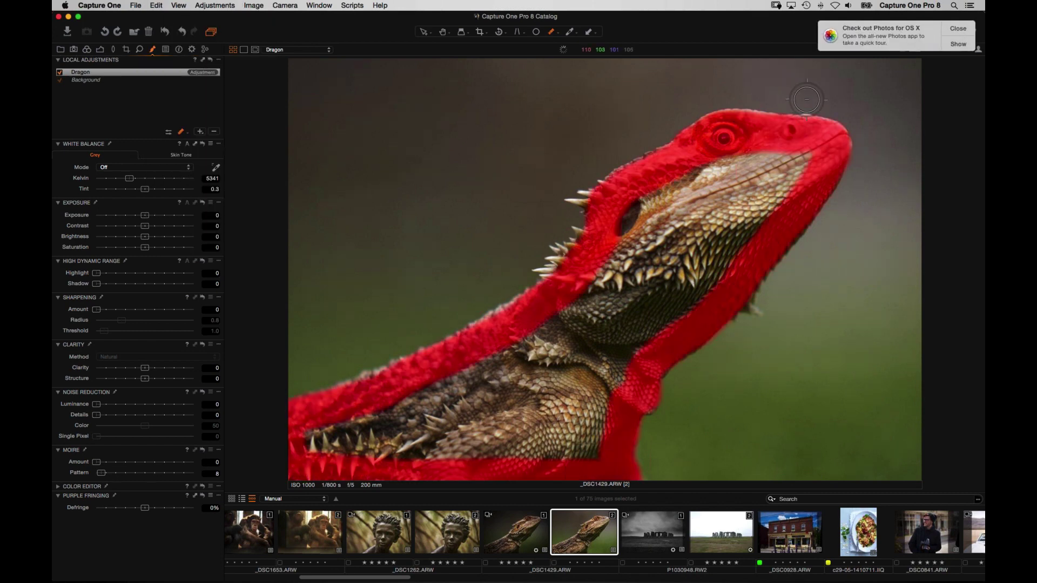
pyautogui.click(970, 31)
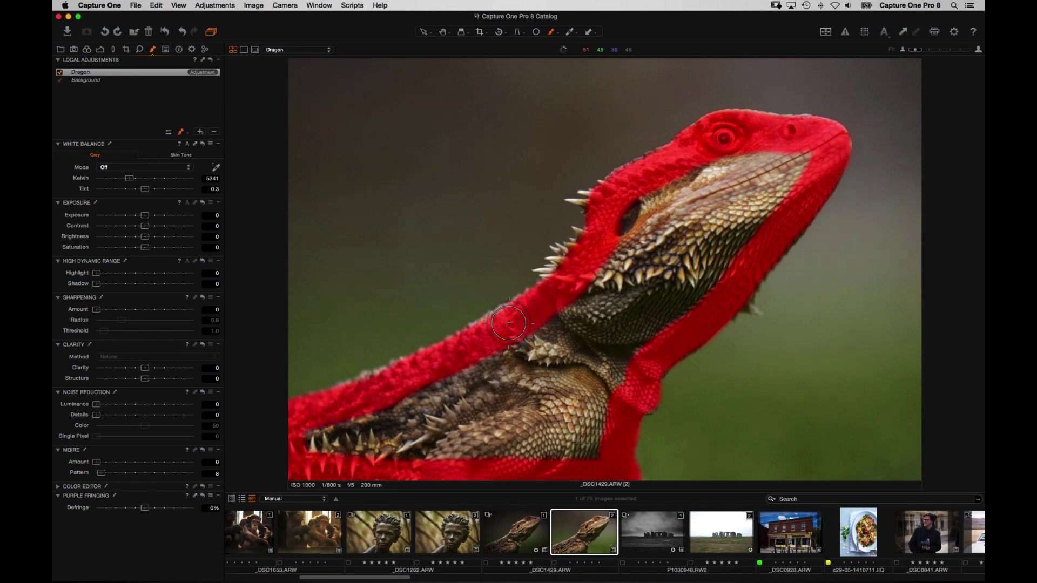
# - Paint over the lizard's neck and cheek on the Dragon mask, and fill the rest of the enclosed outline
pyautogui.moveTo(552, 323)
pyautogui.mouseDown()
pyautogui.moveTo(655, 195)
pyautogui.moveTo(730, 162)
pyautogui.mouseUp()
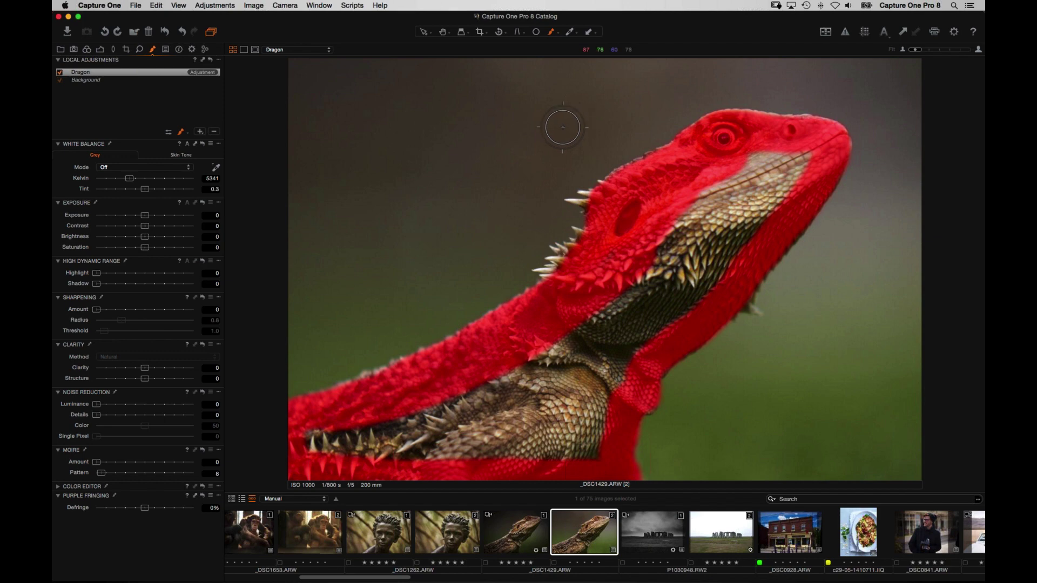
pyautogui.click(219, 59)
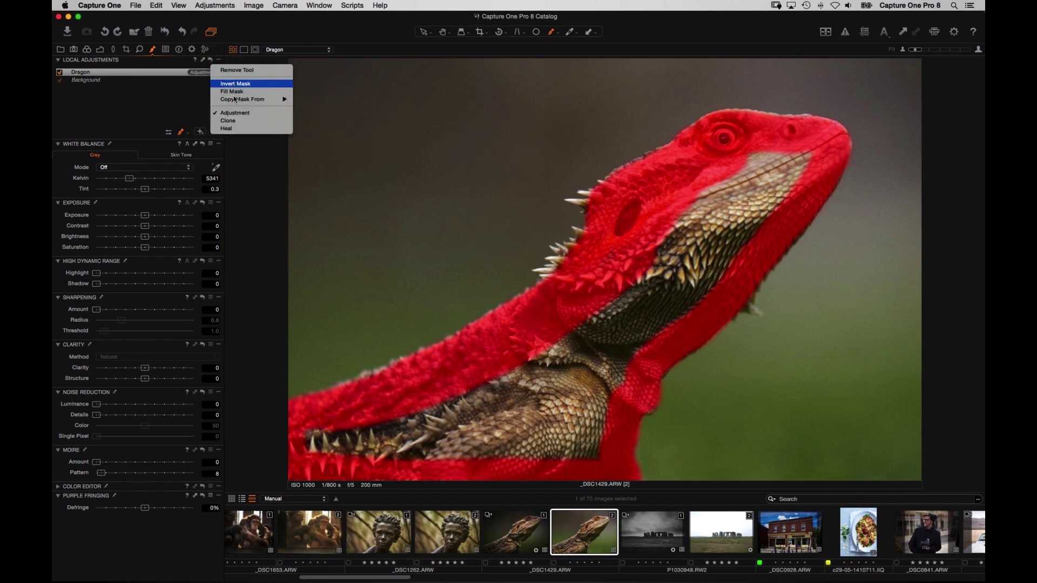
pyautogui.click(238, 94)
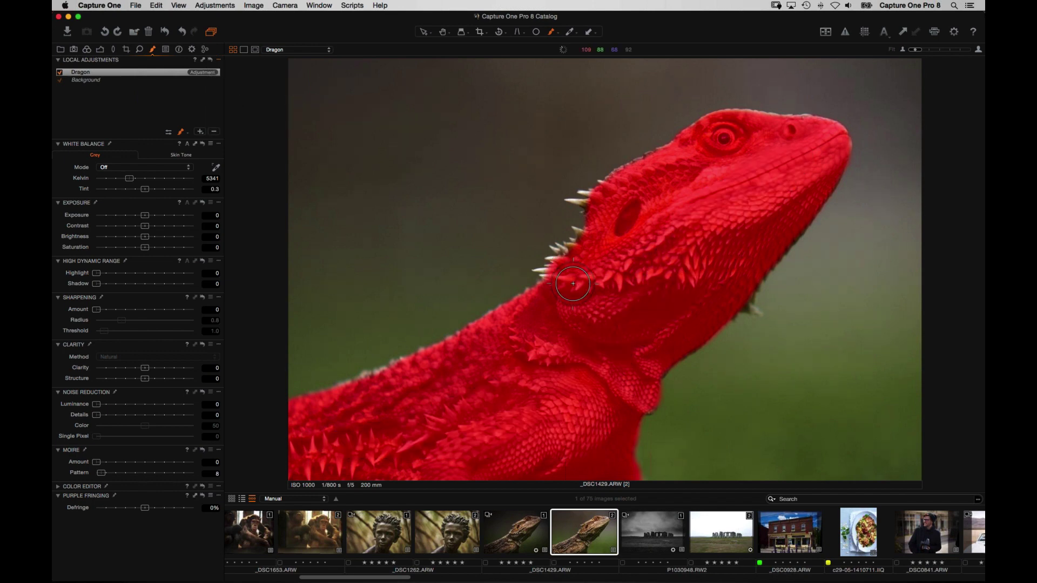
# - Check the Dragon mask's edge along the neck spines up close, and hide the mask overlay
pyautogui.press('super+equal')
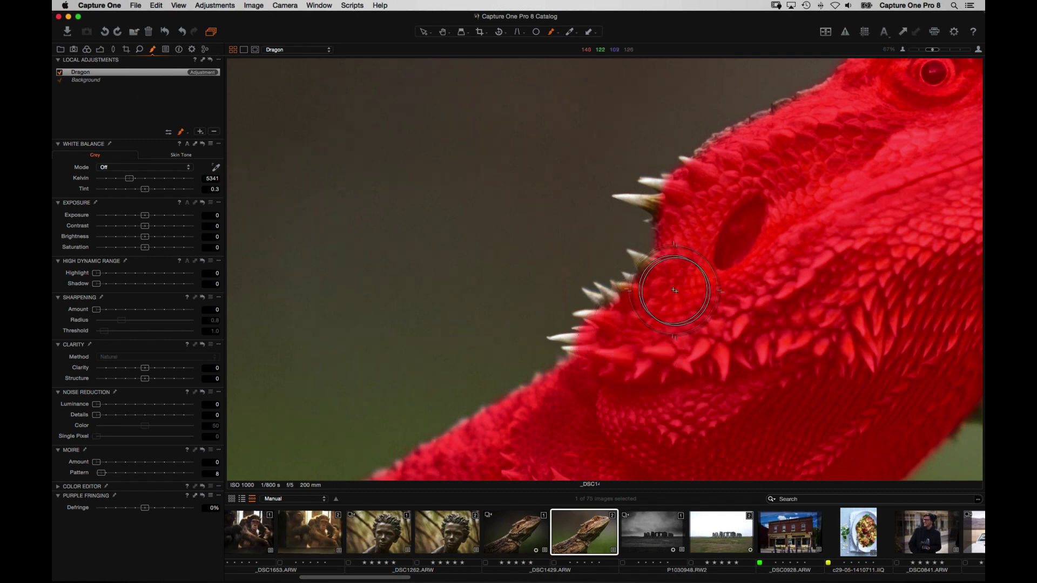
pyautogui.press('super+0')
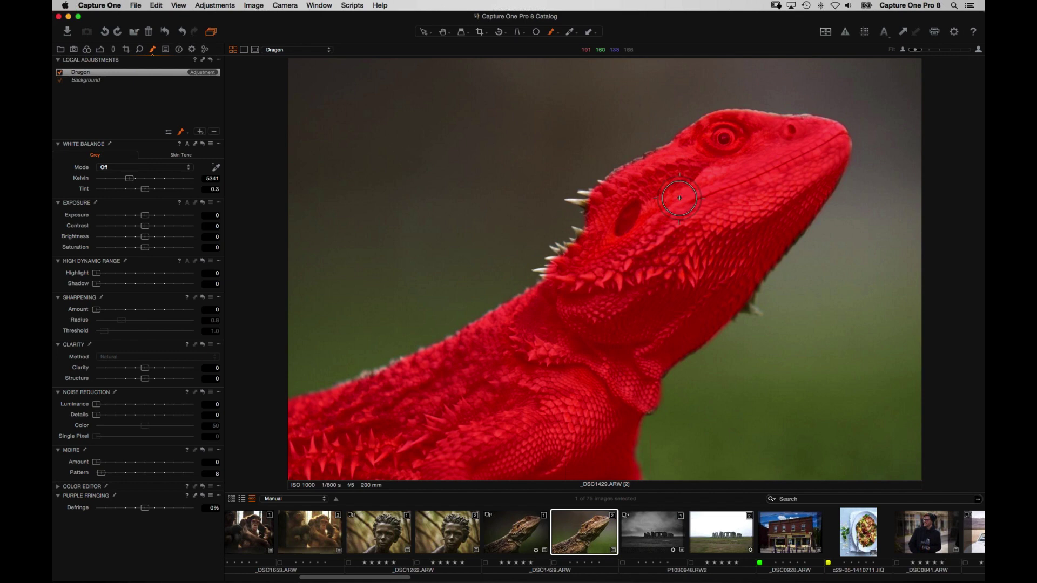
pyautogui.press('m')
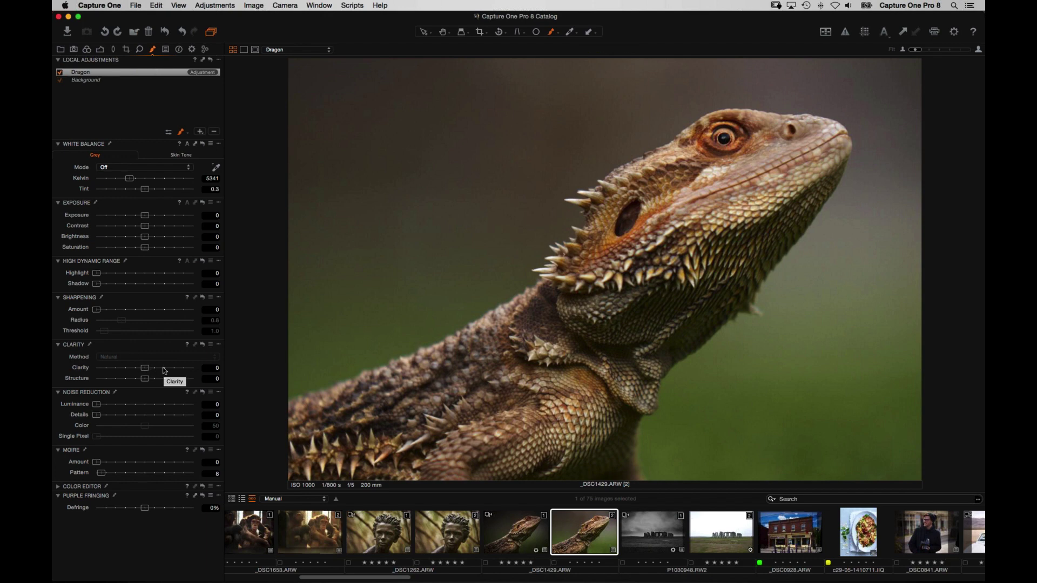
# - Set the Dragon layer's Clarity to 43, Contrast to 2 and High Dynamic Range Highlight to 34
pyautogui.press('super+plus')
pyautogui.press('super+plus')
pyautogui.press('super+plus')
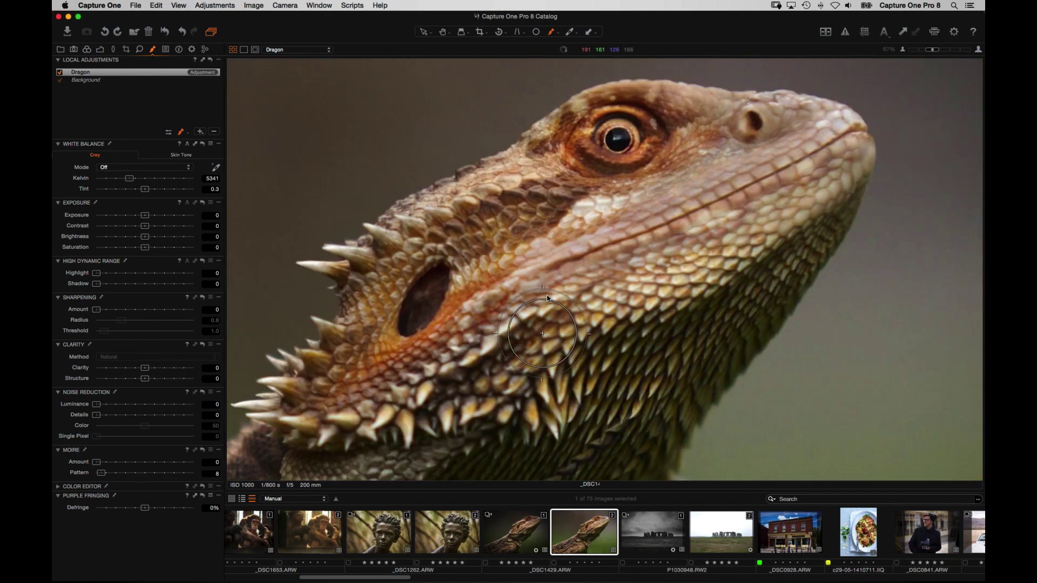
pyautogui.moveTo(155, 370); pyautogui.dragTo(164, 372)
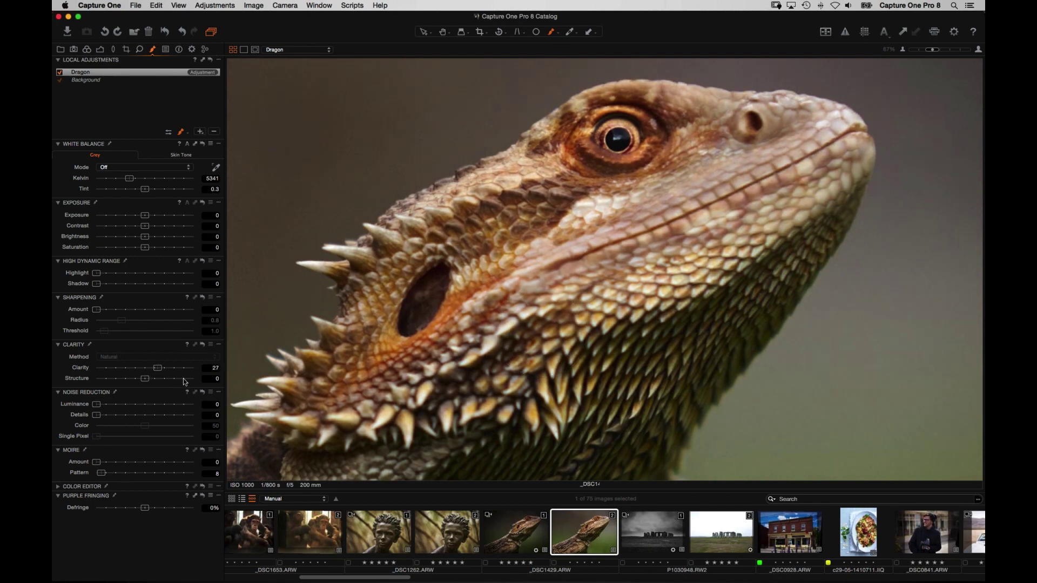
pyautogui.press('super+0')
pyautogui.moveTo(157, 367)
pyautogui.mouseDown()
pyautogui.moveTo(132, 368)
pyautogui.moveTo(166, 368)
pyautogui.mouseUp()
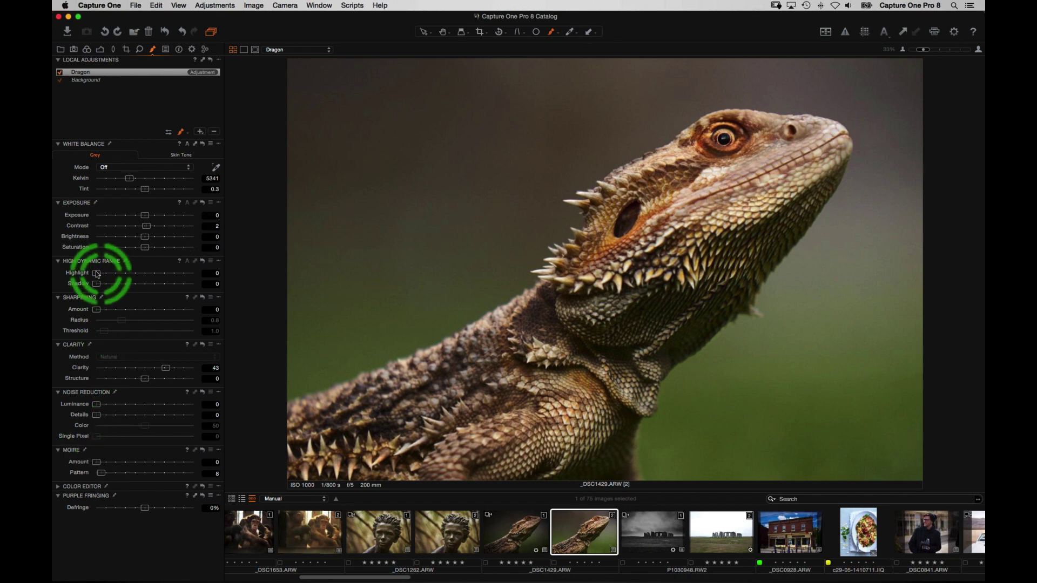
pyautogui.moveTo(97, 273); pyautogui.dragTo(131, 280)
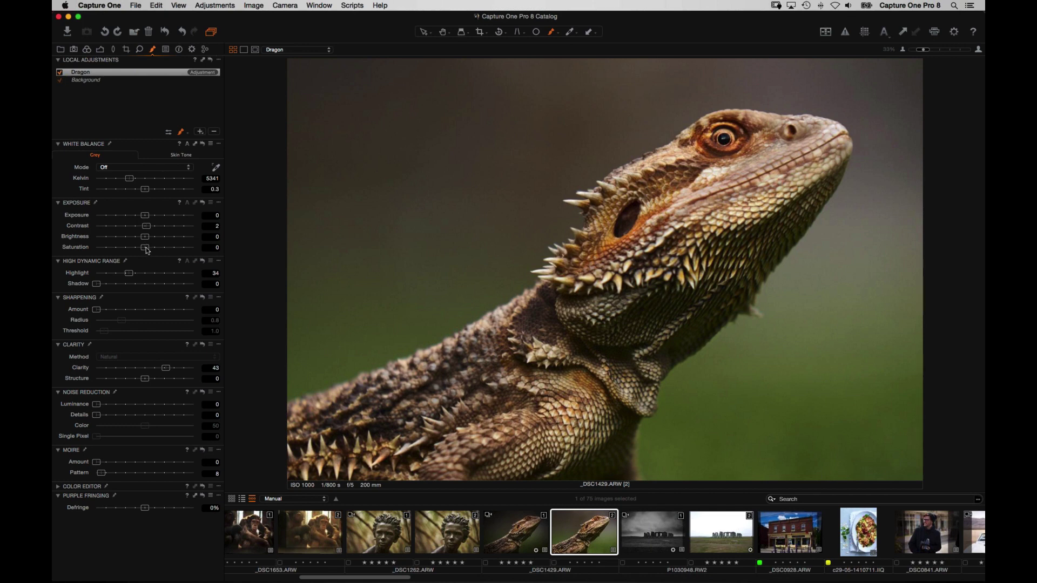
# - Try a slight Saturation change on the Dragon layer and reset it to 0
pyautogui.moveTo(144, 249); pyautogui.dragTo(141, 248)
pyautogui.click(166, 248)
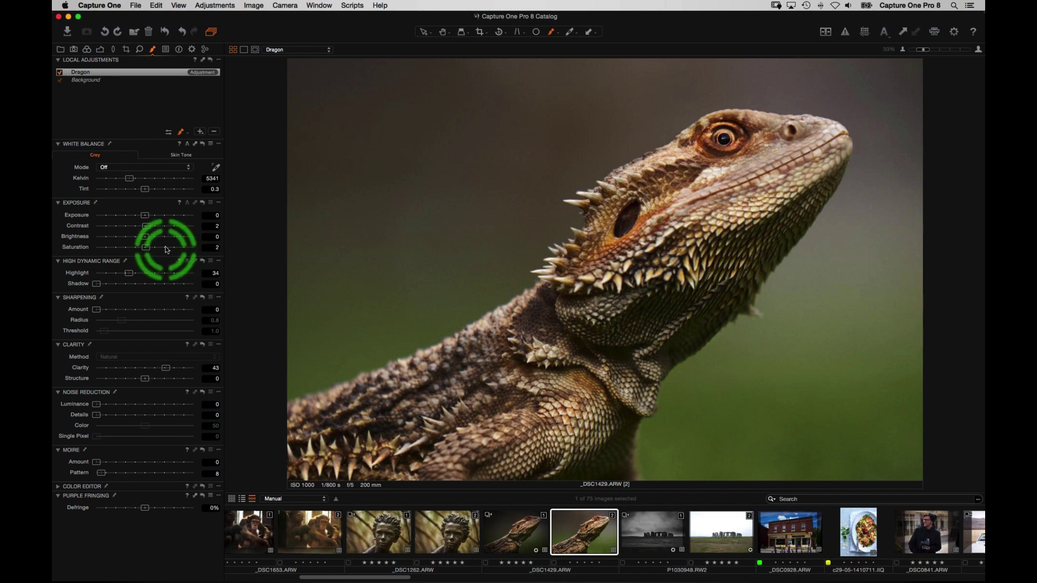
pyautogui.doubleClick(166, 248)
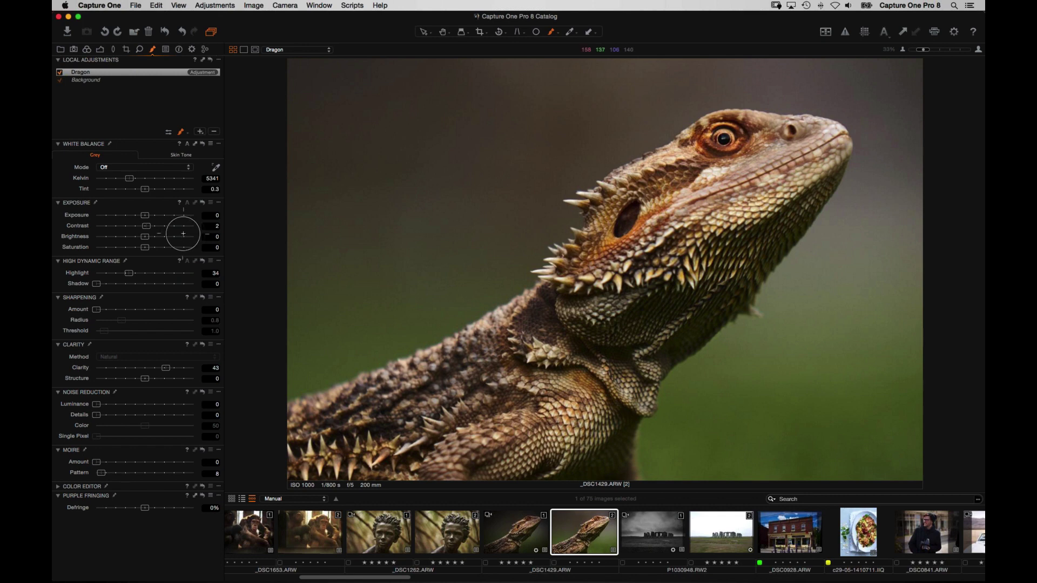
# - Set the whole image's Sharpening Amount to 172 while viewing the lizard's head up close
pyautogui.press('super+equal')
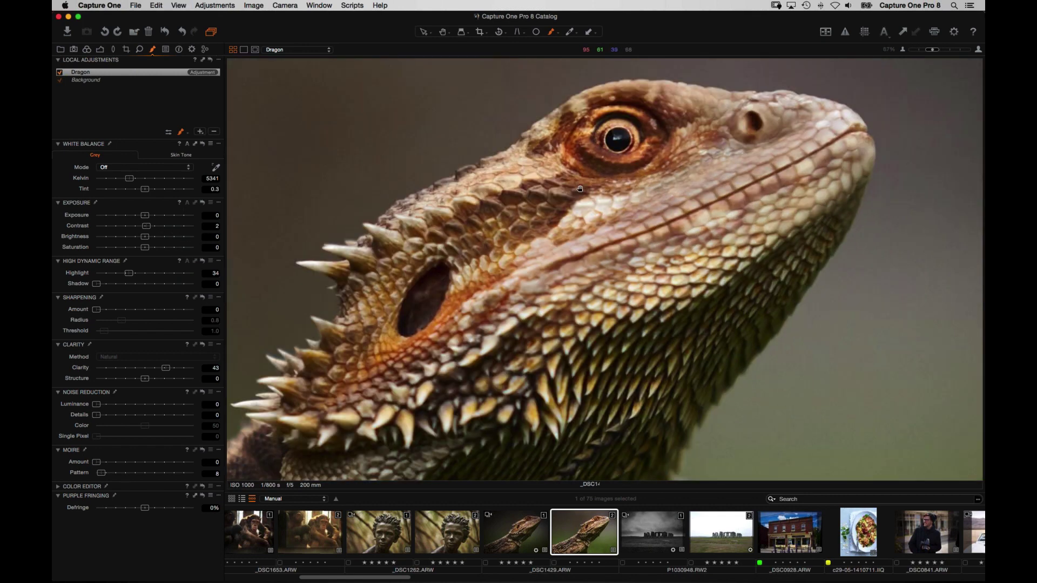
pyautogui.moveTo(580, 188); pyautogui.dragTo(570, 222)
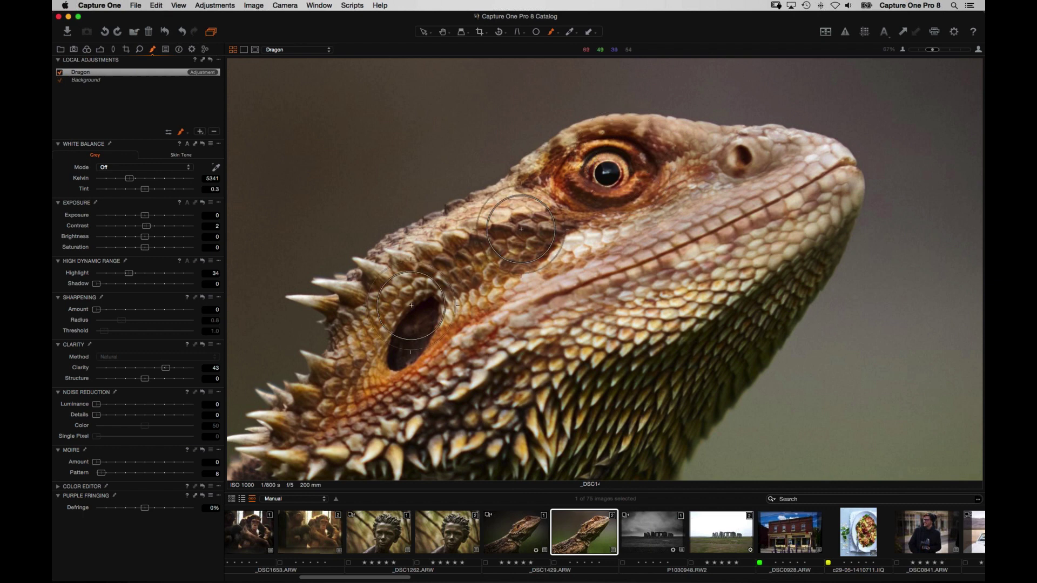
pyautogui.click(140, 50)
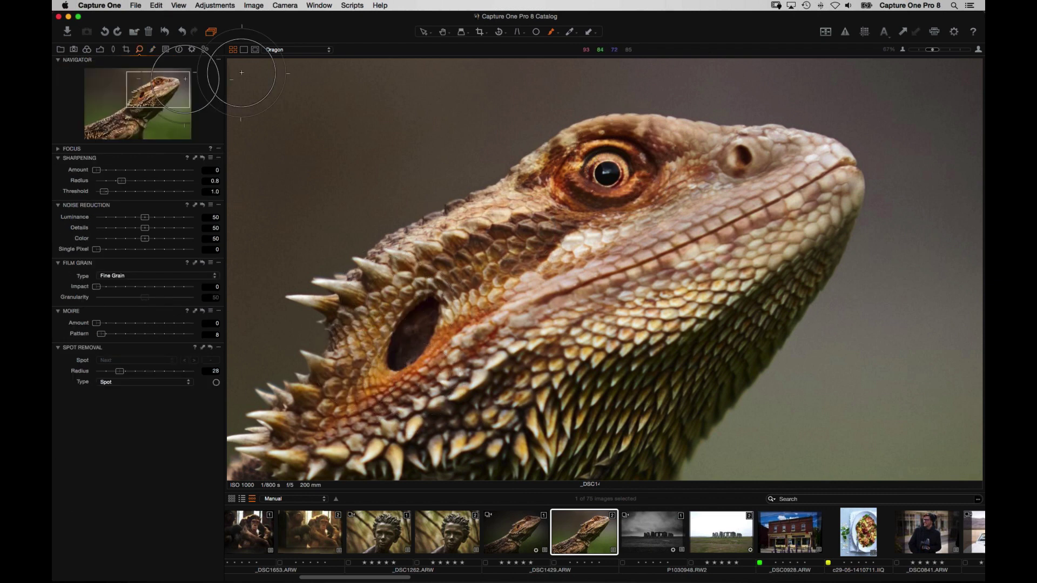
pyautogui.moveTo(99, 171); pyautogui.dragTo(118, 172)
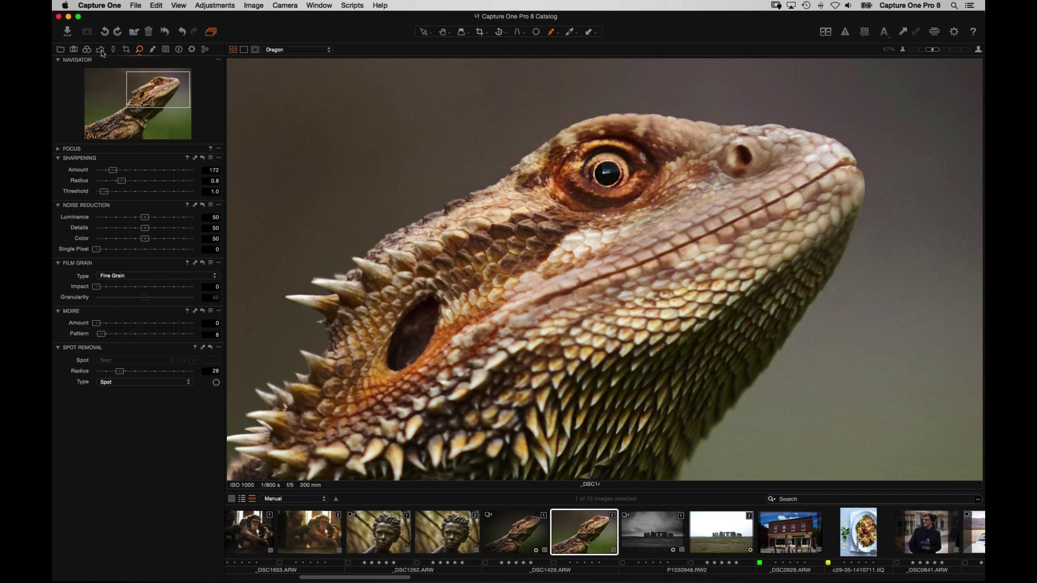
# - Set the Dragon layer's Structure to 39, and fit the whole photo in the viewer
pyautogui.click(153, 51)
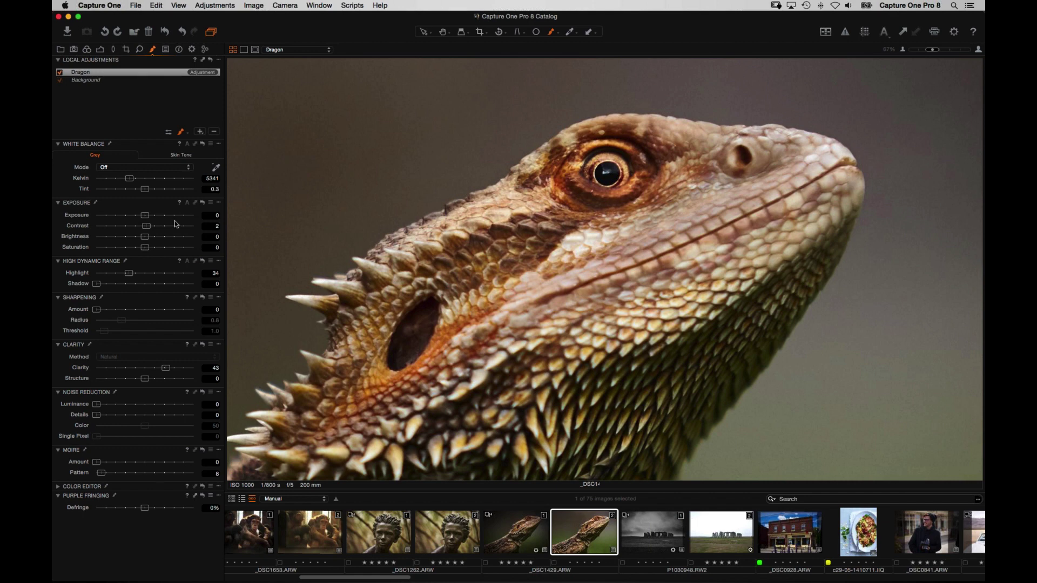
pyautogui.moveTo(144, 379); pyautogui.dragTo(161, 379)
pyautogui.moveTo(161, 378); pyautogui.dragTo(164, 379)
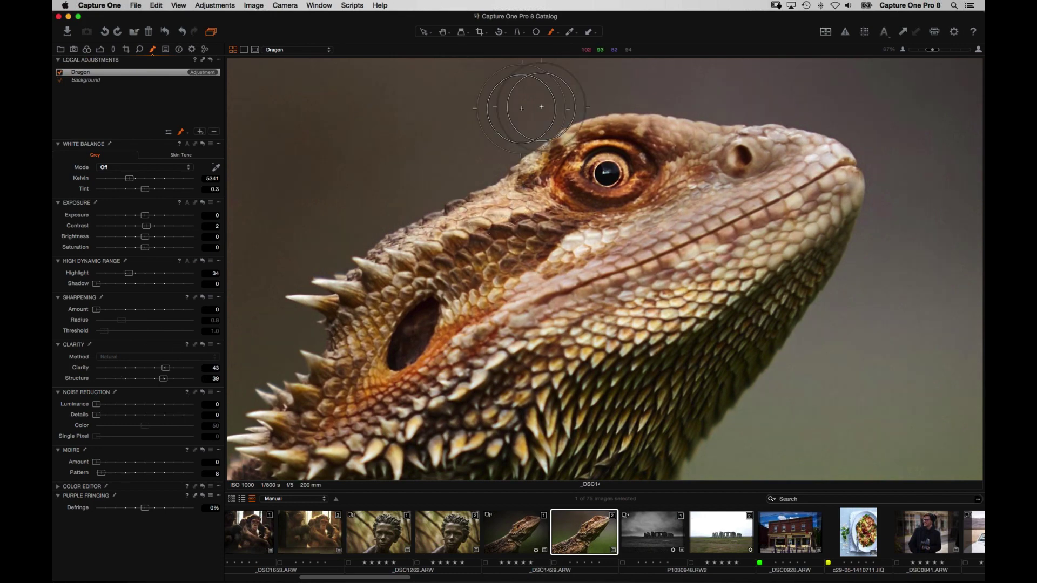
pyautogui.press('super+0')
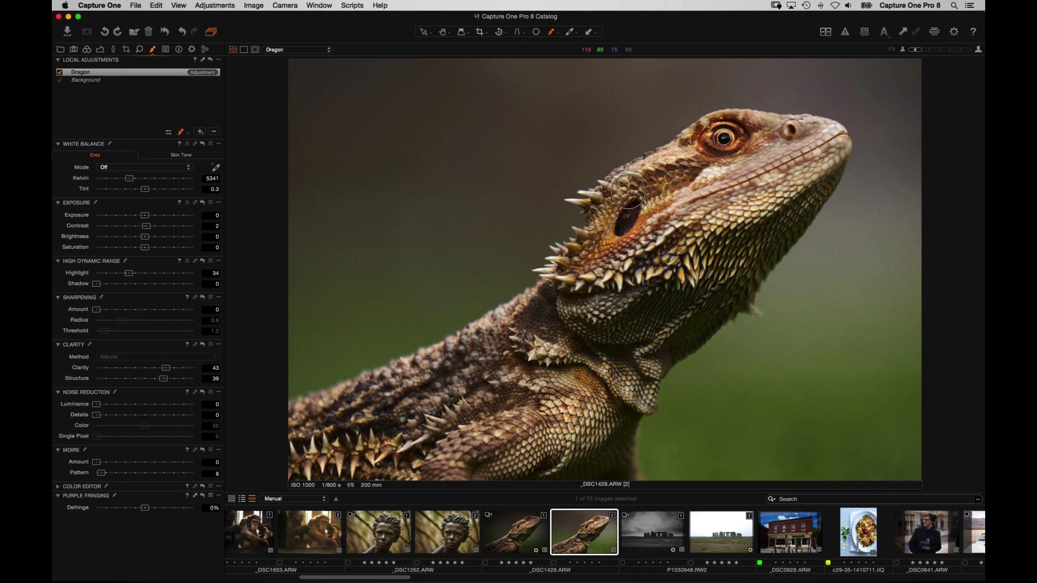
# - Add another local adjustment layer and name it Isolated Backgroun
pyautogui.click(200, 133)
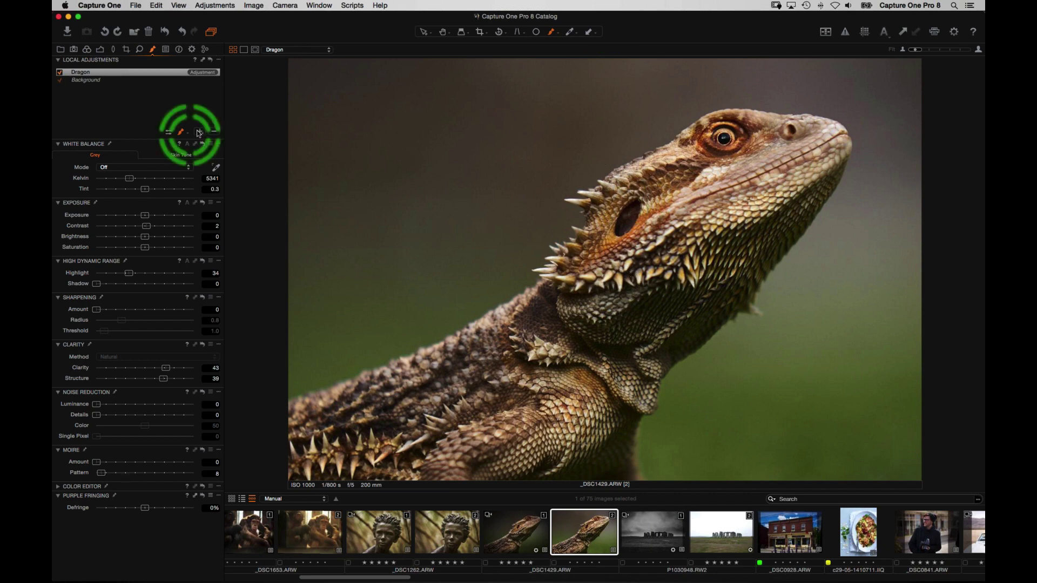
pyautogui.press('BackSpace')
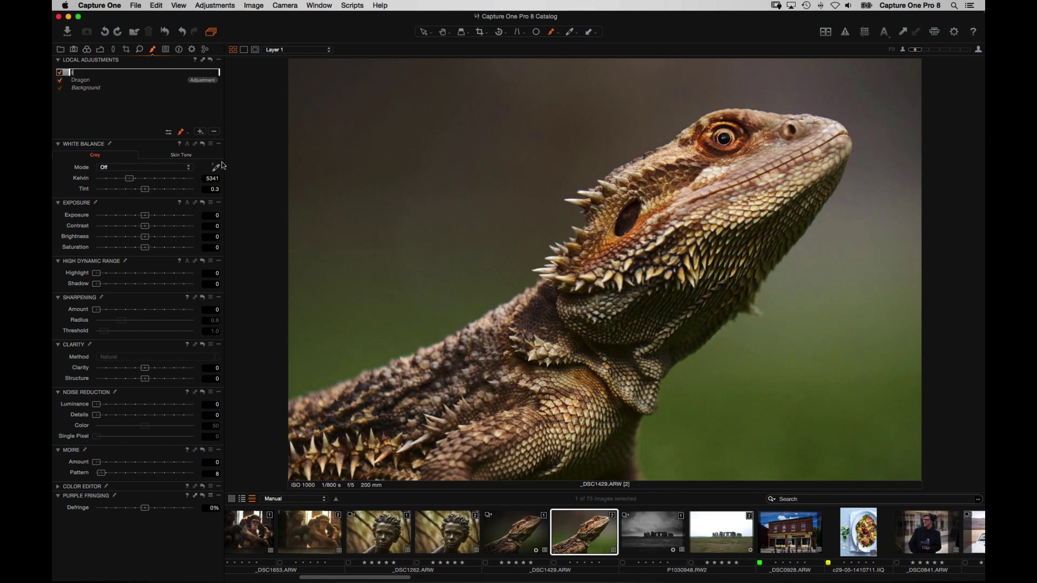
pyautogui.write('Isolated Background')
pyautogui.press('Return')
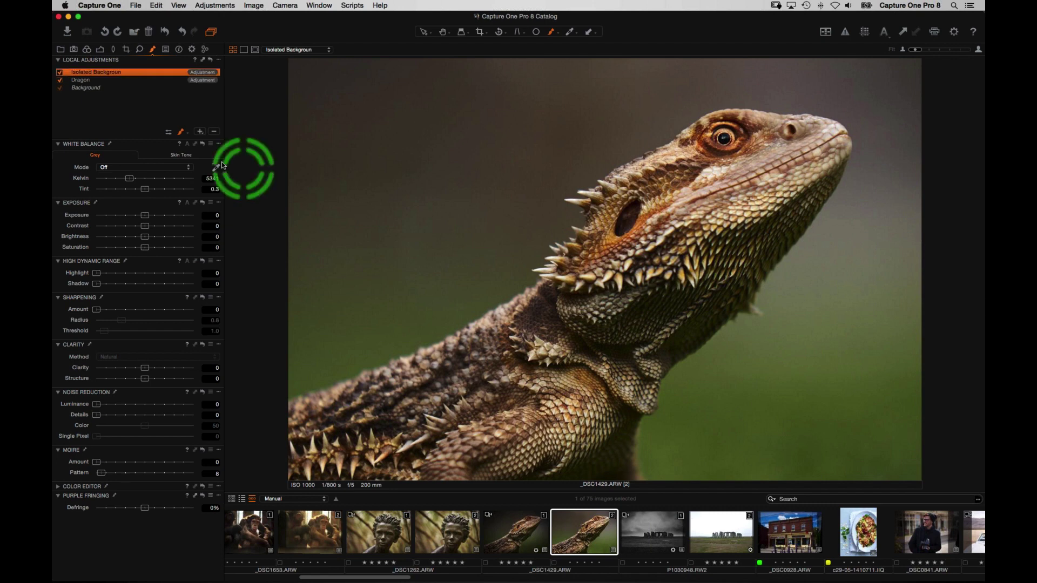
# - Set the Background layer's Exposure to -0.49, and reselect the Isolated Backgroun layer
pyautogui.click(95, 89)
pyautogui.moveTo(144, 215); pyautogui.dragTo(139, 216)
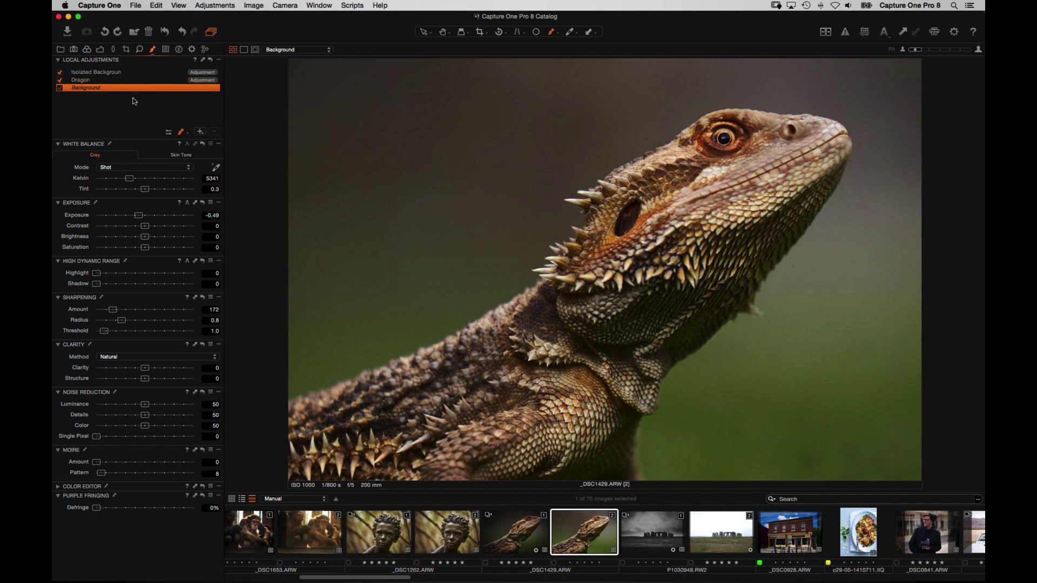
pyautogui.press('Up')
pyautogui.press('Up')
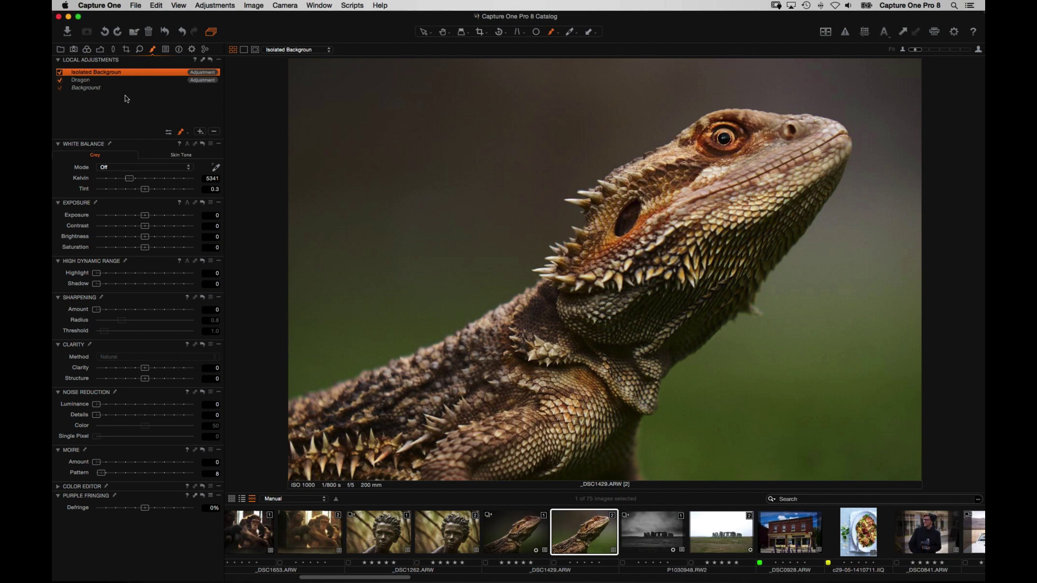
# - Set the Sharpening Amount to 0 on the Background layer and to 178 on the Dragon layer
pyautogui.click(90, 89)
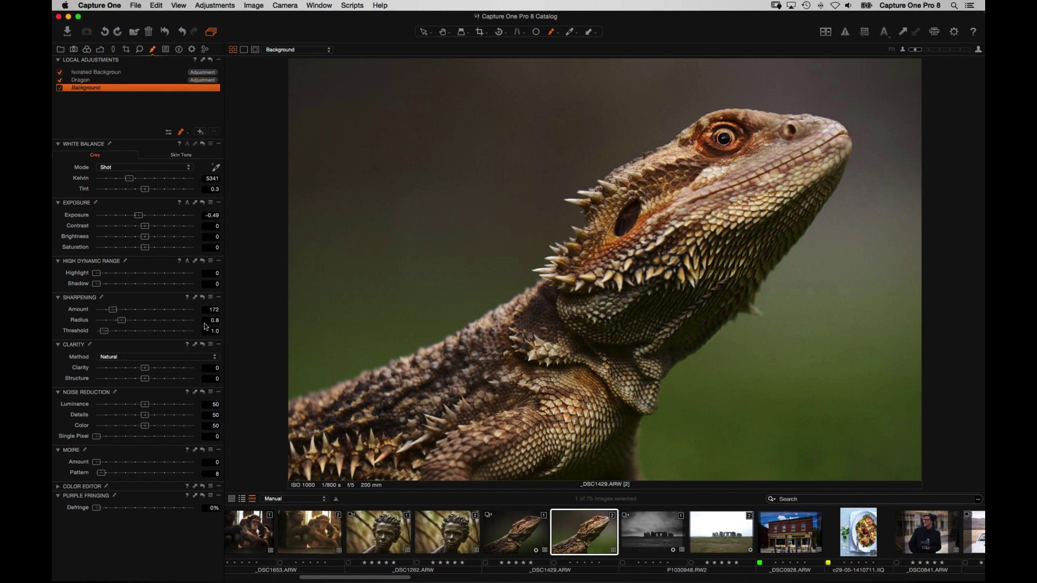
pyautogui.moveTo(113, 309); pyautogui.dragTo(95, 310)
pyautogui.press('Up')
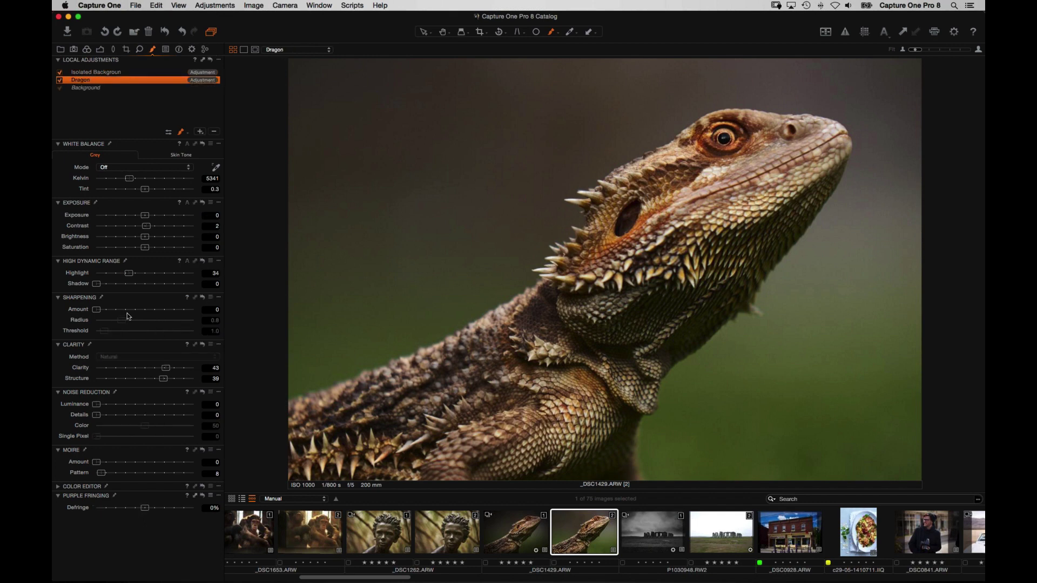
pyautogui.click(114, 314)
pyautogui.click(107, 90)
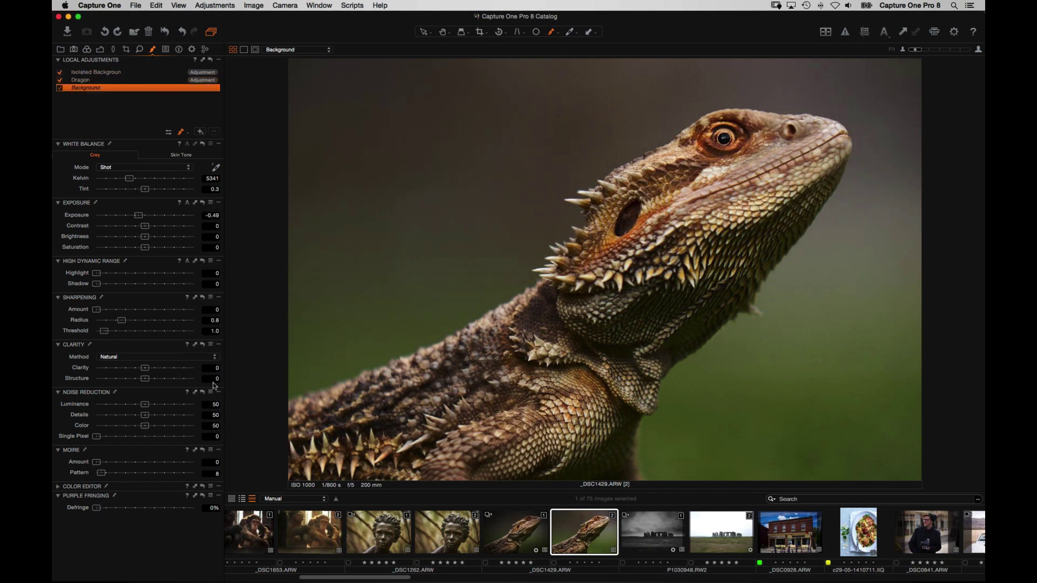
pyautogui.click(92, 83)
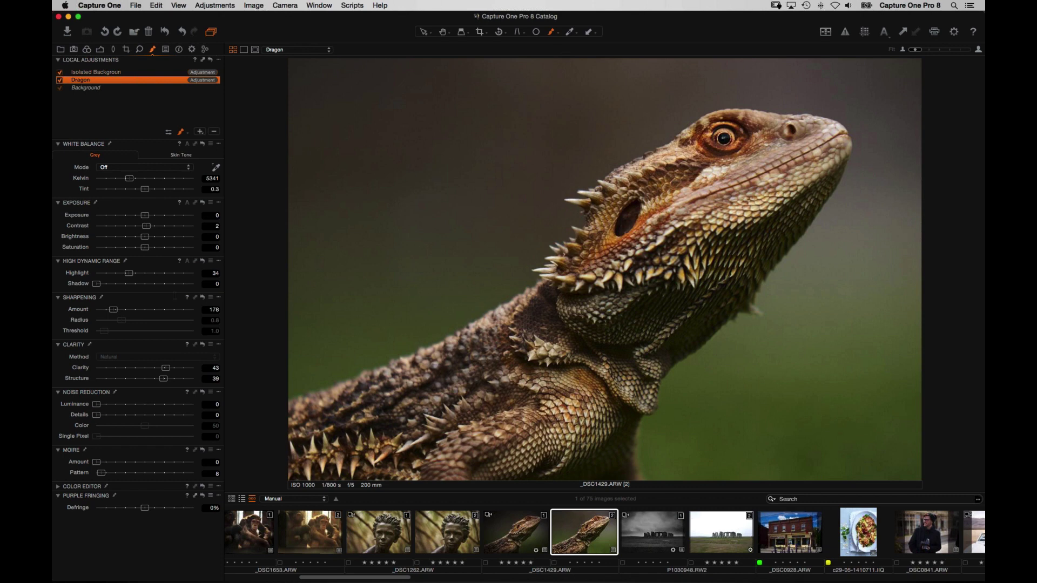
# - Review the Background and Dragon layer settings, and copy the Dragon layer's mask onto the Isolated Backgroun layer
pyautogui.click(93, 88)
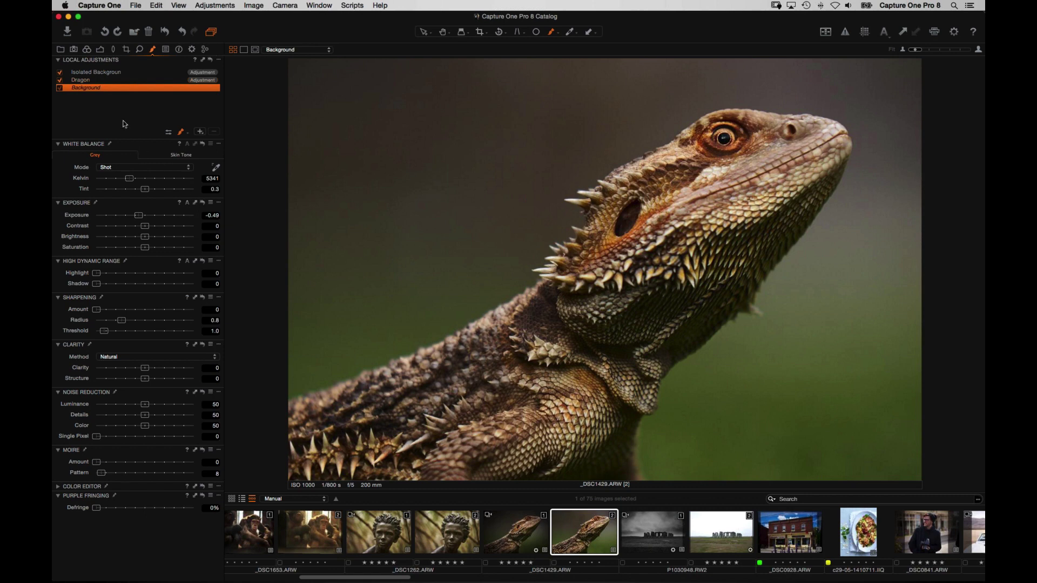
pyautogui.click(97, 80)
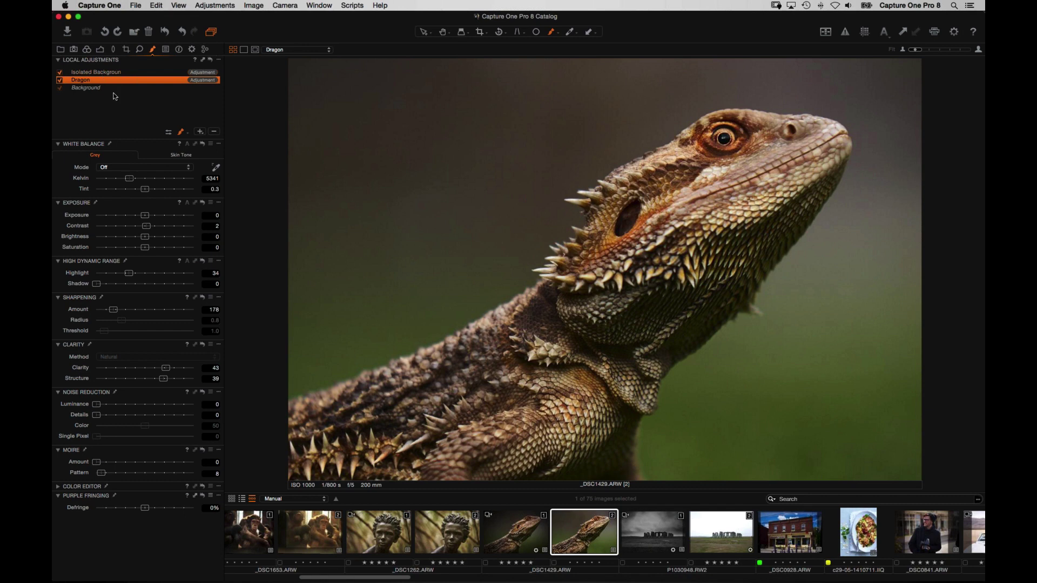
pyautogui.click(128, 73)
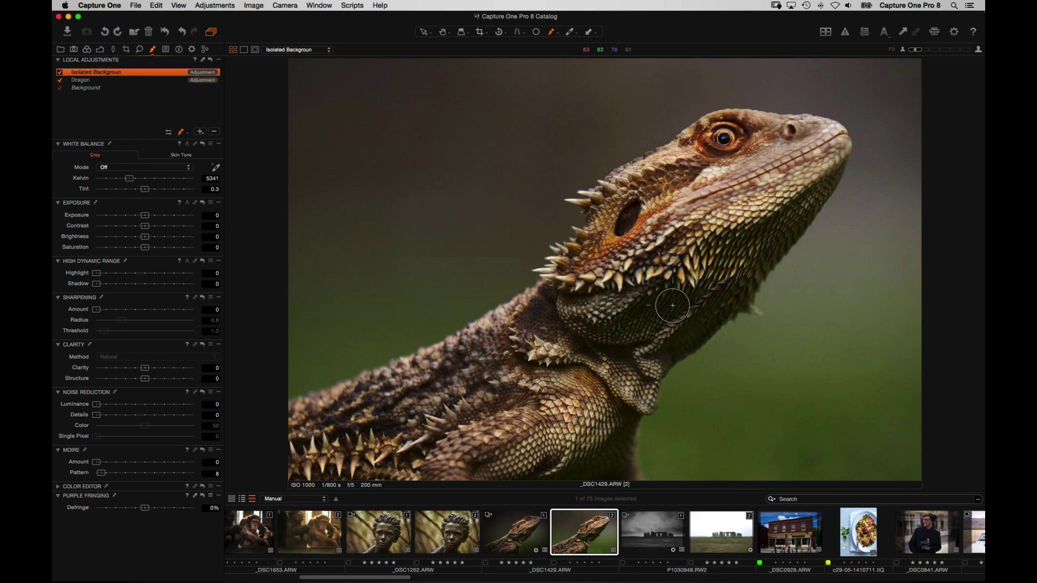
pyautogui.click(219, 60)
pyautogui.moveTo(235, 99)
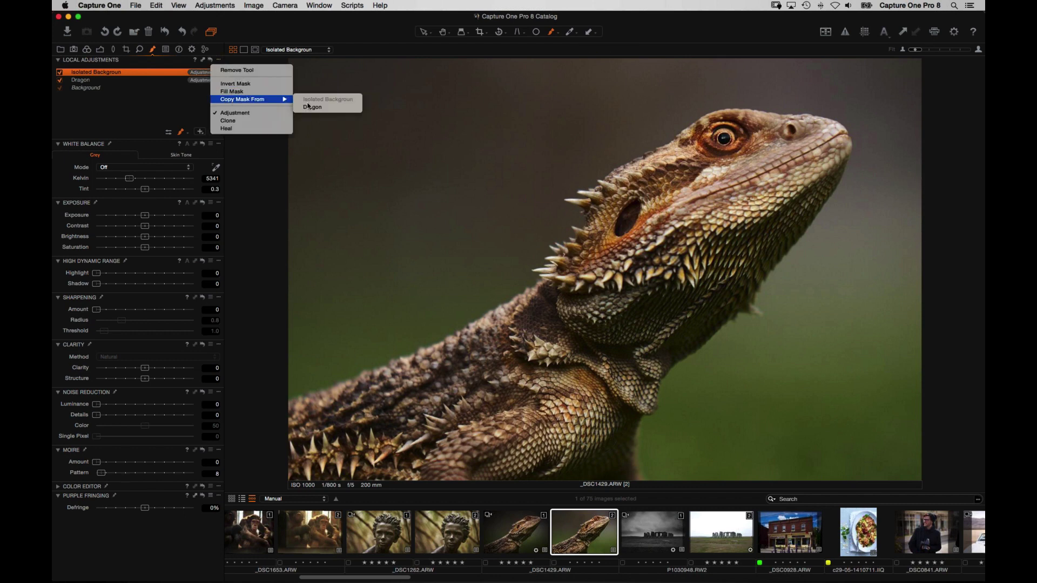
pyautogui.click(311, 128)
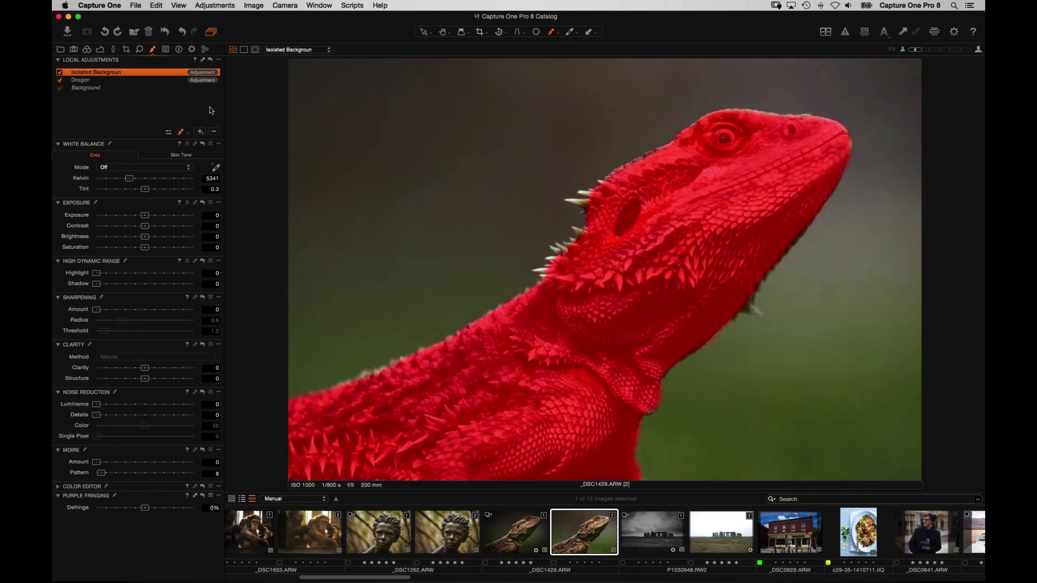
# - Check the copied mask overlay, hide it again, and invert the Isolated Backgroun layer's mask
pyautogui.press('m')
pyautogui.press('m')
pyautogui.press('m')
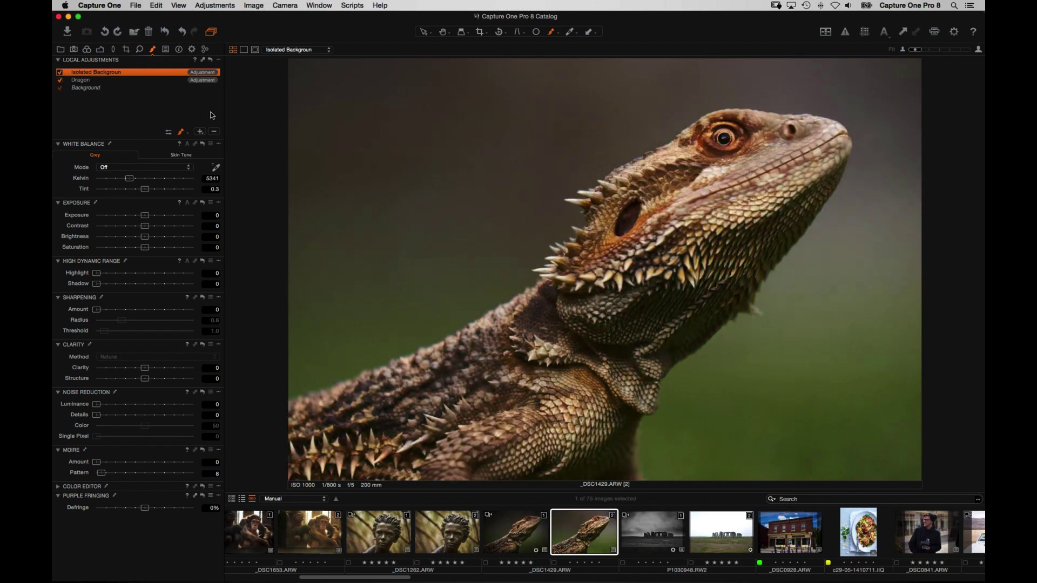
pyautogui.click(219, 60)
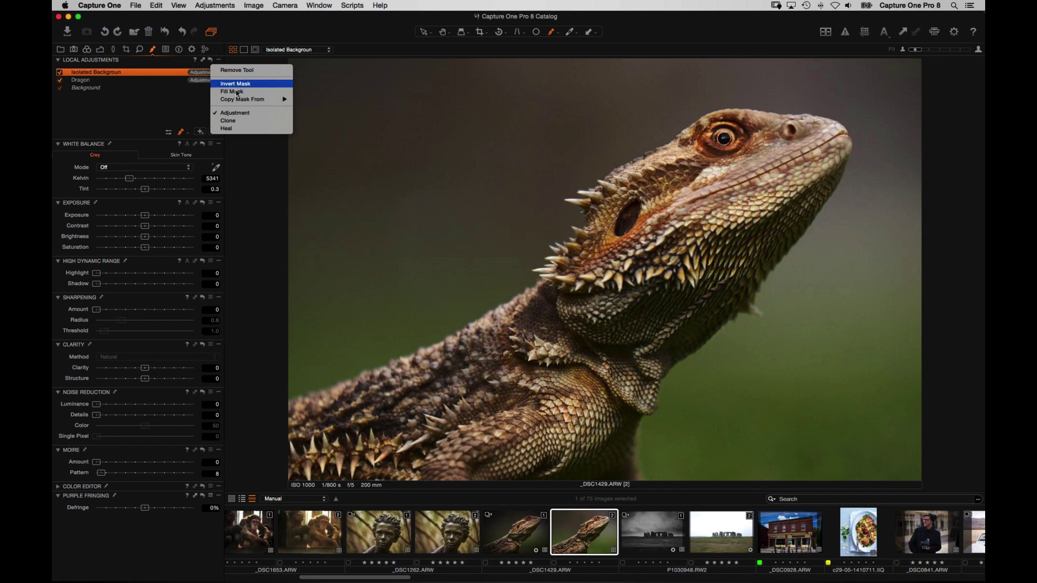
pyautogui.click(237, 84)
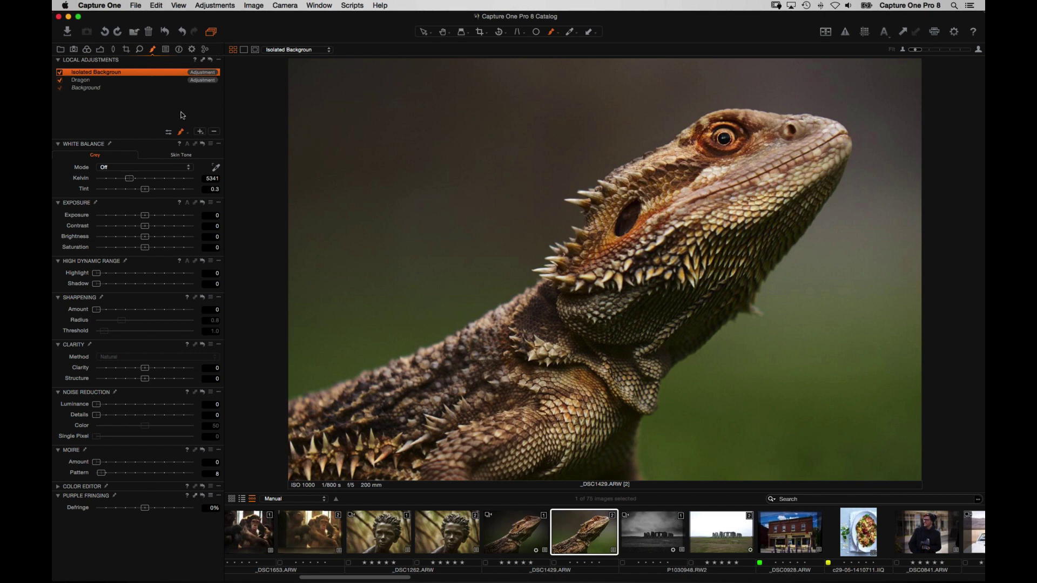
# - Set the Isolated Backgroun layer's Exposure to -0.54, and darken the photo's edges with a negative Elliptic on Crop vignette
pyautogui.moveTo(144, 218); pyautogui.dragTo(145, 249)
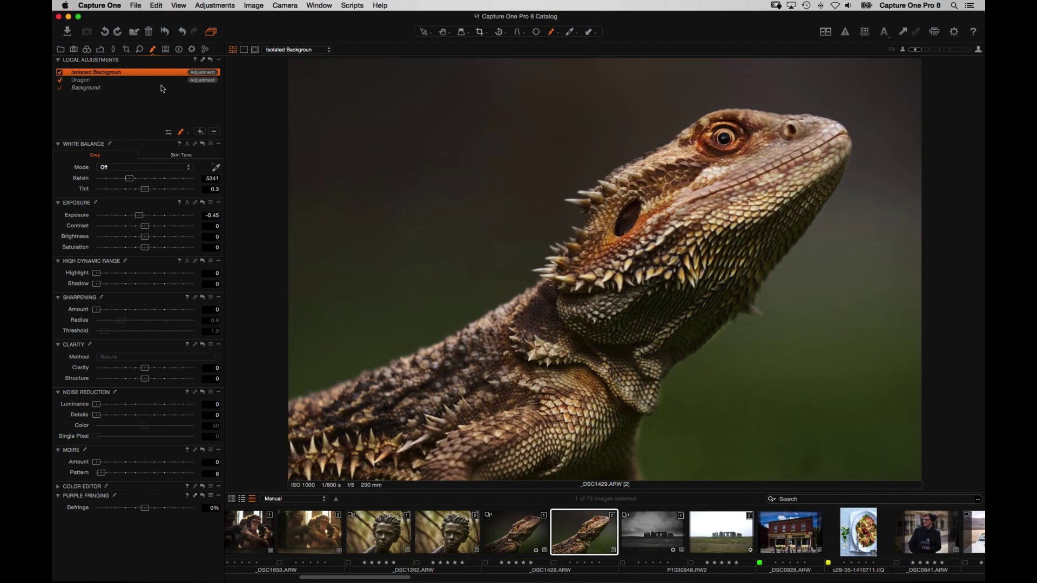
pyautogui.moveTo(139, 215); pyautogui.dragTo(138, 216)
pyautogui.click(100, 49)
pyautogui.moveTo(148, 514); pyautogui.dragTo(140, 517)
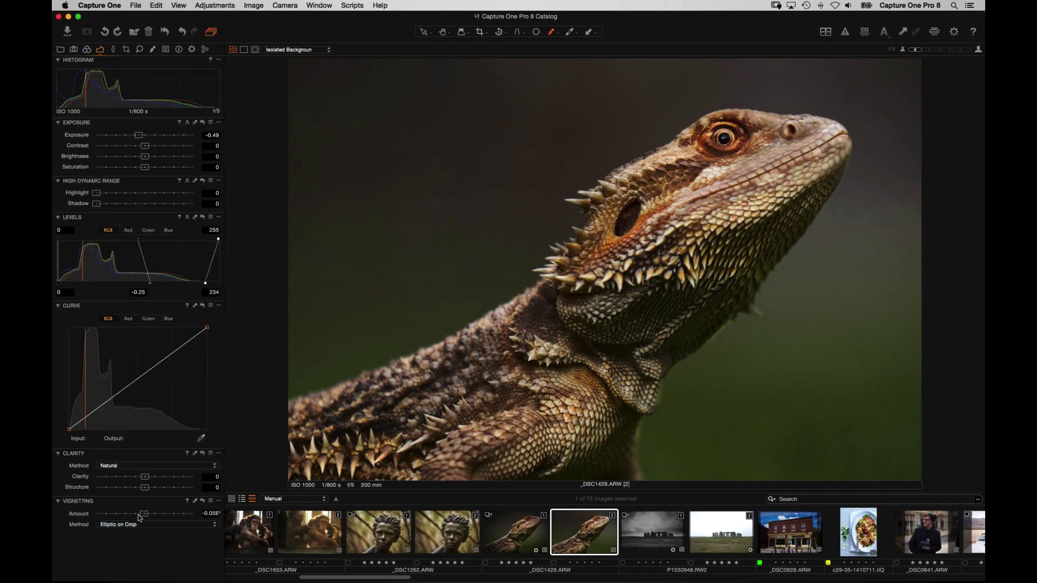
pyautogui.click(153, 49)
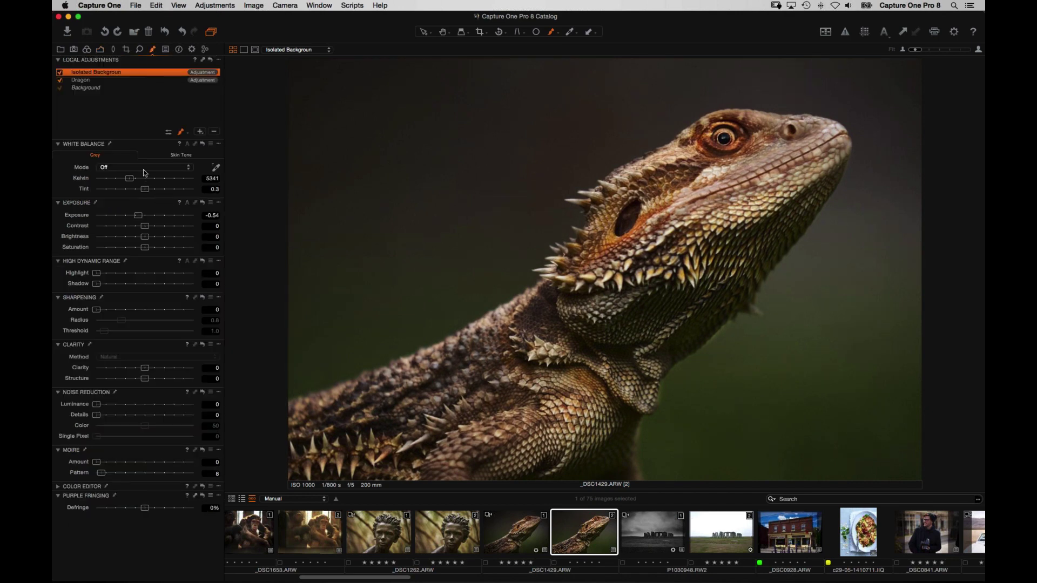
# - Create a new unadjusted variant of the lizard photo and compare it side by side with the edited variant, temporarily hiding browser and tools
pyautogui.click(254, 5)
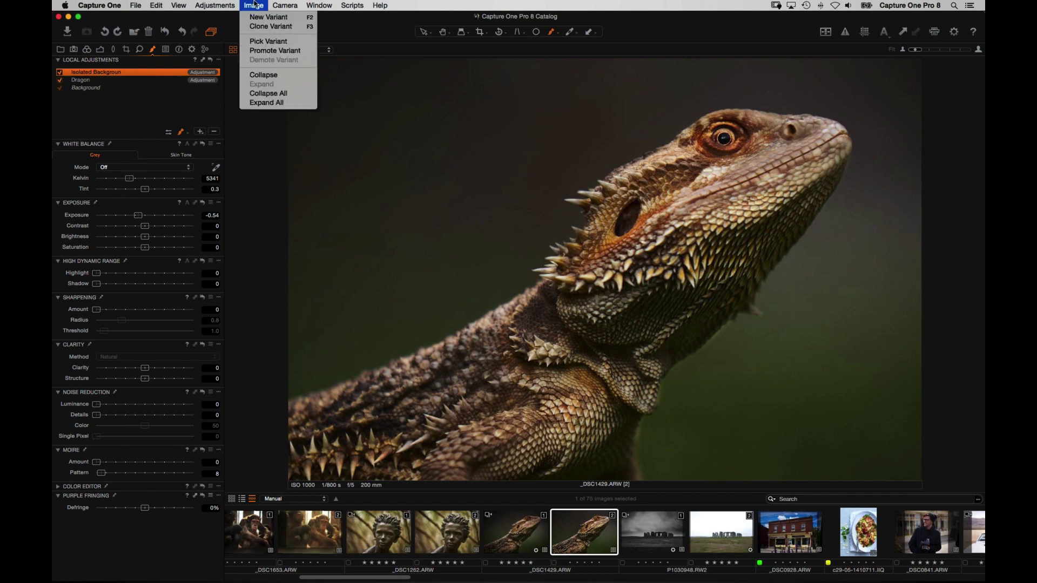
pyautogui.click(261, 19)
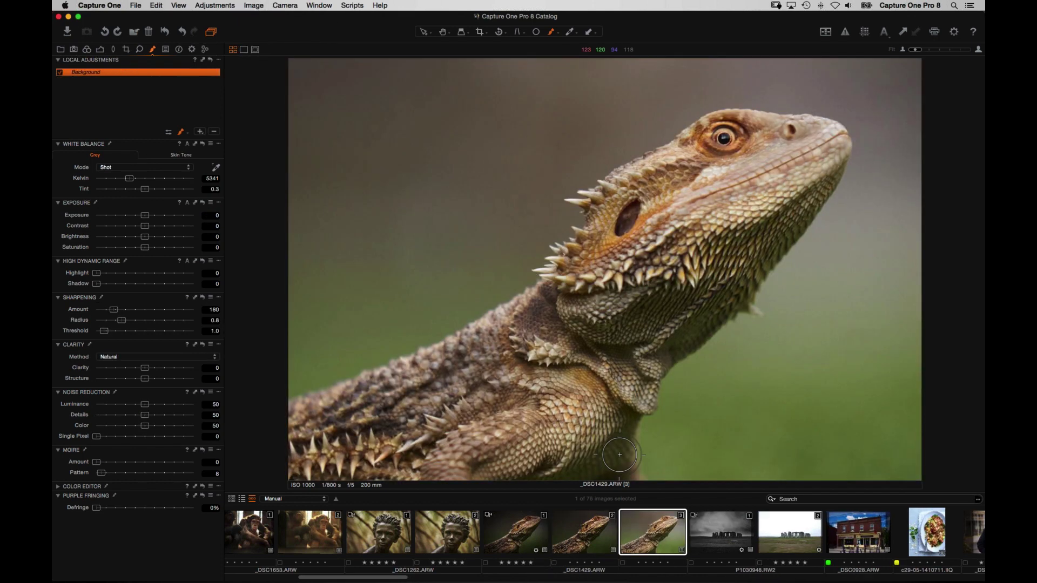
pyautogui.keyDown('super'); pyautogui.click(575, 538); pyautogui.keyUp('super')
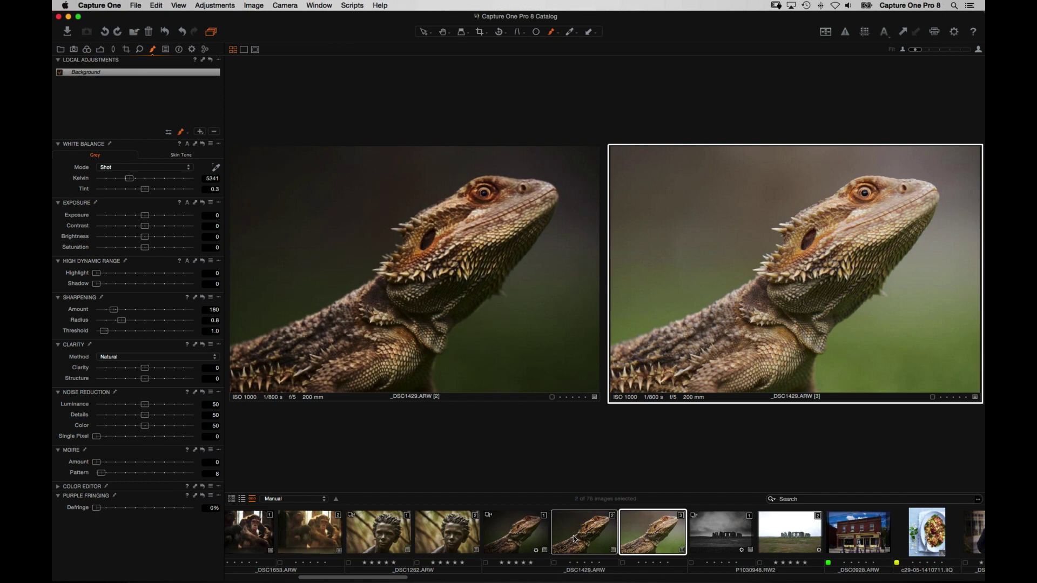
pyautogui.press('super+b')
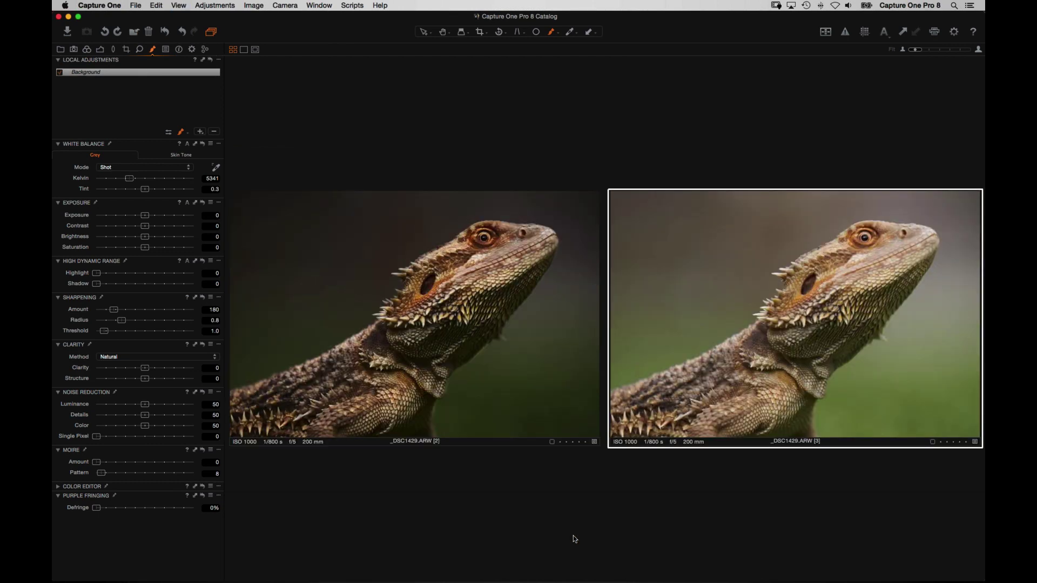
pyautogui.press('super+t')
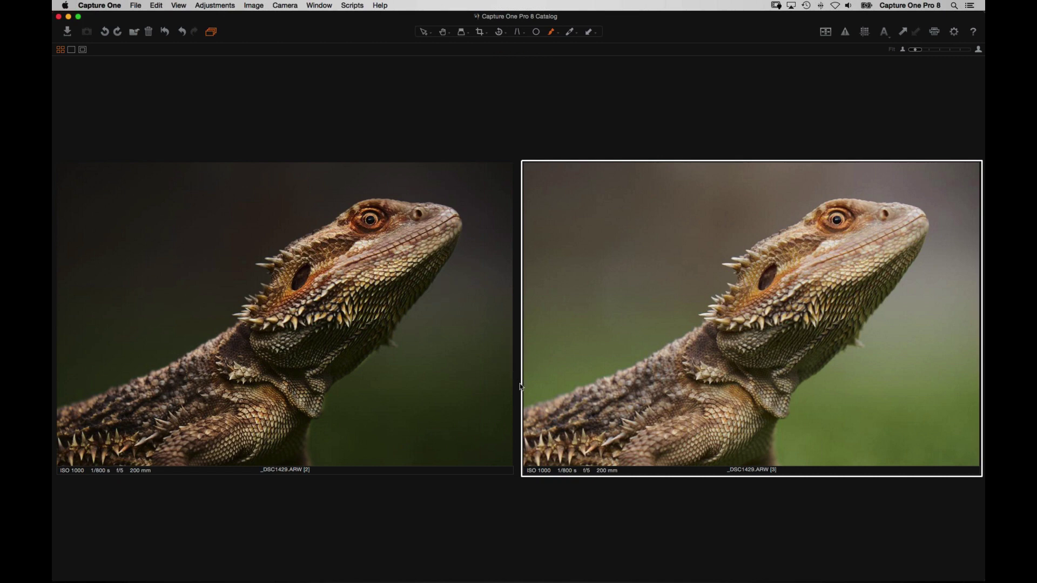
pyautogui.press('super+t')
pyautogui.press('super+b')
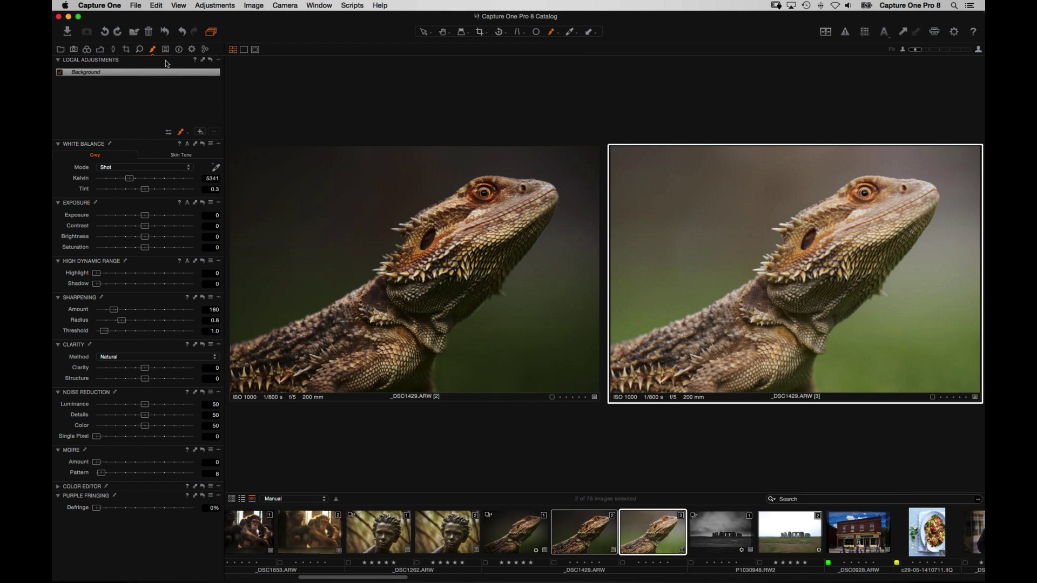
# - Select the edited lizard variant, compare its layers' sharpening settings, and set the Background layer's Sharpening Threshold to 0.0
pyautogui.click(595, 544)
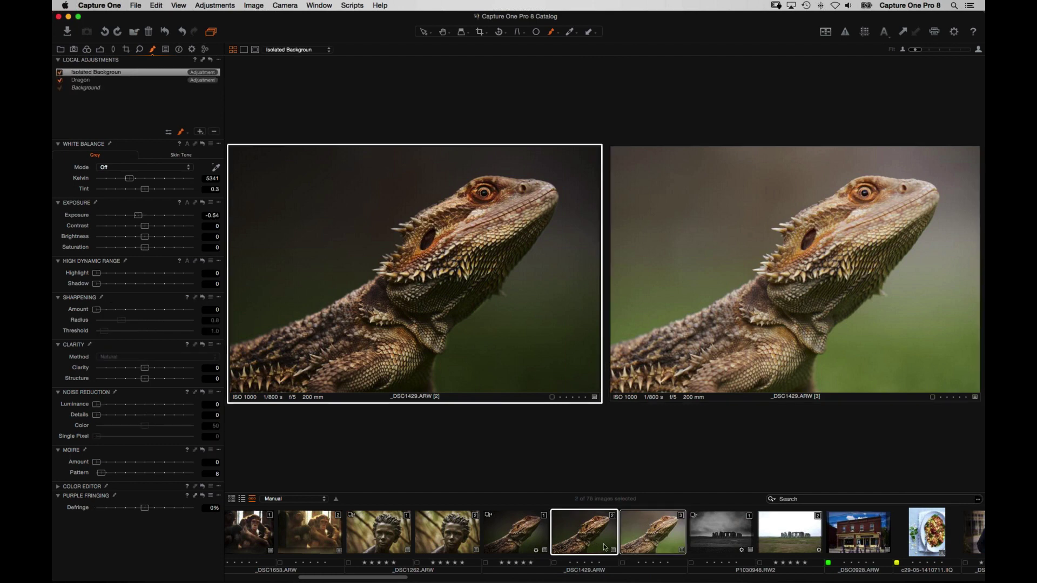
pyautogui.click(102, 88)
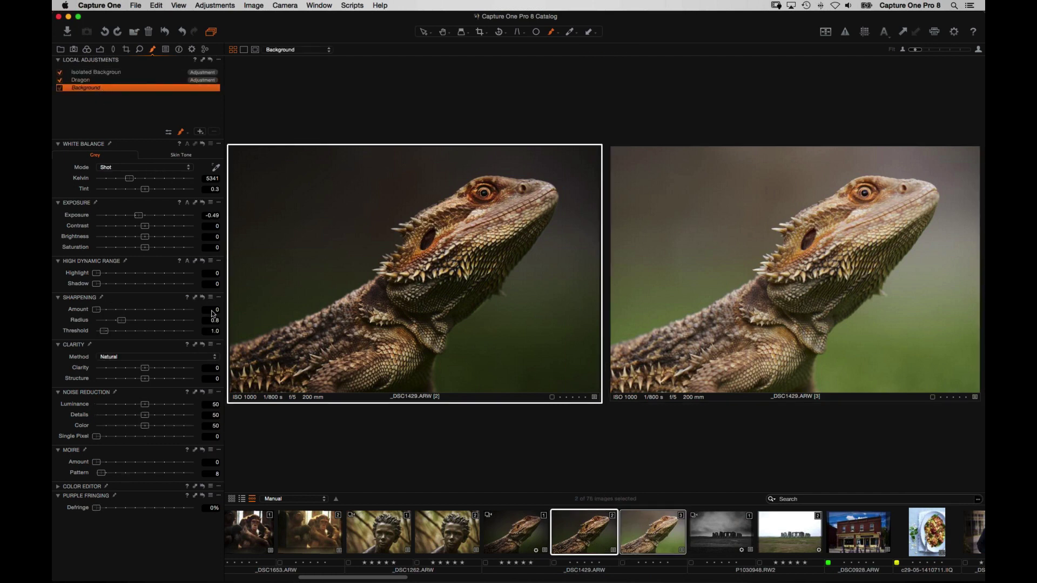
pyautogui.click(89, 81)
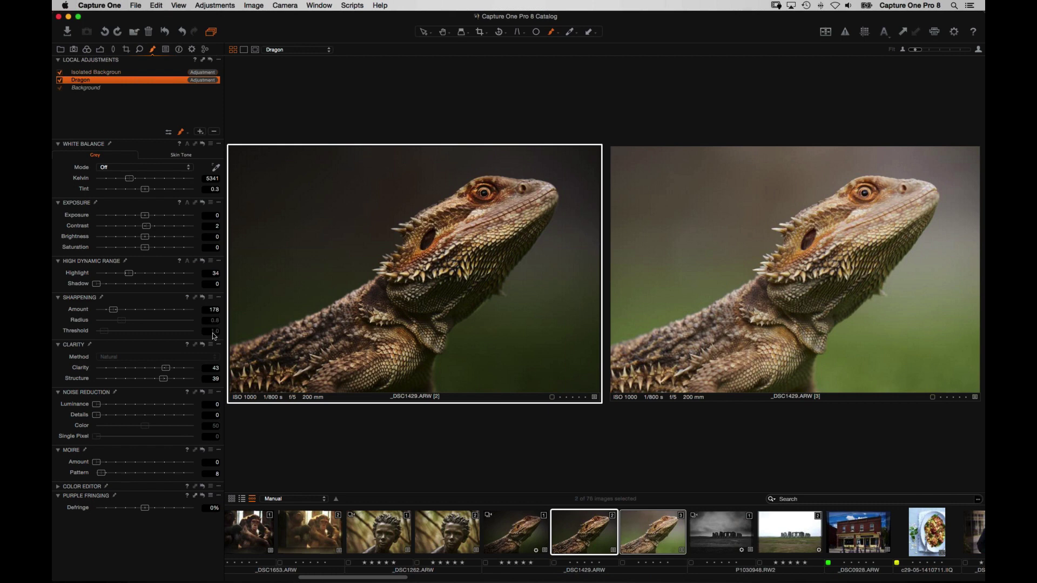
pyautogui.click(101, 88)
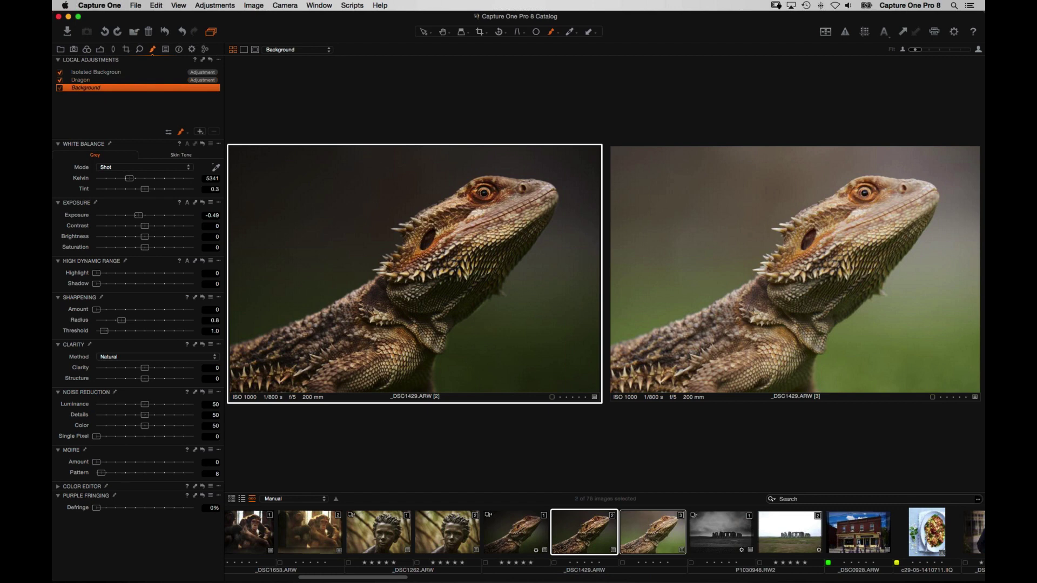
pyautogui.moveTo(109, 331); pyautogui.dragTo(98, 331)
# - Set the Dragon layer's Sharpening Amount to 237, and view only the edited variant at 100% around the lizard's eye
pyautogui.click(90, 81)
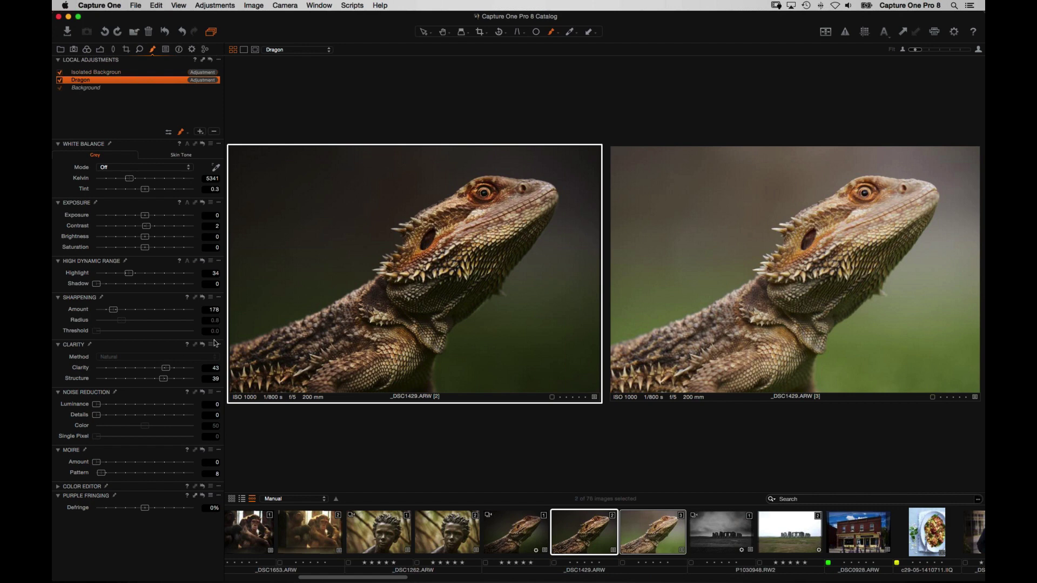
pyautogui.moveTo(119, 312); pyautogui.dragTo(124, 312)
pyautogui.click(459, 529)
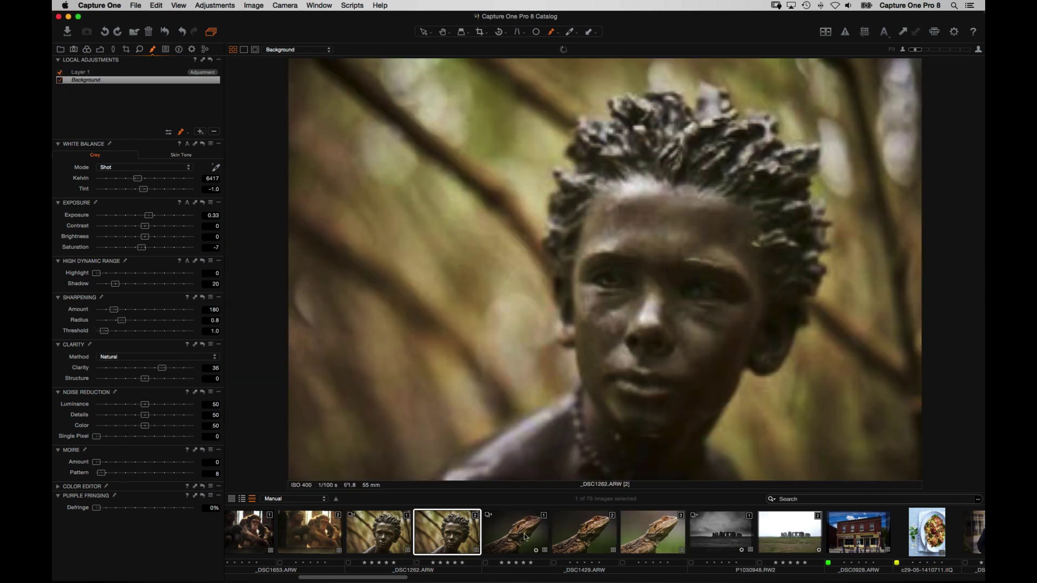
pyautogui.click(524, 534)
pyautogui.click(589, 539)
pyautogui.press('h')
pyautogui.moveTo(638, 219); pyautogui.dragTo(566, 263)
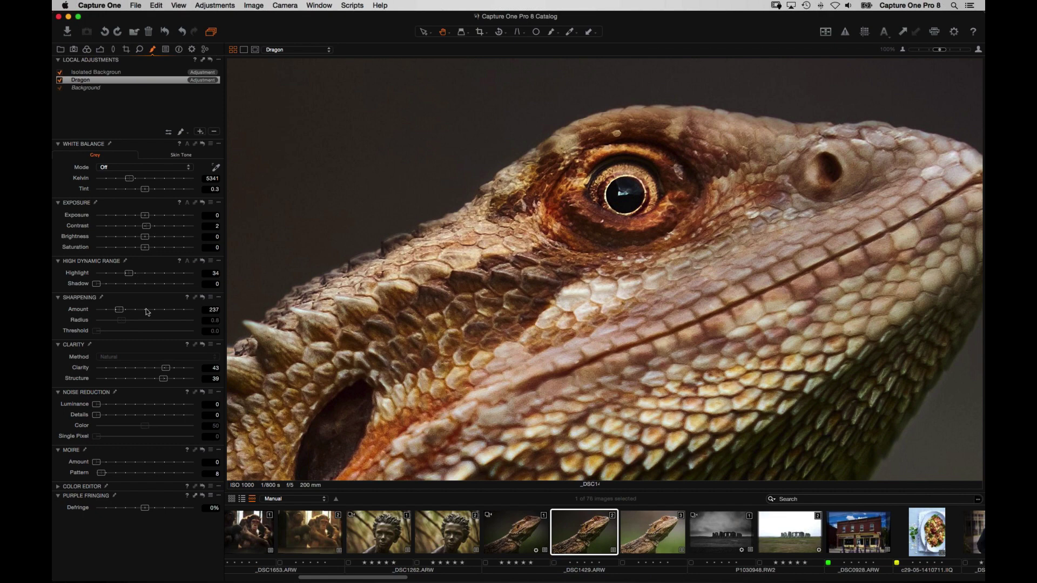
# - Try a Sharpening Amount of 863 on the Dragon layer, settle on 288, and fit the whole photo in the viewer
pyautogui.moveTo(123, 311); pyautogui.dragTo(179, 310)
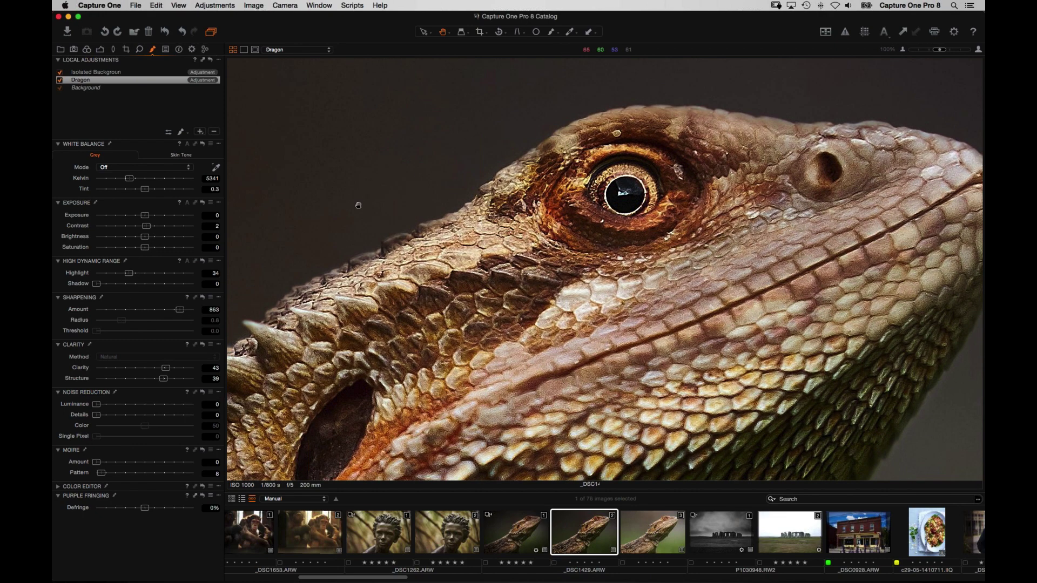
pyautogui.click(133, 311)
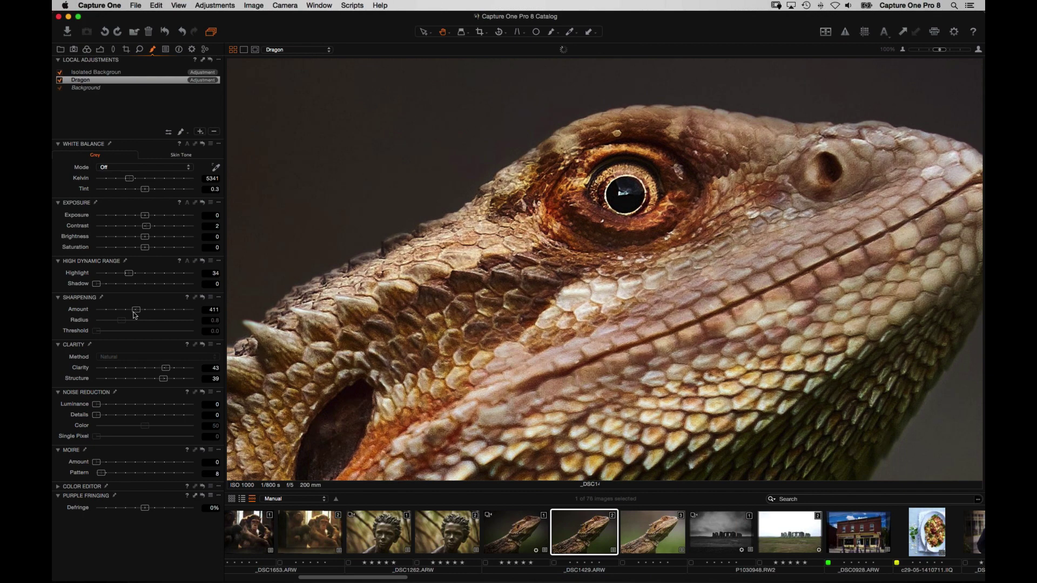
pyautogui.moveTo(130, 315); pyautogui.dragTo(125, 312)
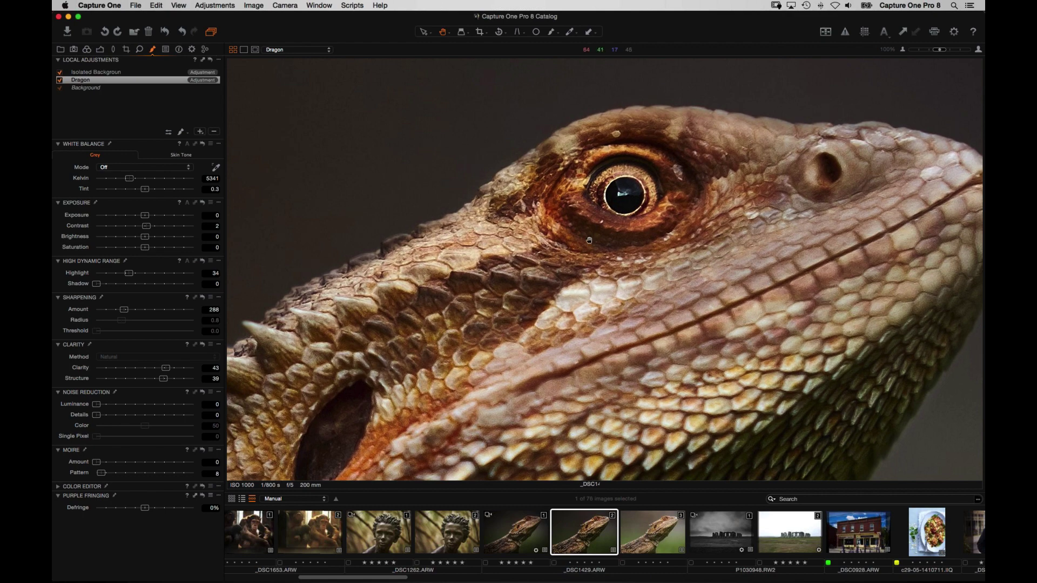
pyautogui.press('super+0')
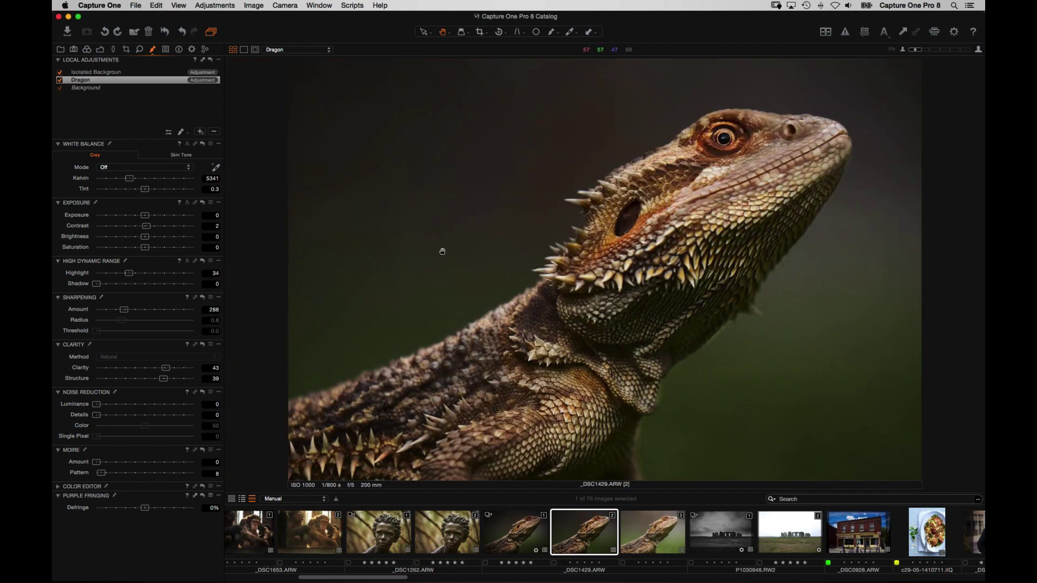
# - Open the bright beach variant _DSC0938.ARW [2] with its exposure adjustments, and examine the pebbles at 100% before returning to the full view
pyautogui.hscroll(-10, 402, 534)
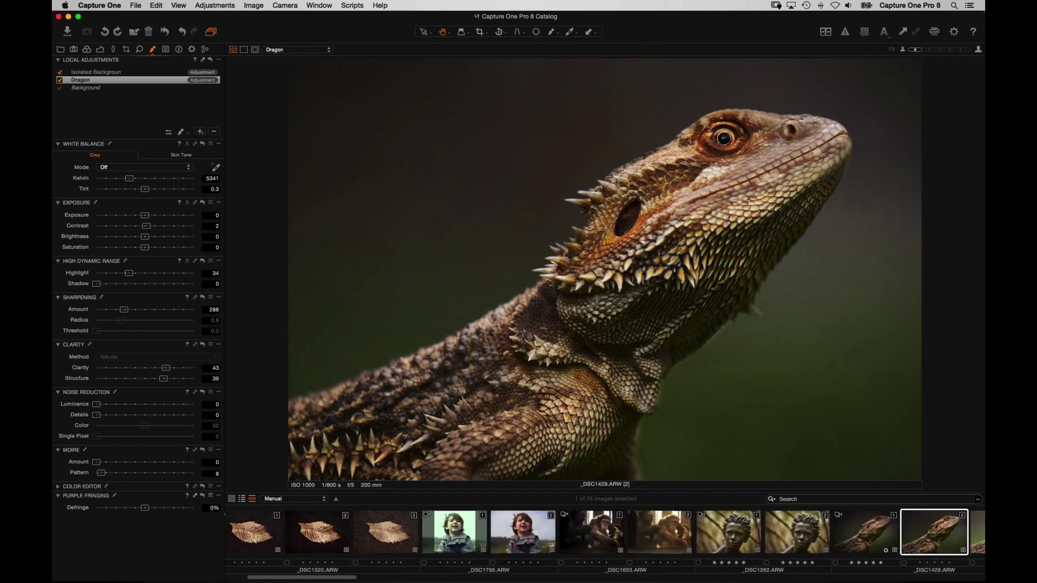
pyautogui.hscroll(-2, 586, 531)
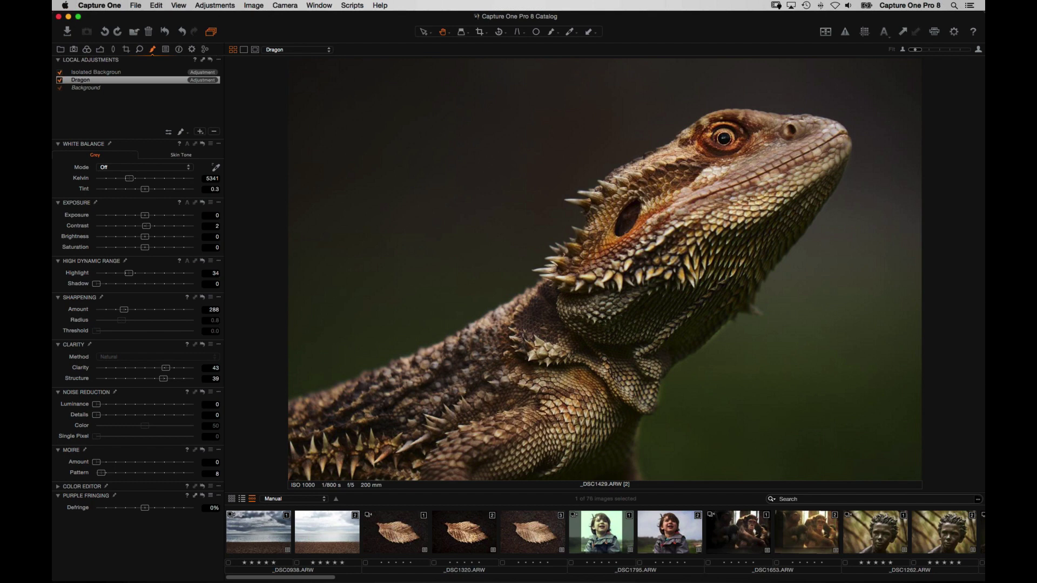
pyautogui.click(335, 540)
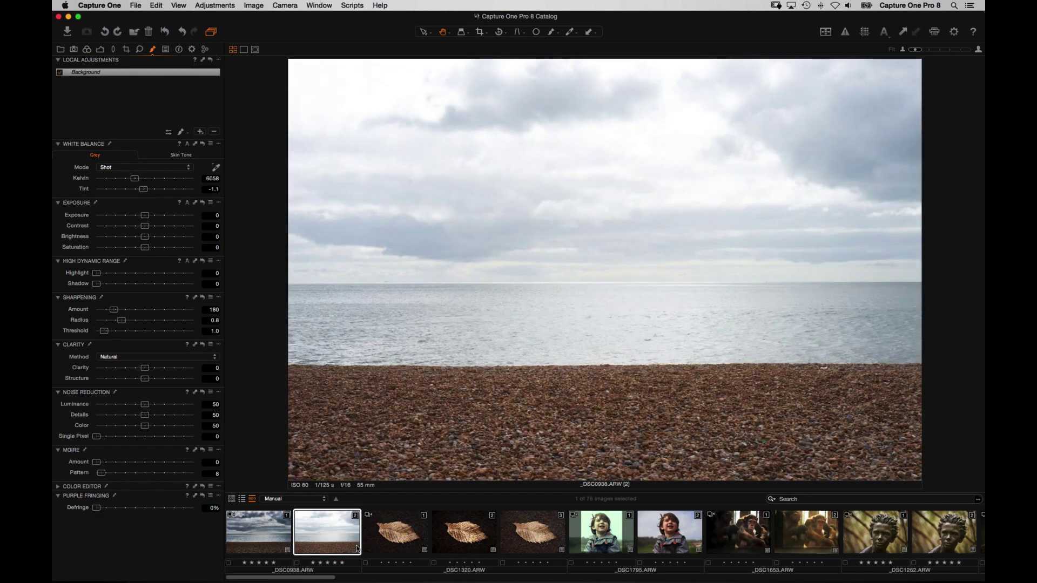
pyautogui.click(100, 49)
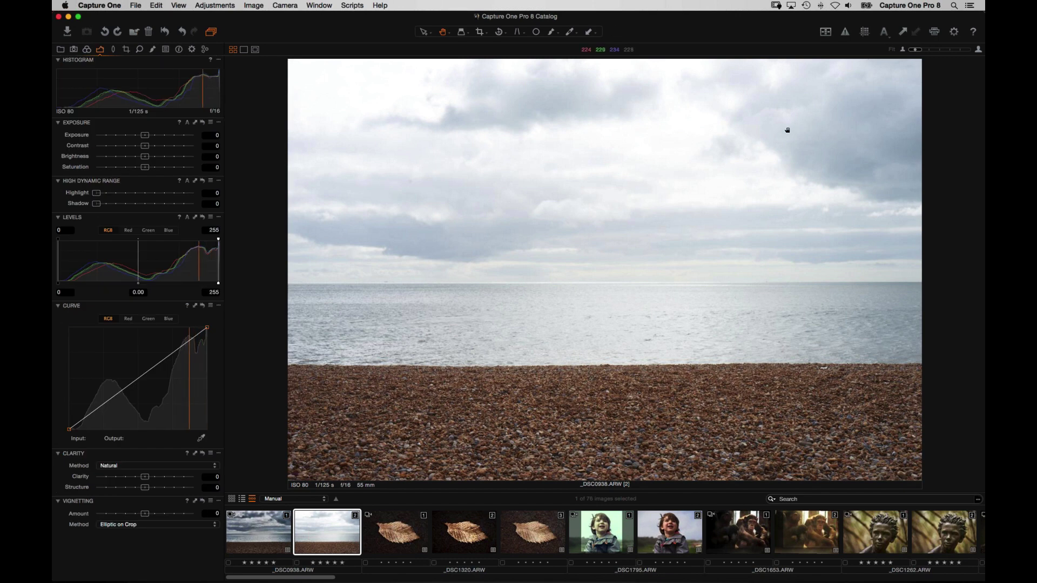
pyautogui.click(736, 127)
pyautogui.moveTo(747, 105)
pyautogui.mouseDown()
pyautogui.moveTo(530, 130)
pyautogui.moveTo(608, 139)
pyautogui.moveTo(535, 331)
pyautogui.moveTo(508, 326)
pyautogui.moveTo(629, 359)
pyautogui.moveTo(581, 260)
pyautogui.moveTo(572, 179)
pyautogui.moveTo(575, 338)
pyautogui.mouseUp()
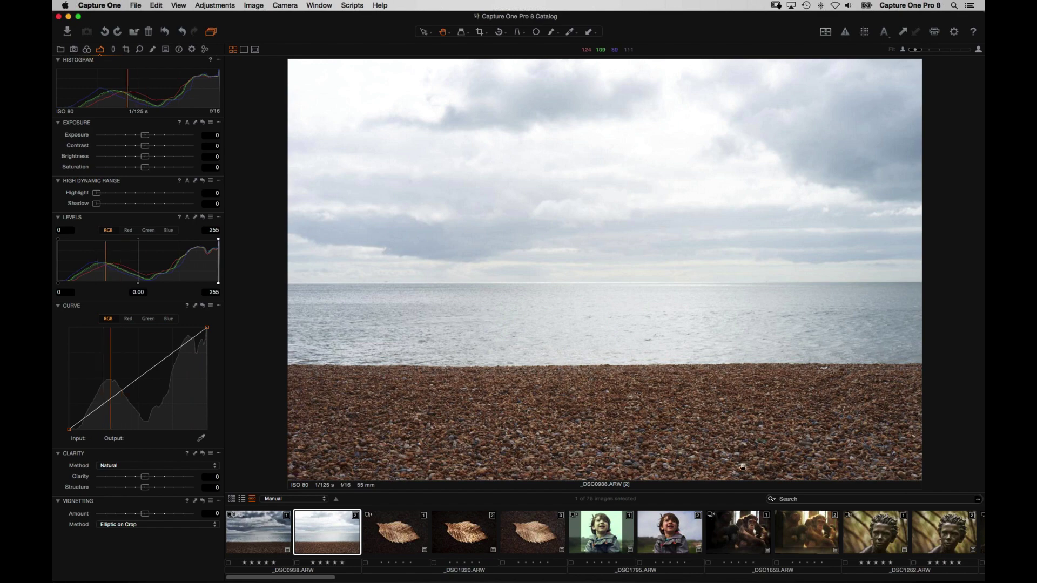
pyautogui.click(567, 401)
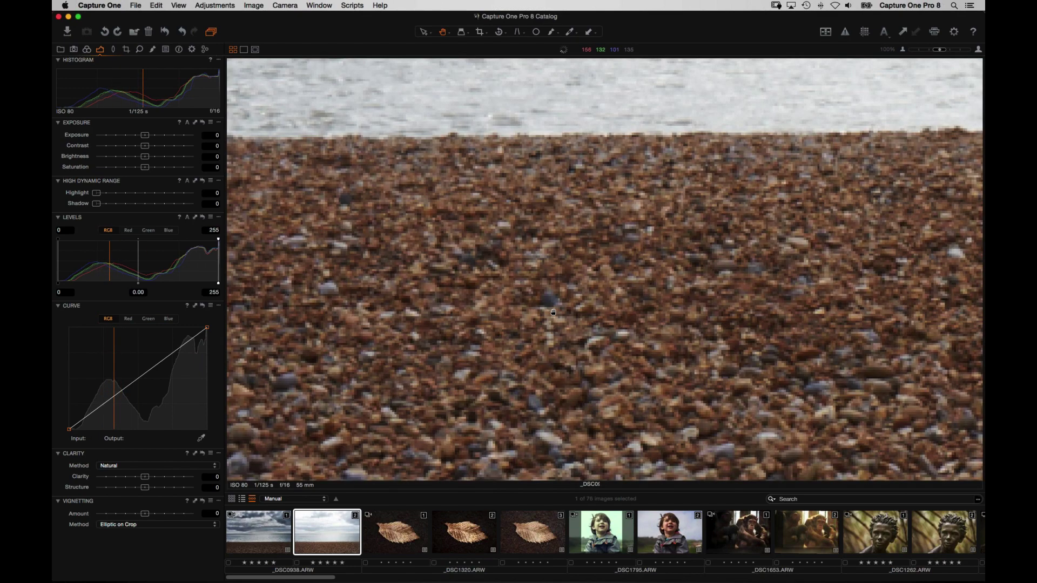
pyautogui.click(527, 256)
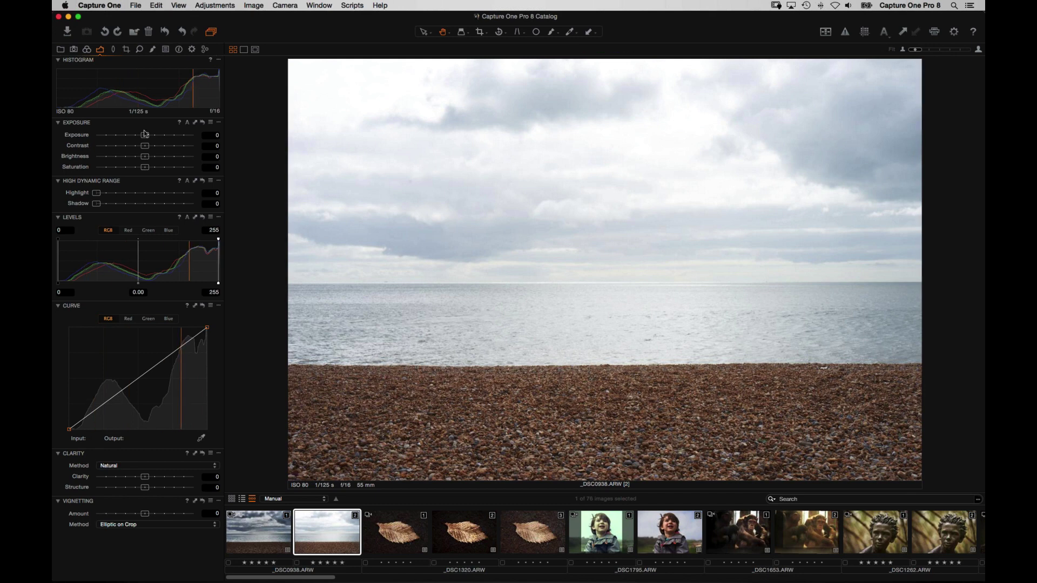
# - Try darkening the beach photo to an Exposure of -2.53, settle on -0.24, and check the blown highlights with the exposure warning
pyautogui.moveTo(145, 135); pyautogui.dragTo(116, 136)
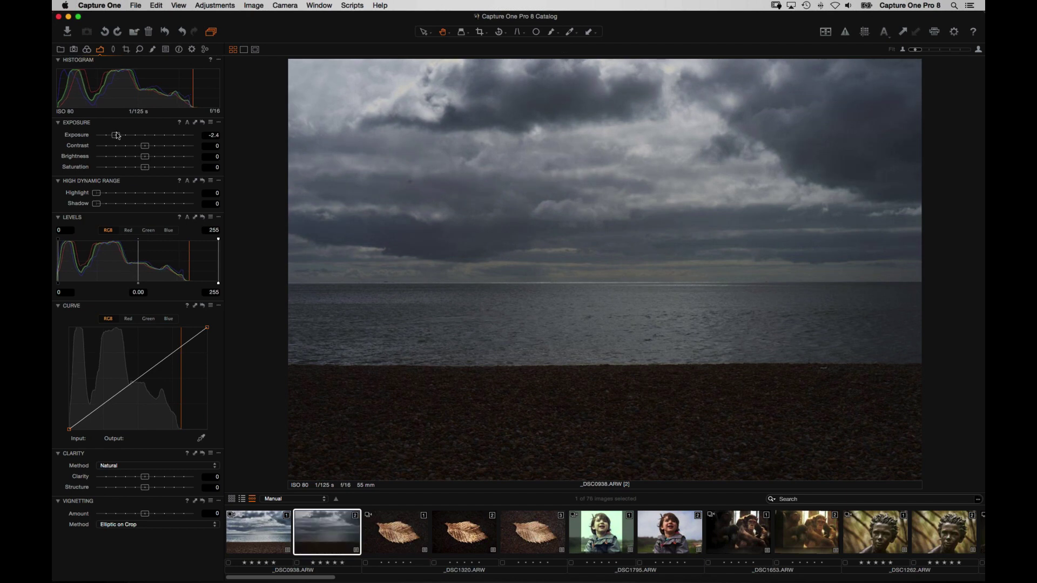
pyautogui.moveTo(114, 136); pyautogui.dragTo(115, 135)
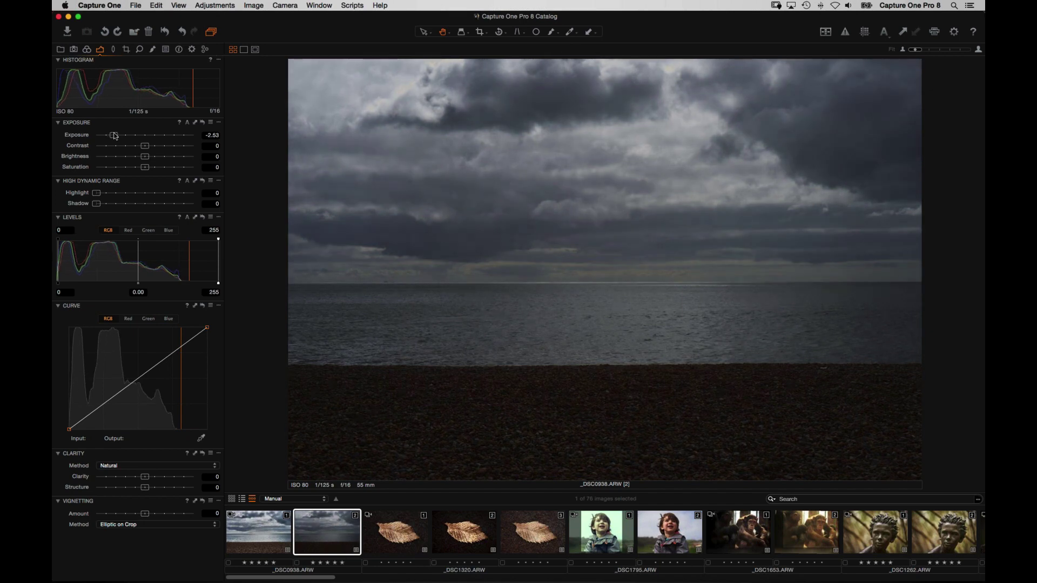
pyautogui.moveTo(119, 136); pyautogui.dragTo(147, 137)
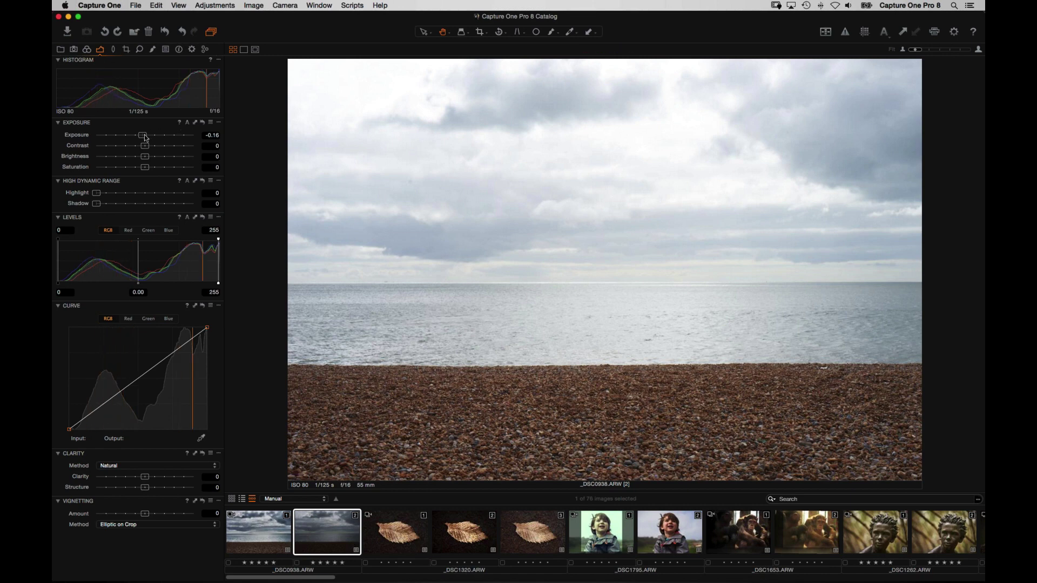
pyautogui.scroll(-1, 144, 136)
pyautogui.scroll(1, 143, 137)
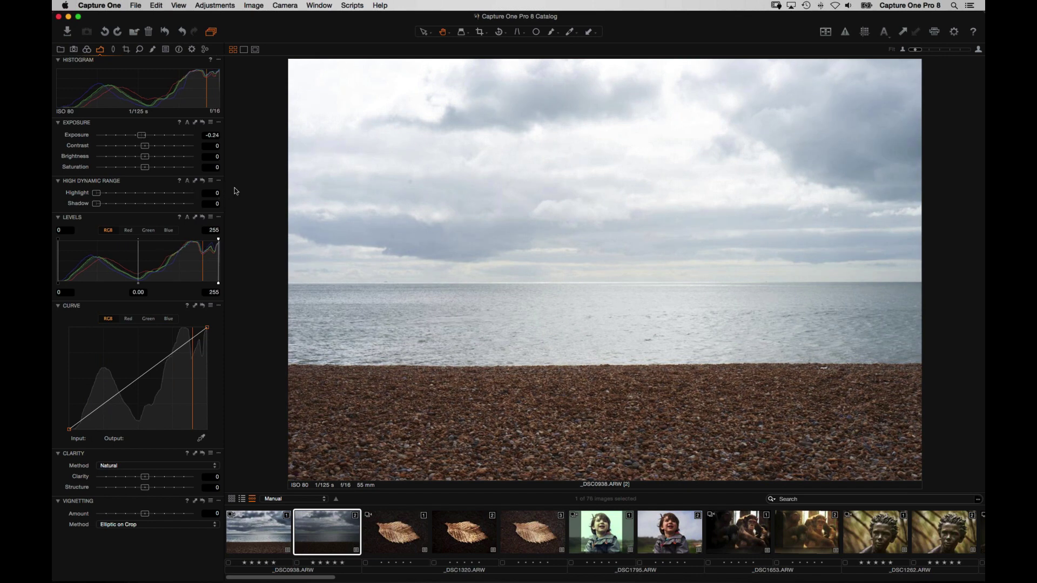
pyautogui.click(845, 33)
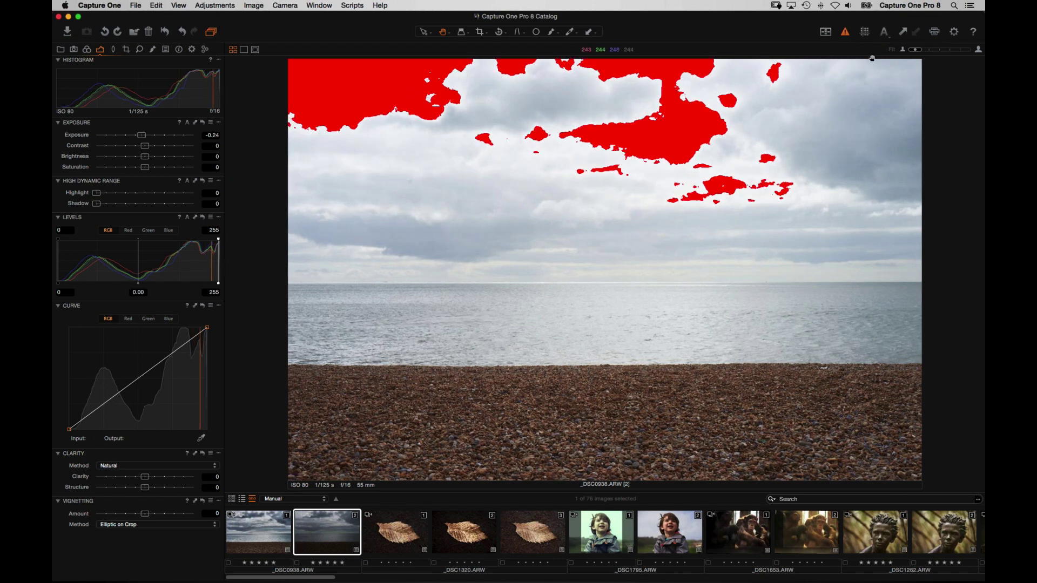
pyautogui.click(845, 32)
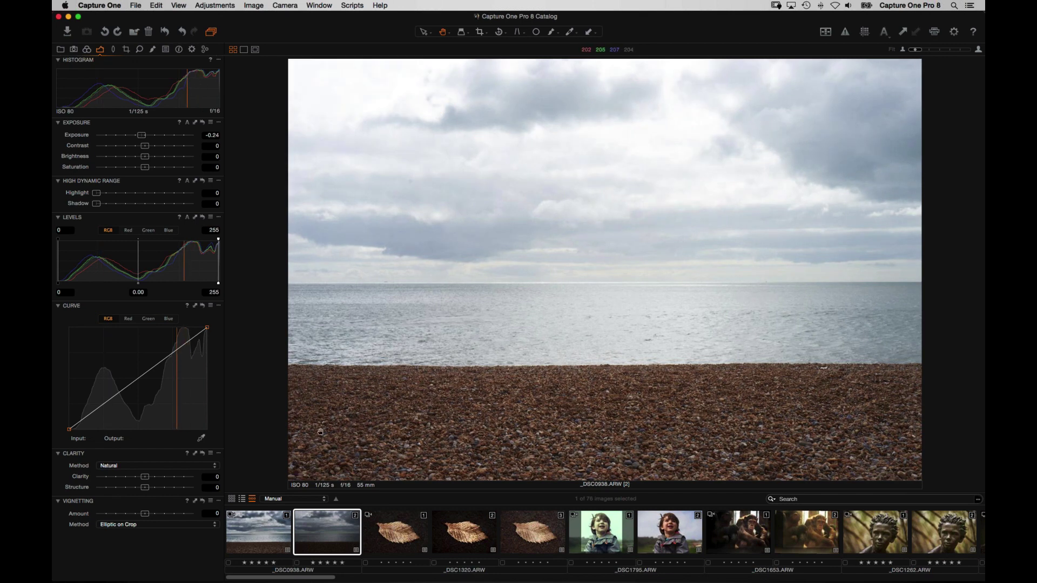
# - Open the local adjustments and examine the pebbles at 100% before returning to the full view
pyautogui.click(152, 49)
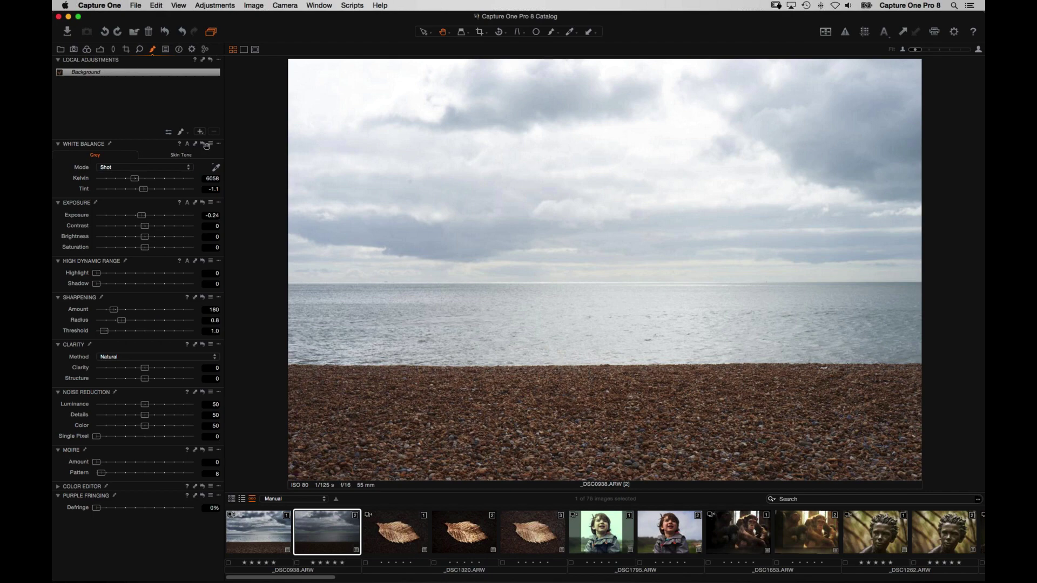
pyautogui.doubleClick(531, 431)
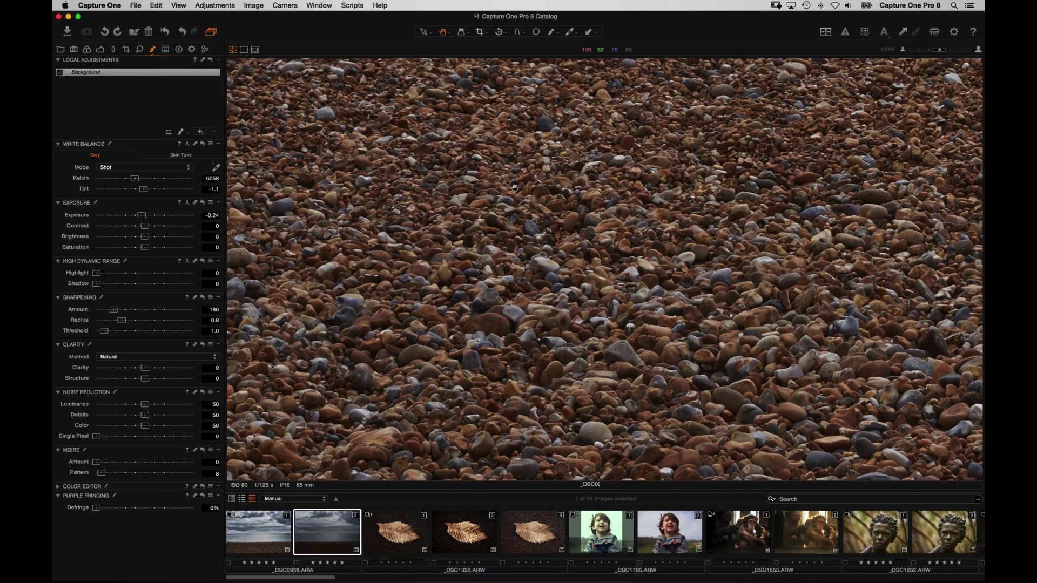
pyautogui.scroll(3, 511, 228)
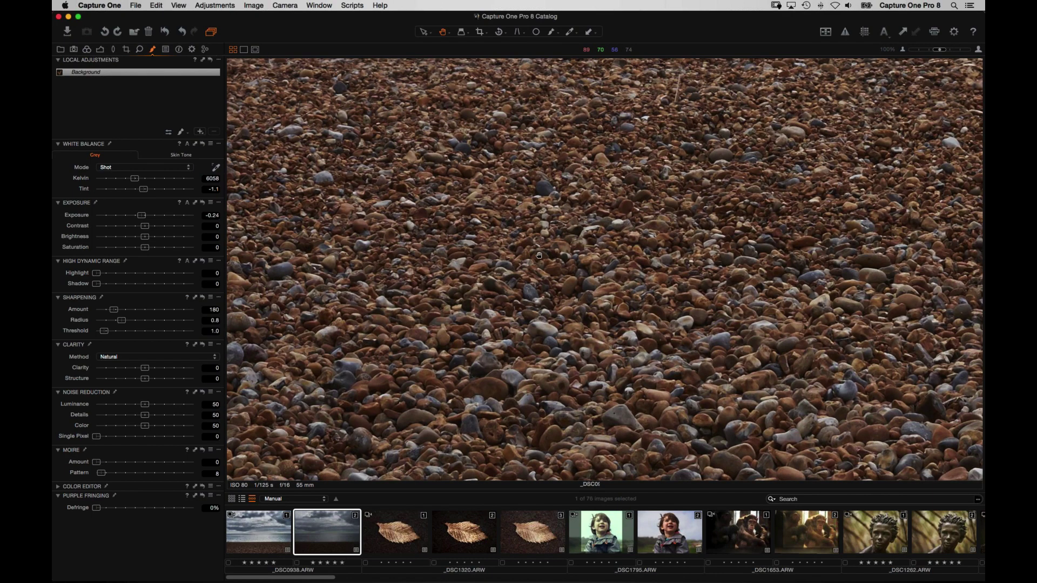
pyautogui.doubleClick(465, 216)
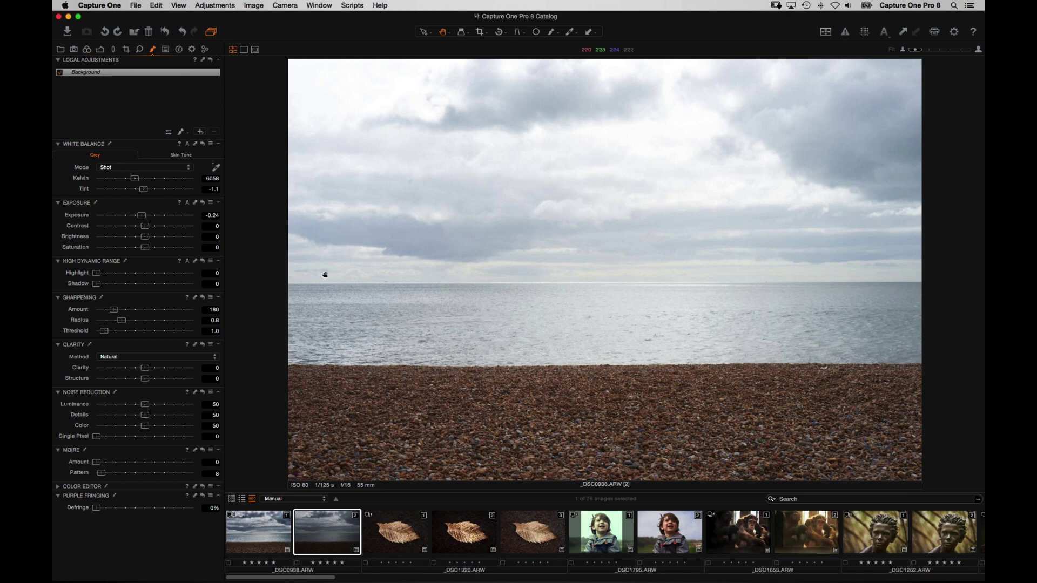
# - Draw a gradient mask fading from the sky down through the sea on a new adjustment layer, and display the mask
pyautogui.click(182, 133)
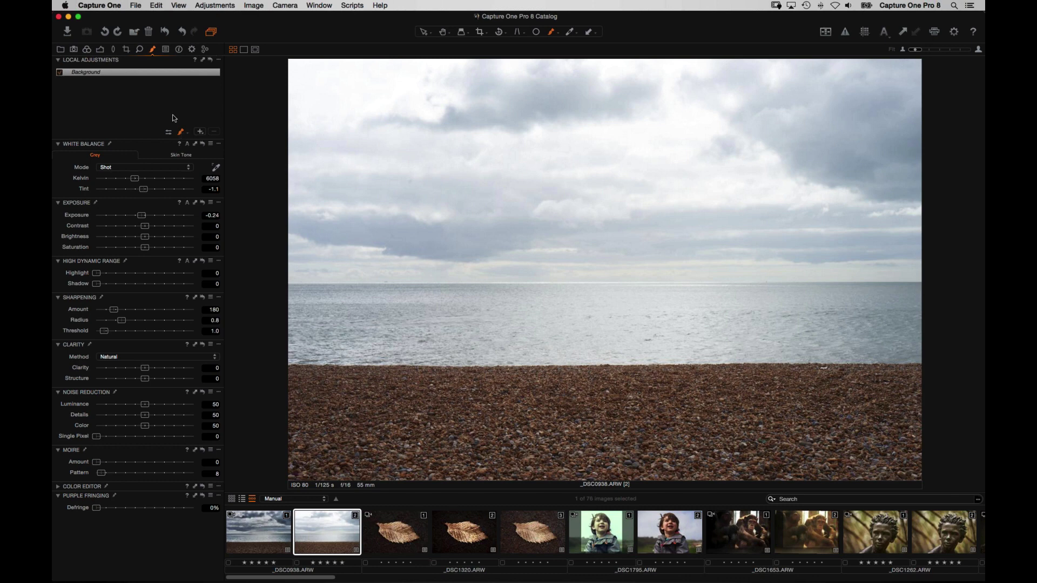
pyautogui.click(184, 136)
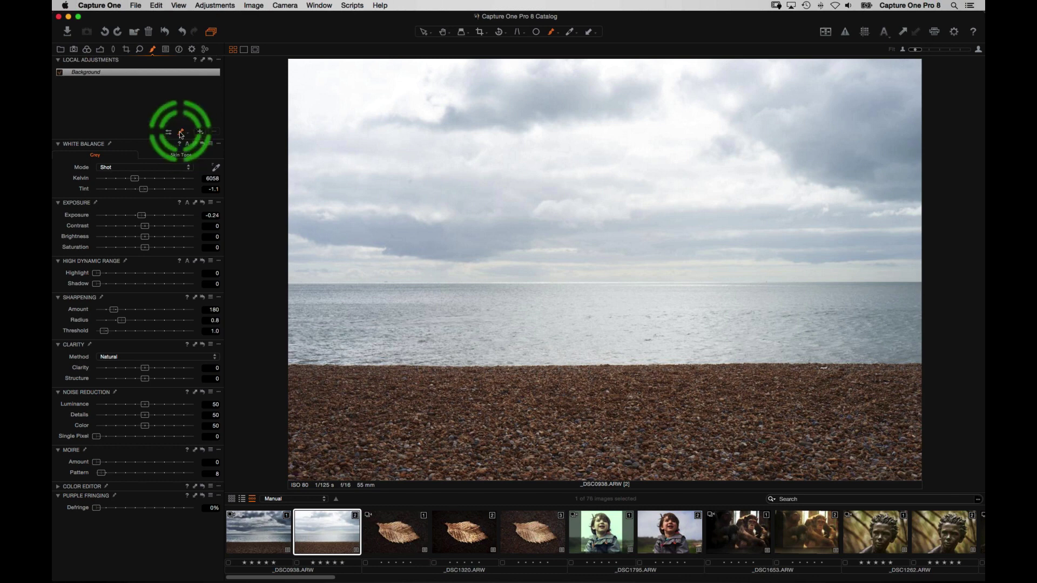
pyautogui.click(188, 136)
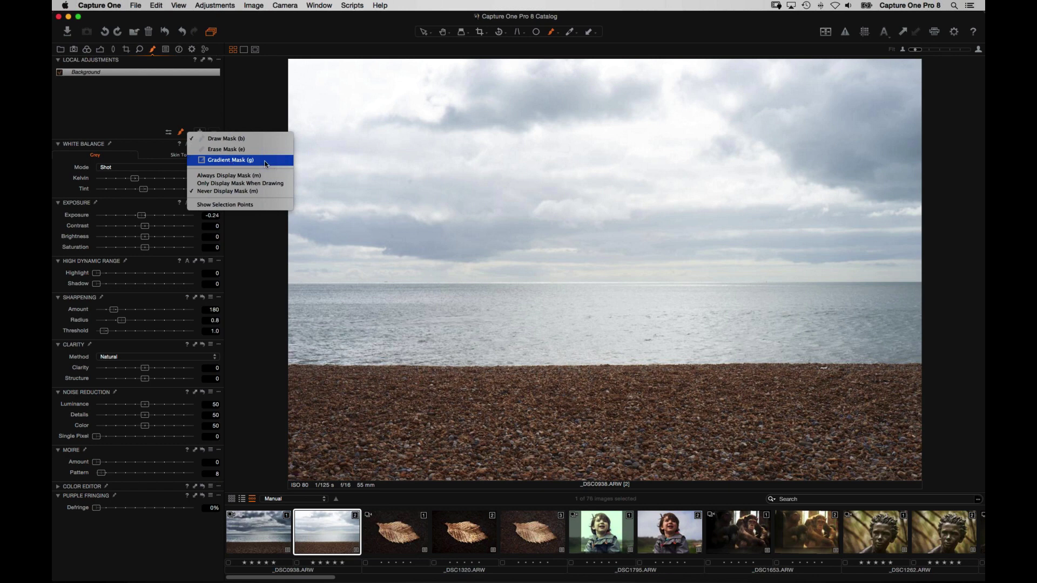
pyautogui.click(272, 161)
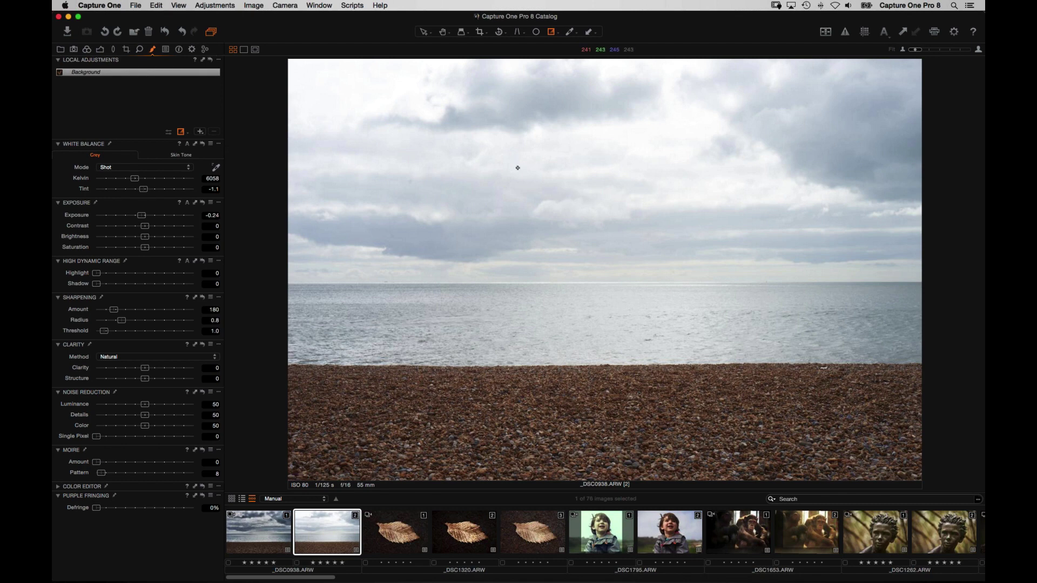
pyautogui.moveTo(501, 160); pyautogui.dragTo(625, 348)
pyautogui.moveTo(516, 411); pyautogui.dragTo(499, 422)
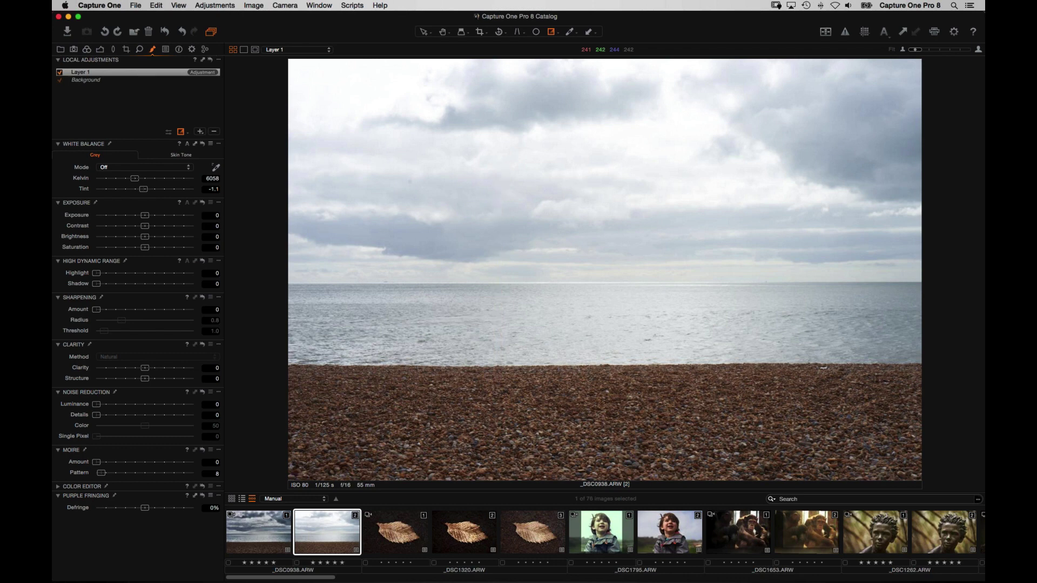
pyautogui.press('m')
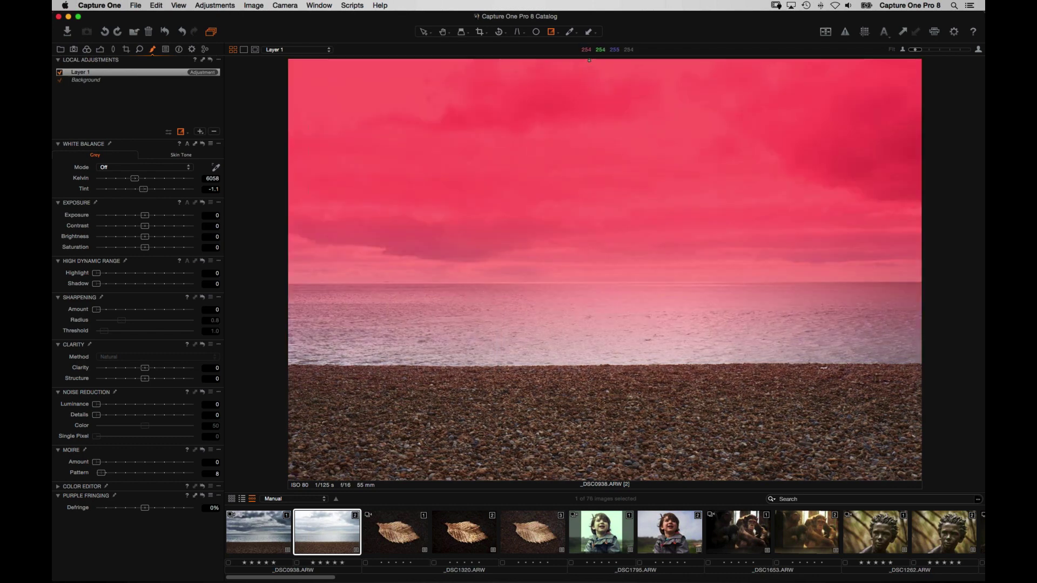
# - Try redrawing the gradient mask over the photo's full height and with shorter transitions around the horizon
pyautogui.moveTo(583, 63); pyautogui.dragTo(589, 483)
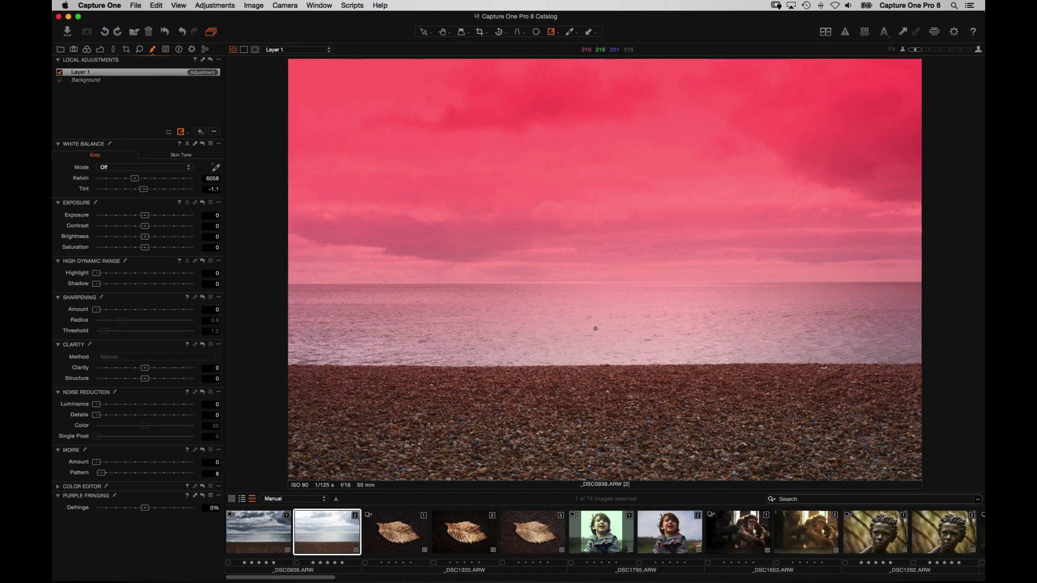
pyautogui.moveTo(595, 329); pyautogui.dragTo(593, 290)
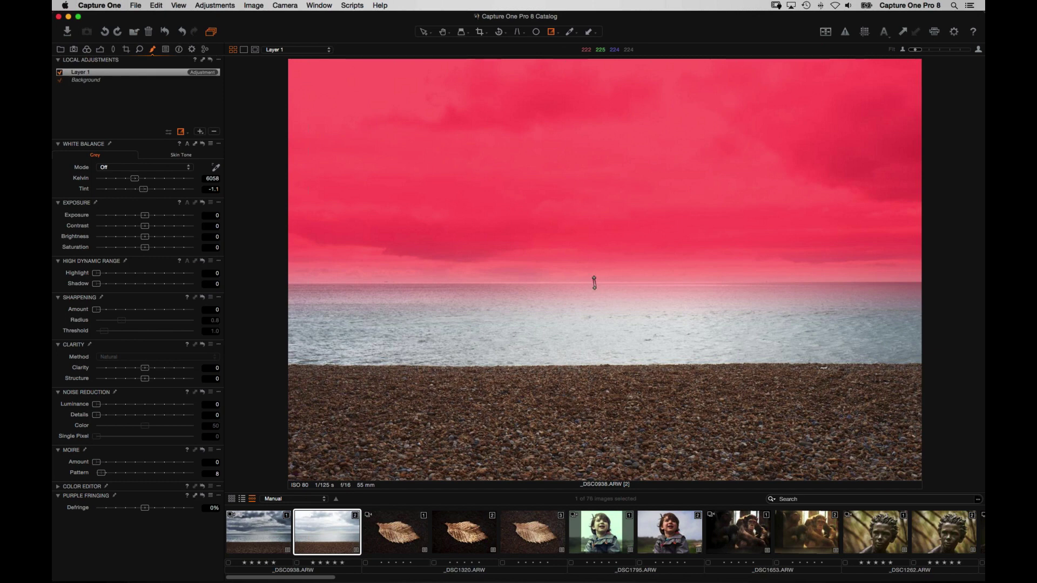
pyautogui.moveTo(594, 282); pyautogui.dragTo(589, 317)
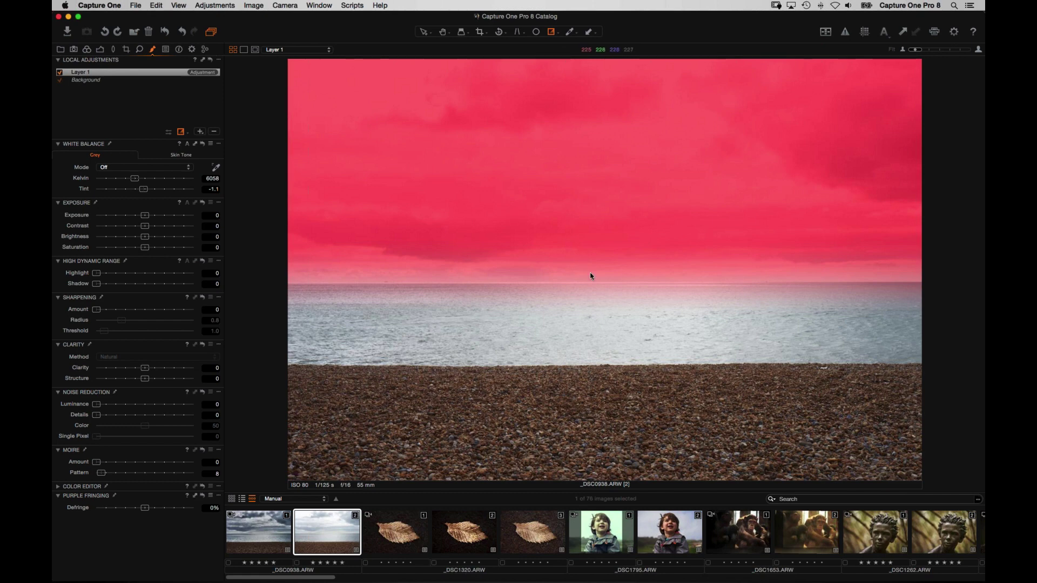
pyautogui.moveTo(587, 261); pyautogui.dragTo(581, 325)
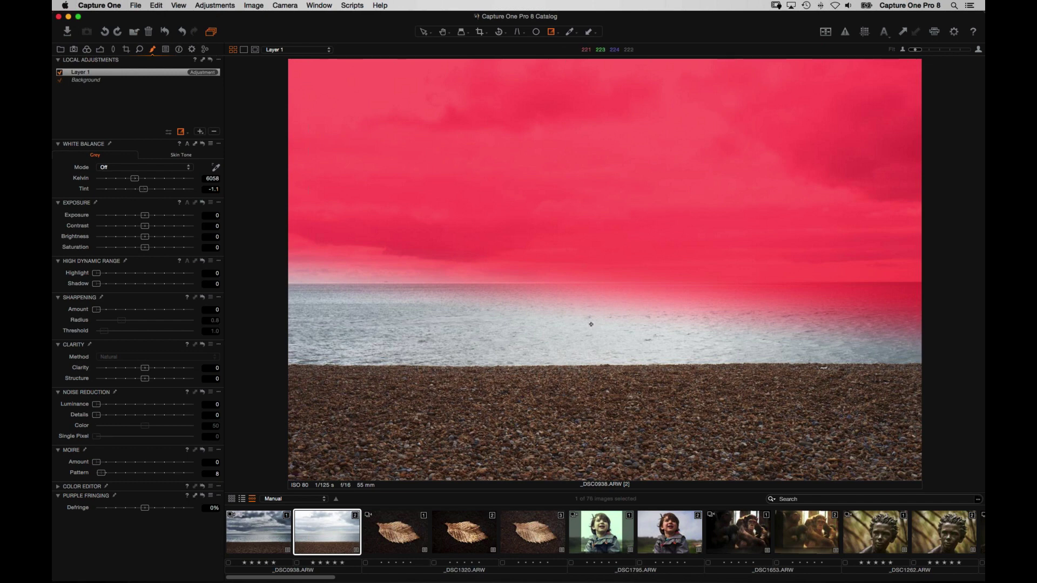
# - Try hard-edged gradient masks at diagonal, near-vertical and horizontal angles, and undo the last mask change
pyautogui.moveTo(574, 284); pyautogui.dragTo(572, 248)
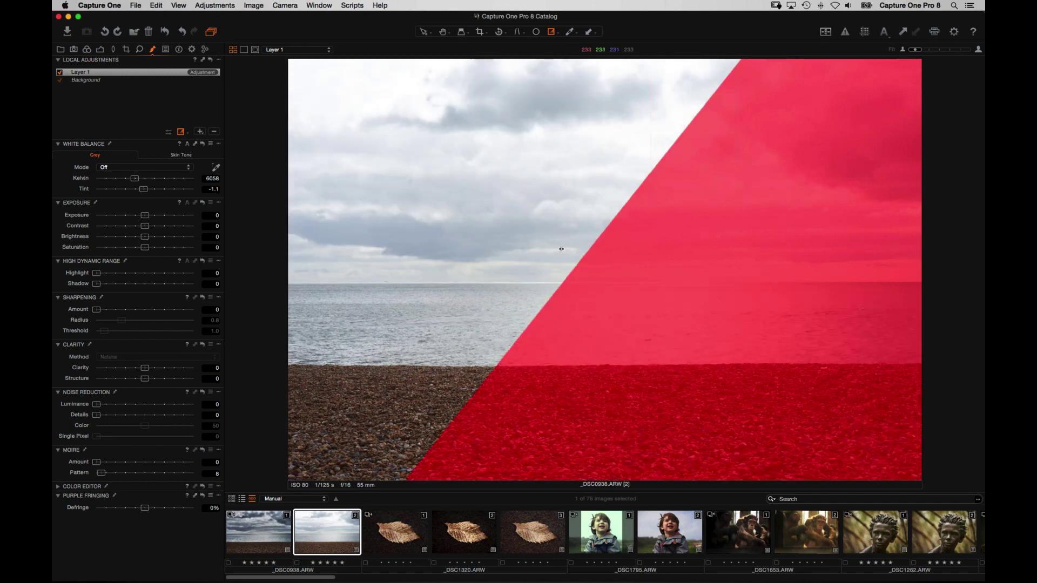
pyautogui.moveTo(561, 249); pyautogui.dragTo(571, 260)
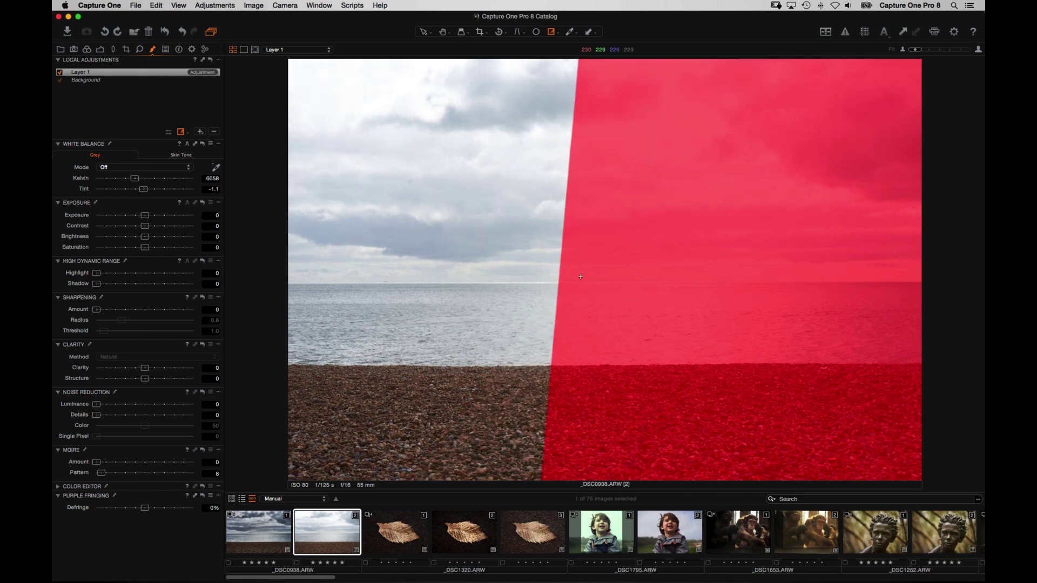
pyautogui.moveTo(580, 274); pyautogui.dragTo(575, 263)
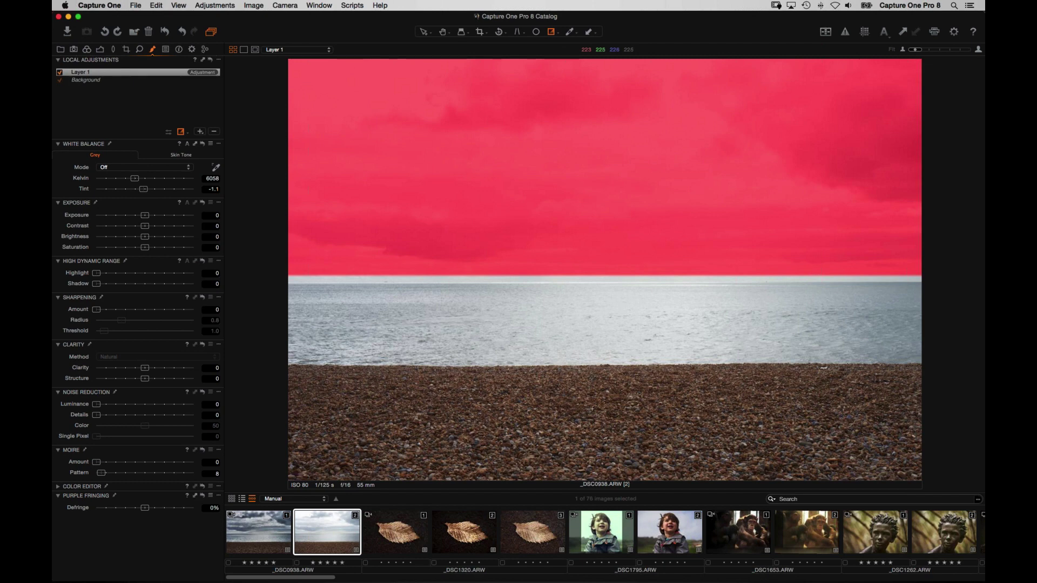
pyautogui.press('super+z')
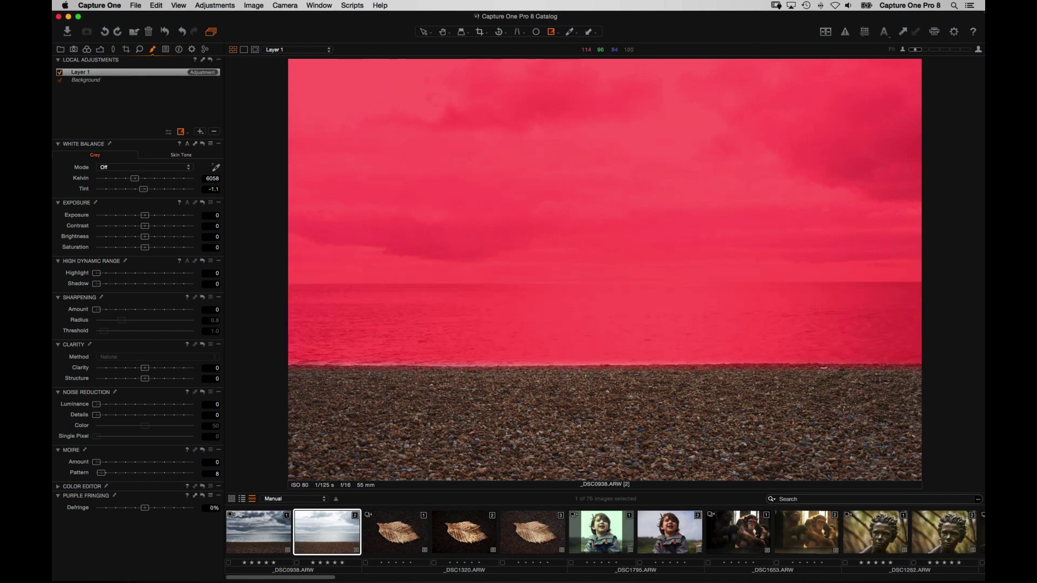
# - Redraw the gradient mask upward from the shoreline to cover only the beach, hide the mask, and rename the layer Pebbles
pyautogui.moveTo(587, 362); pyautogui.dragTo(585, 352)
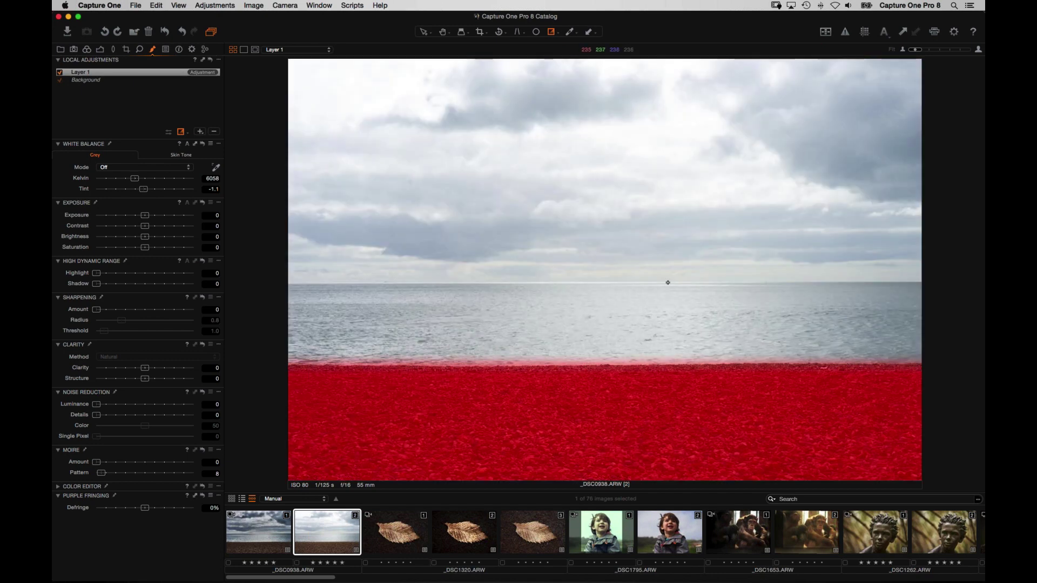
pyautogui.press('m')
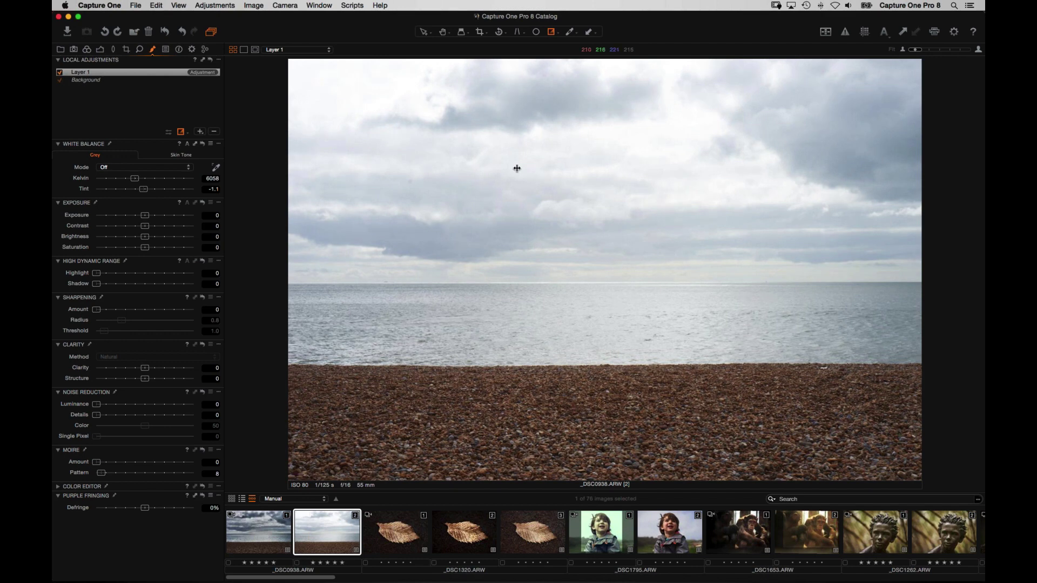
pyautogui.doubleClick(135, 72)
pyautogui.write('Pebbles')
pyautogui.press('Return')
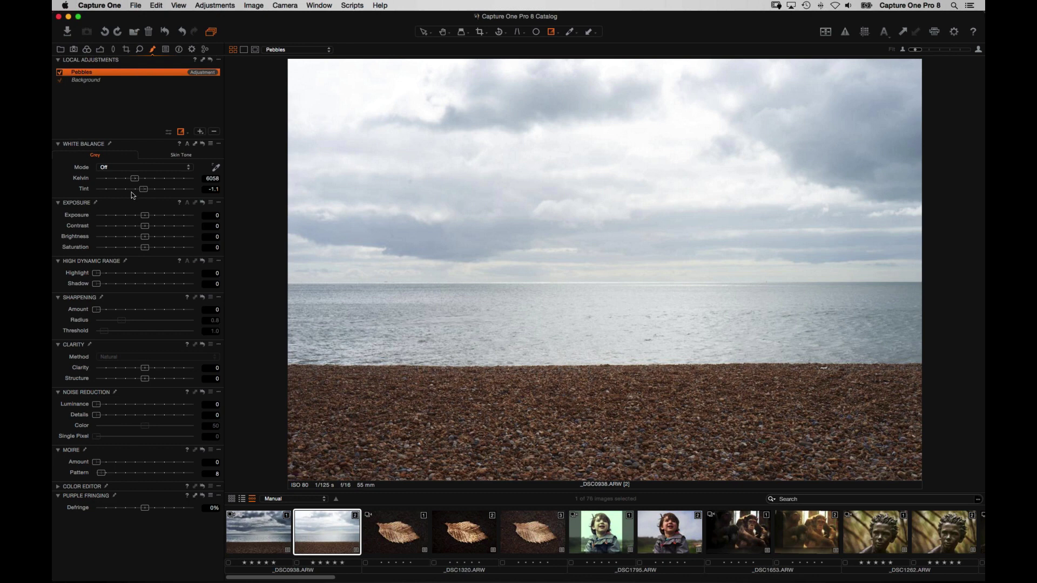
# - Set the Pebbles layer to Clarity 43, Structure 27, Contrast 11 and Exposure 0.22, and compare the photo with the layer off and on
pyautogui.moveTo(145, 369)
pyautogui.mouseDown()
pyautogui.moveTo(171, 369)
pyautogui.moveTo(159, 380)
pyautogui.mouseUp()
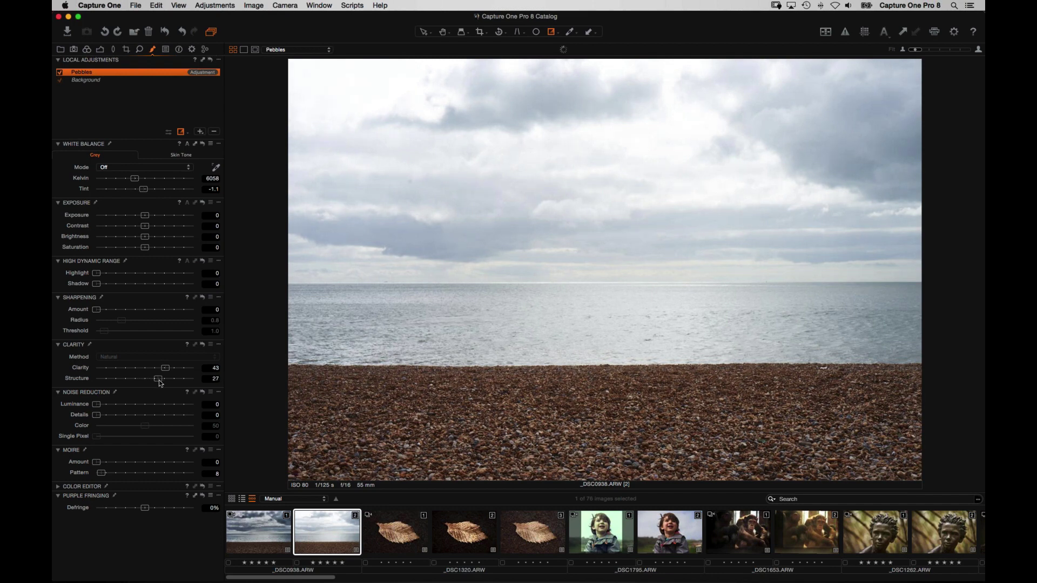
pyautogui.moveTo(145, 226)
pyautogui.mouseDown()
pyautogui.moveTo(158, 229)
pyautogui.moveTo(152, 217)
pyautogui.mouseUp()
pyautogui.click(64, 70)
pyautogui.click(59, 73)
pyautogui.click(60, 74)
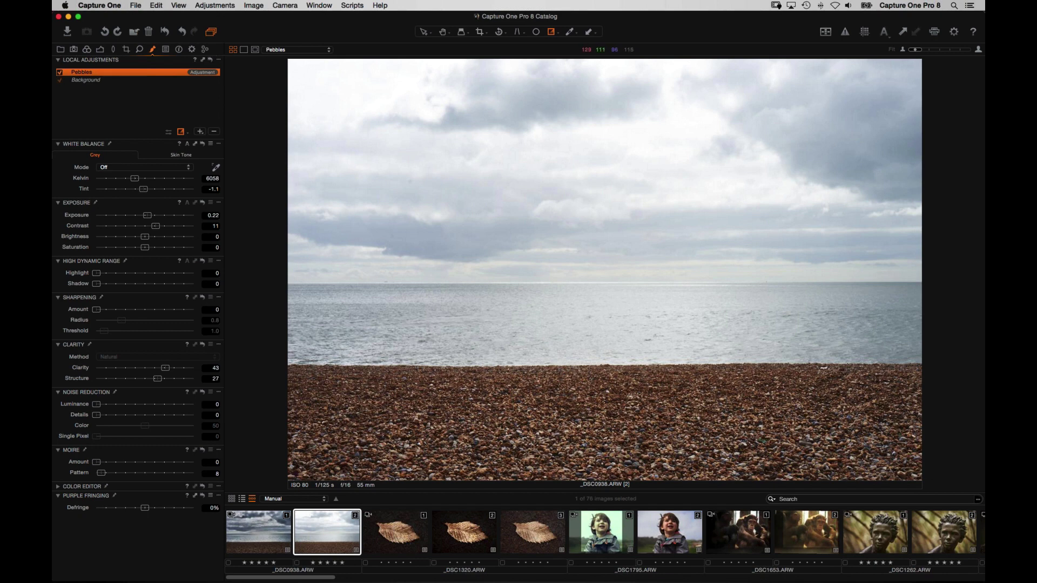
# - Add a new adjustment layer named Sky and Sea above the Pebbles layer
pyautogui.click(201, 132)
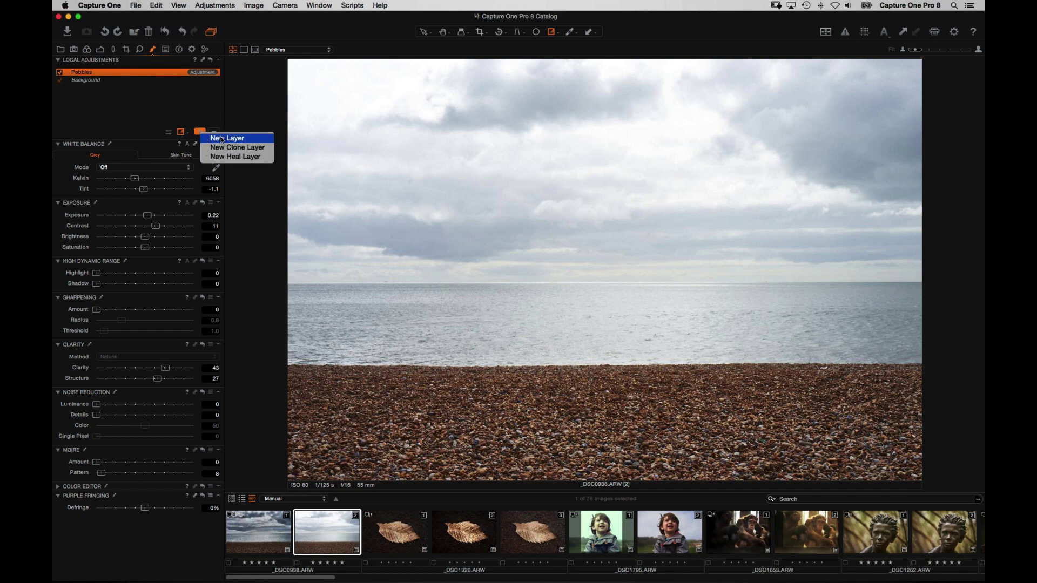
pyautogui.click(222, 137)
pyautogui.write('S')
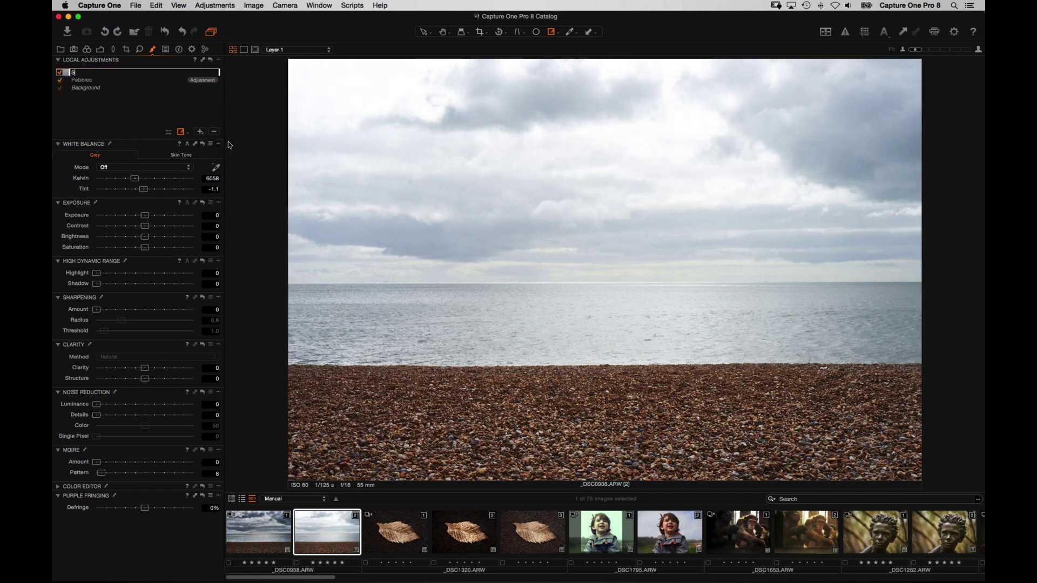
pyautogui.write('ky and Sea')
pyautogui.press('Return')
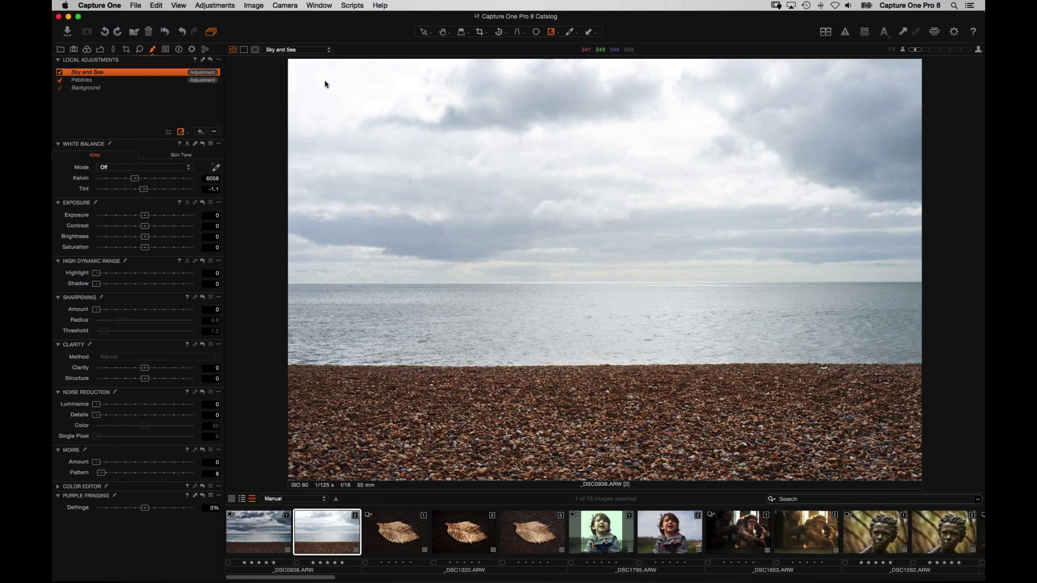
pyautogui.doubleClick(176, 75)
pyautogui.press('Return')
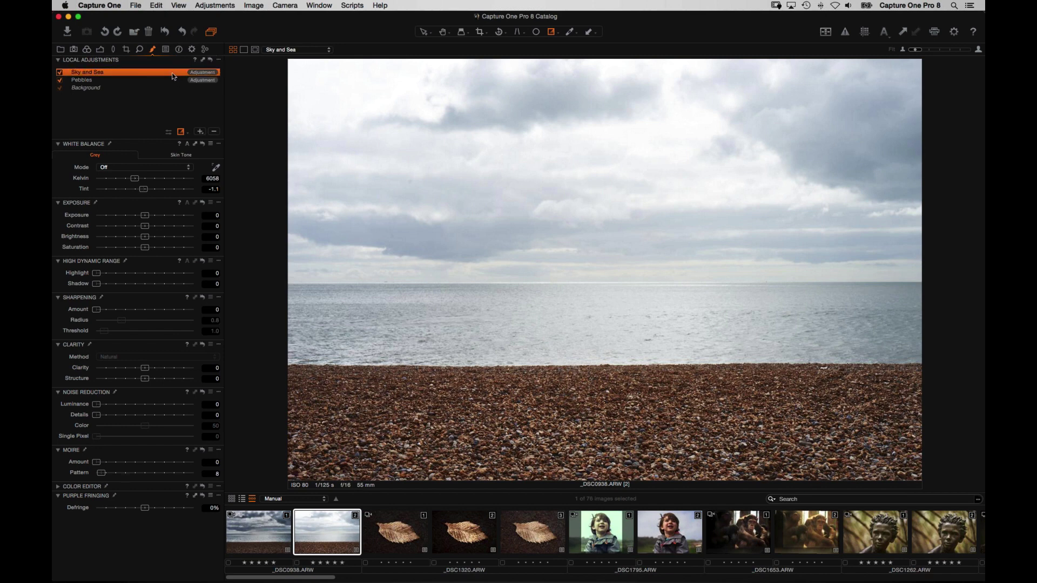
# - Copy the mask from the Pebbles layer to the Sky and Sea layer
pyautogui.rightClick(173, 73)
pyautogui.moveTo(199, 100)
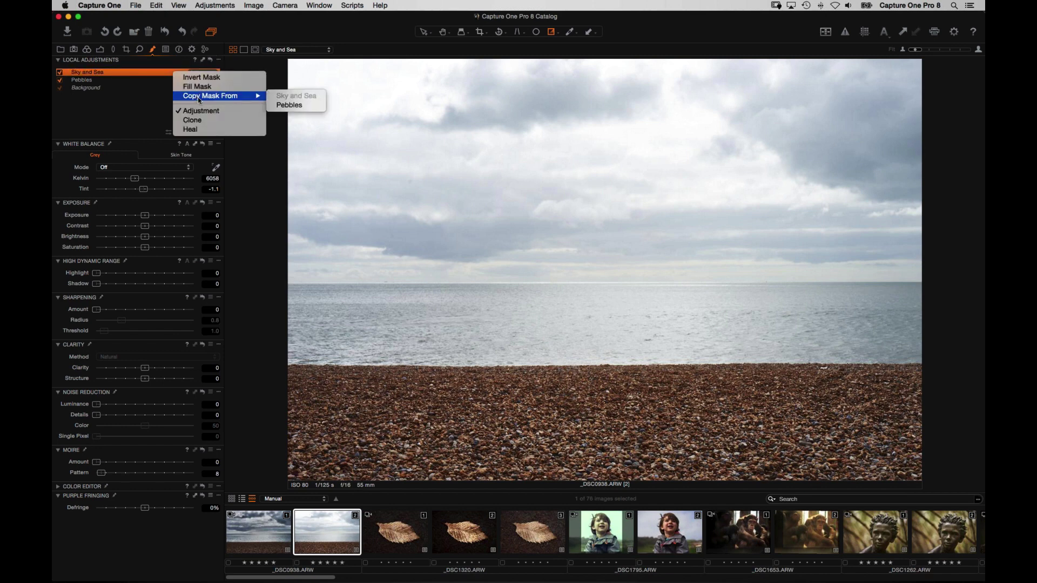
pyautogui.click(289, 104)
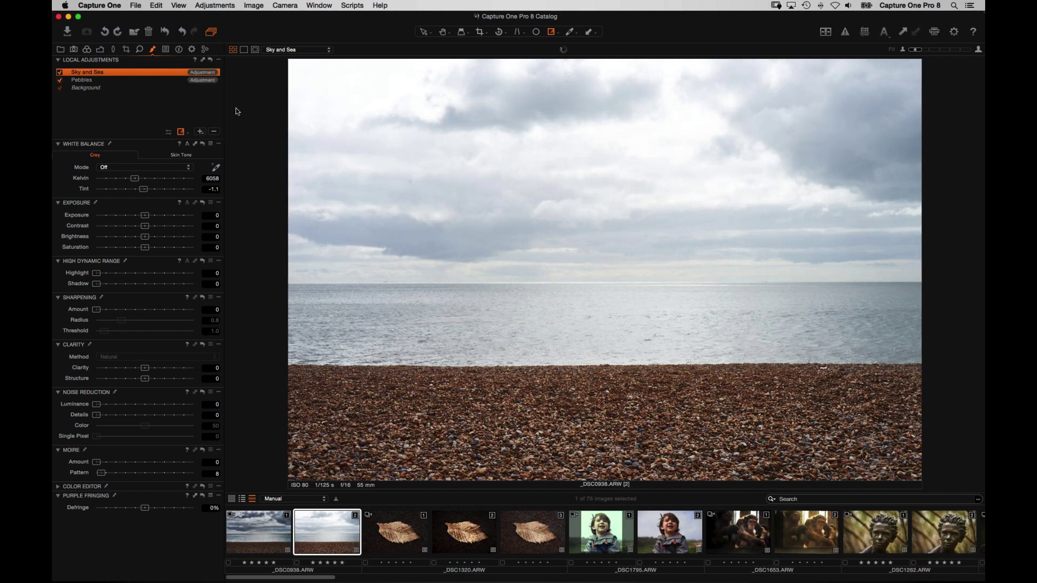
# - Invert the Sky and Sea layer's mask and check its coverage by showing and hiding the mask overlay
pyautogui.rightClick(170, 73)
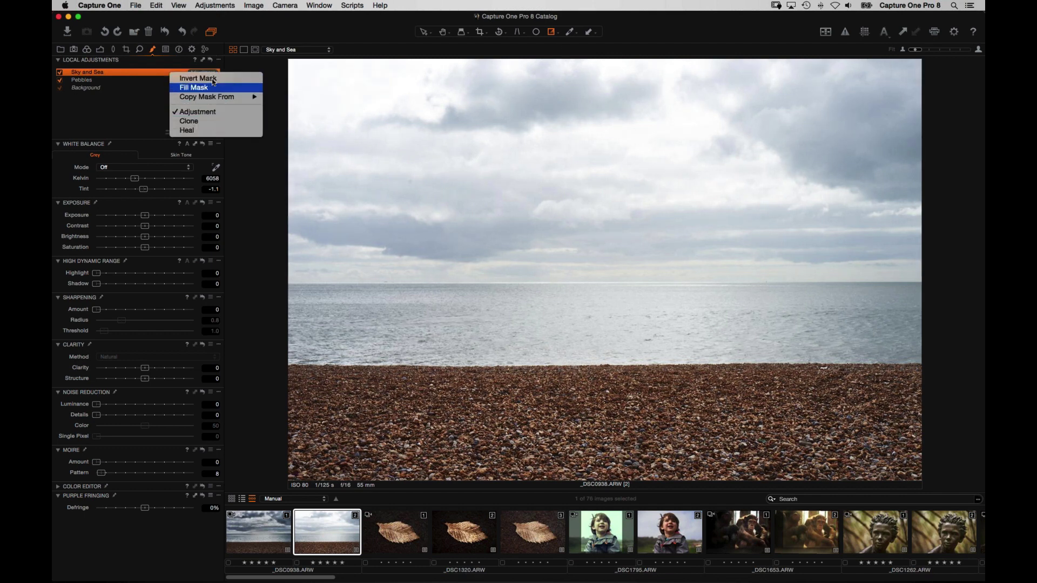
pyautogui.click(319, 207)
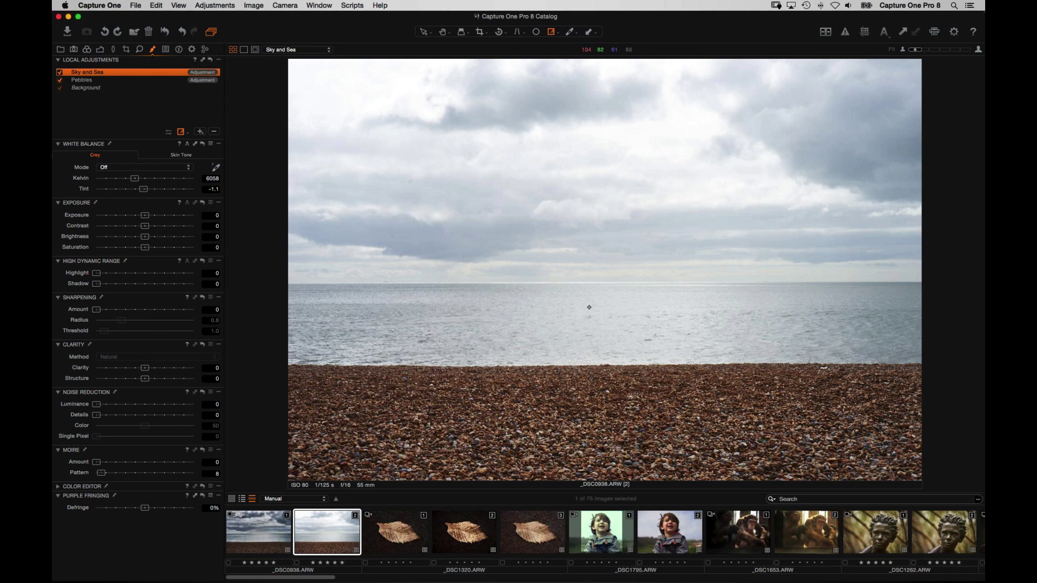
pyautogui.press('m')
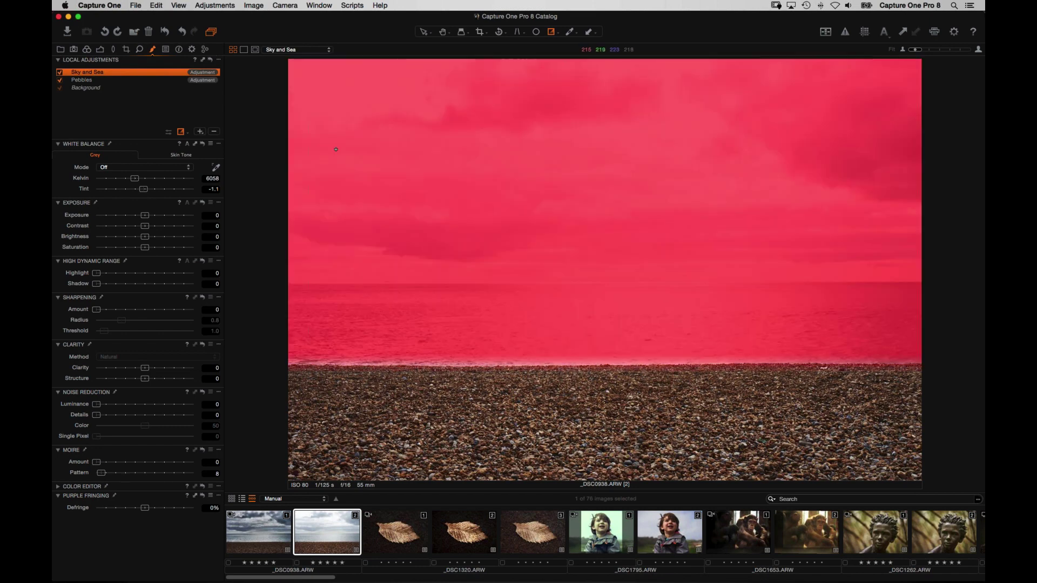
pyautogui.press('m')
pyautogui.press('m')
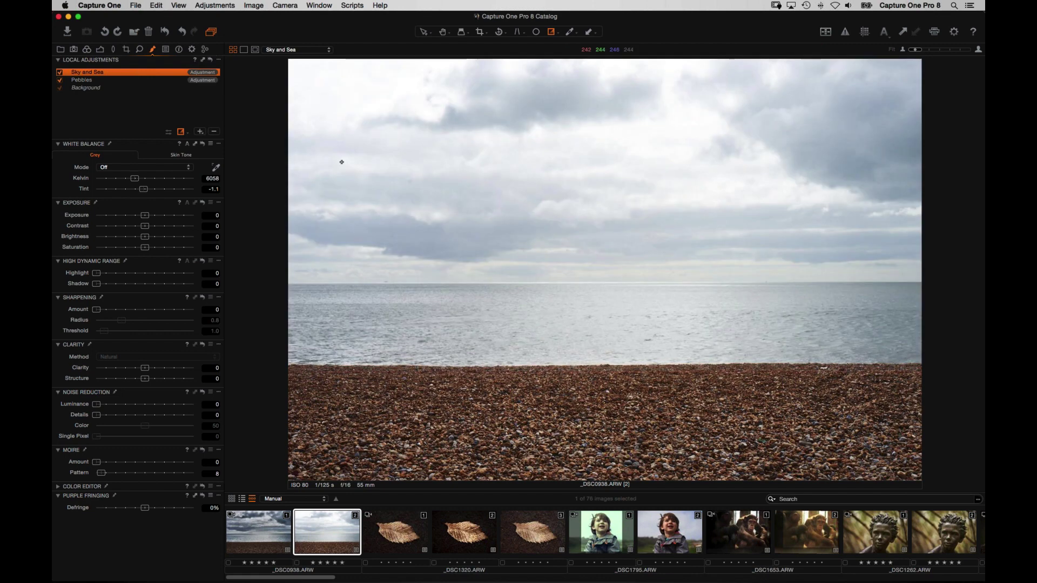
pyautogui.press('m')
# - Show the exposure warning and set the Sky and Sea layer's Exposure to -0.8
pyautogui.click(845, 32)
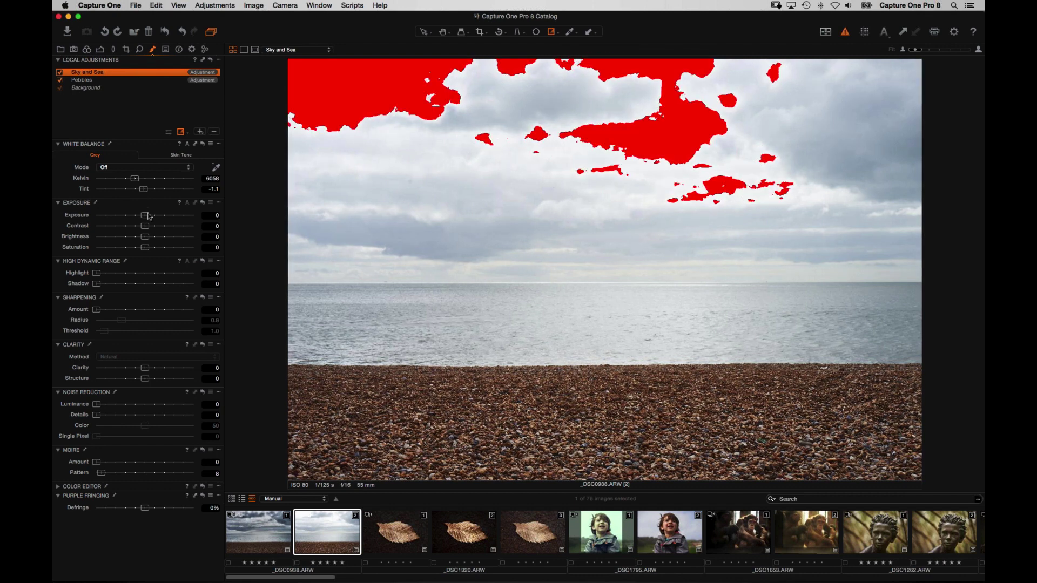
pyautogui.moveTo(145, 215); pyautogui.dragTo(135, 217)
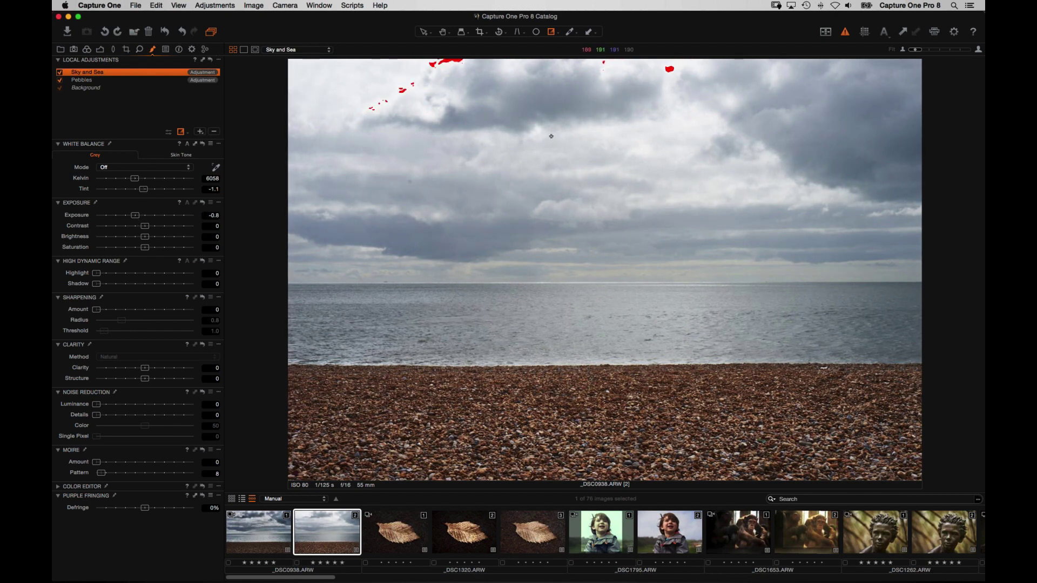
# - Delete the Sky and Sea layer, turn off the exposure warning, and undo the stray gradient drawn on the Pebbles layer
pyautogui.click(214, 132)
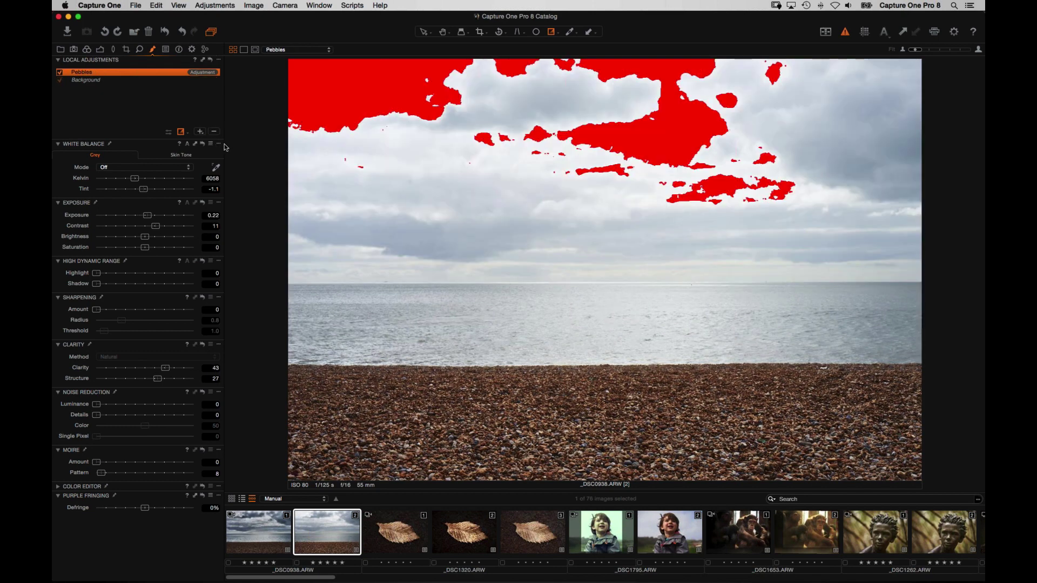
pyautogui.click(845, 32)
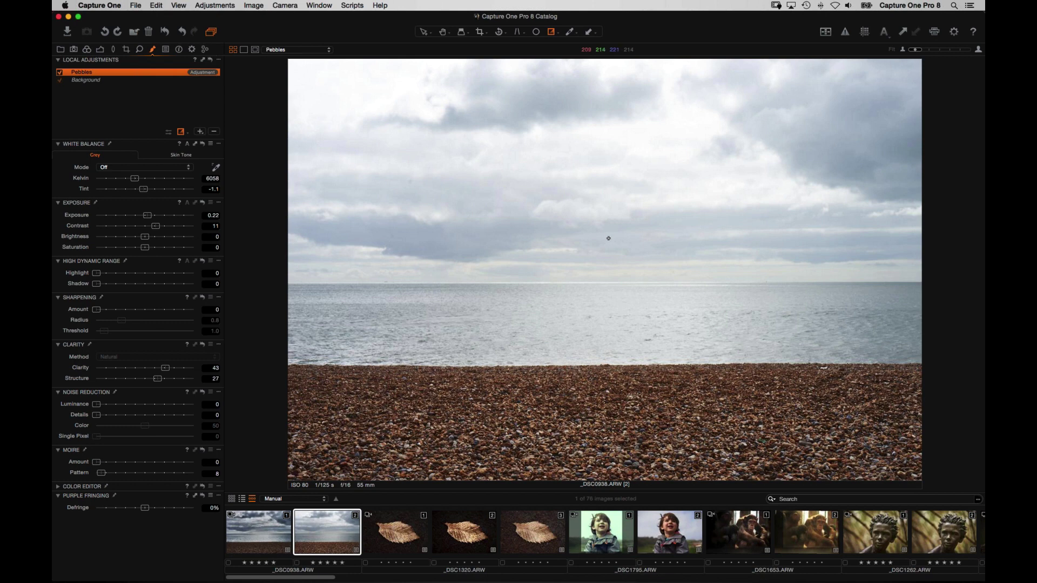
pyautogui.moveTo(606, 260); pyautogui.dragTo(605, 413)
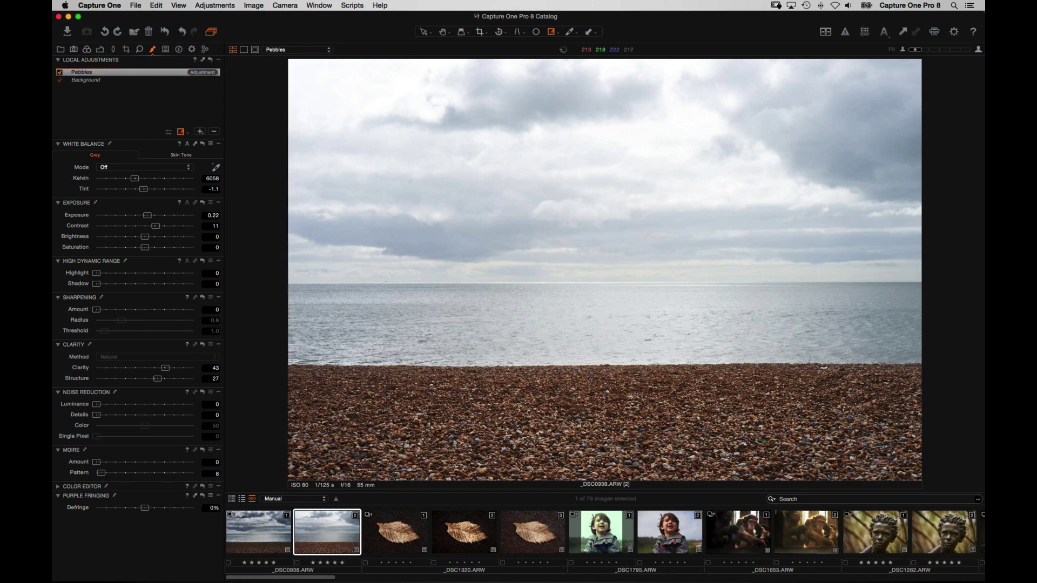
pyautogui.press('super+z')
# - Add a new adjustment layer named Sky and Sea above the Pebbles layer
pyautogui.click(201, 133)
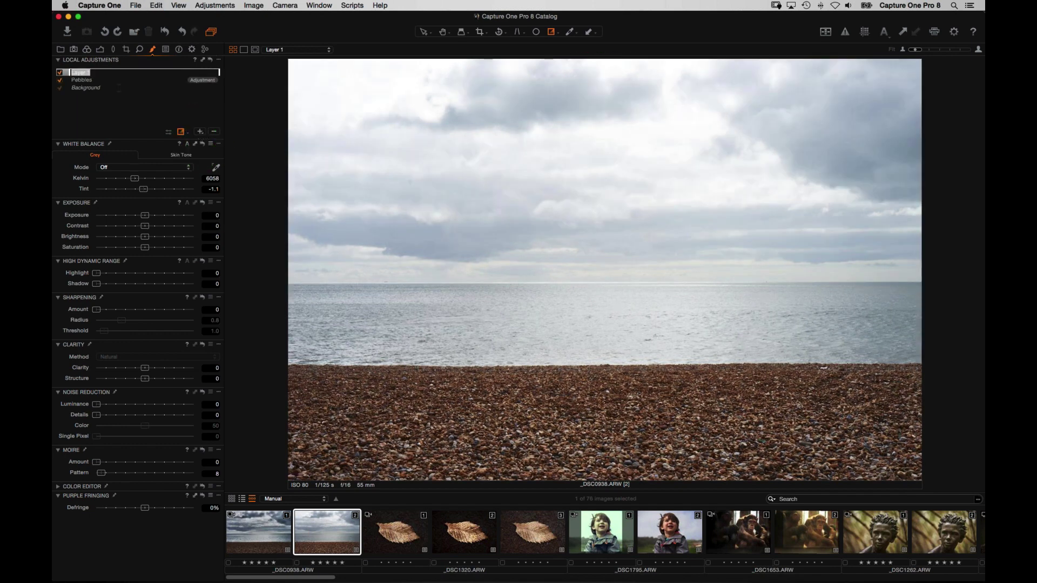
pyautogui.write('Sky and Sea')
pyautogui.press('Return')
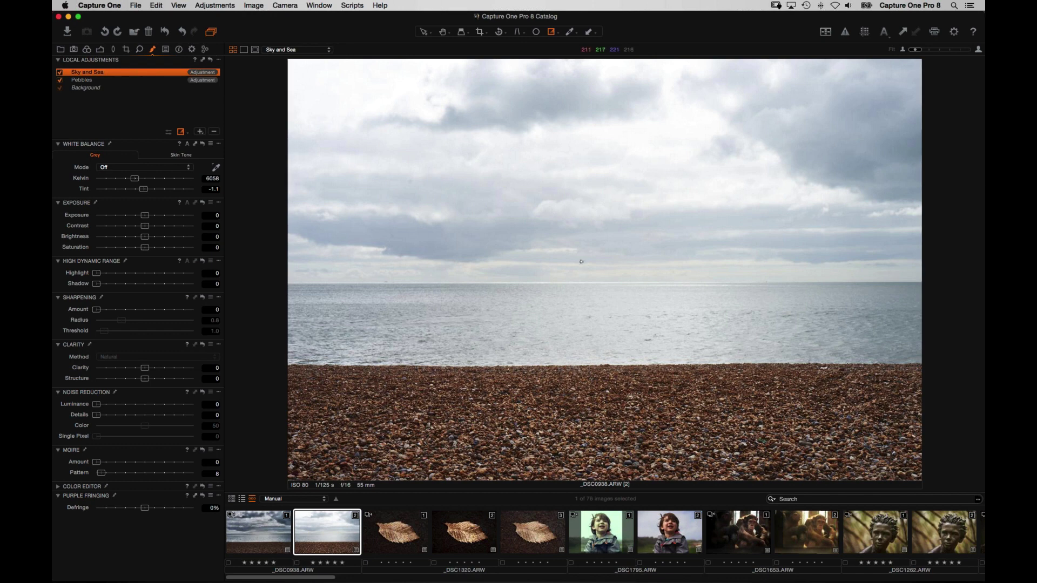
# - Draw a gradient mask downward from the horizon onto the upper beach, redrawing it until it covers the sky and sea
pyautogui.moveTo(584, 269); pyautogui.dragTo(586, 401)
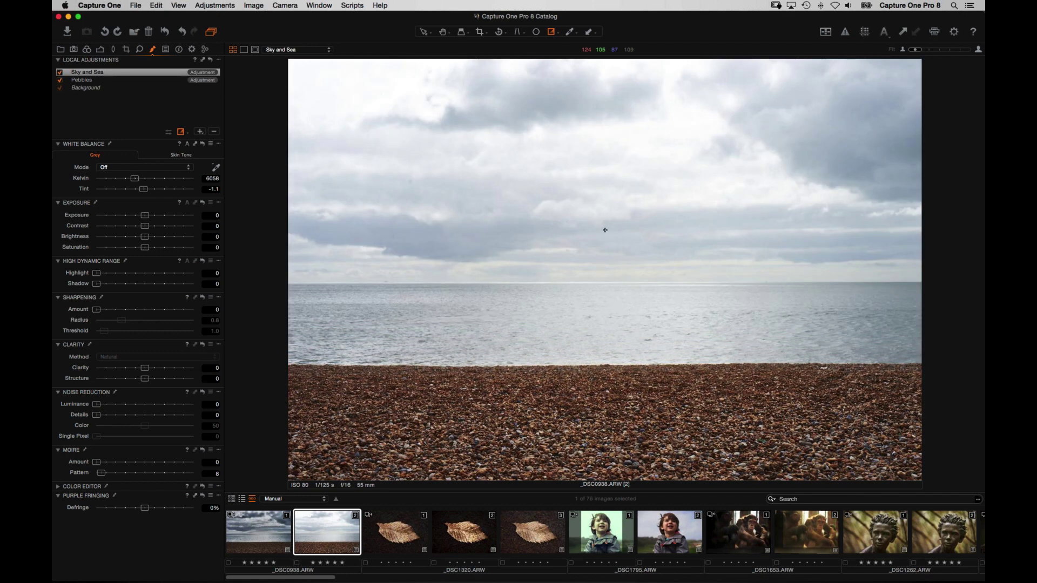
pyautogui.moveTo(594, 274); pyautogui.dragTo(597, 426)
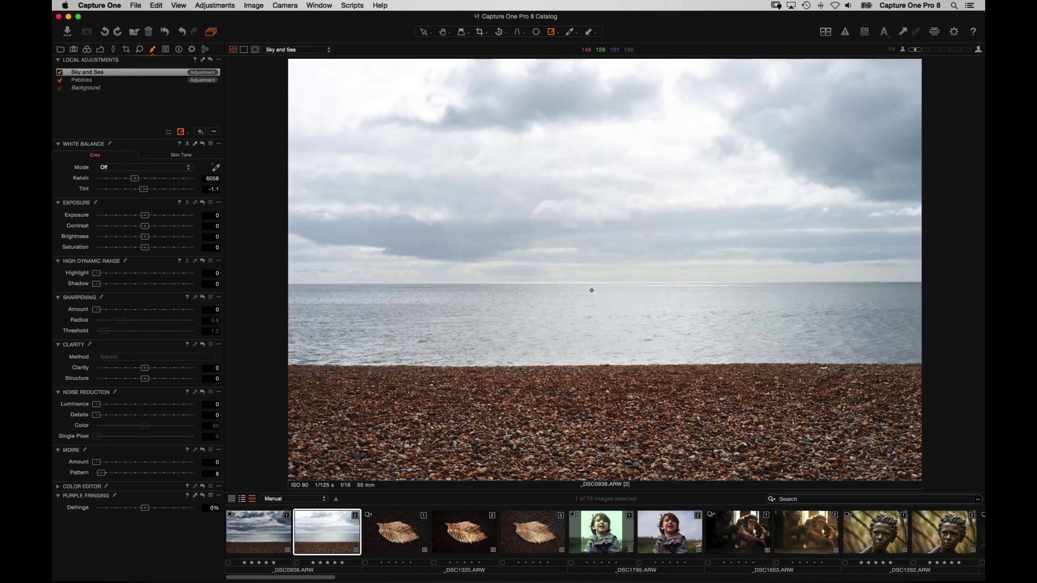
pyautogui.moveTo(589, 296); pyautogui.dragTo(589, 412)
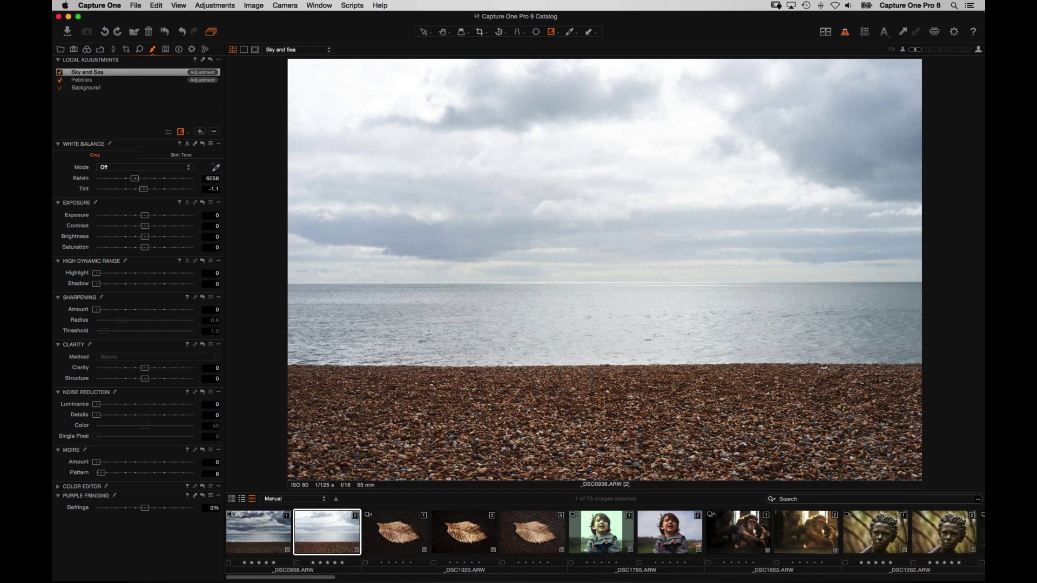
# - Set the Sky and Sea layer's Exposure to -1.02 and Highlight to 20 using the exposure warning as a guide, and hide the warning
pyautogui.moveTo(144, 214); pyautogui.dragTo(135, 217)
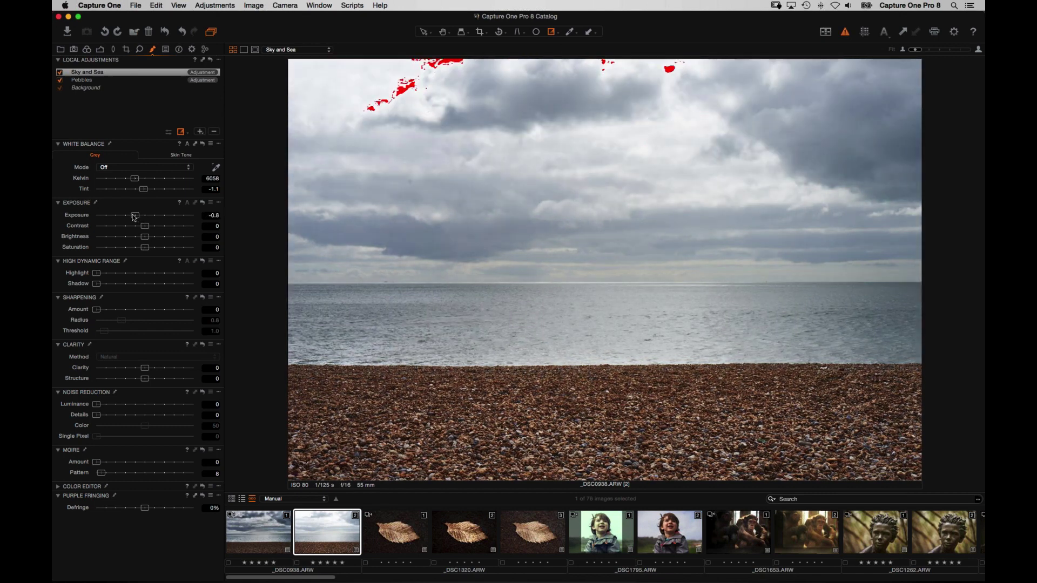
pyautogui.moveTo(134, 217); pyautogui.dragTo(132, 217)
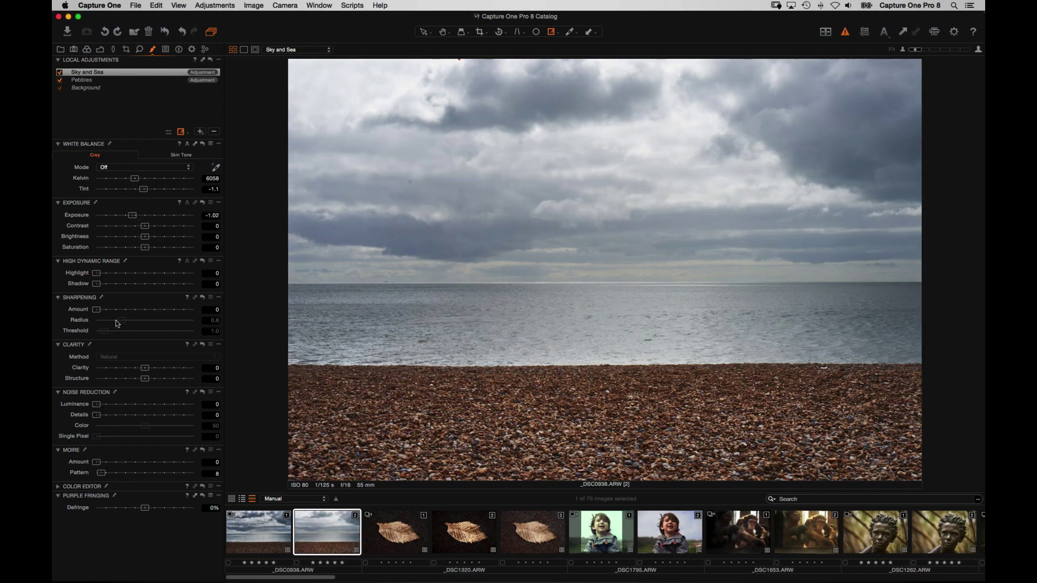
pyautogui.moveTo(97, 273); pyautogui.dragTo(122, 275)
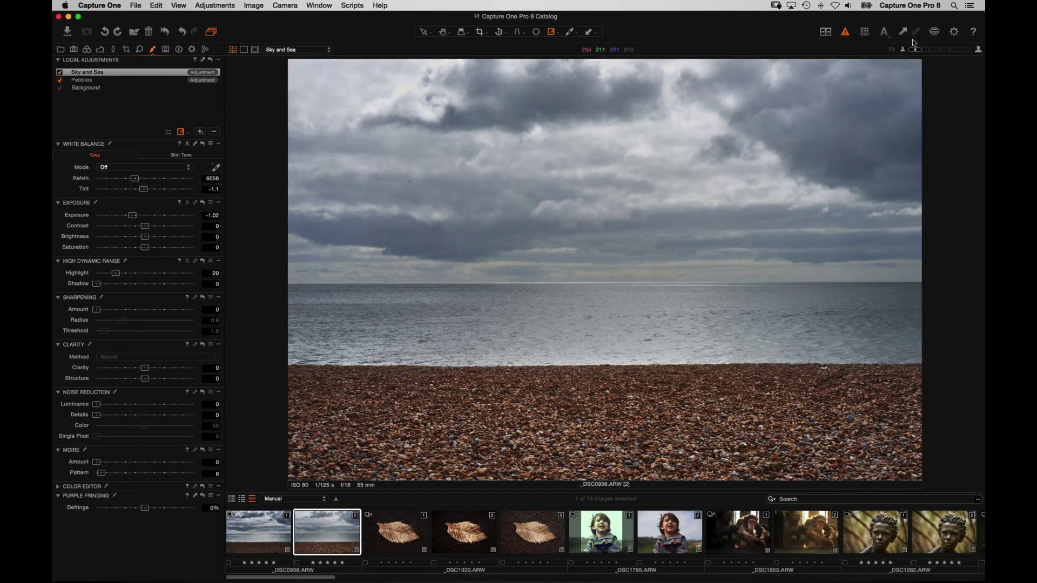
pyautogui.moveTo(864, 32); pyautogui.dragTo(803, 69)
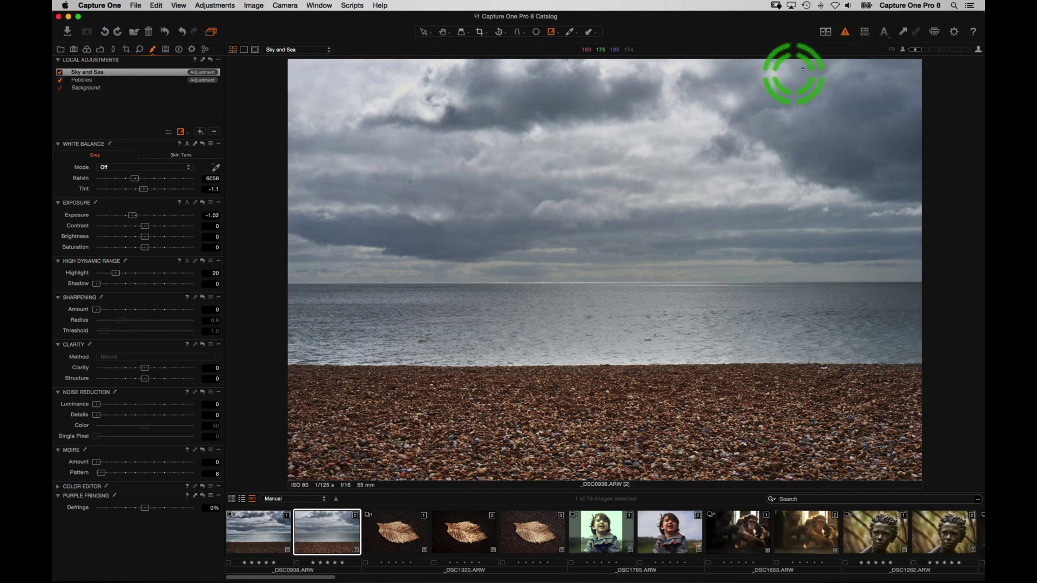
pyautogui.click(845, 31)
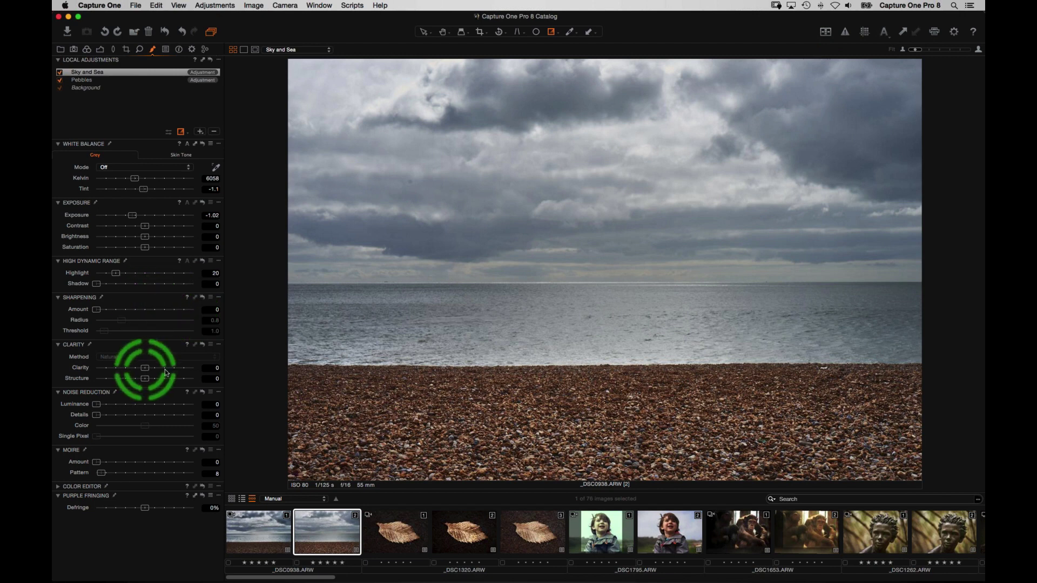
# - Set the Sky and Sea layer's Clarity to 64, Exposure to -1.29 and Contrast to 10
pyautogui.moveTo(166, 372); pyautogui.dragTo(178, 371)
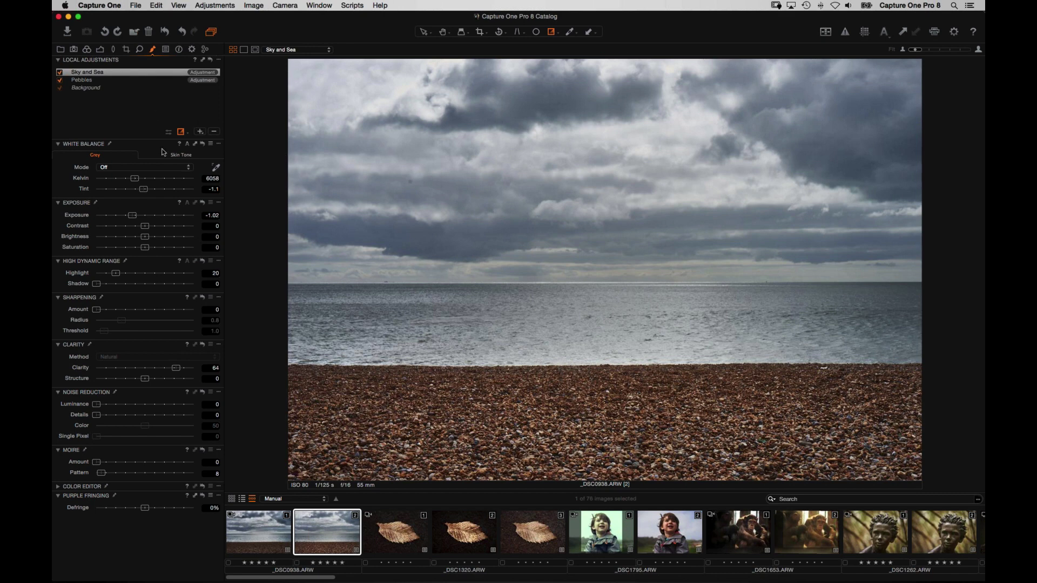
pyautogui.moveTo(133, 215); pyautogui.dragTo(159, 230)
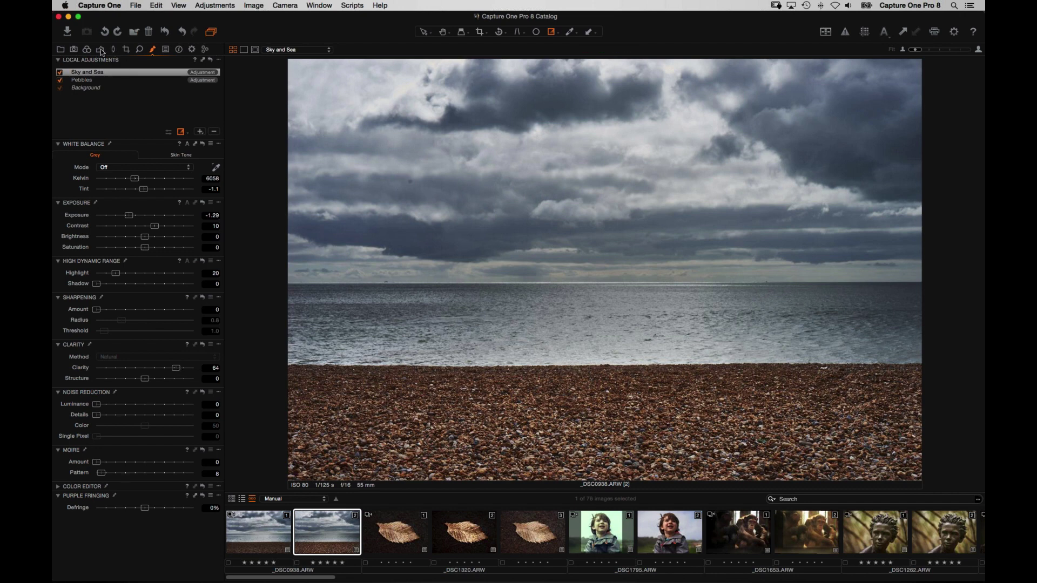
# - Remove the dark dust mark in the clouds with Spot Removal set to Dust, and fit the whole photo in view
pyautogui.click(139, 49)
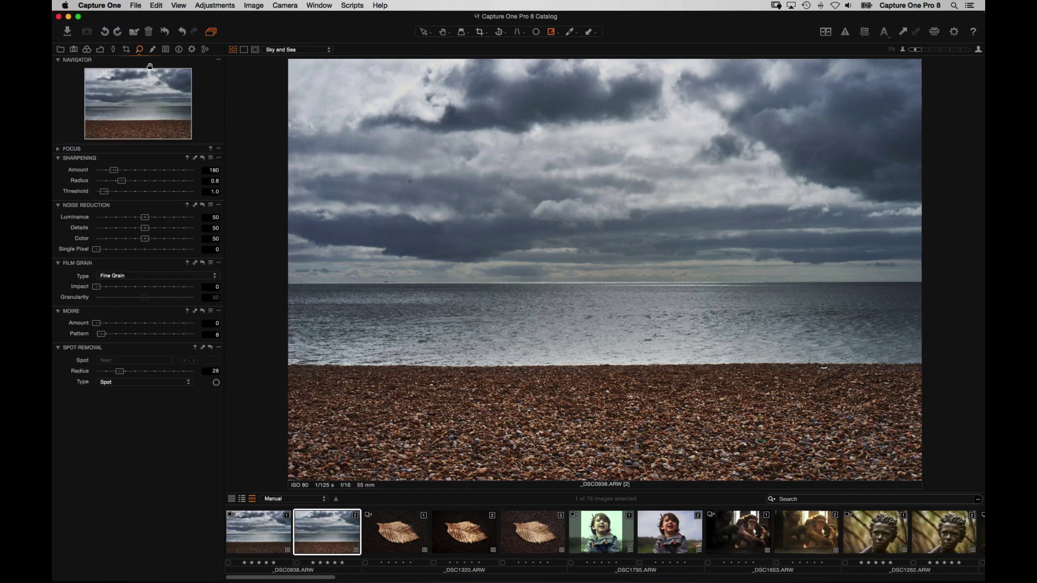
pyautogui.press('h')
pyautogui.click(426, 206)
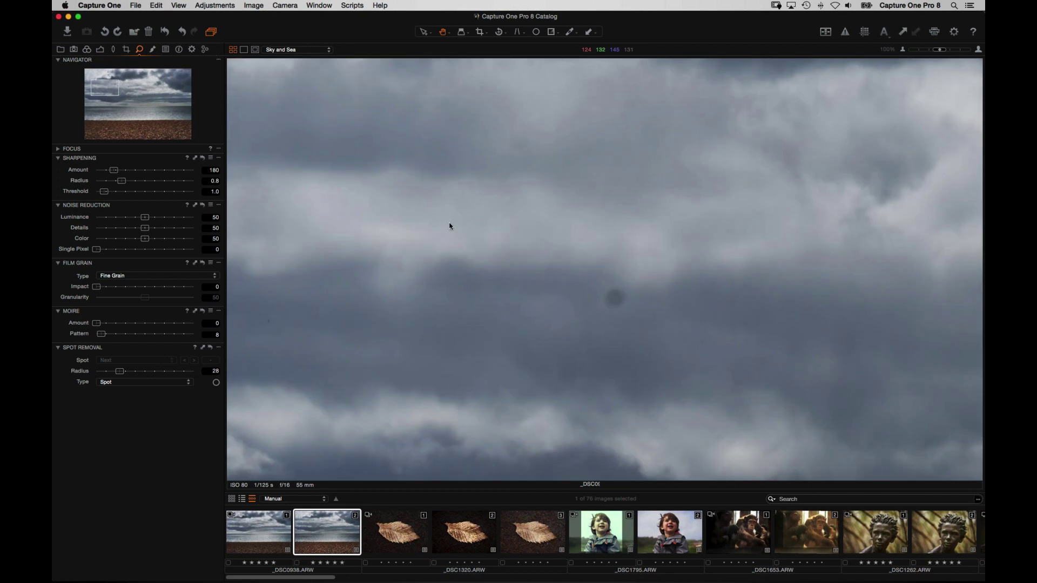
pyautogui.click(120, 372)
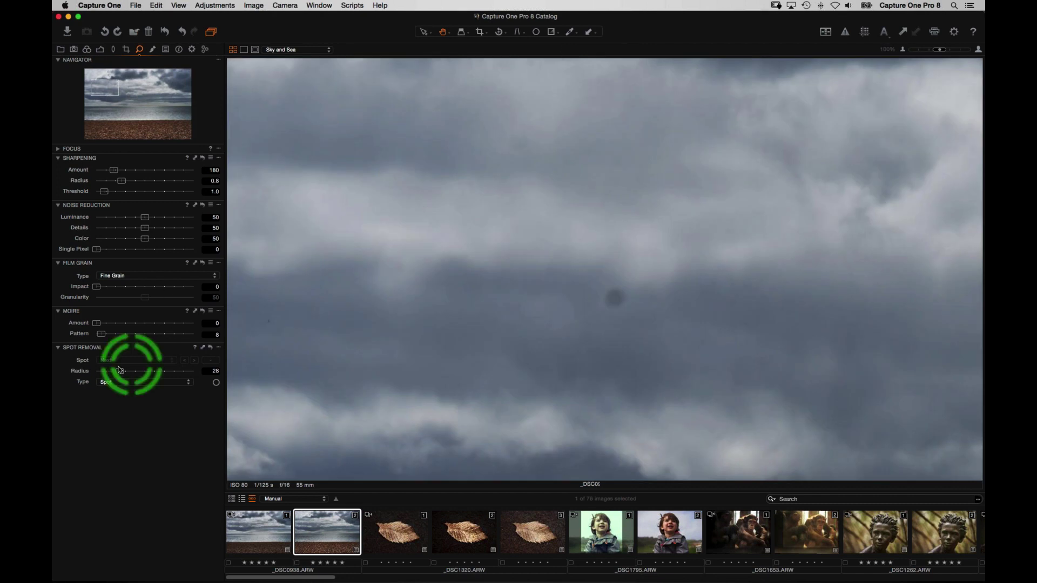
pyautogui.click(130, 380)
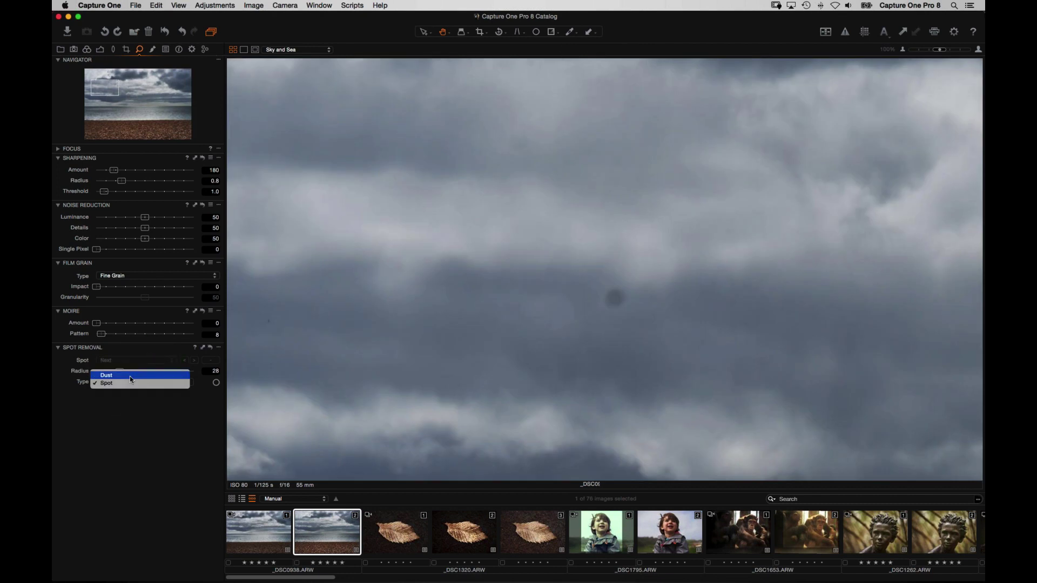
pyautogui.click(134, 375)
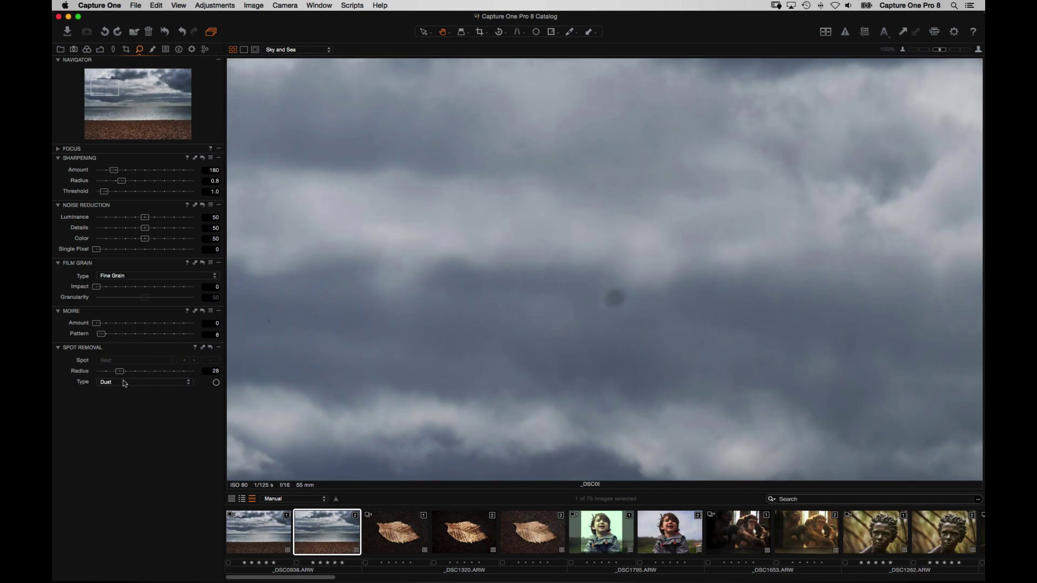
pyautogui.click(216, 382)
pyautogui.click(615, 299)
pyautogui.press('v')
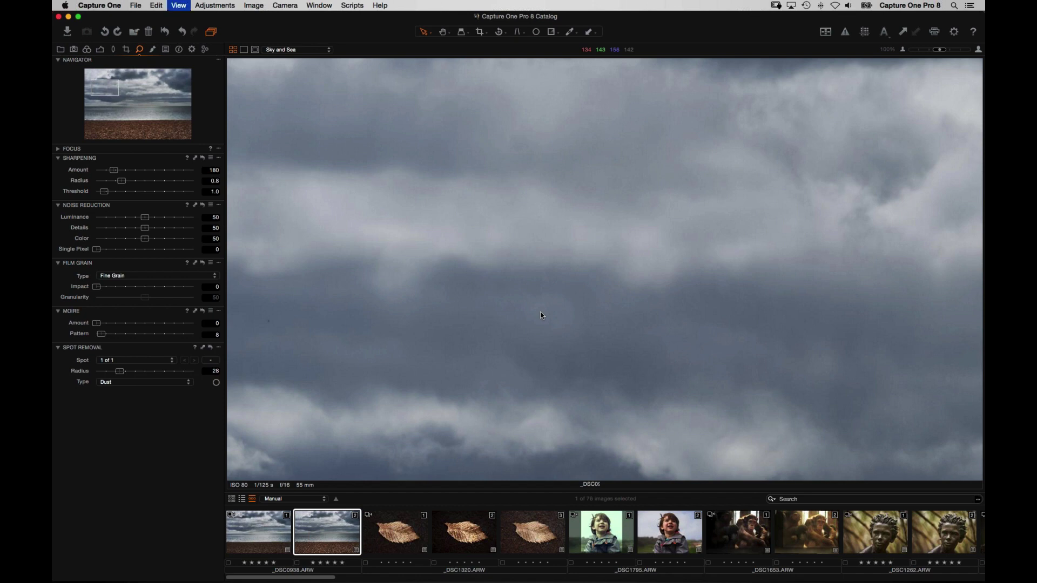
pyautogui.press('super+0')
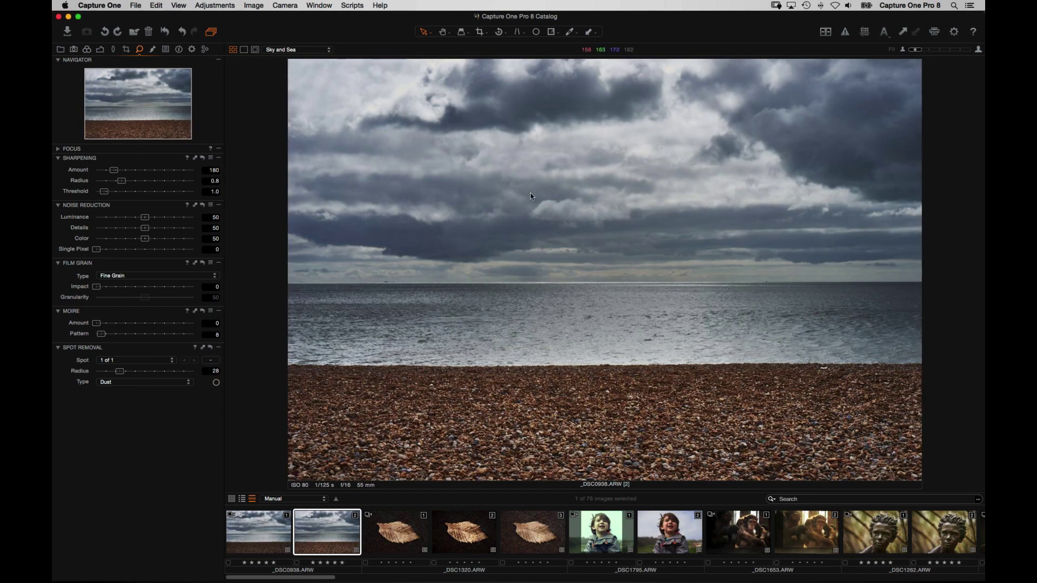
# - Show the proof margin around the photo and add a local adjustment layer named Darken above Sky and Sea
pyautogui.click(152, 49)
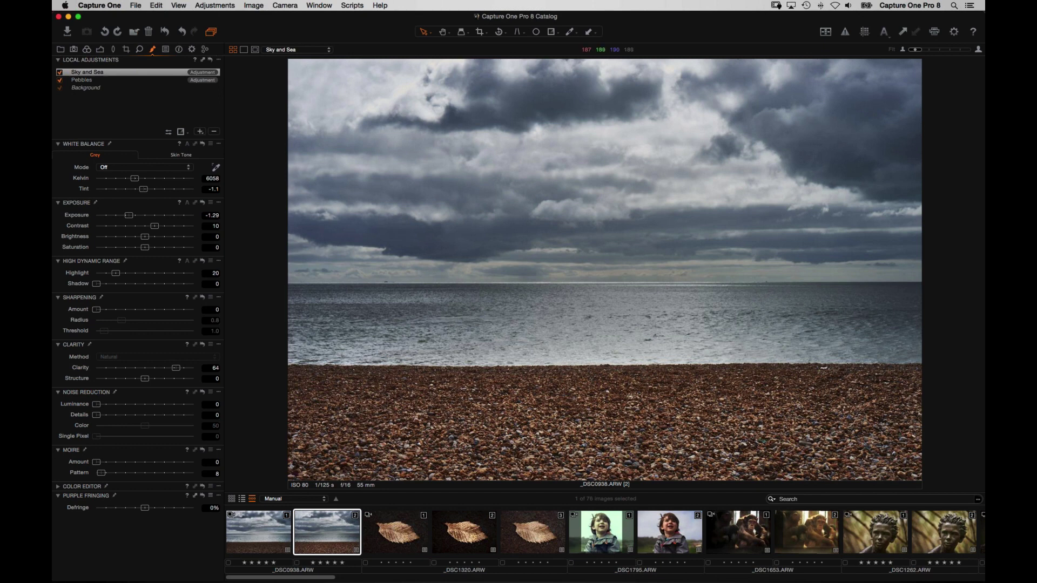
pyautogui.click(255, 50)
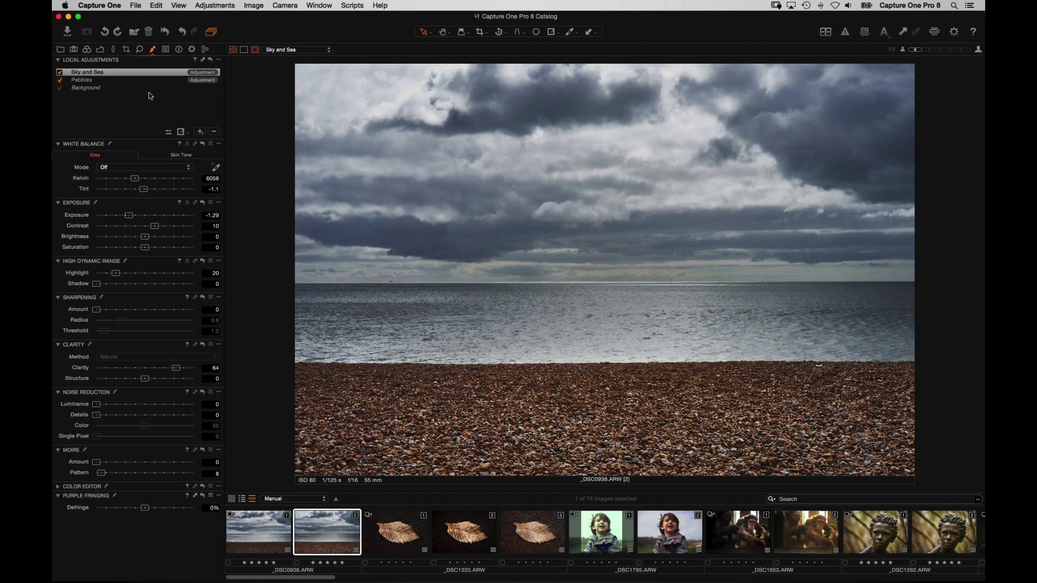
pyautogui.click(200, 131)
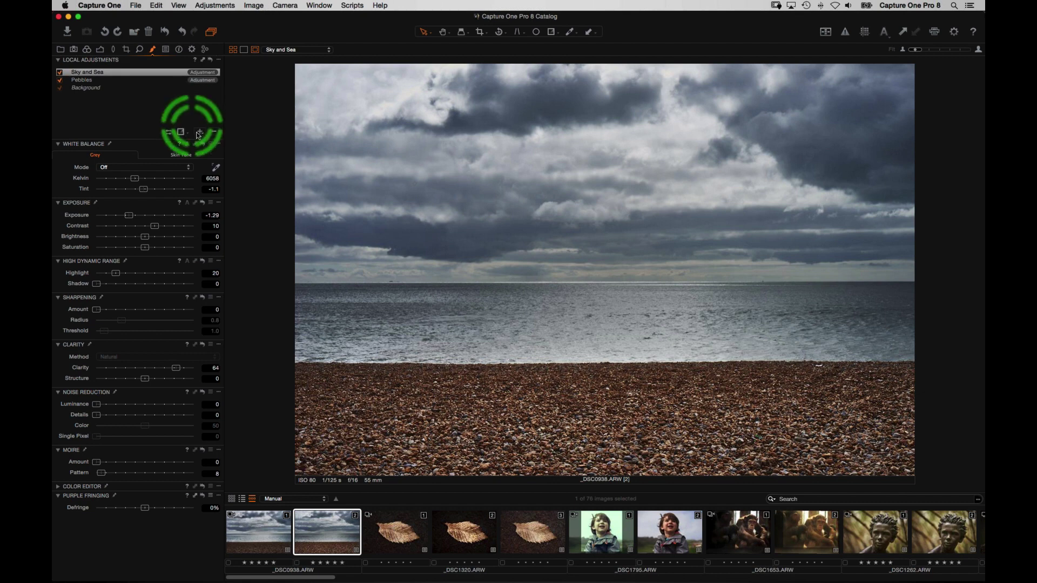
pyautogui.write('Darken')
pyautogui.press('Return')
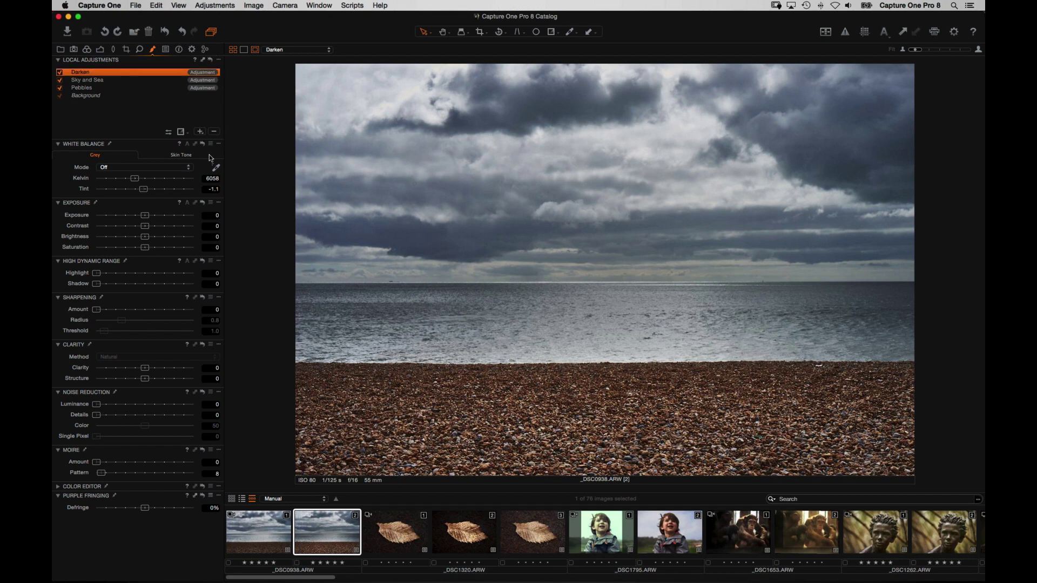
# - Invert the empty mask of the Darken layer to cover the whole photo and set its Exposure to -0.76
pyautogui.rightClick(149, 72)
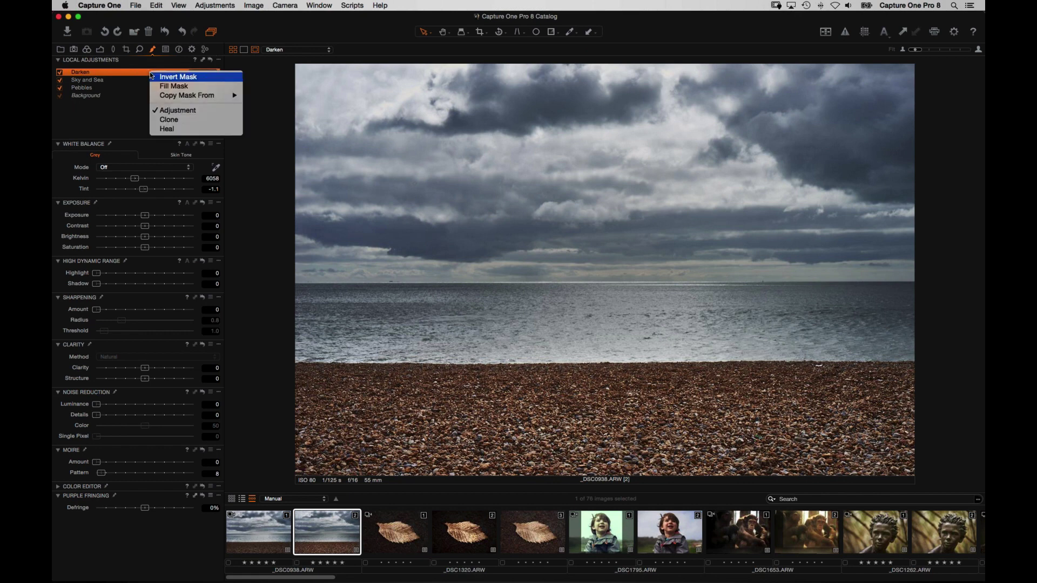
pyautogui.click(177, 77)
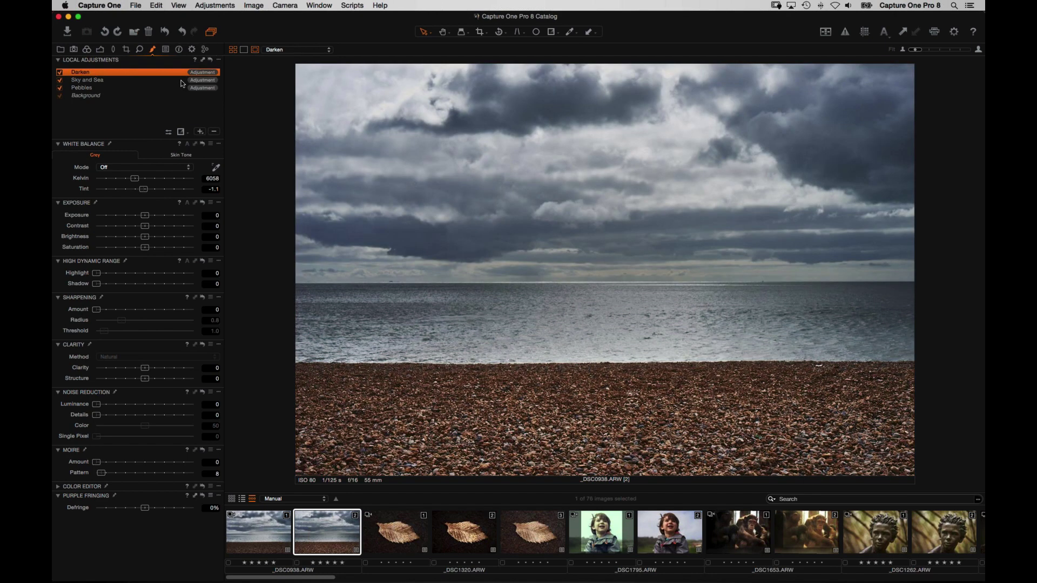
pyautogui.moveTo(144, 217); pyautogui.dragTo(136, 217)
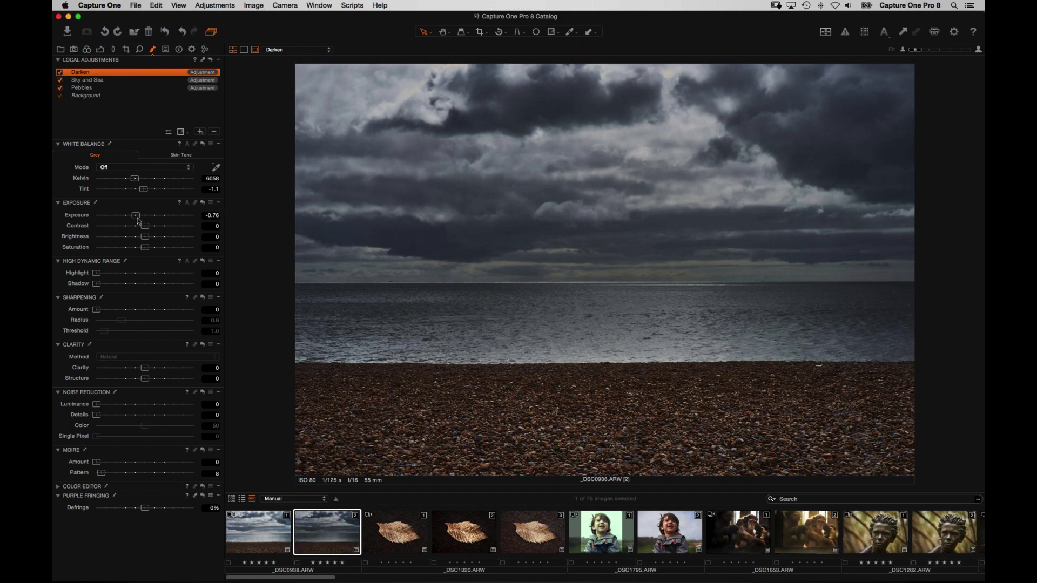
# - Set the Darken layer's Exposure to -1.2 and invert its full mask back to an empty one
pyautogui.moveTo(135, 216); pyautogui.dragTo(130, 218)
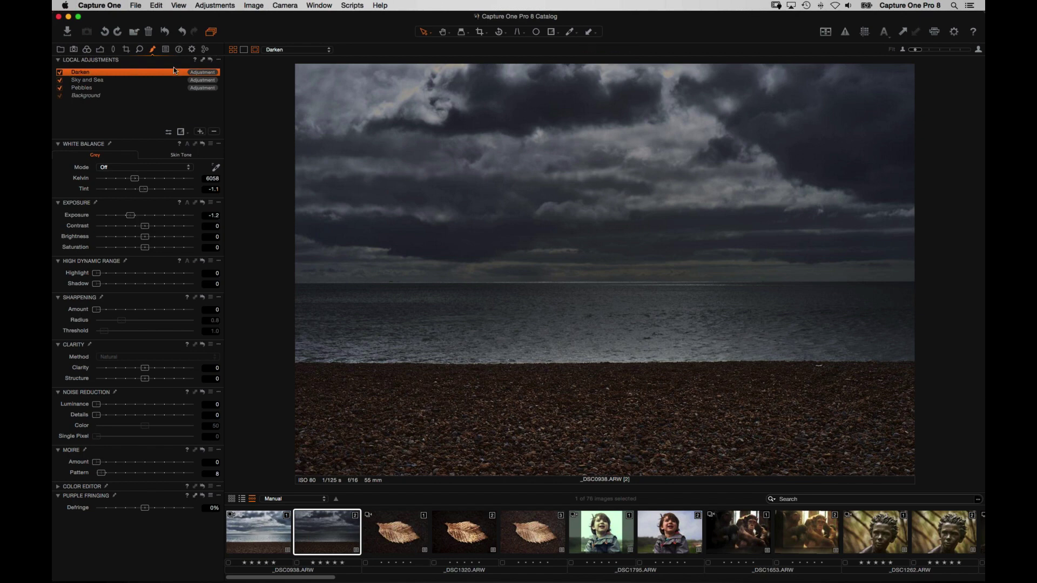
pyautogui.rightClick(154, 76)
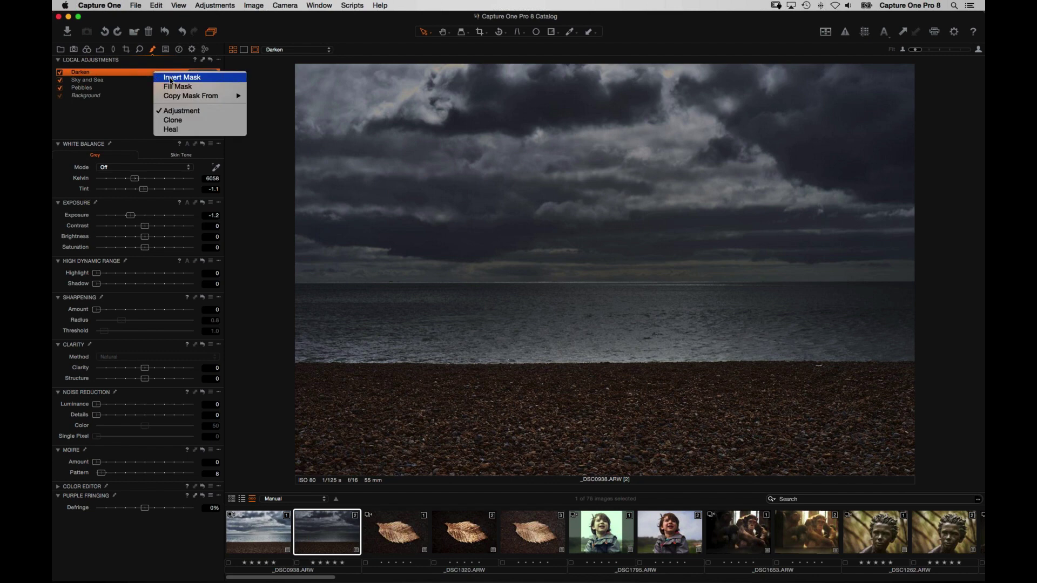
pyautogui.click(171, 78)
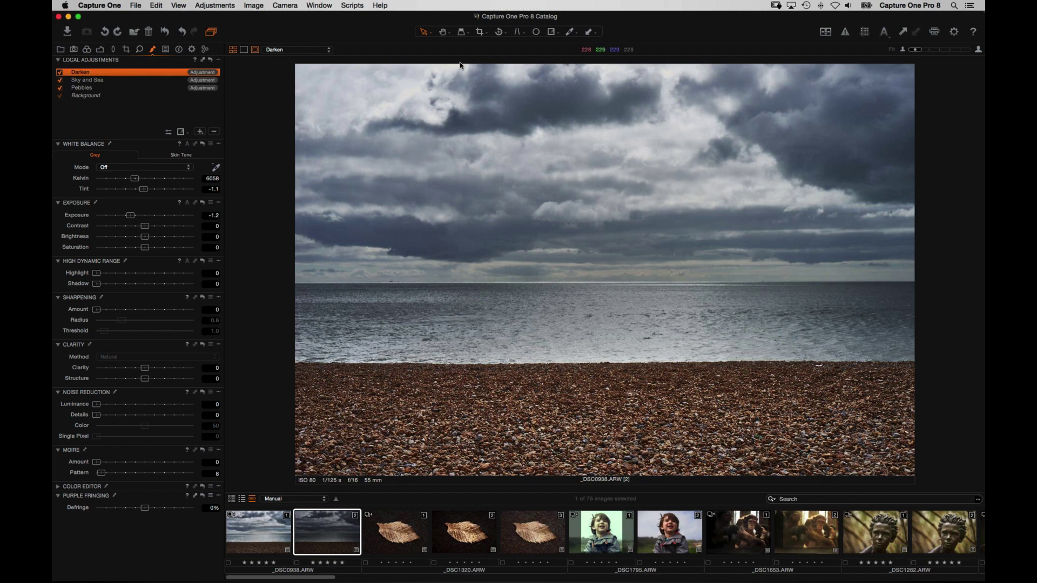
# - Choose the mask drawing brush for the Darken layer, soften its hardness to 22, and undo a test stroke over the clouds
pyautogui.click(182, 132)
pyautogui.click(241, 135)
pyautogui.rightClick(507, 193)
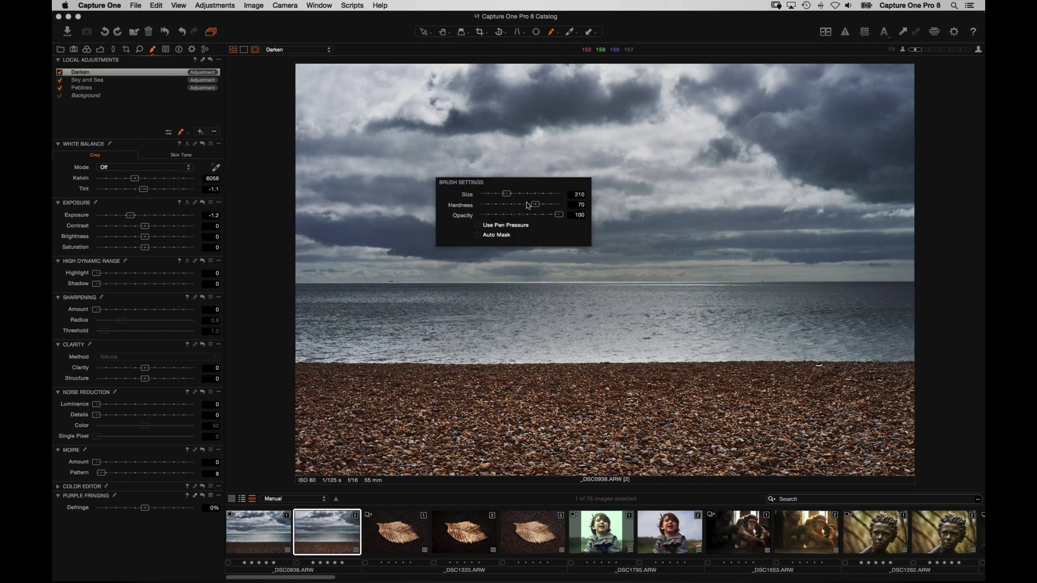
pyautogui.moveTo(535, 205)
pyautogui.mouseDown()
pyautogui.moveTo(497, 204)
pyautogui.moveTo(512, 194)
pyautogui.mouseUp()
pyautogui.moveTo(438, 75)
pyautogui.mouseDown()
pyautogui.moveTo(406, 113)
pyautogui.moveTo(405, 97)
pyautogui.moveTo(359, 83)
pyautogui.moveTo(308, 87)
pyautogui.moveTo(312, 122)
pyautogui.moveTo(443, 87)
pyautogui.mouseUp()
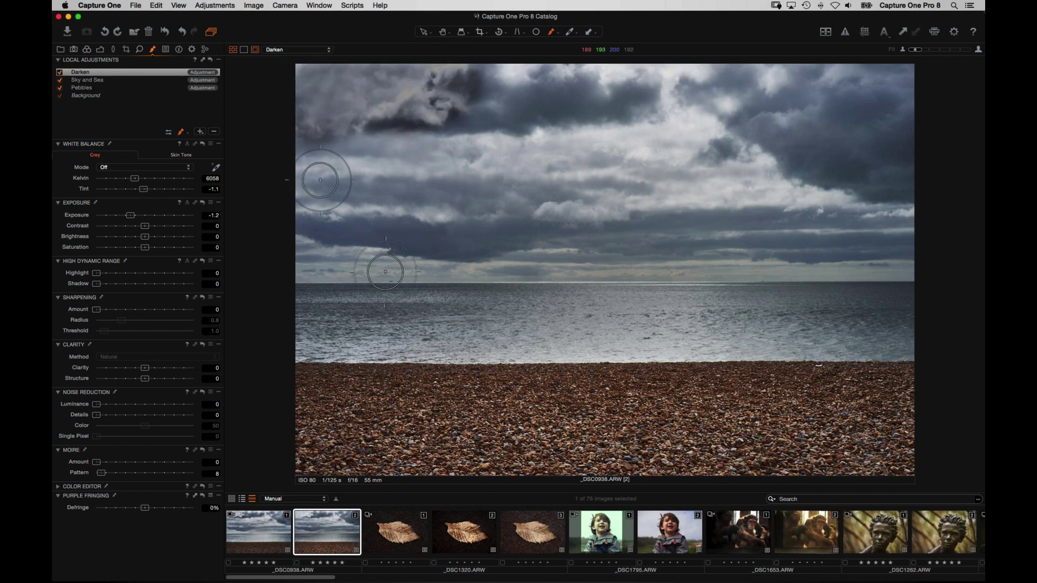
pyautogui.press('super+z')
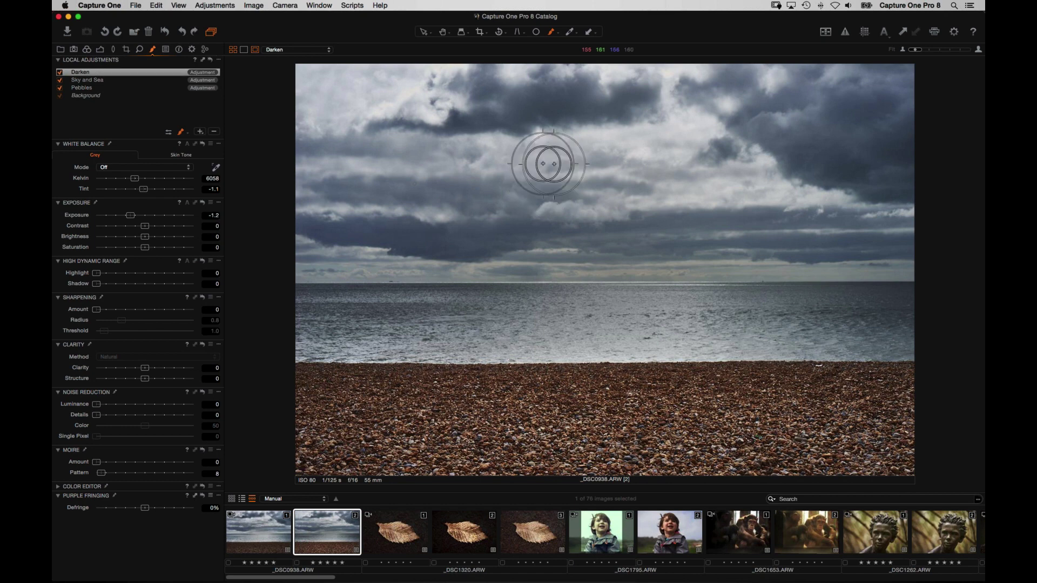
# - Lower the brush opacity to 8 and brush gradual darkening over the bright clouds in the upper sky
pyautogui.rightClick(544, 166)
pyautogui.moveTo(589, 189); pyautogui.dragTo(516, 187)
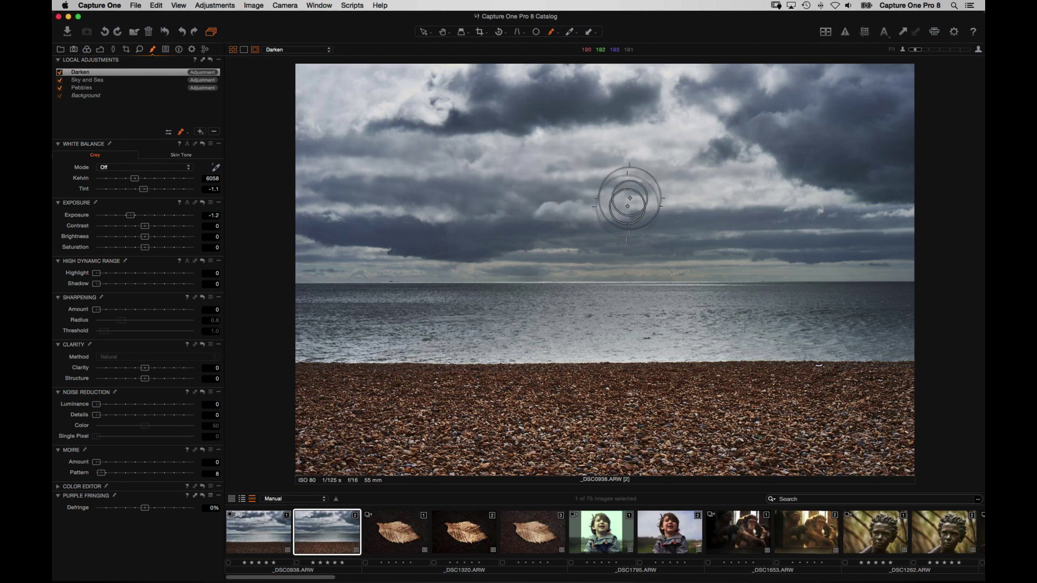
pyautogui.rightClick(596, 235)
pyautogui.moveTo(444, 99)
pyautogui.mouseDown()
pyautogui.moveTo(407, 109)
pyautogui.moveTo(411, 98)
pyautogui.moveTo(308, 77)
pyautogui.moveTo(333, 81)
pyautogui.moveTo(312, 118)
pyautogui.mouseUp()
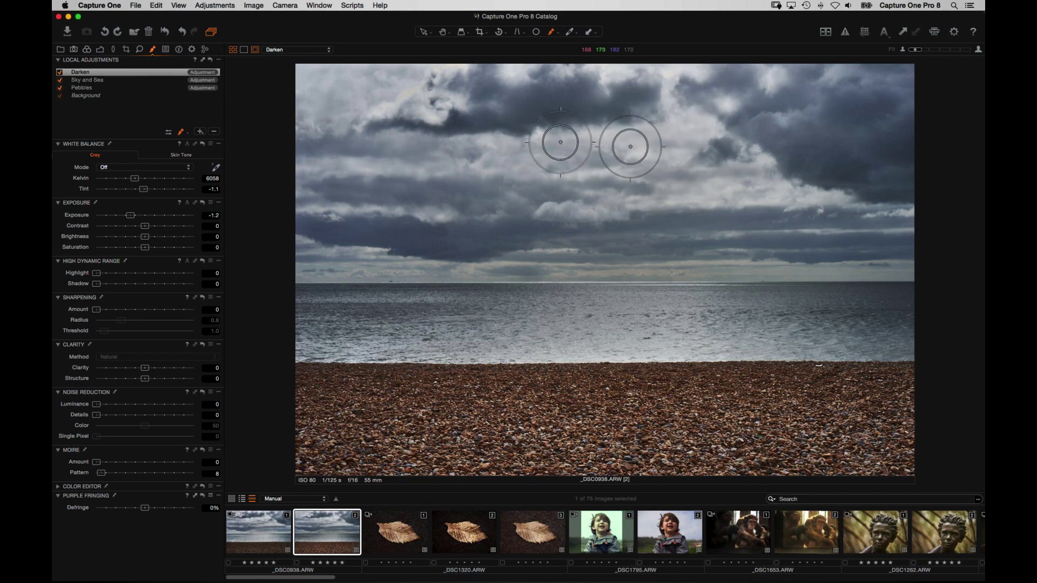
pyautogui.moveTo(694, 138)
pyautogui.mouseDown()
pyautogui.moveTo(459, 153)
pyautogui.moveTo(684, 140)
pyautogui.moveTo(504, 150)
pyautogui.mouseUp()
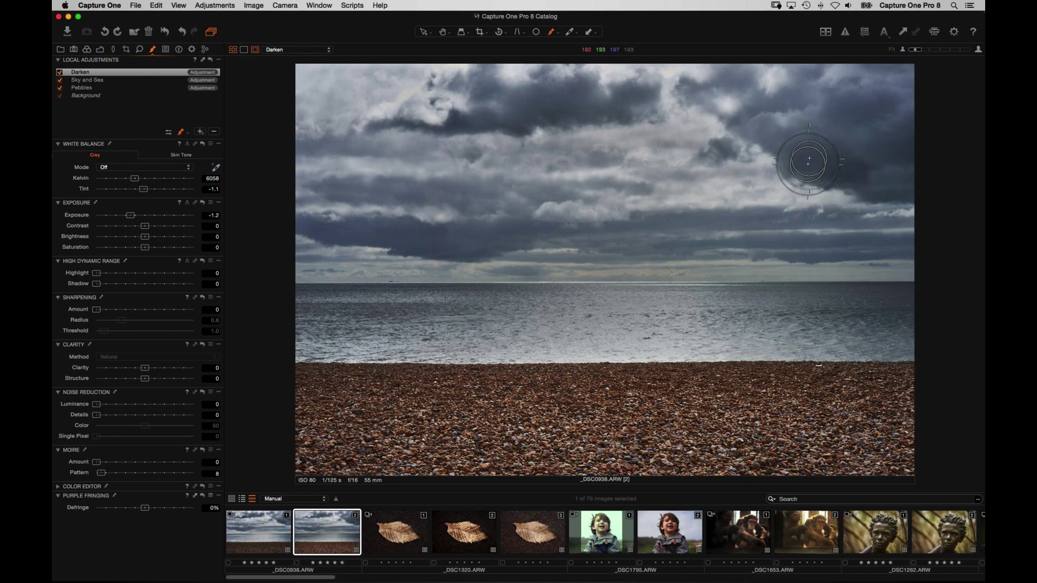
# - Enlarge the mask brush to size 470 and brush more darkening across the clouds toward the photo's right edge
pyautogui.rightClick(518, 119)
pyautogui.moveTo(521, 122); pyautogui.dragTo(511, 122)
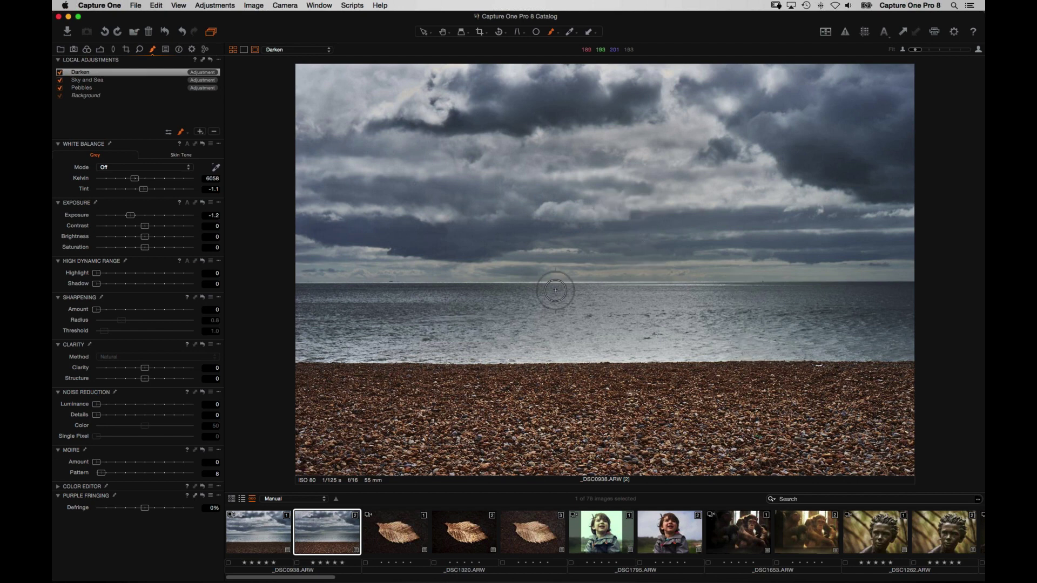
pyautogui.rightClick(561, 230)
pyautogui.moveTo(540, 208); pyautogui.dragTo(562, 208)
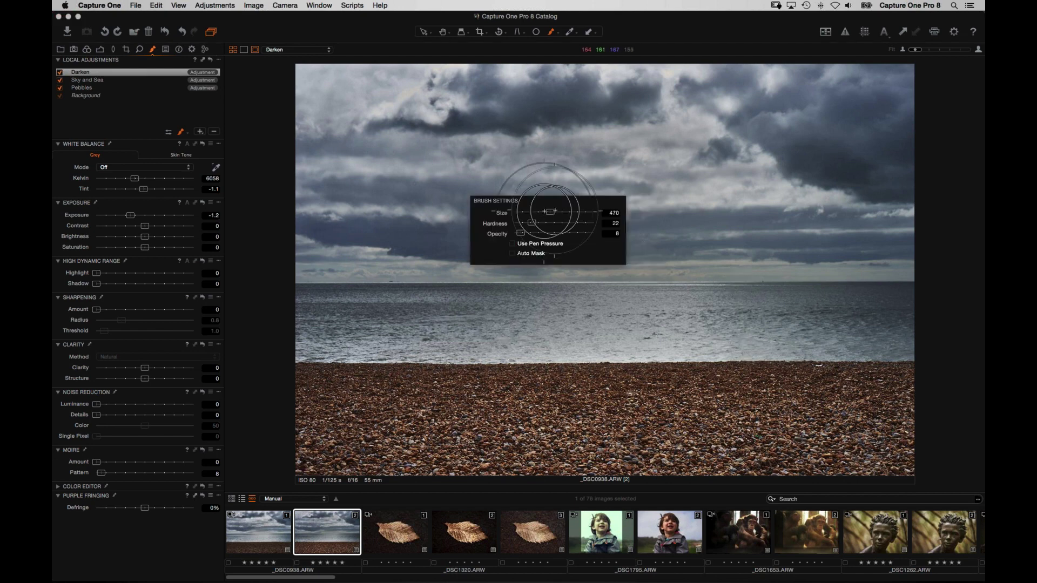
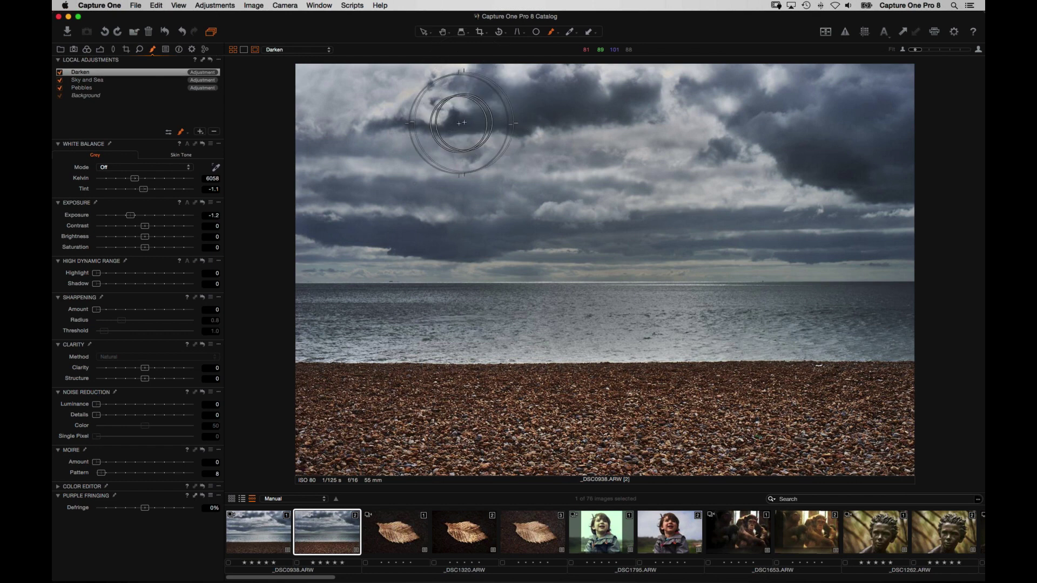
pyautogui.rightClick(453, 122)
pyautogui.moveTo(464, 122)
pyautogui.mouseDown()
pyautogui.moveTo(518, 135)
pyautogui.moveTo(636, 94)
pyautogui.moveTo(591, 99)
pyautogui.moveTo(584, 82)
pyautogui.moveTo(547, 72)
pyautogui.moveTo(493, 92)
pyautogui.moveTo(478, 84)
pyautogui.moveTo(481, 108)
pyautogui.moveTo(693, 136)
pyautogui.moveTo(795, 186)
pyautogui.moveTo(787, 144)
pyautogui.moveTo(813, 143)
pyautogui.moveTo(896, 186)
pyautogui.mouseUp()
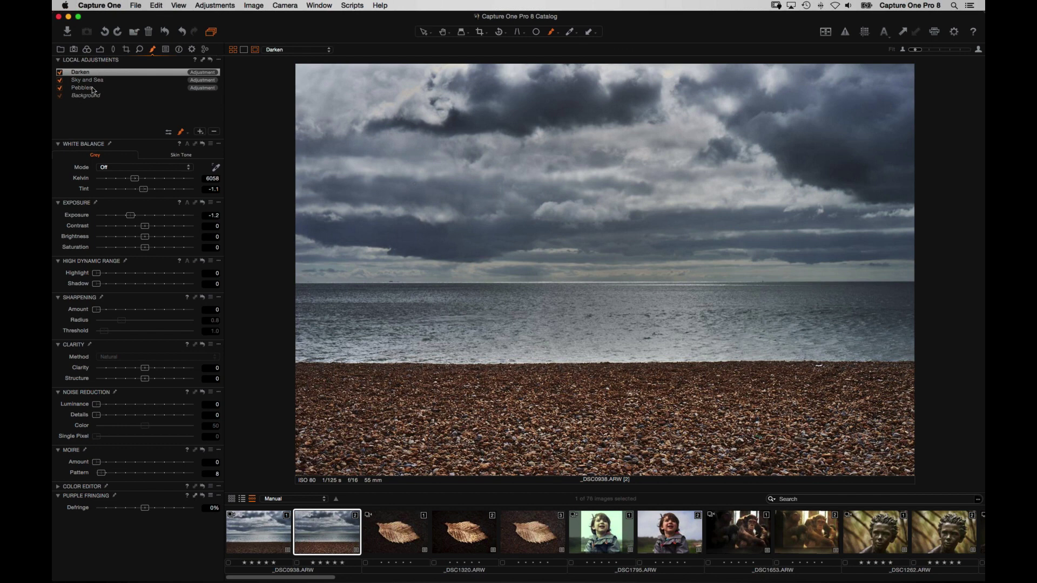
# - Switch the Darken layer off and on twice to compare the sky with and without the brushed darkening
pyautogui.click(60, 73)
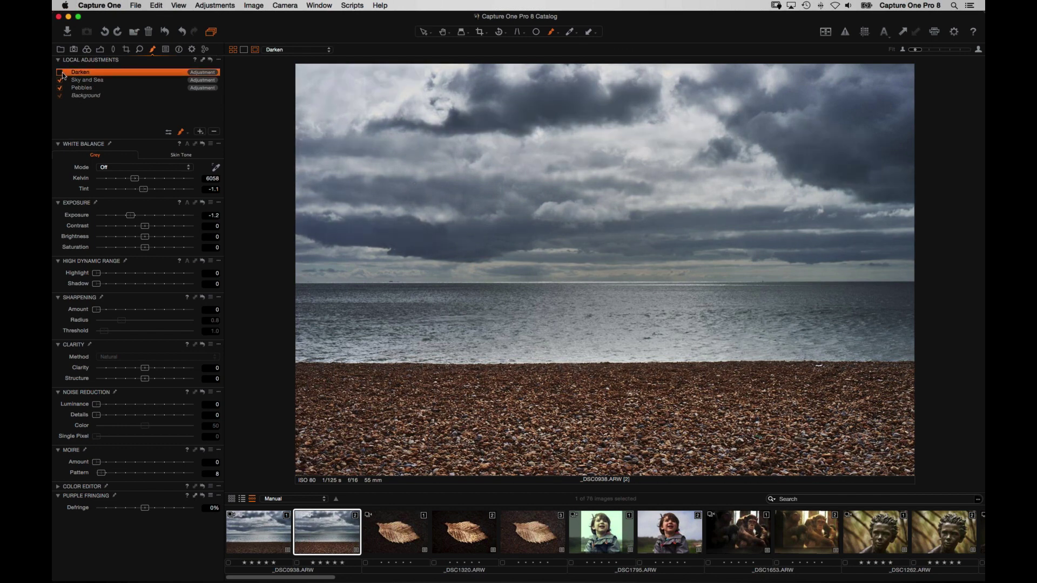
pyautogui.click(60, 73)
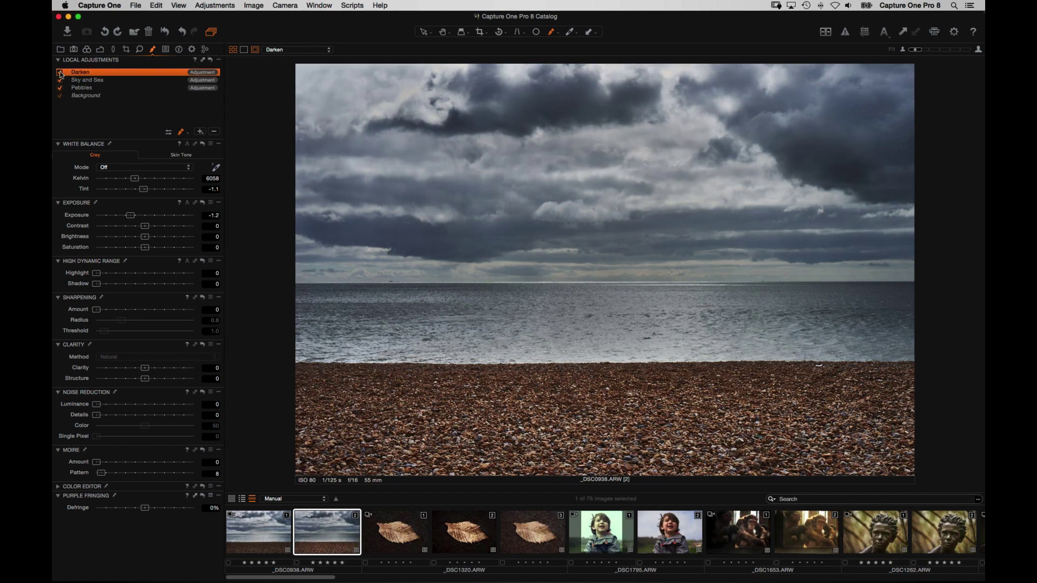
pyautogui.click(60, 73)
pyautogui.click(60, 73)
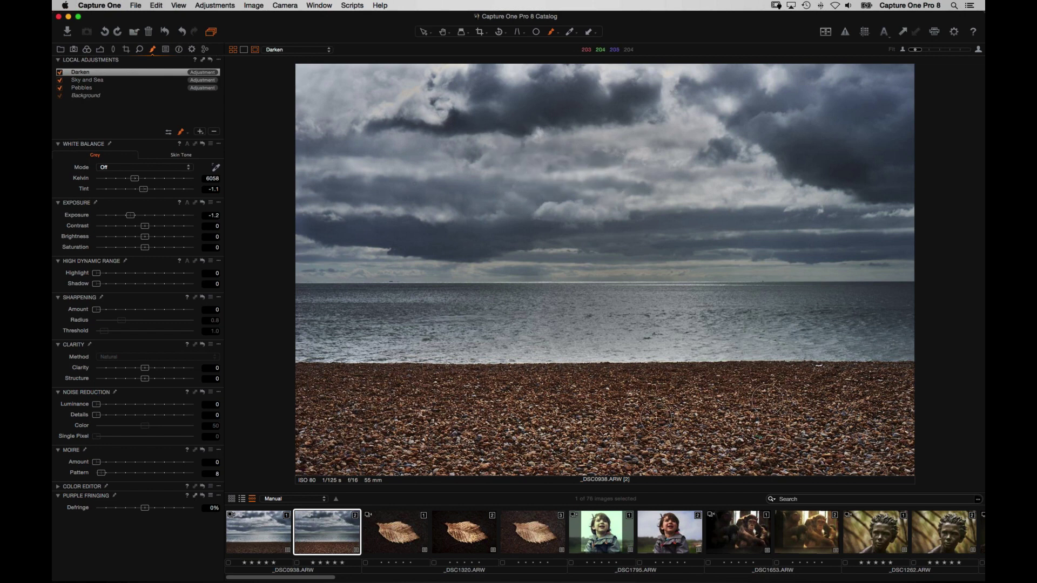
# - Brush more darkening onto the upper-left clouds and set the Darken layer's Exposure to -1.41
pyautogui.rightClick(534, 413)
pyautogui.moveTo(354, 118)
pyautogui.mouseDown()
pyautogui.moveTo(404, 91)
pyautogui.moveTo(424, 101)
pyautogui.moveTo(390, 87)
pyautogui.moveTo(396, 79)
pyautogui.moveTo(420, 103)
pyautogui.moveTo(537, 111)
pyautogui.moveTo(381, 91)
pyautogui.moveTo(338, 112)
pyautogui.moveTo(390, 79)
pyautogui.moveTo(356, 100)
pyautogui.mouseUp()
pyautogui.moveTo(130, 216)
pyautogui.mouseDown()
pyautogui.moveTo(116, 216)
pyautogui.moveTo(129, 215)
pyautogui.mouseUp()
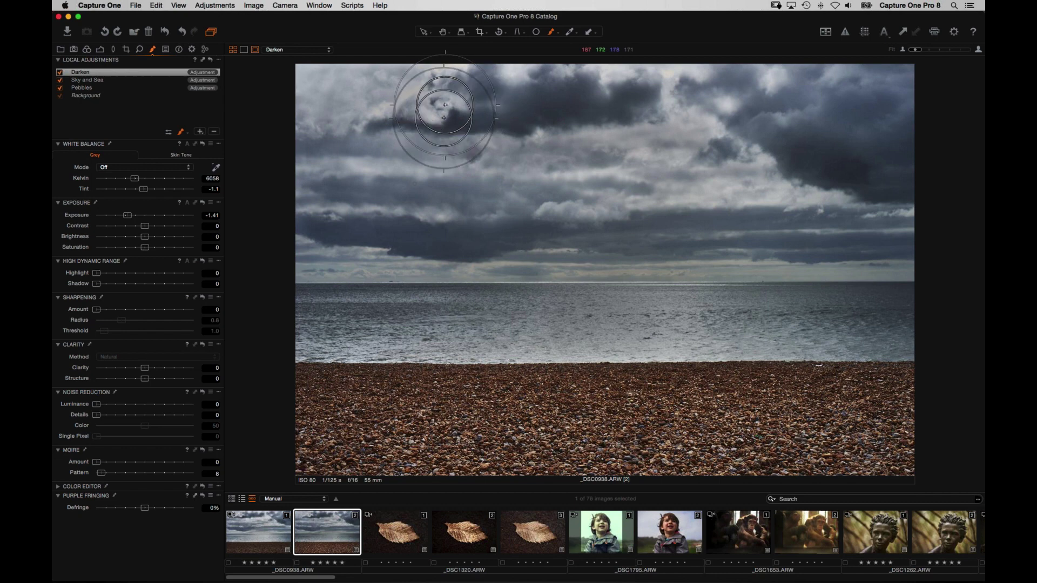
# - Darken the photo's edges with Elliptic on Crop vignetting at an amount of -0.34
pyautogui.click(101, 50)
pyautogui.moveTo(136, 517); pyautogui.dragTo(133, 516)
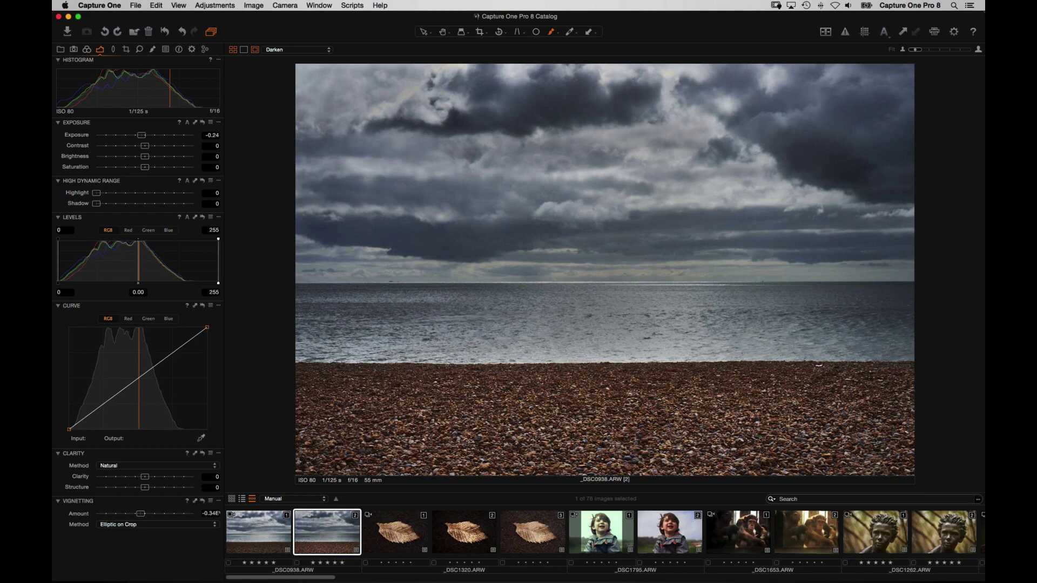
# - Switch the local adjustment layers off and bring Pebbles and Sky and Sea back to compare their effect on the photo
pyautogui.click(153, 51)
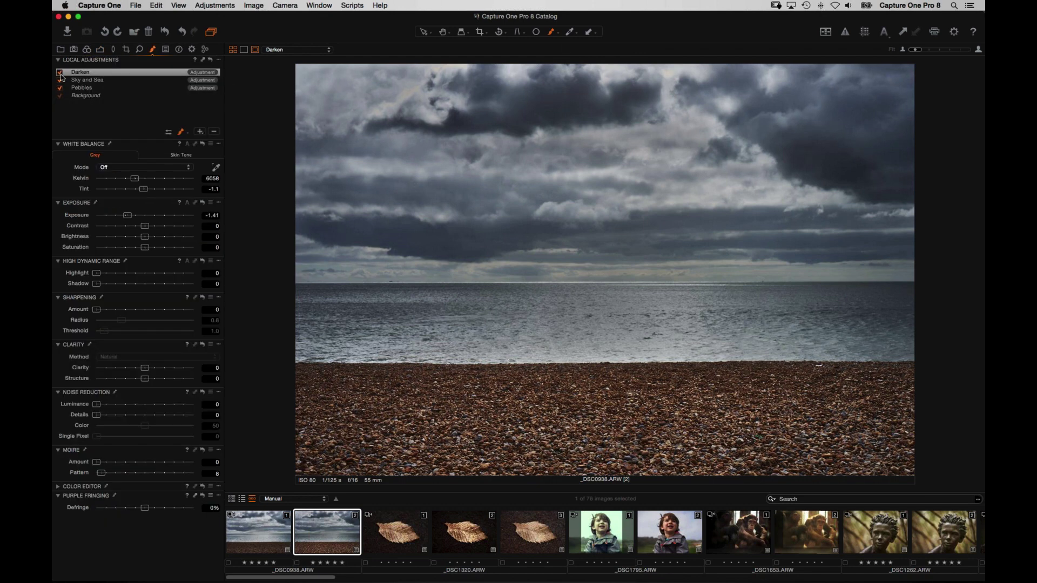
pyautogui.click(60, 80)
pyautogui.click(60, 88)
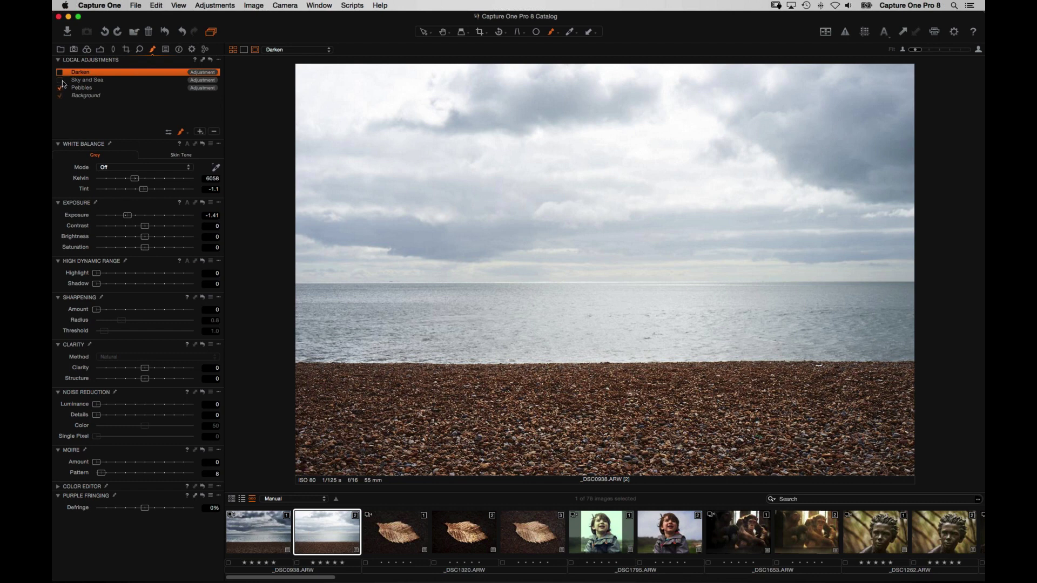
pyautogui.click(61, 81)
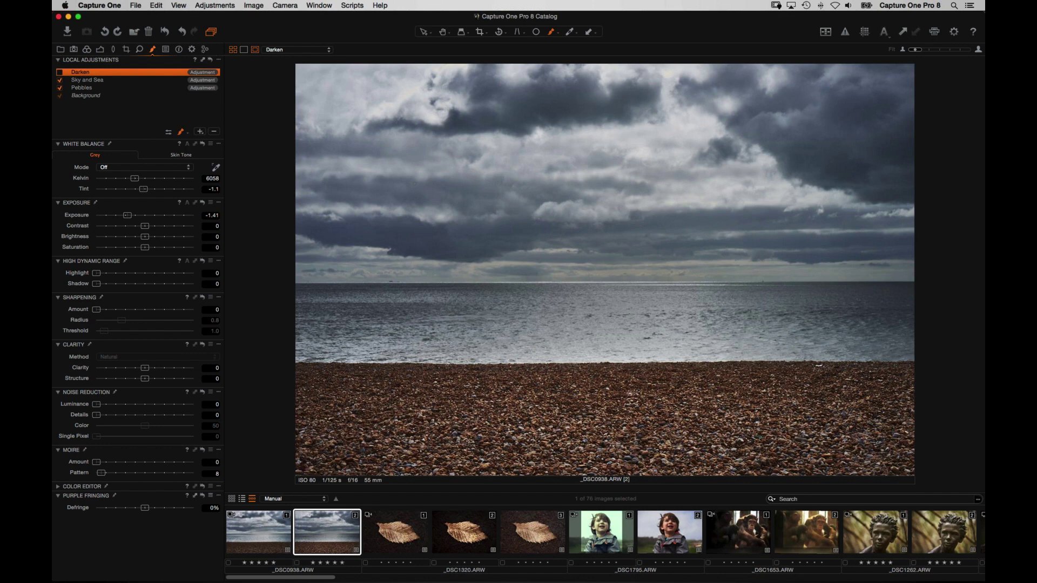
# - Show and hide the Sky and Sea layer's mask for review, and switch the Darken layer back on
pyautogui.click(95, 81)
pyautogui.press('m')
pyautogui.press('m')
pyautogui.press('m')
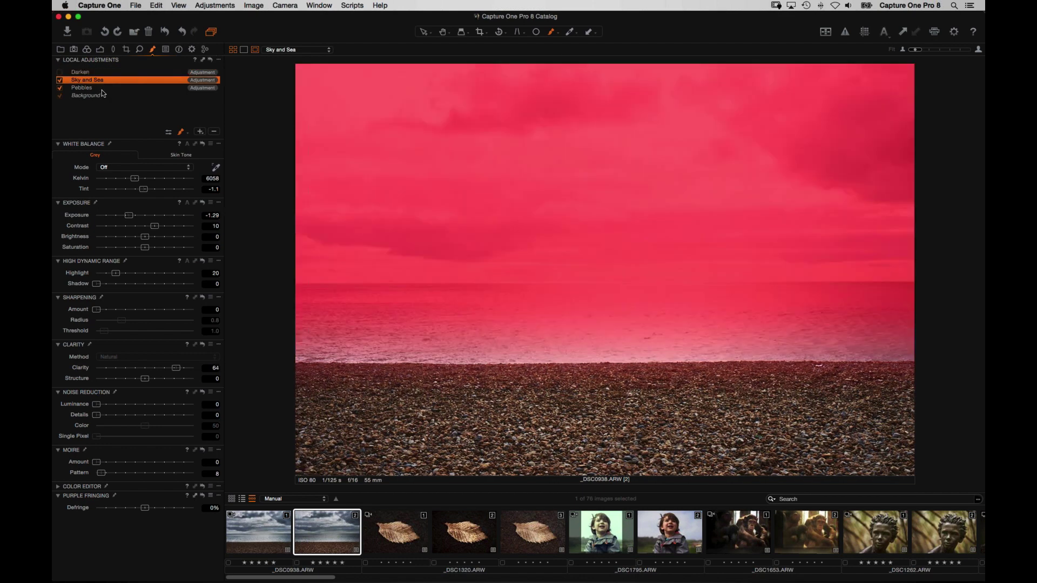
pyautogui.press('m')
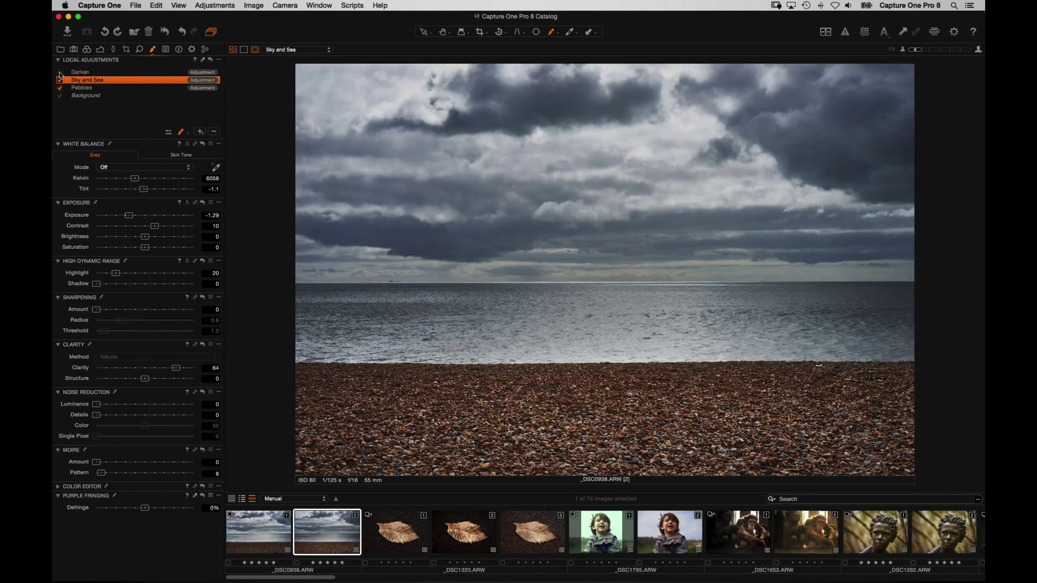
pyautogui.click(60, 72)
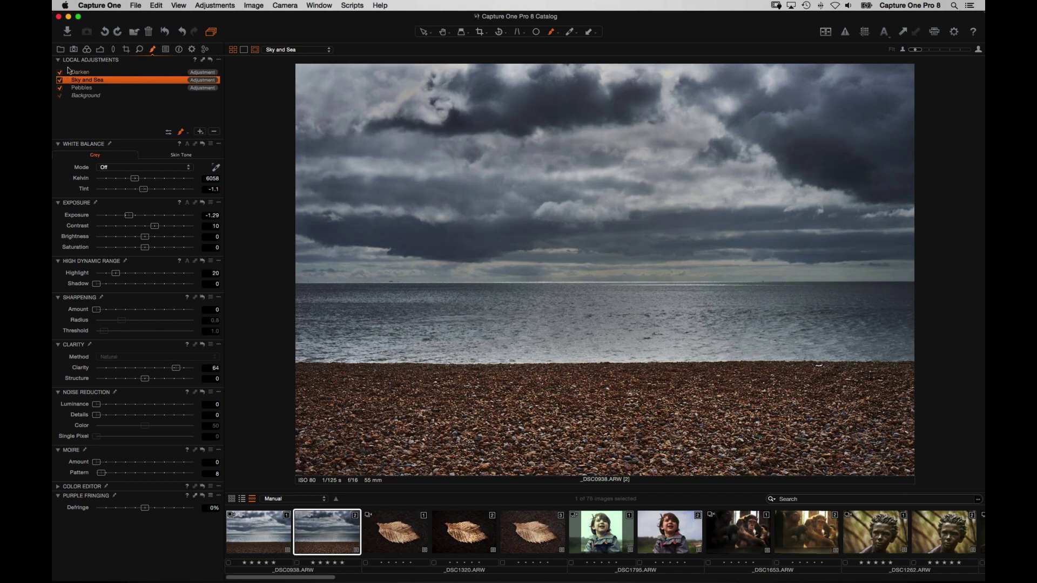
# - Create a new unadjusted variant of the beach photo
pyautogui.click(251, 7)
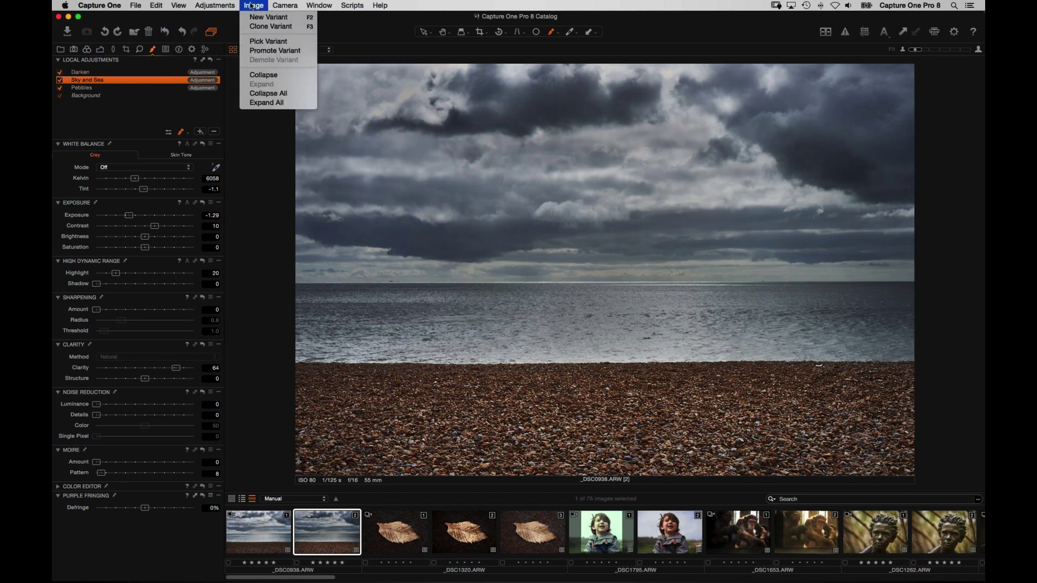
pyautogui.click(258, 26)
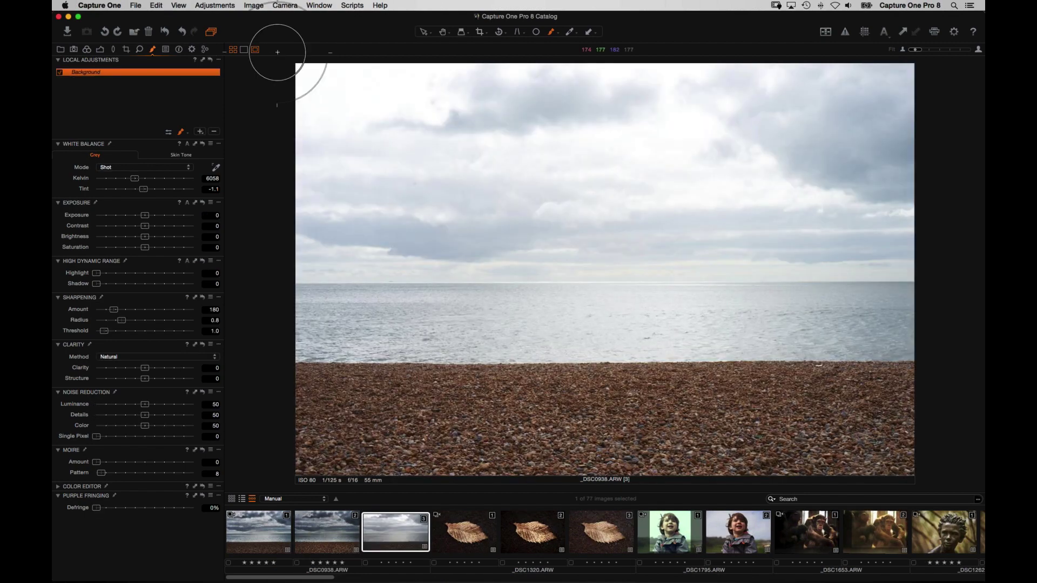
# - Compare the dark and bright beach variants side by side with the browser and tools hidden, and restore the full layout
pyautogui.keyDown('super'); pyautogui.click(341, 527); pyautogui.keyUp('super')
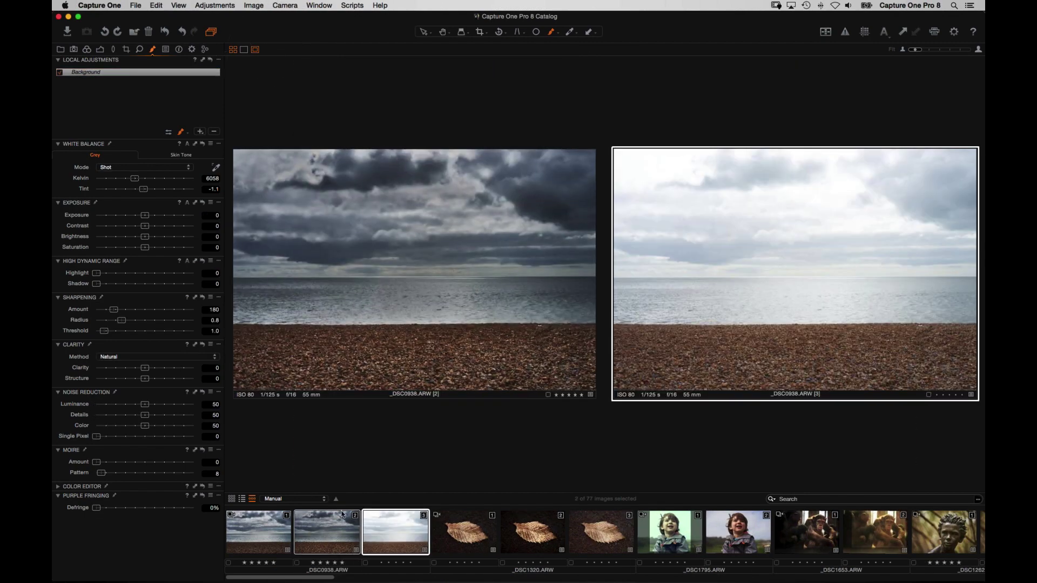
pyautogui.press('super+b')
pyautogui.press('super+t')
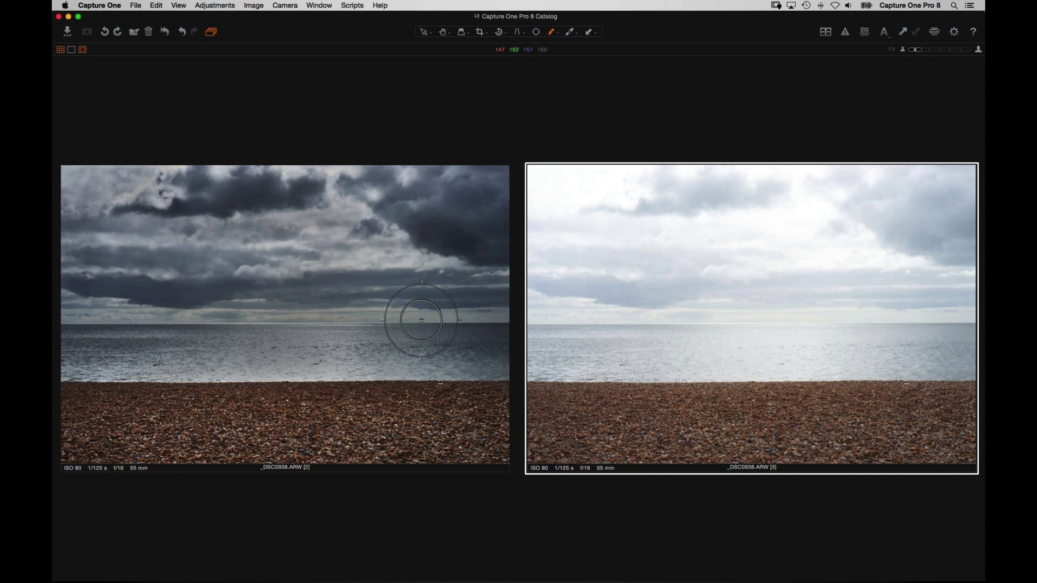
pyautogui.press('super+t')
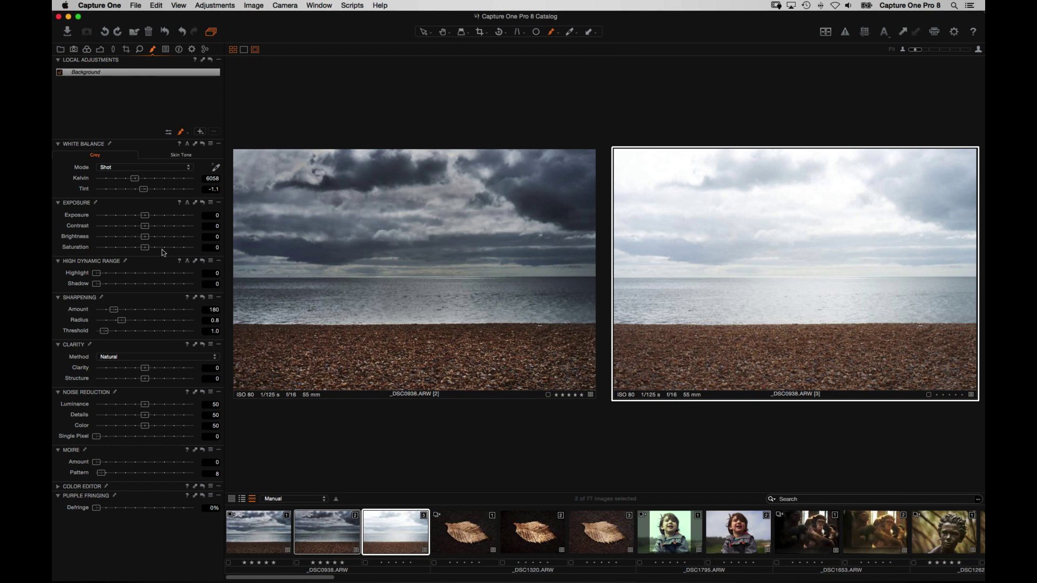
# - Open the Color album under Features and select the red jets photo P1060199.RW2
pyautogui.click(61, 50)
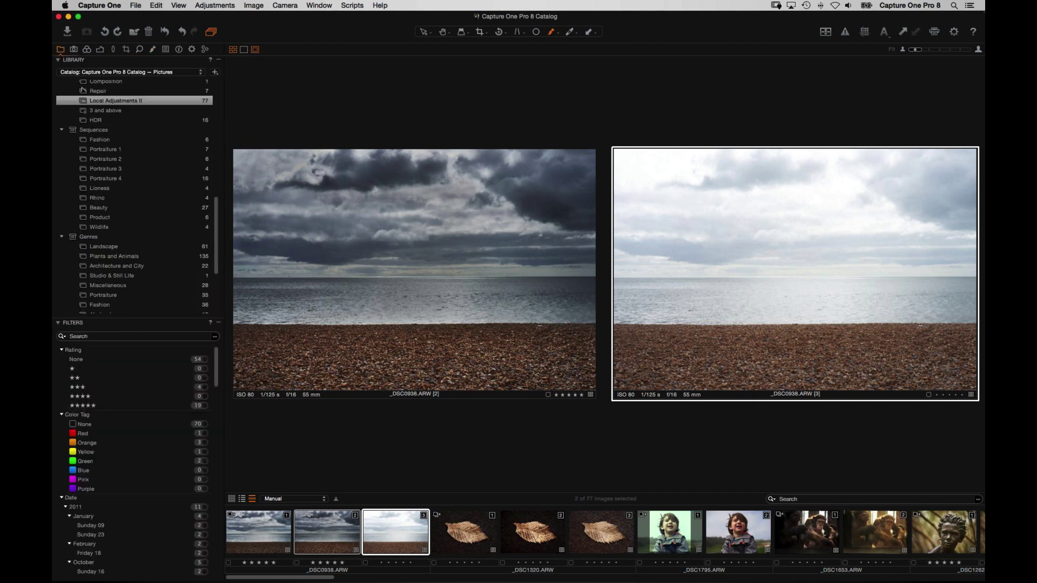
pyautogui.scroll(10, 136, 202)
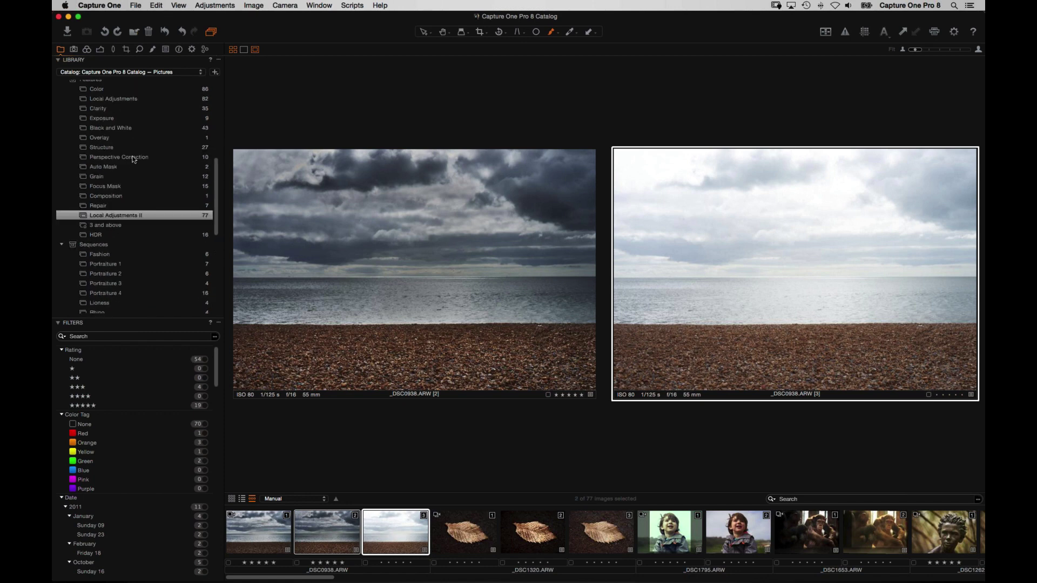
pyautogui.click(108, 140)
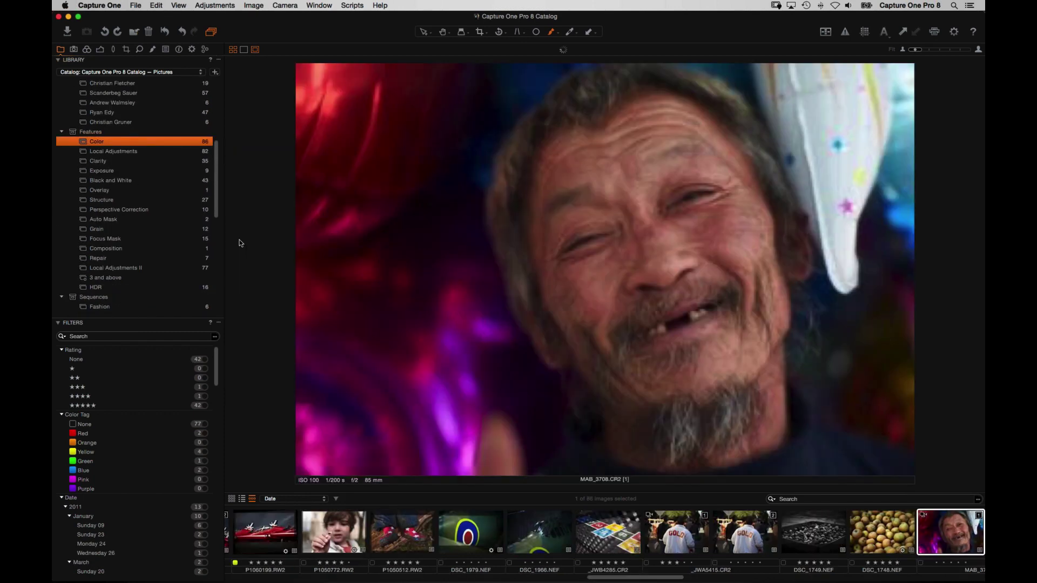
pyautogui.hscroll(-5, 522, 536)
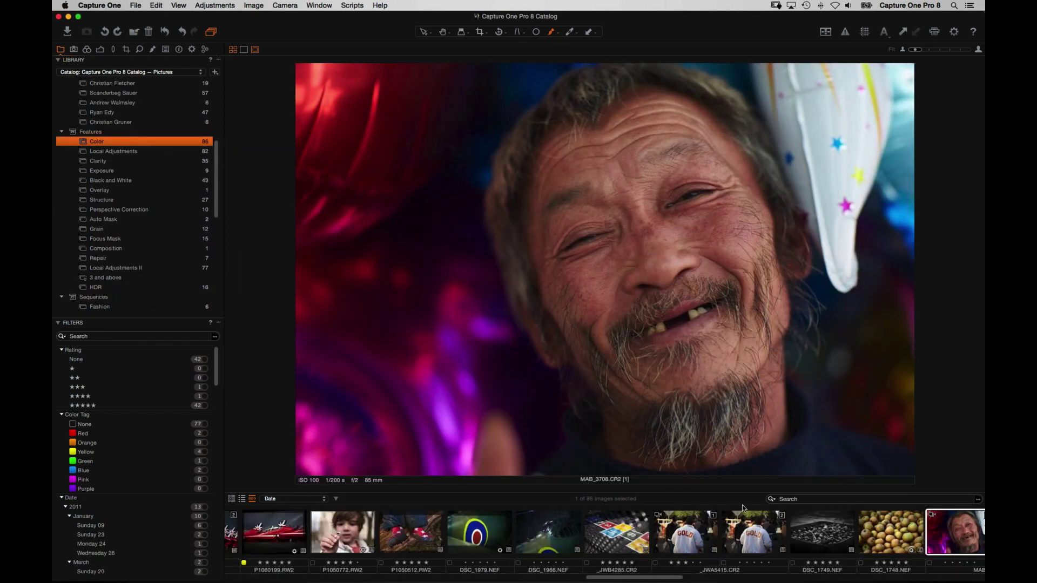
pyautogui.click(522, 536)
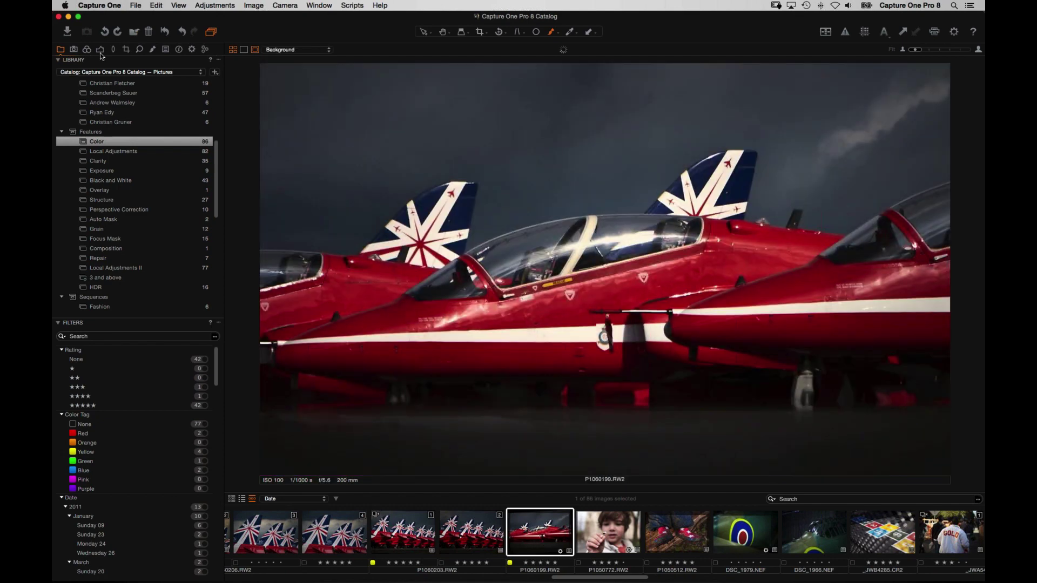
# - Try raising the red jets photo's overall exposure saturation to 100 and 28, and reset it
pyautogui.press('super+alt+e')
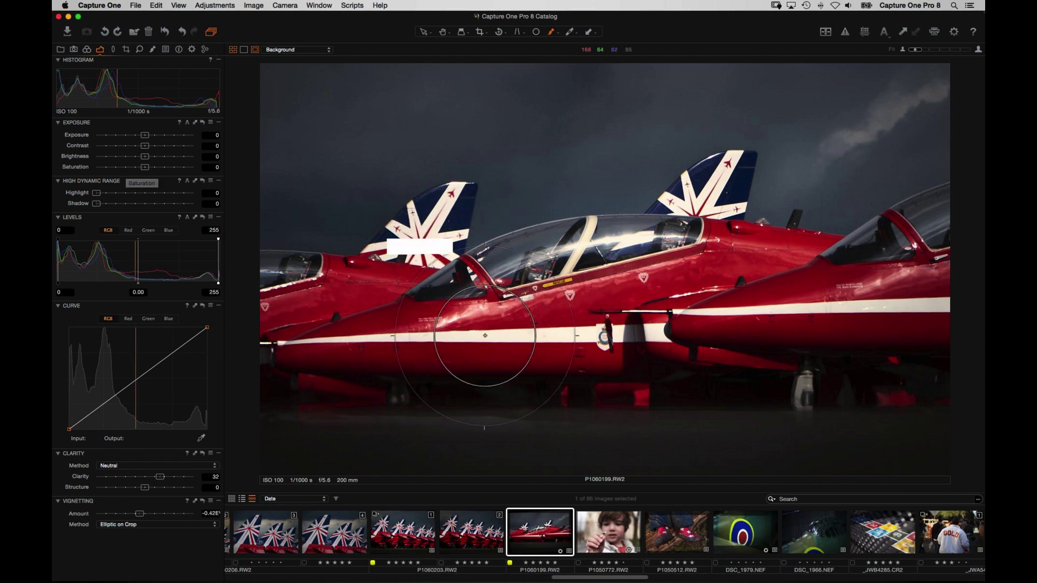
pyautogui.moveTo(157, 171); pyautogui.dragTo(198, 171)
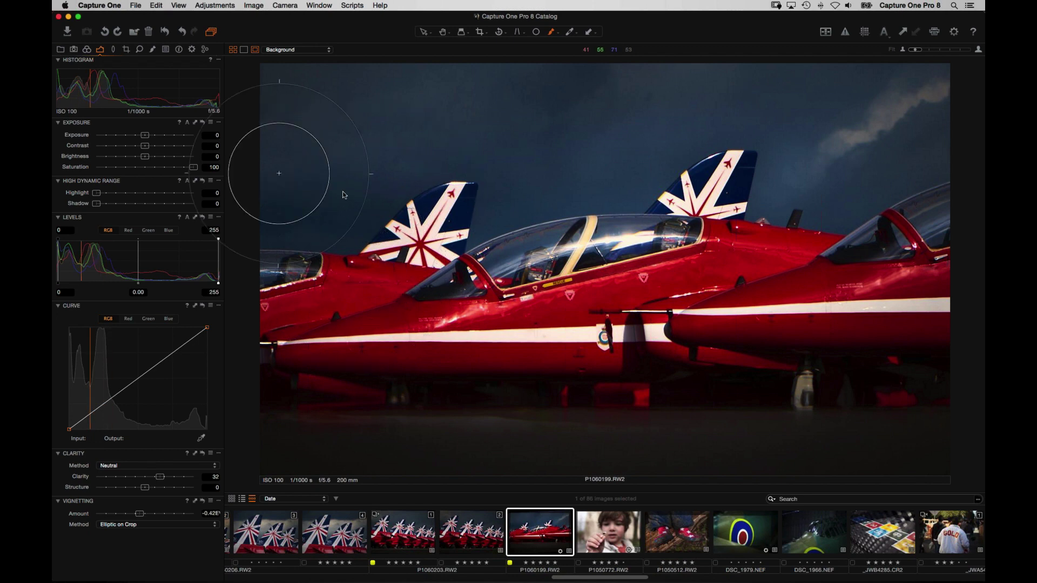
pyautogui.moveTo(191, 167)
pyautogui.mouseDown()
pyautogui.moveTo(92, 173)
pyautogui.moveTo(192, 170)
pyautogui.mouseUp()
pyautogui.doubleClick(162, 169)
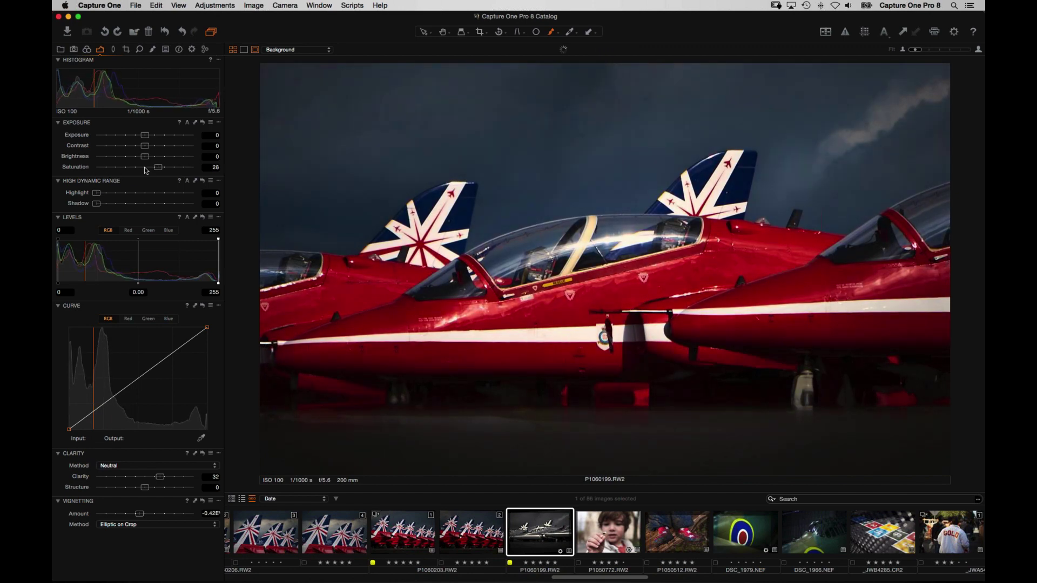
# - Sample the jets' red in the advanced Color Editor with saturation 68.3, and set the photo's overall exposure saturation to 5
pyautogui.click(86, 50)
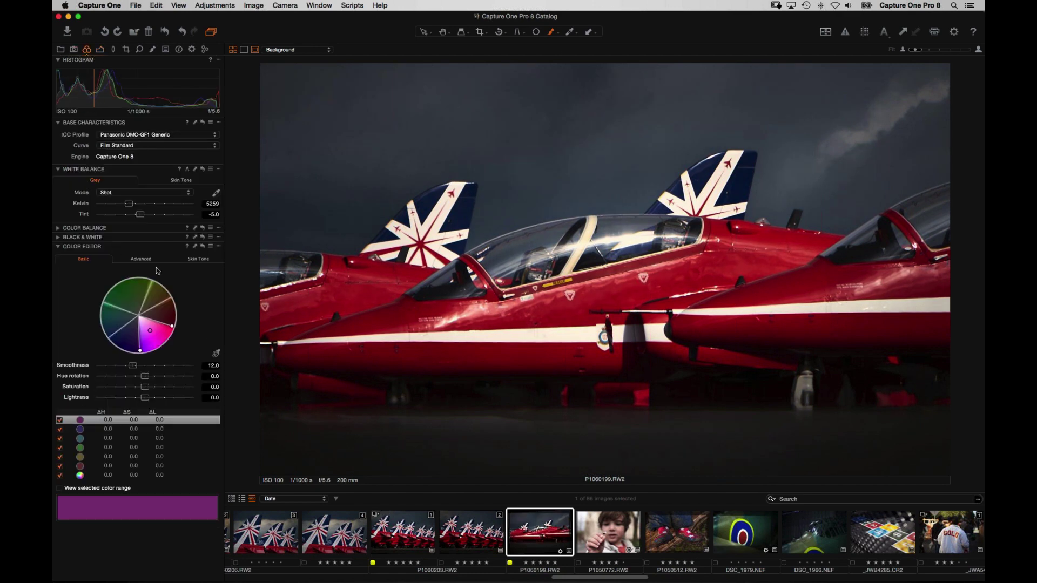
pyautogui.click(155, 260)
pyautogui.click(203, 247)
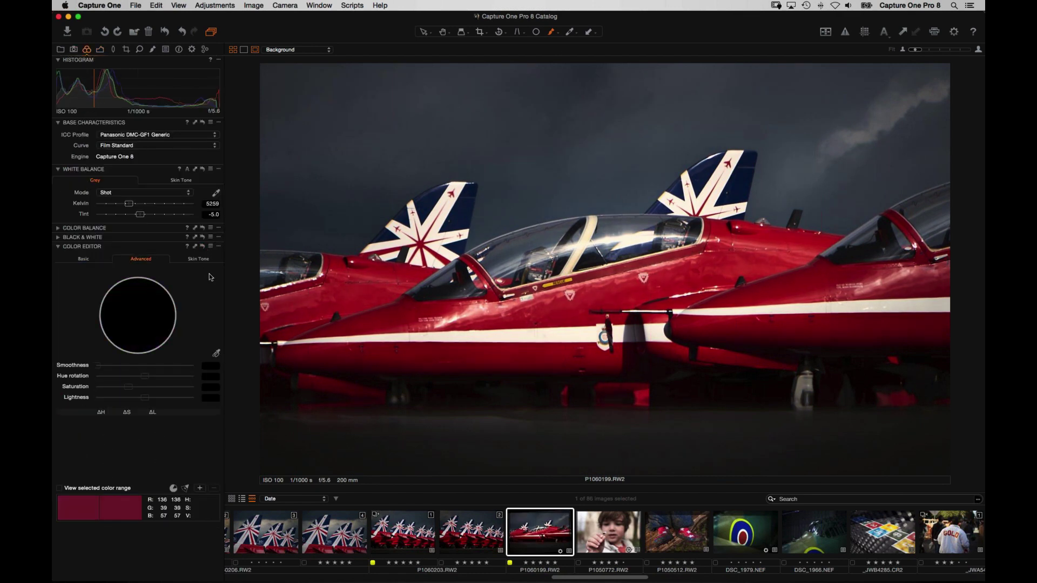
pyautogui.click(488, 389)
pyautogui.moveTo(153, 390); pyautogui.dragTo(194, 387)
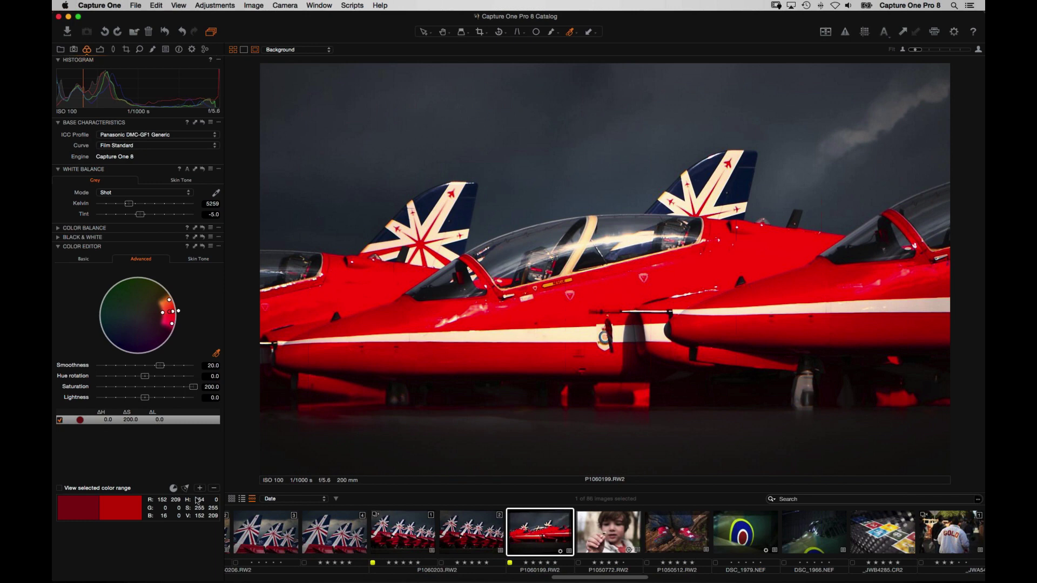
pyautogui.moveTo(193, 386); pyautogui.dragTo(151, 386)
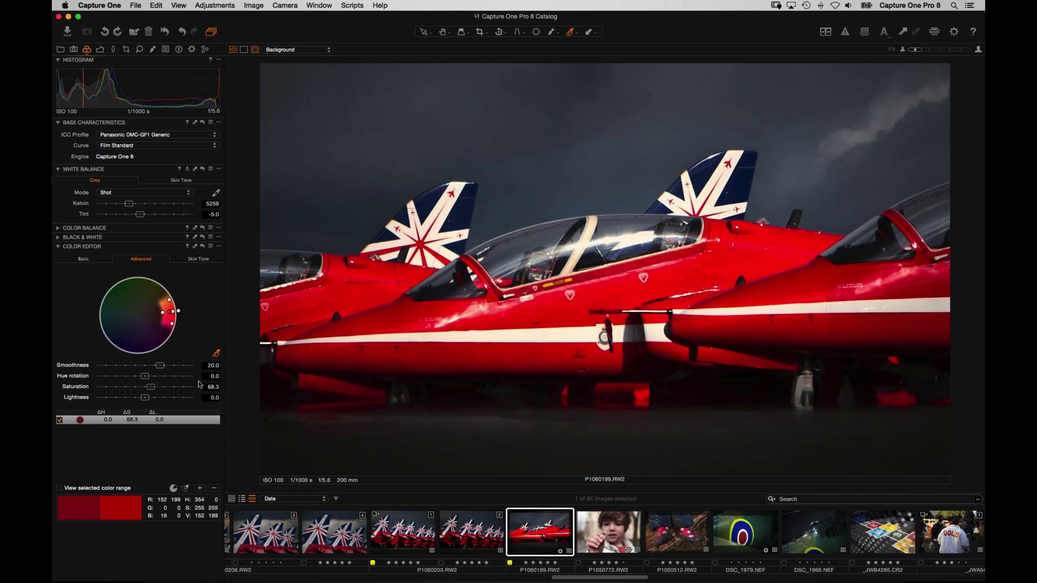
pyautogui.click(101, 50)
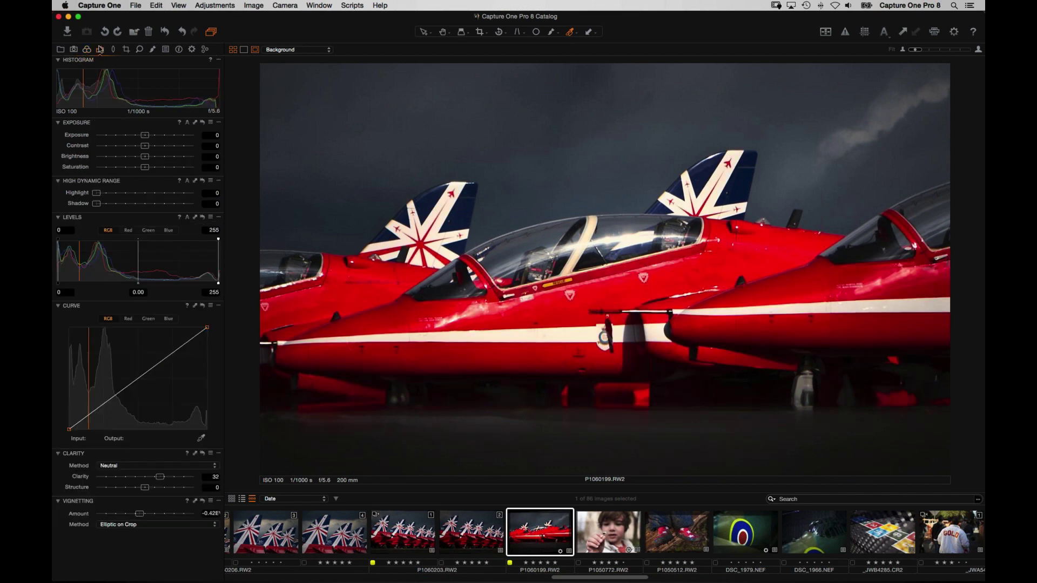
pyautogui.moveTo(146, 168)
pyautogui.mouseDown()
pyautogui.moveTo(178, 171)
pyautogui.moveTo(147, 169)
pyautogui.mouseUp()
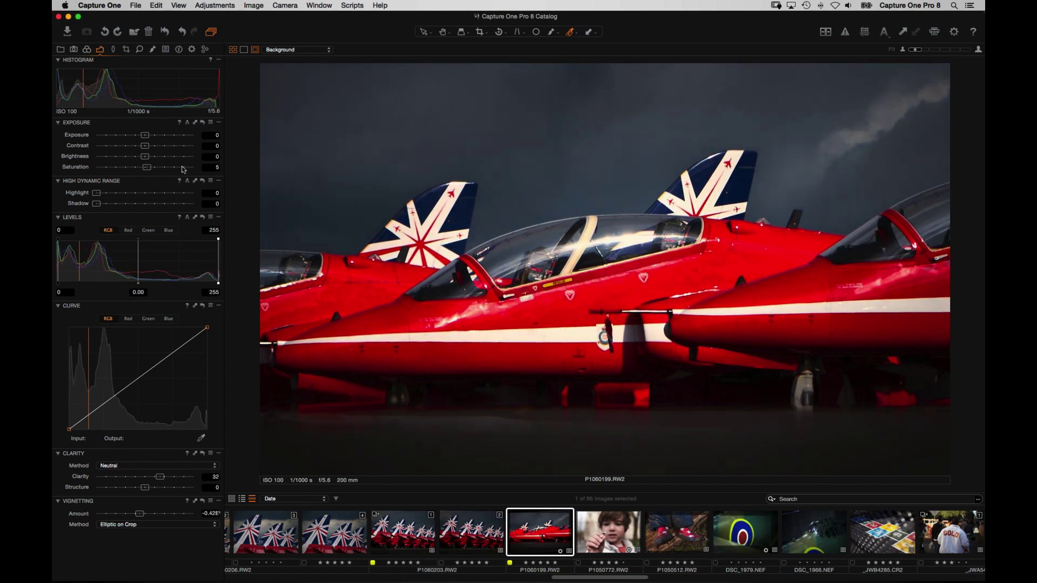
# - Return to the Local Adjustments II album and show only the bright beach variant of _DSC0938.ARW
pyautogui.click(60, 50)
pyautogui.click(171, 269)
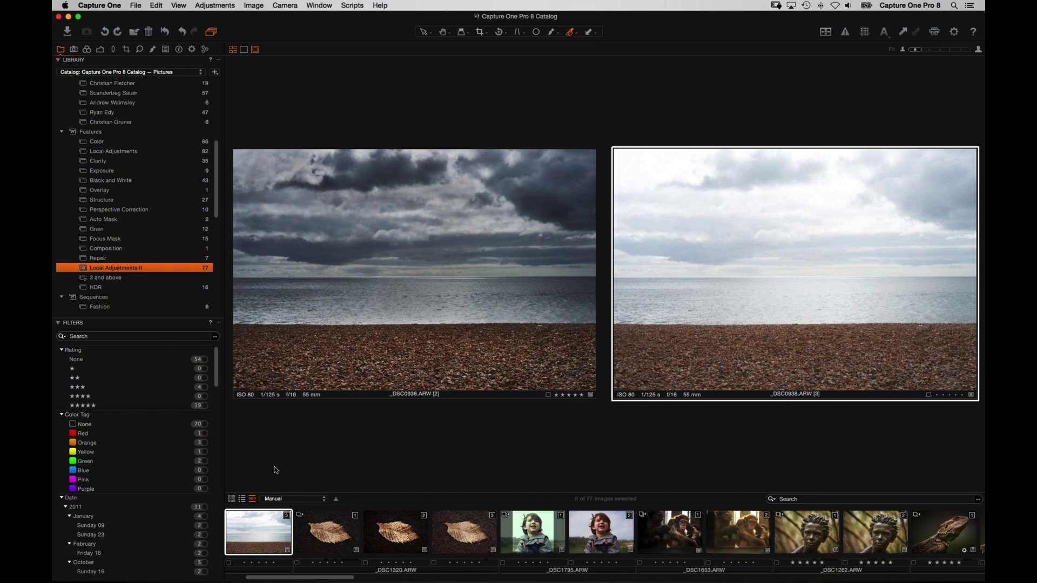
pyautogui.click(264, 532)
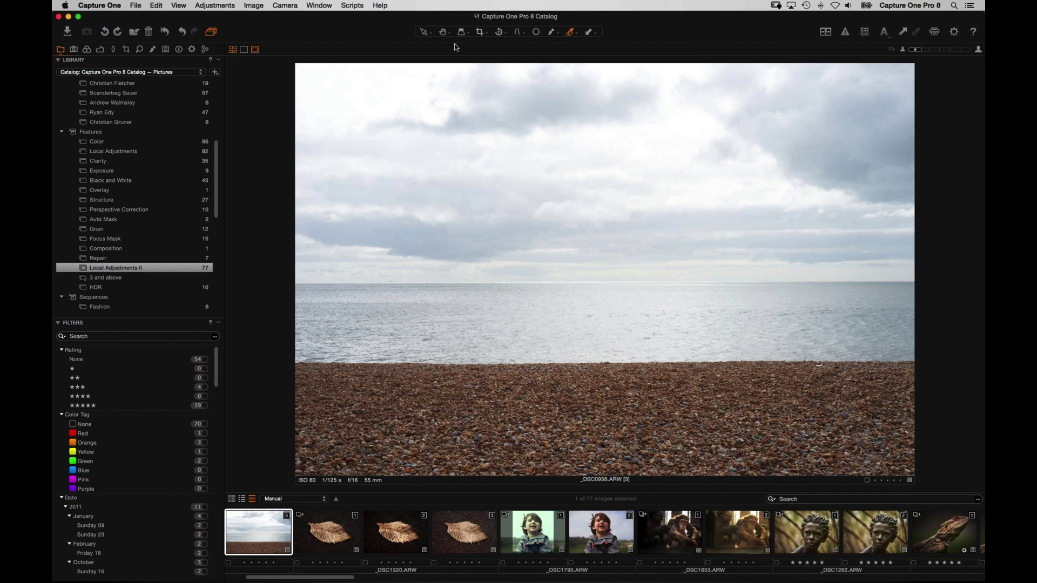
# - Examine the beach photo's shoreline and pebbles at 100% and higher magnification, and return to the fitted view
pyautogui.press('h')
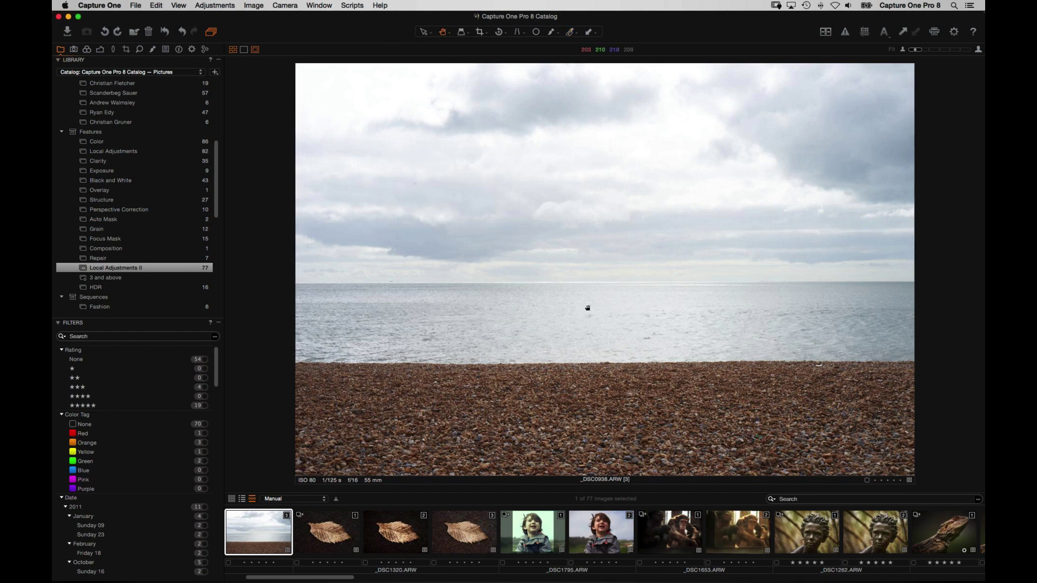
pyautogui.click(589, 382)
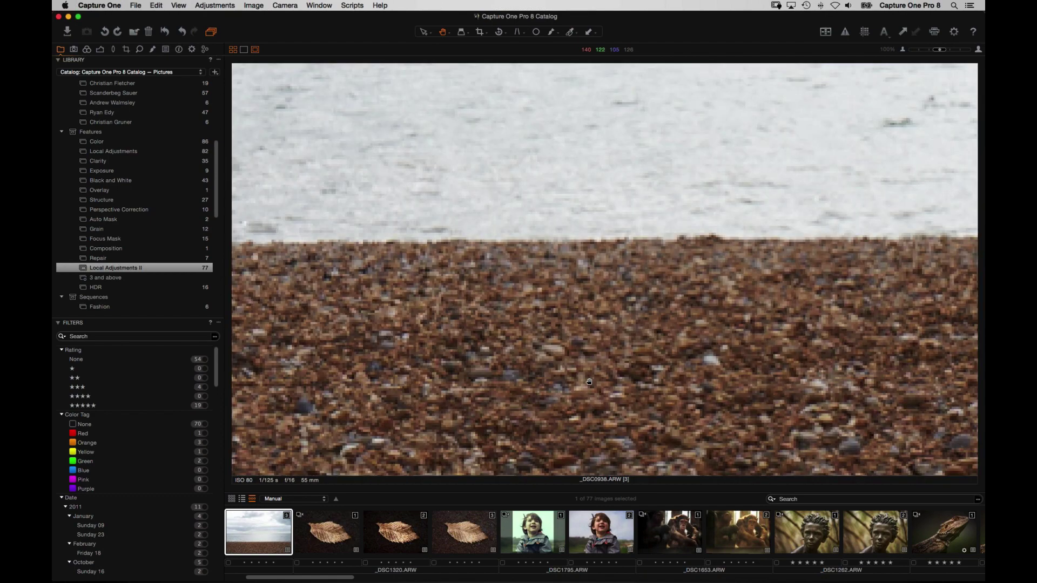
pyautogui.click(609, 322)
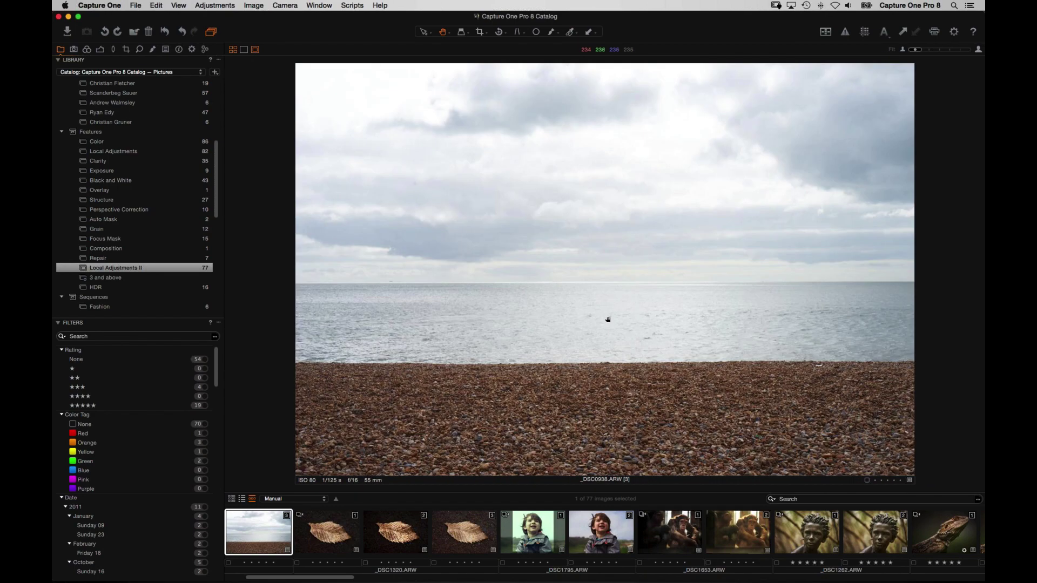
pyautogui.click(979, 49)
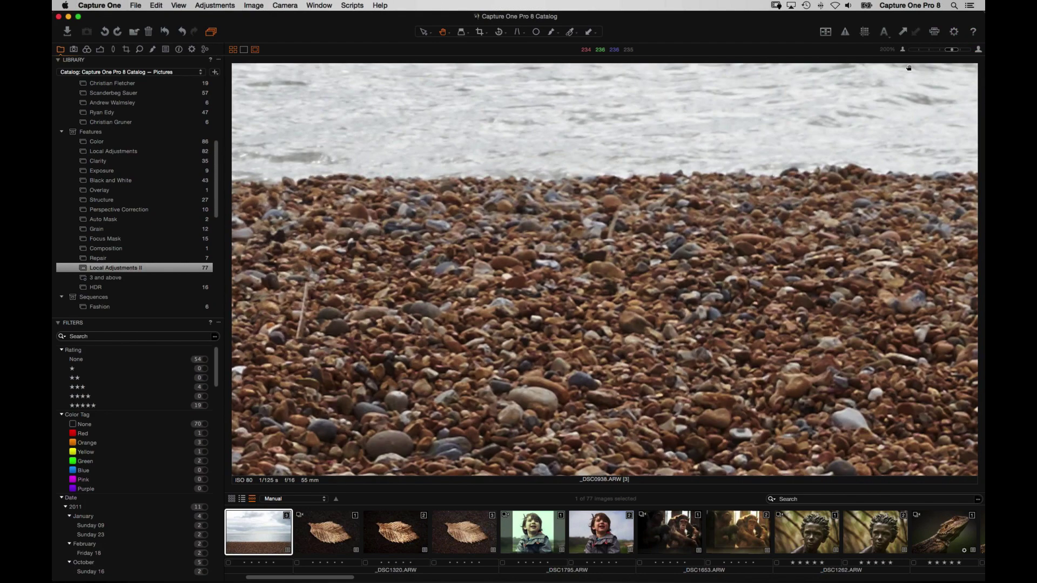
pyautogui.click(902, 51)
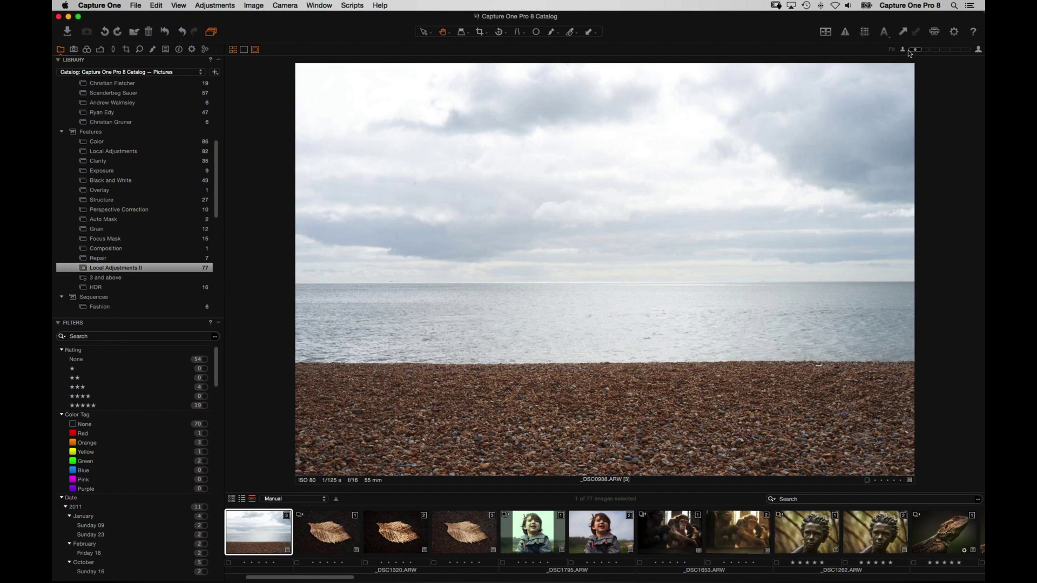
pyautogui.moveTo(920, 52)
pyautogui.mouseDown()
pyautogui.moveTo(950, 48)
pyautogui.moveTo(915, 49)
pyautogui.mouseUp()
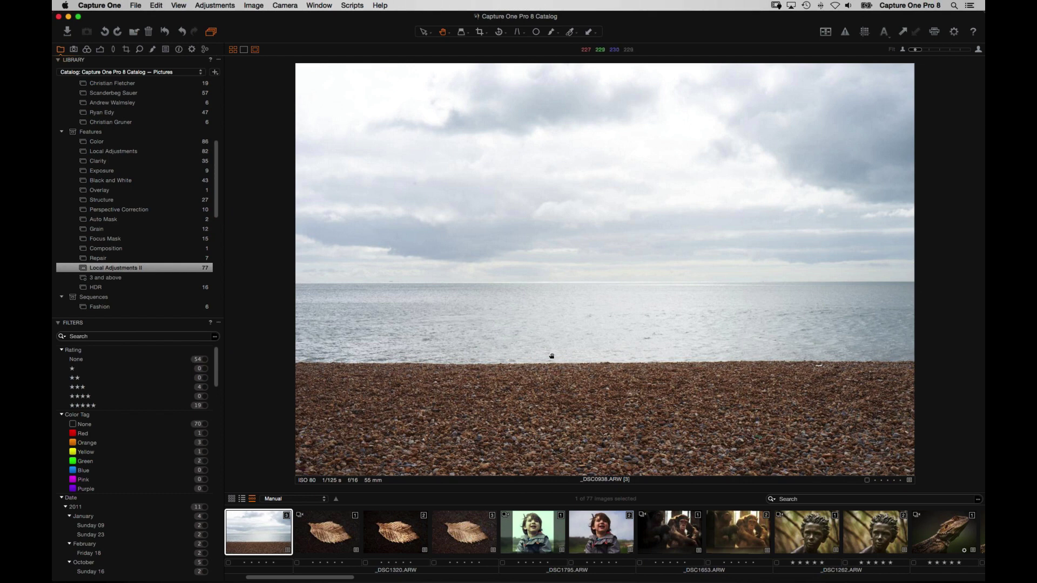
pyautogui.press('super+equal')
pyautogui.press('super+minus')
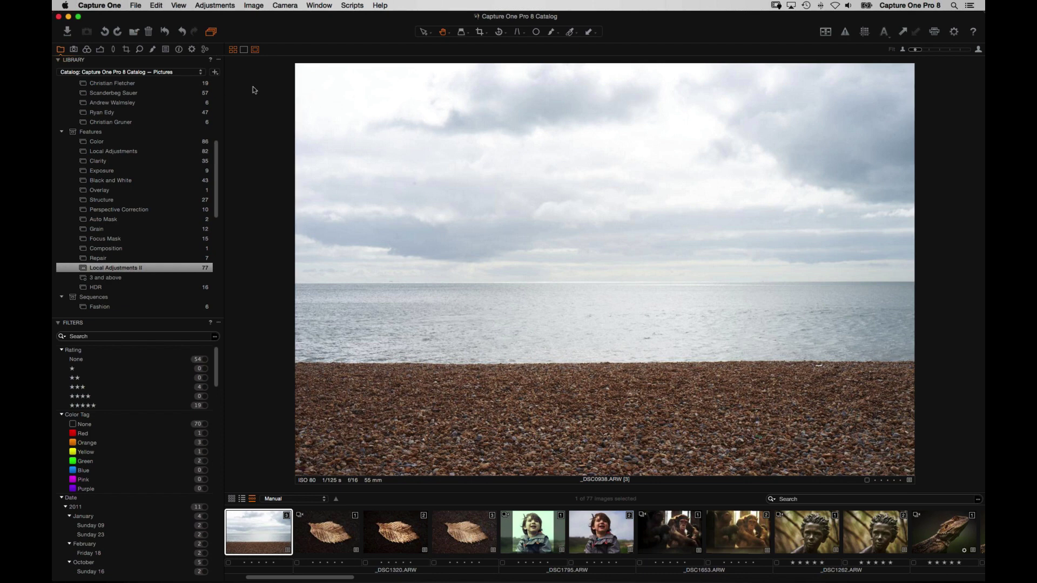
pyautogui.click(174, 5)
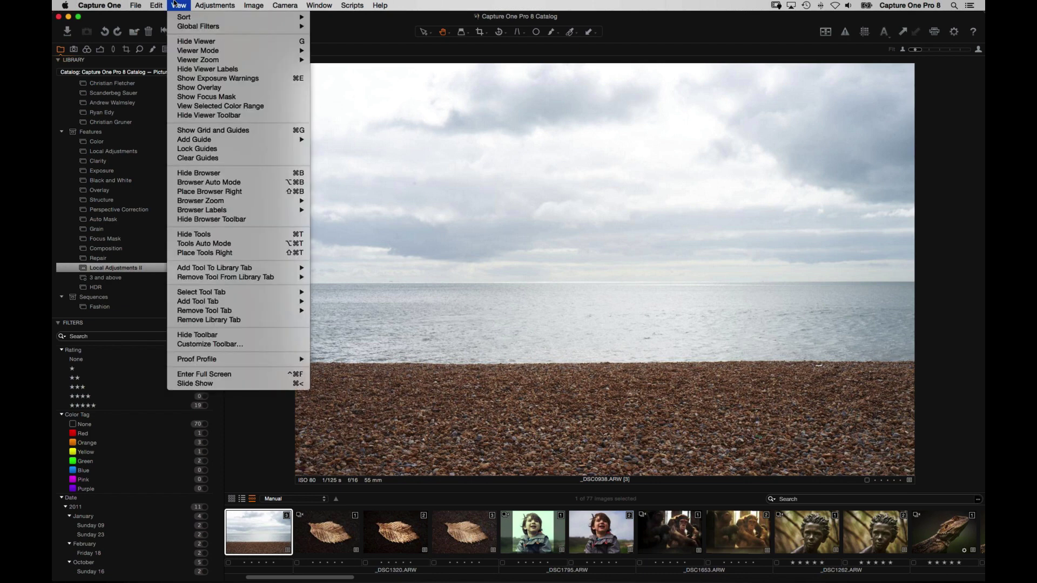
pyautogui.click(162, 2)
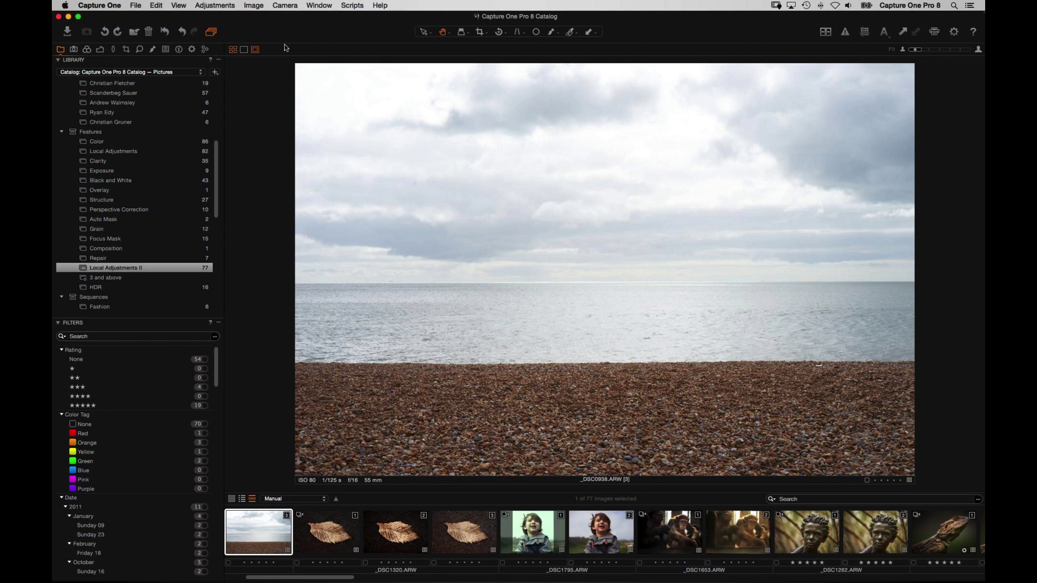
# - Compare the black-and-white and colour Stonehenge variants of P1030948.RW2 by viewing them one after the other
pyautogui.hscroll(10, 699, 530)
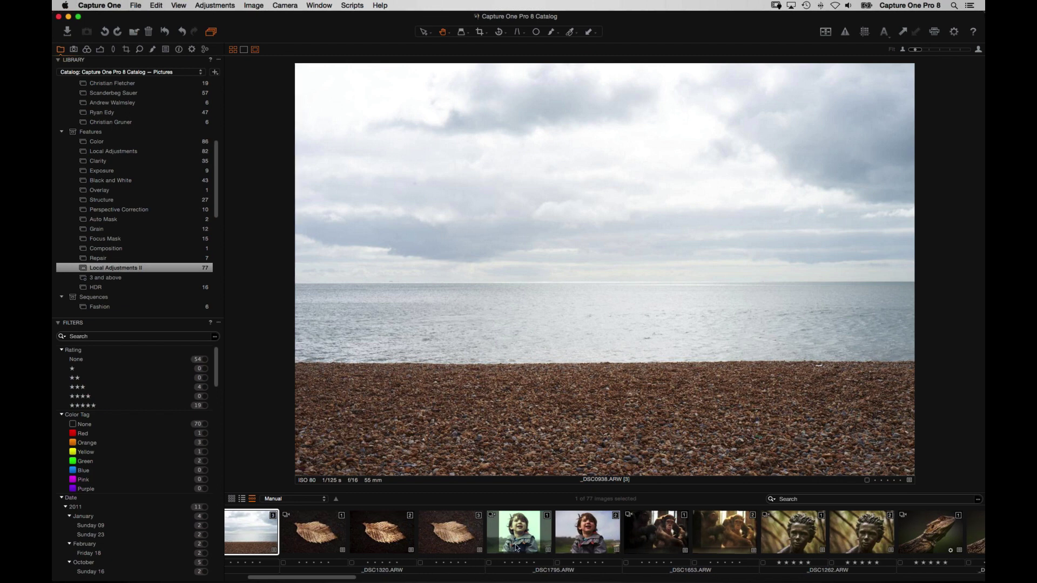
pyautogui.click(605, 546)
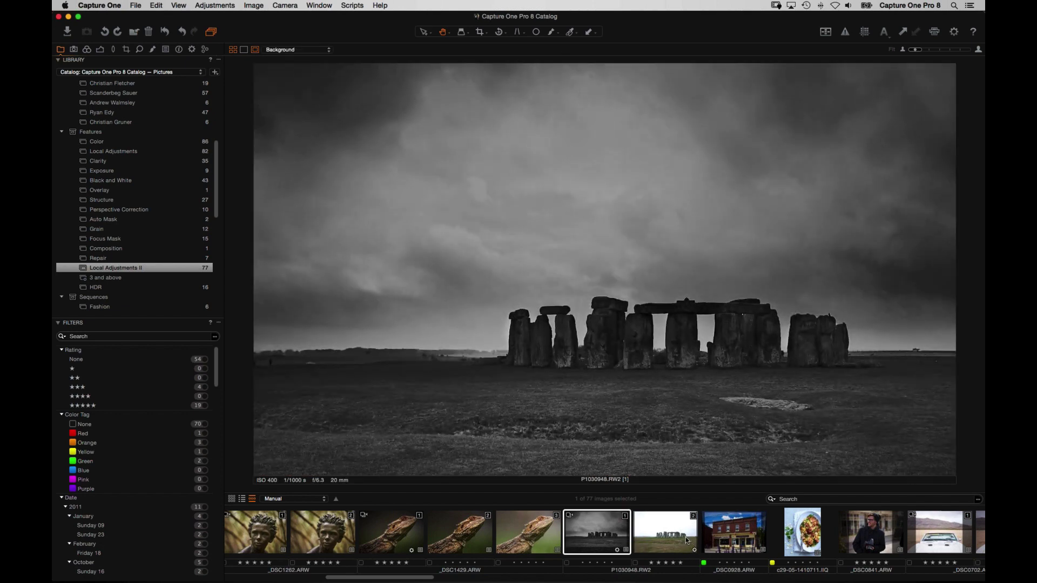
pyautogui.click(659, 528)
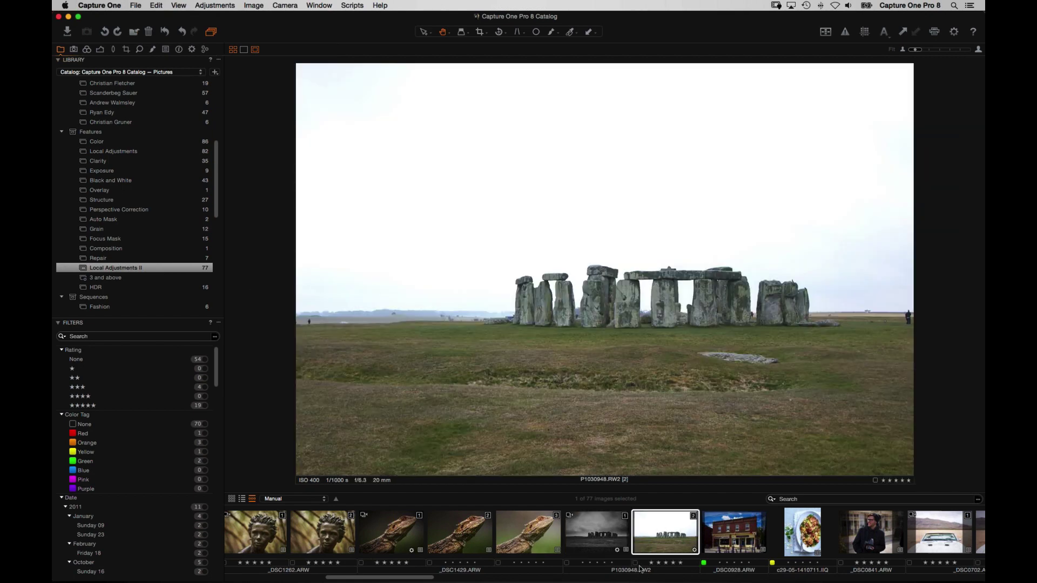
pyautogui.click(605, 544)
pyautogui.click(663, 553)
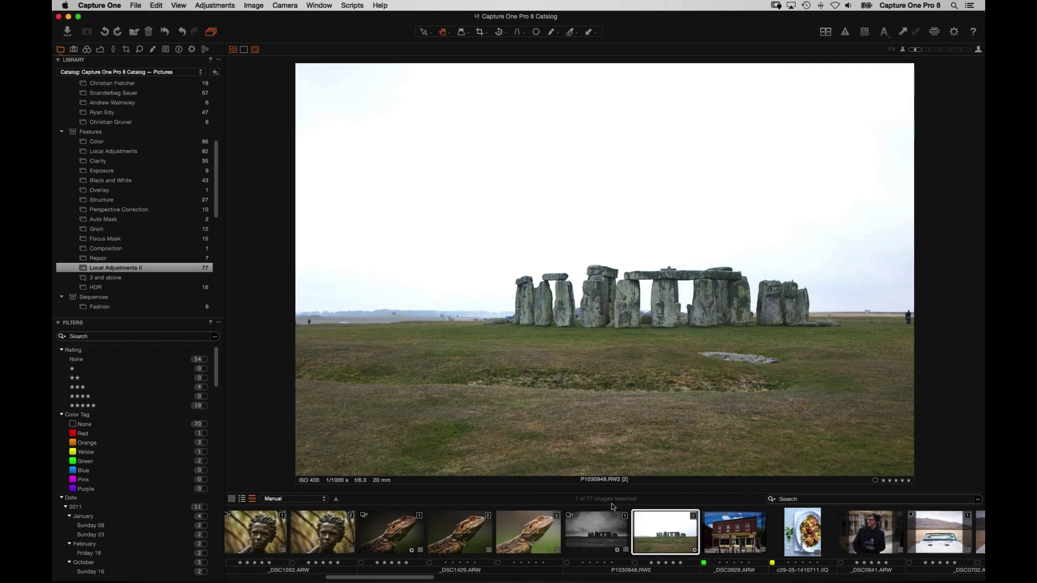
# - Select both Stonehenge variants and apply the black-and-white variant's crop to the colour variant
pyautogui.press('super+6')
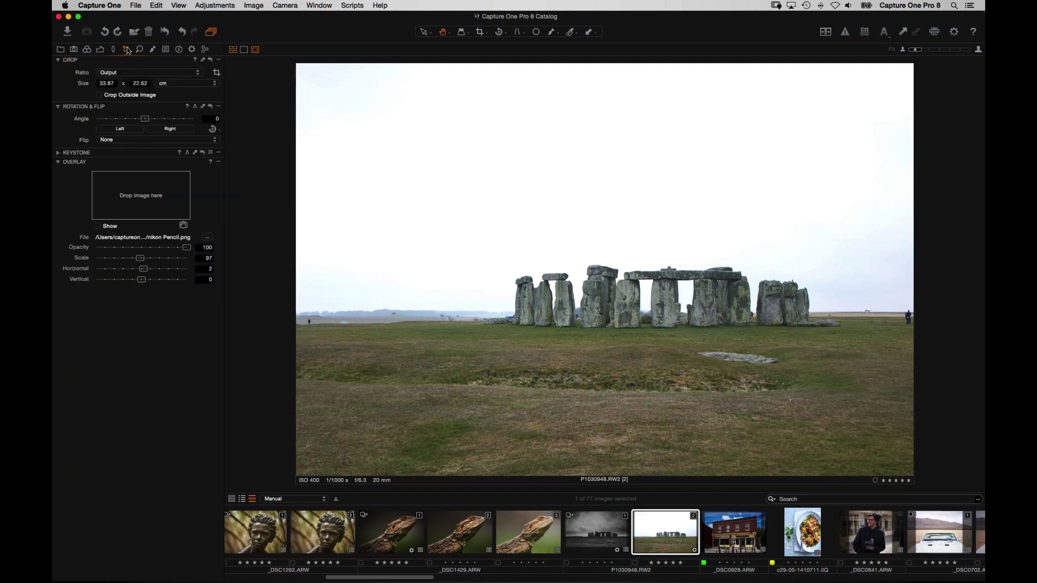
pyautogui.click(608, 544)
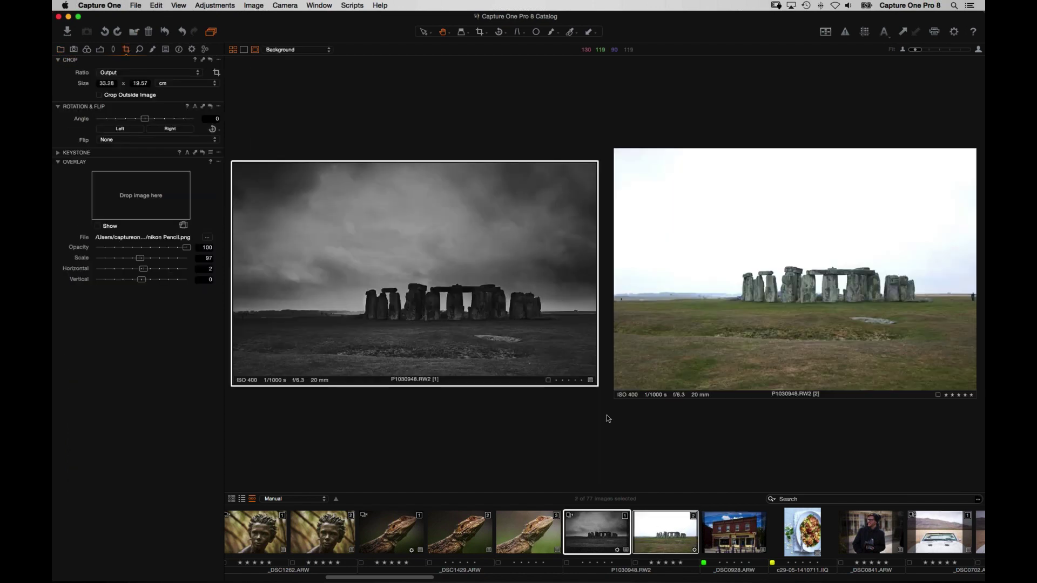
pyautogui.keyDown('super'); pyautogui.click(661, 534); pyautogui.keyUp('super')
pyautogui.click(203, 60)
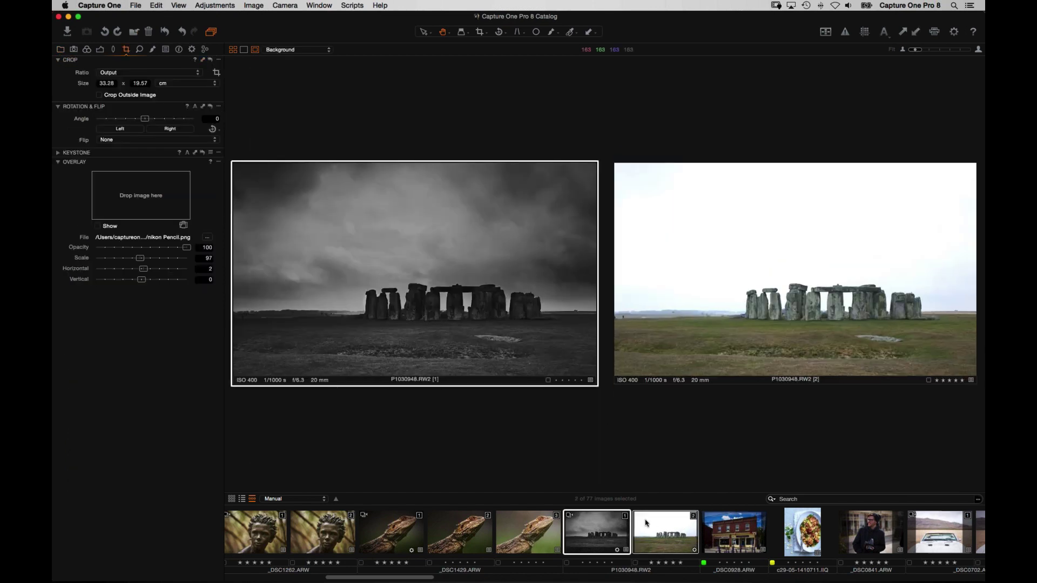
# - Show only the colour Stonehenge variant of P1030948.RW2 and lower its Exposure to -1.01
pyautogui.click(720, 532)
pyautogui.click(665, 532)
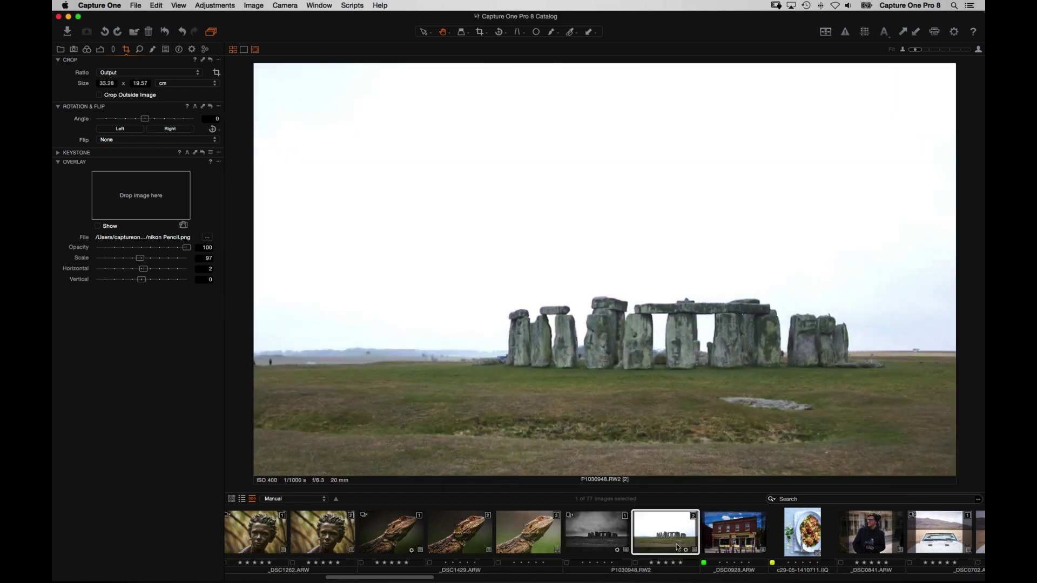
pyautogui.click(153, 50)
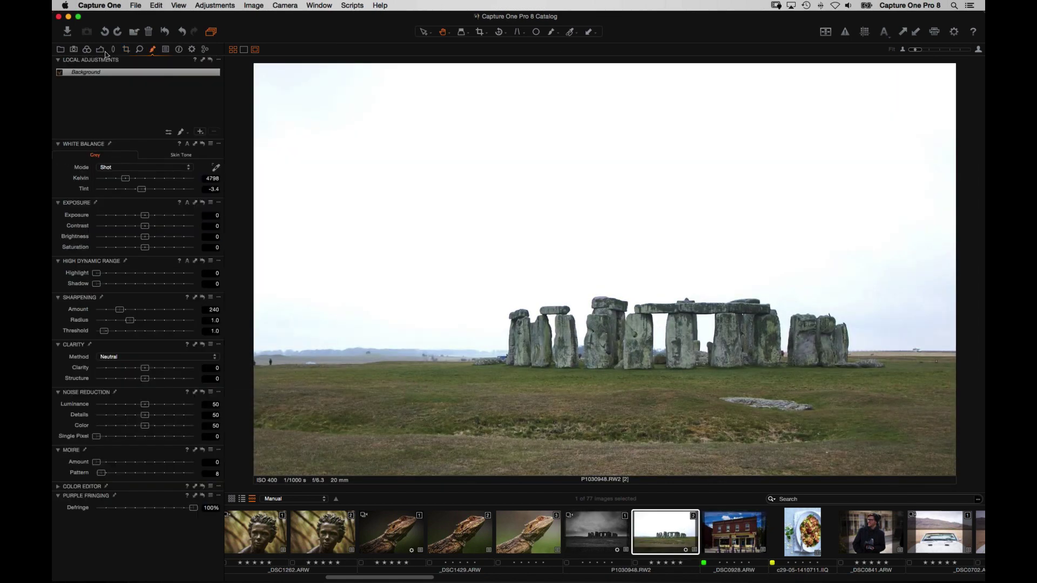
pyautogui.click(101, 50)
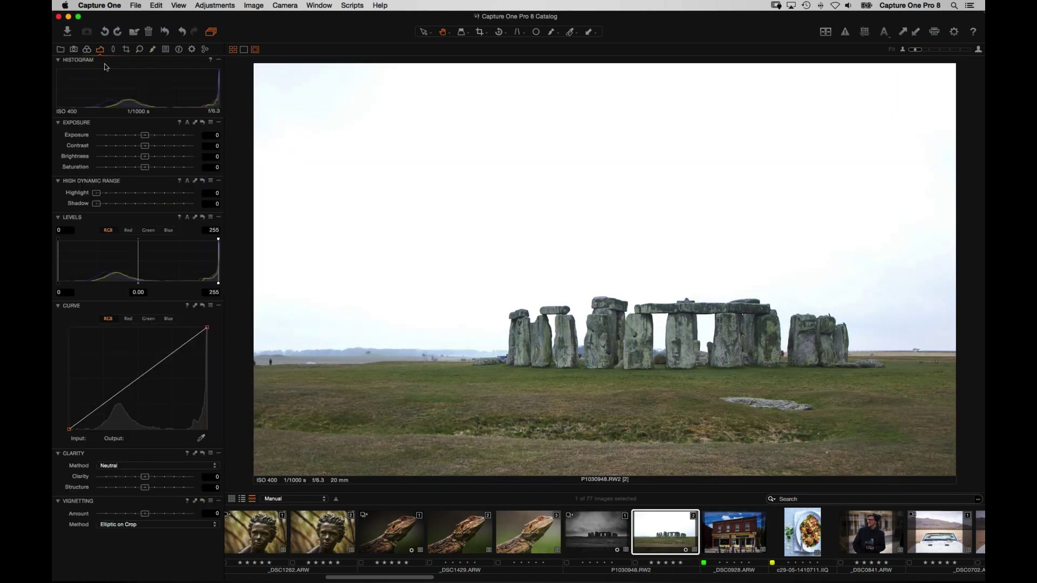
pyautogui.click(141, 137)
pyautogui.moveTo(142, 137); pyautogui.dragTo(137, 133)
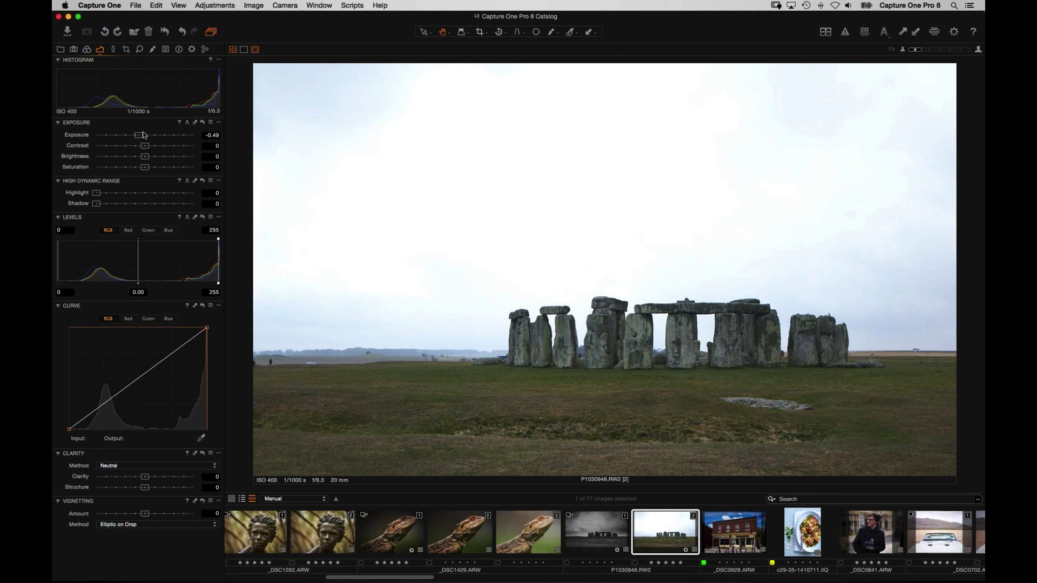
pyautogui.moveTo(140, 137)
pyautogui.mouseDown()
pyautogui.moveTo(101, 139)
pyautogui.moveTo(136, 139)
pyautogui.mouseUp()
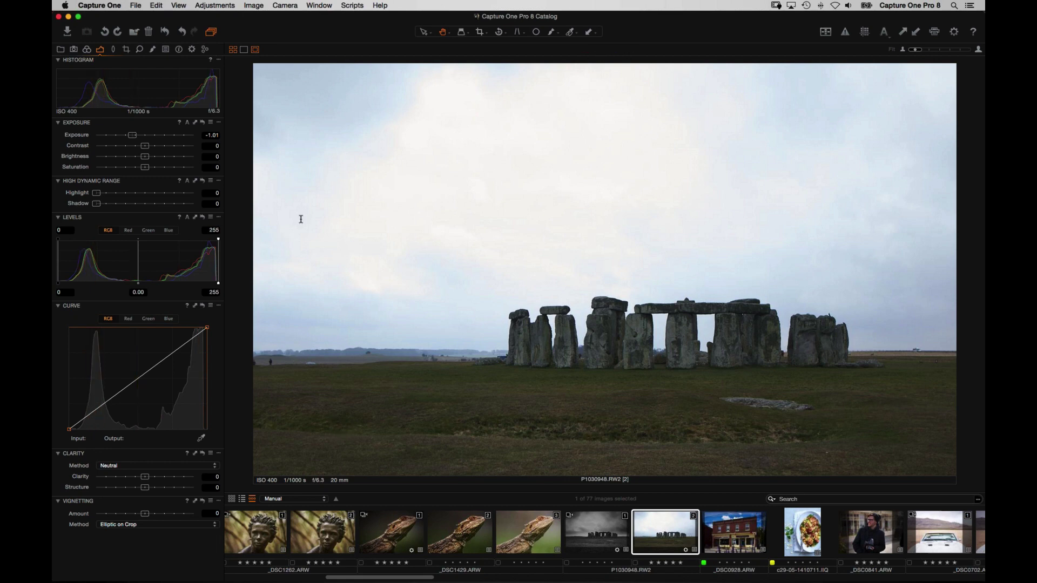
# - Adjust the RGB Levels by setting the midtone to 0.08 and the shadow input to 13
pyautogui.moveTo(140, 283); pyautogui.dragTo(126, 287)
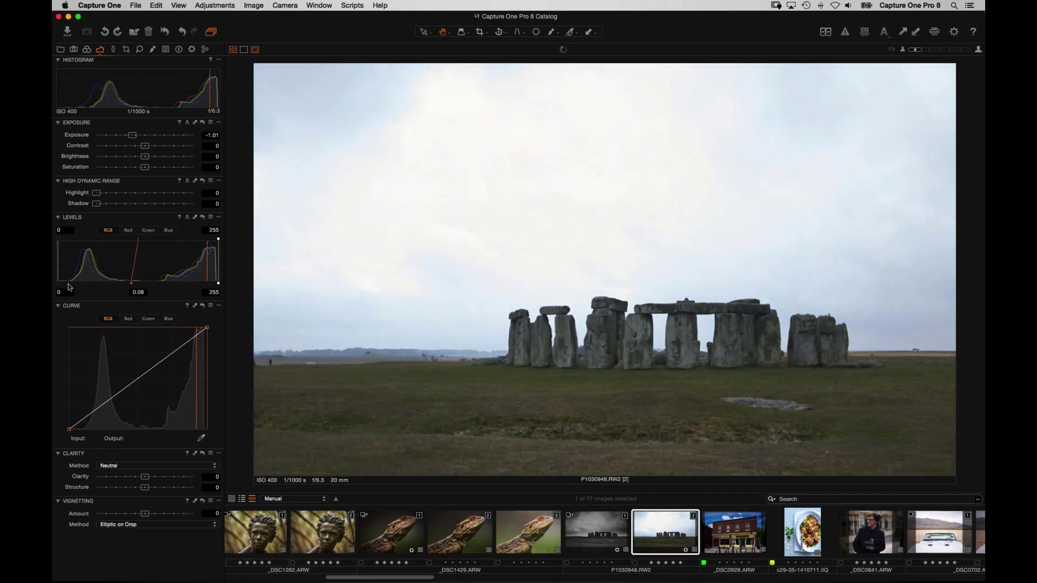
pyautogui.moveTo(59, 285); pyautogui.dragTo(65, 283)
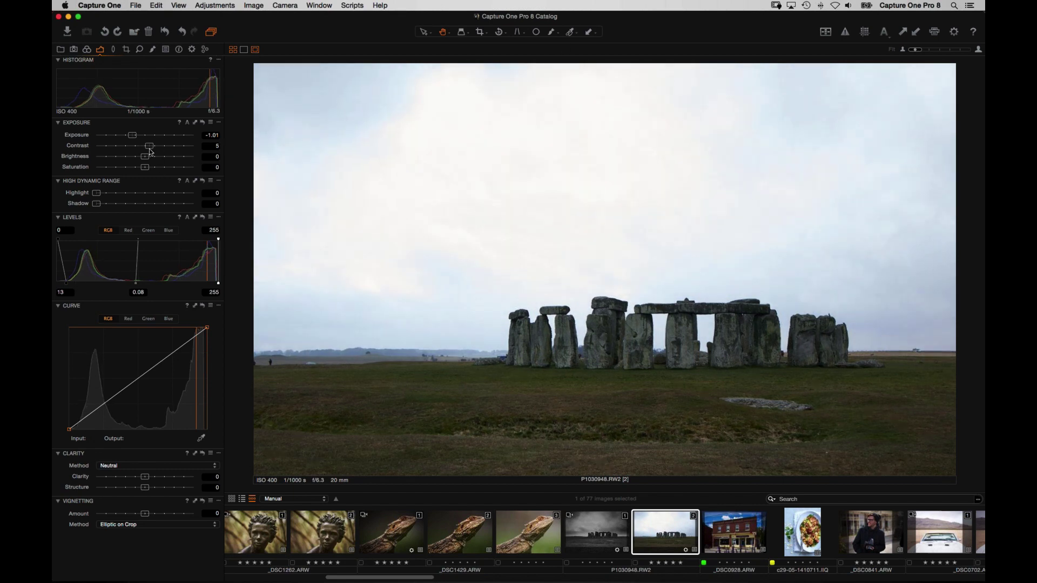
# - Set Clarity to 20 and Structure to 14, checking the stones at 100% before returning to the fitted view
pyautogui.moveTo(145, 476); pyautogui.dragTo(155, 476)
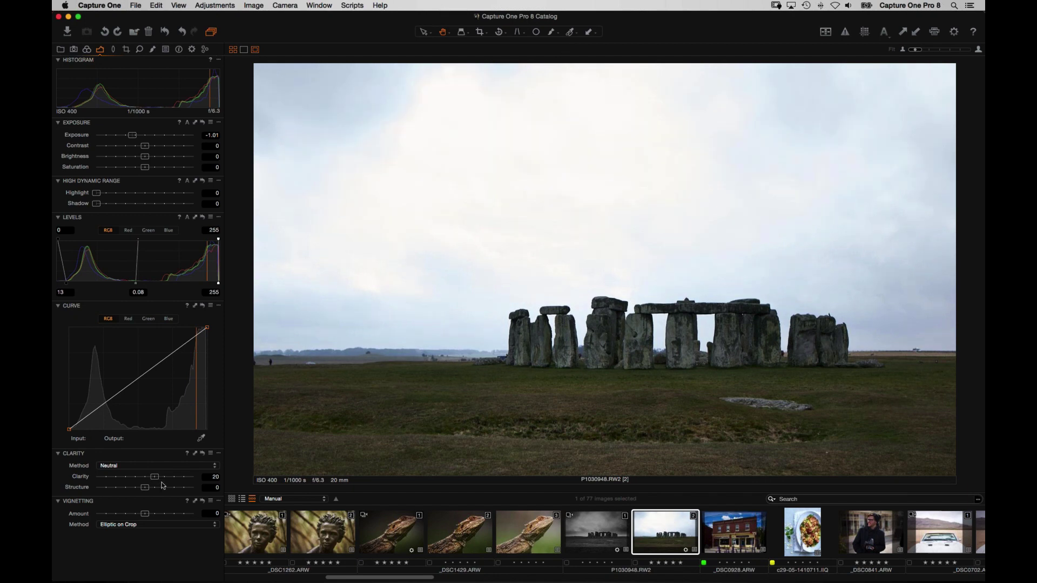
pyautogui.click(640, 367)
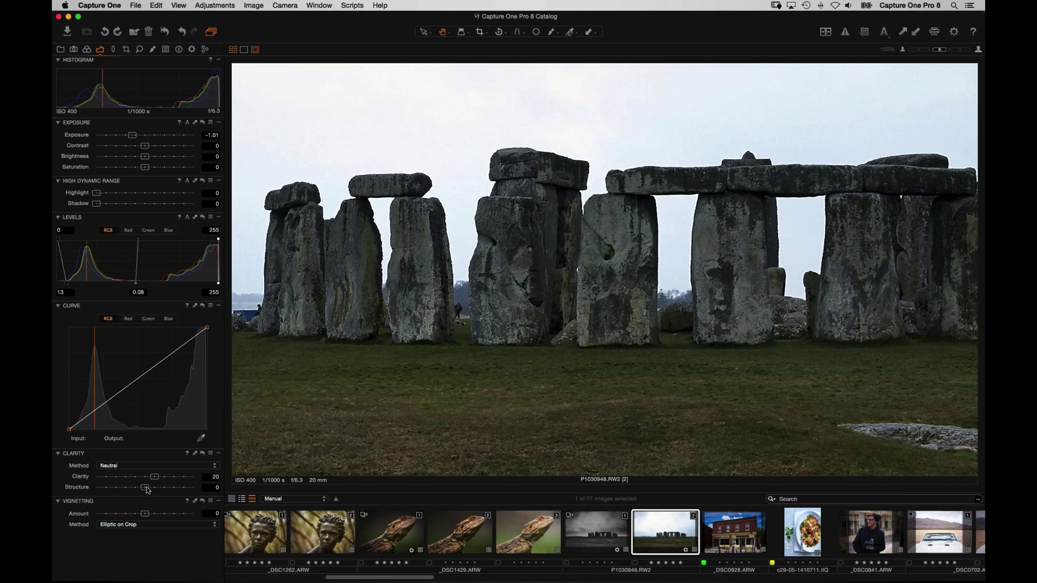
pyautogui.moveTo(149, 490); pyautogui.dragTo(156, 490)
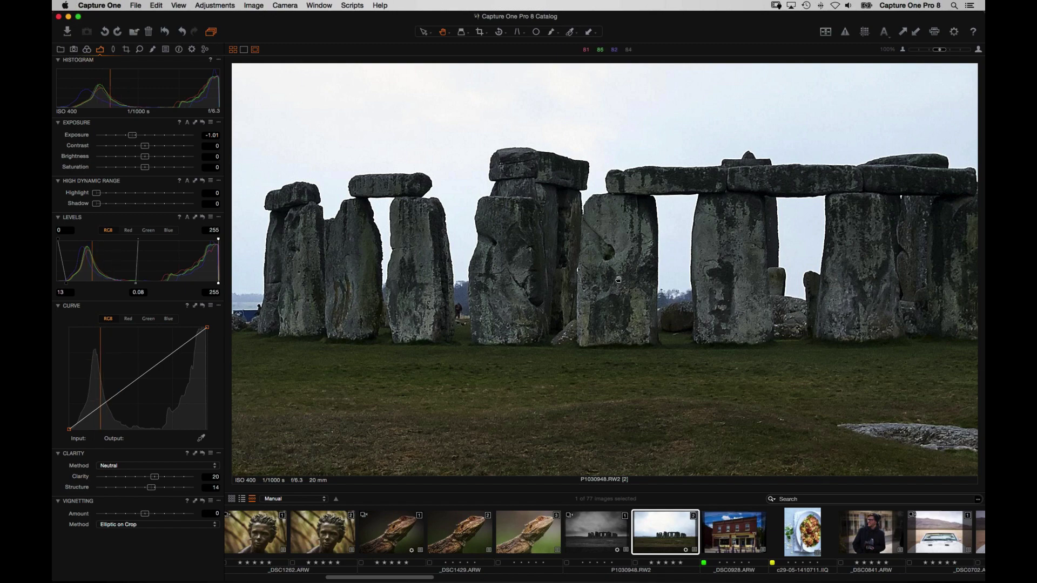
pyautogui.doubleClick(626, 301)
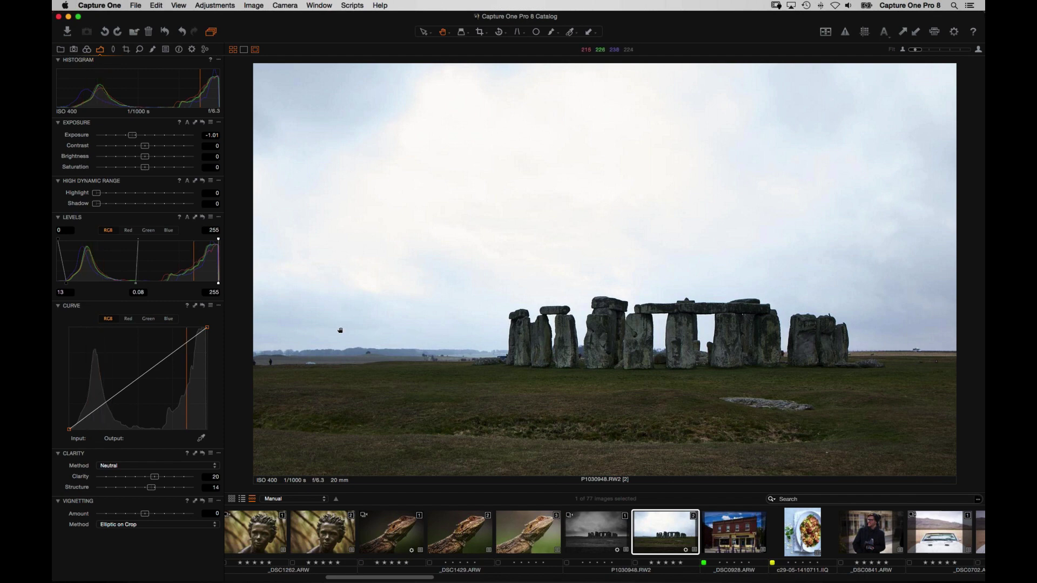
# - Draw a vertical gradient mask on a new local adjustment layer, covering the sky and fading out over the grass, and check the mask overlay
pyautogui.click(152, 49)
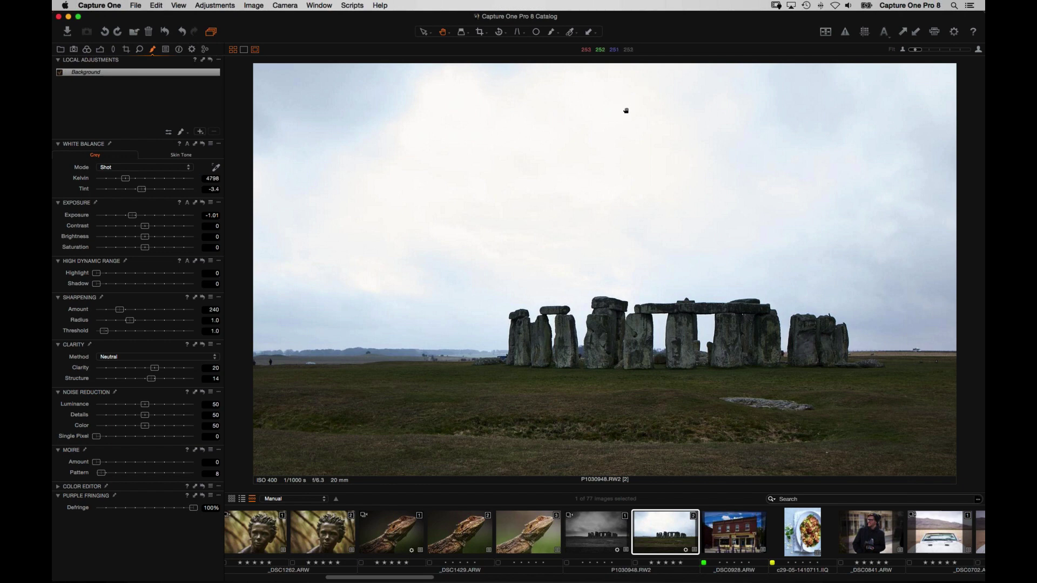
pyautogui.click(181, 133)
pyautogui.click(211, 157)
pyautogui.moveTo(618, 223); pyautogui.dragTo(617, 429)
pyautogui.press('m')
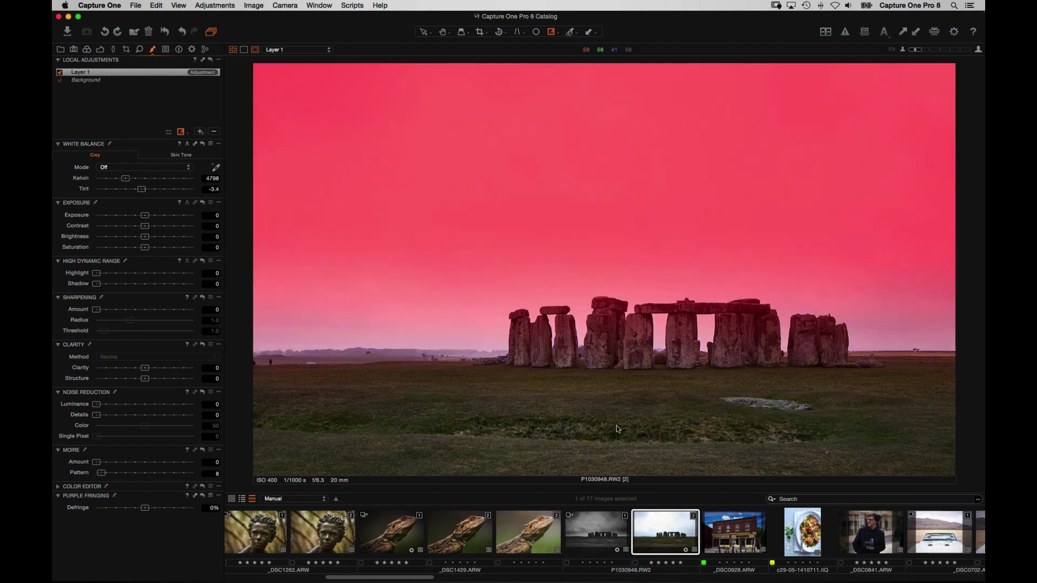
pyautogui.press('m')
pyautogui.moveTo(607, 281); pyautogui.dragTo(604, 437)
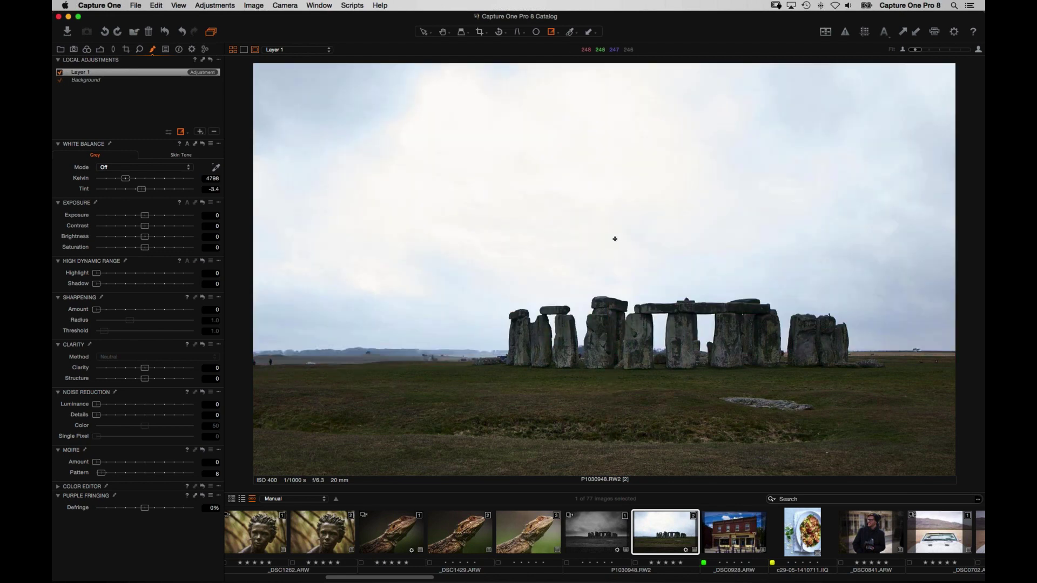
pyautogui.moveTo(615, 238); pyautogui.dragTo(614, 434)
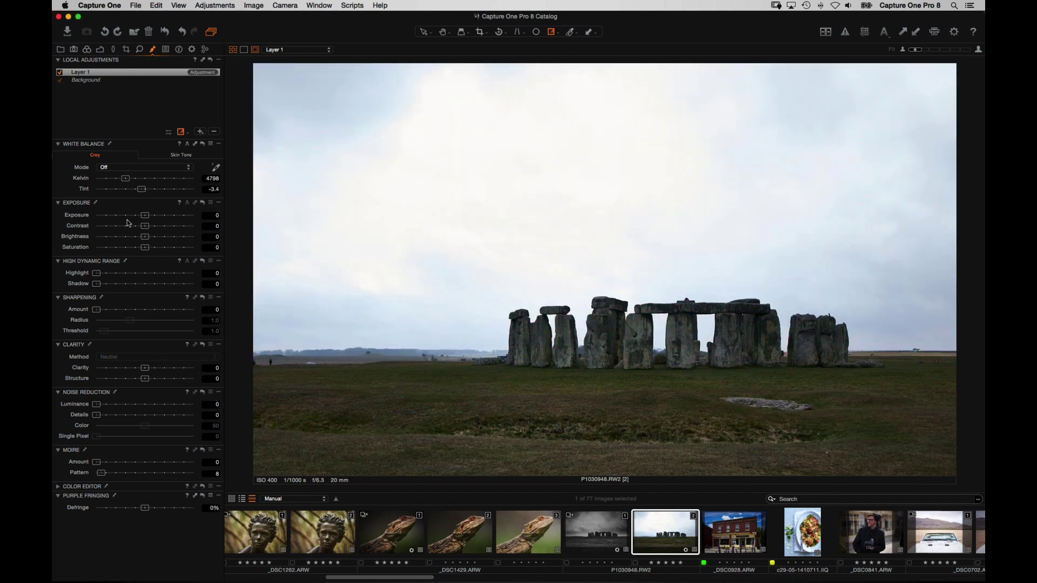
# - Darken the sky layer to an Exposure of -2.24 and redraw its gradient mask from above the stones down to the grass
pyautogui.moveTo(129, 222)
pyautogui.mouseDown()
pyautogui.moveTo(100, 216)
pyautogui.moveTo(136, 219)
pyautogui.moveTo(111, 217)
pyautogui.mouseUp()
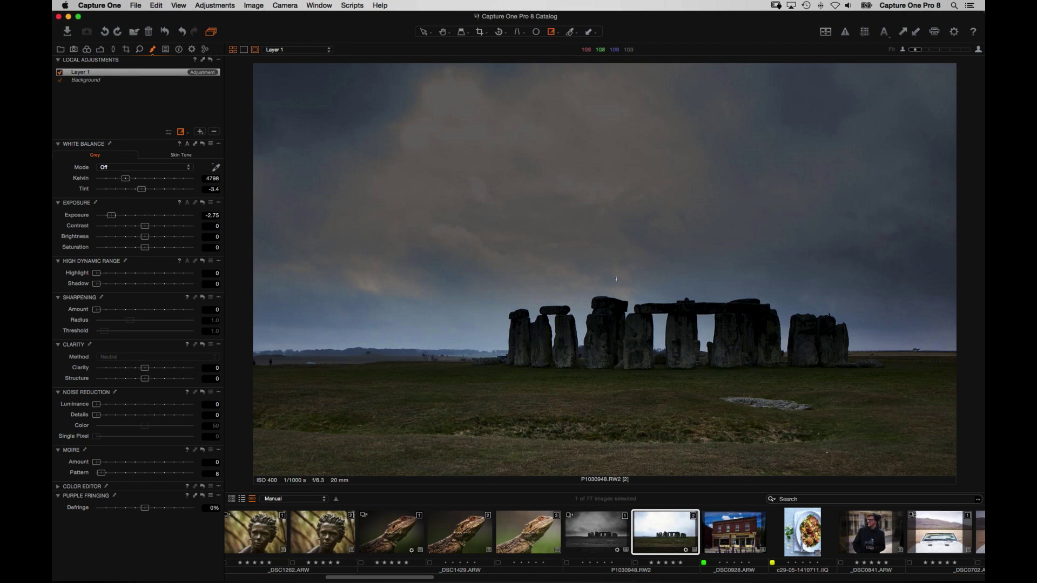
pyautogui.moveTo(614, 241); pyautogui.dragTo(613, 422)
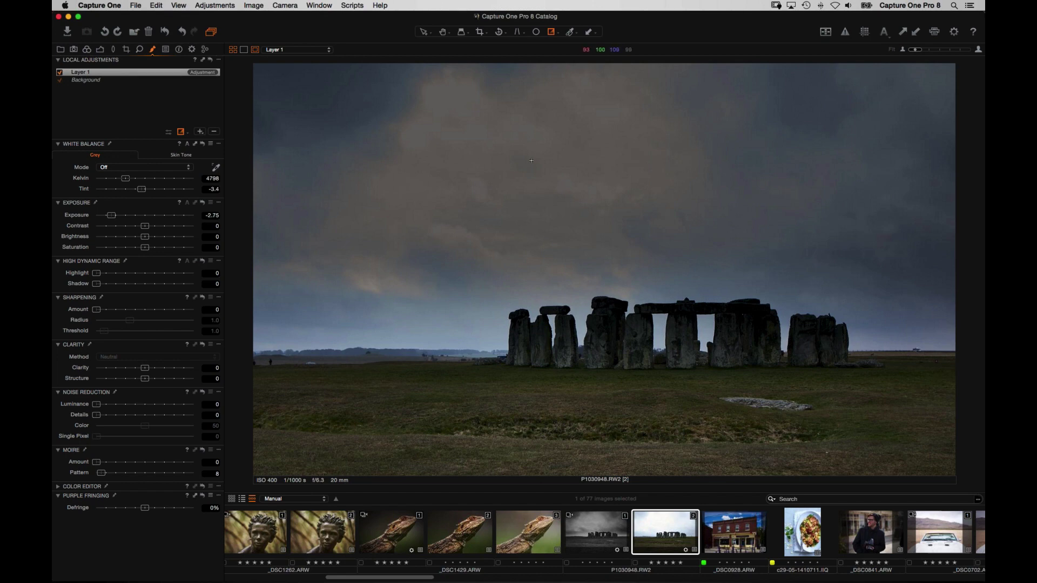
pyautogui.moveTo(112, 215)
pyautogui.mouseDown()
pyautogui.moveTo(136, 217)
pyautogui.moveTo(117, 218)
pyautogui.mouseUp()
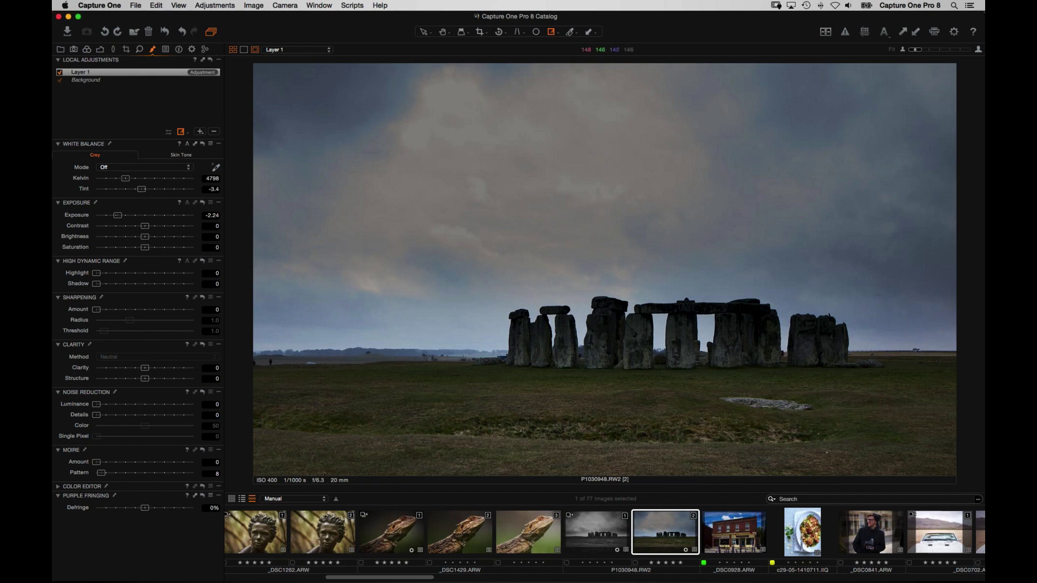
# - Enable Black & White and set Red to -10, Yellow to 11, Green to 4, Cyan to -11, Blue to -55 and Magenta to -6
pyautogui.click(86, 49)
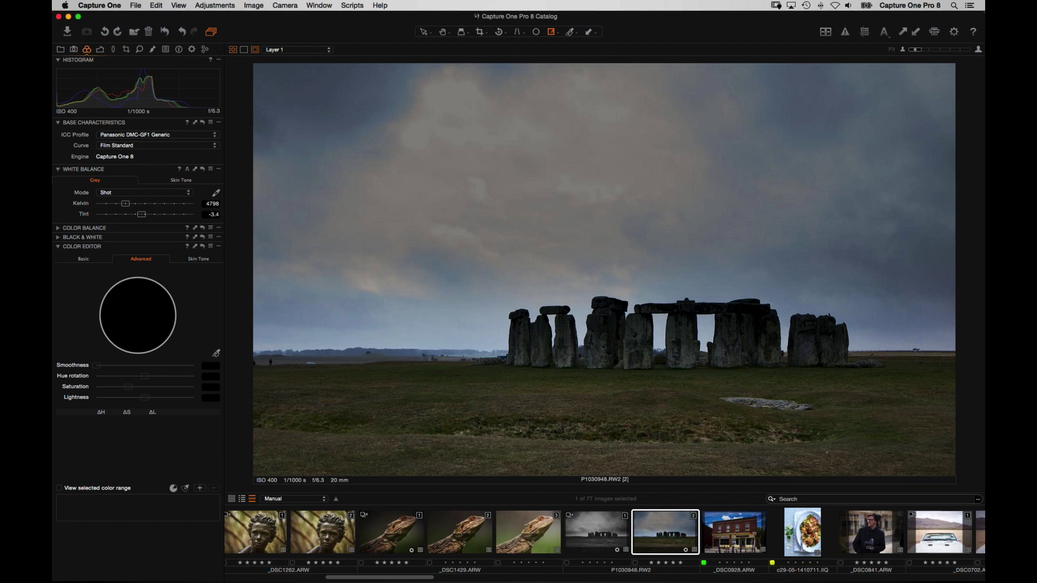
pyautogui.click(59, 237)
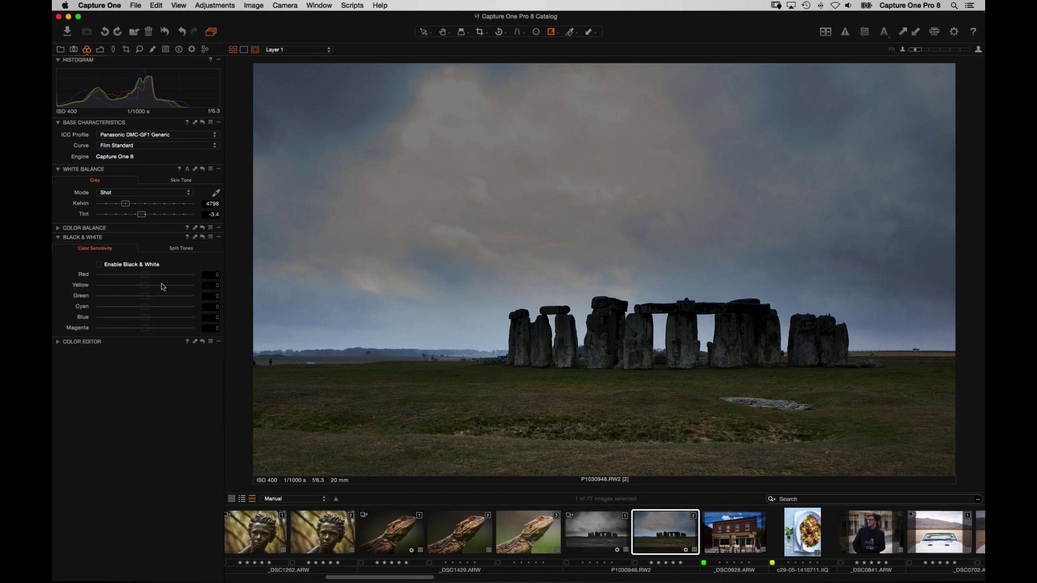
pyautogui.click(99, 264)
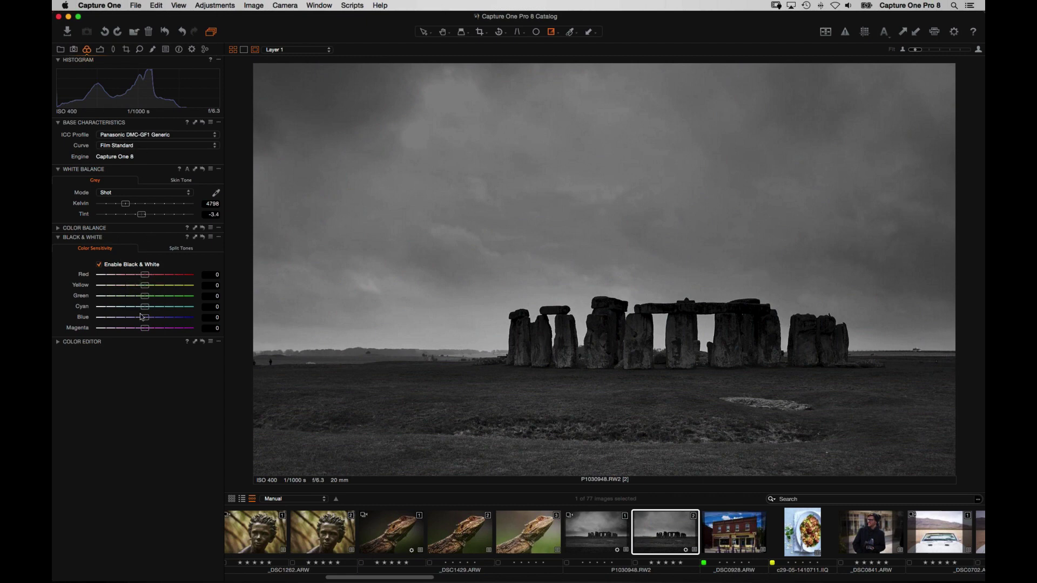
pyautogui.moveTo(143, 277)
pyautogui.mouseDown()
pyautogui.moveTo(158, 277)
pyautogui.moveTo(139, 277)
pyautogui.moveTo(144, 289)
pyautogui.mouseUp()
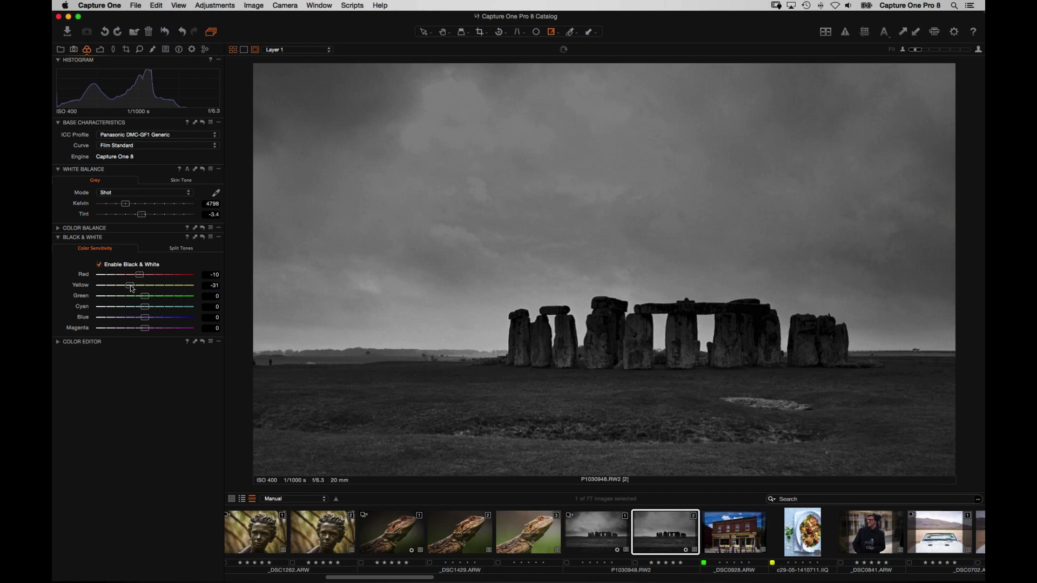
pyautogui.moveTo(132, 285); pyautogui.dragTo(179, 288)
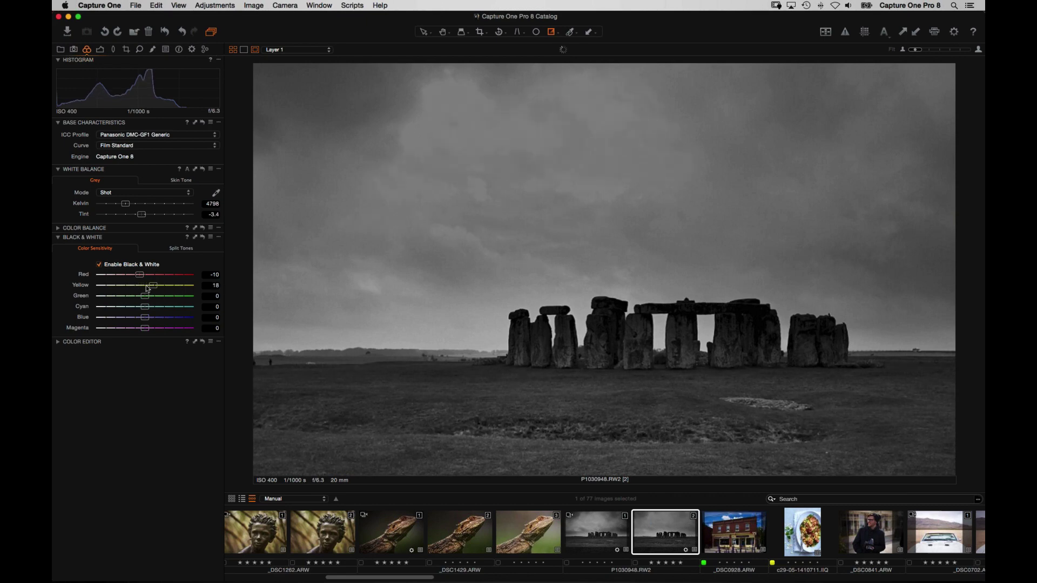
pyautogui.click(153, 289)
pyautogui.moveTo(145, 297); pyautogui.dragTo(140, 328)
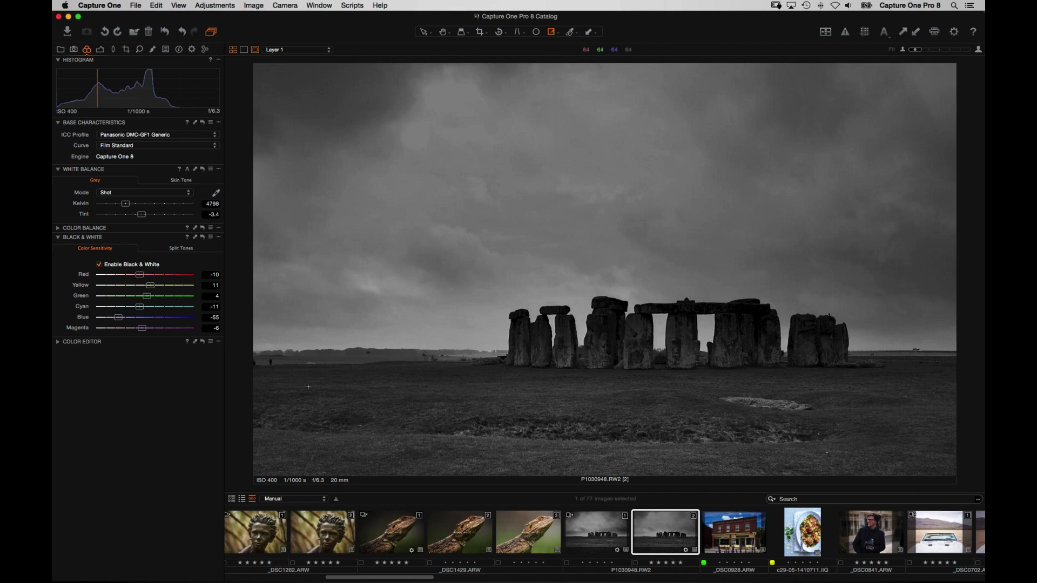
# - Compare the image with the sky gradient layer switched off and on
pyautogui.click(153, 50)
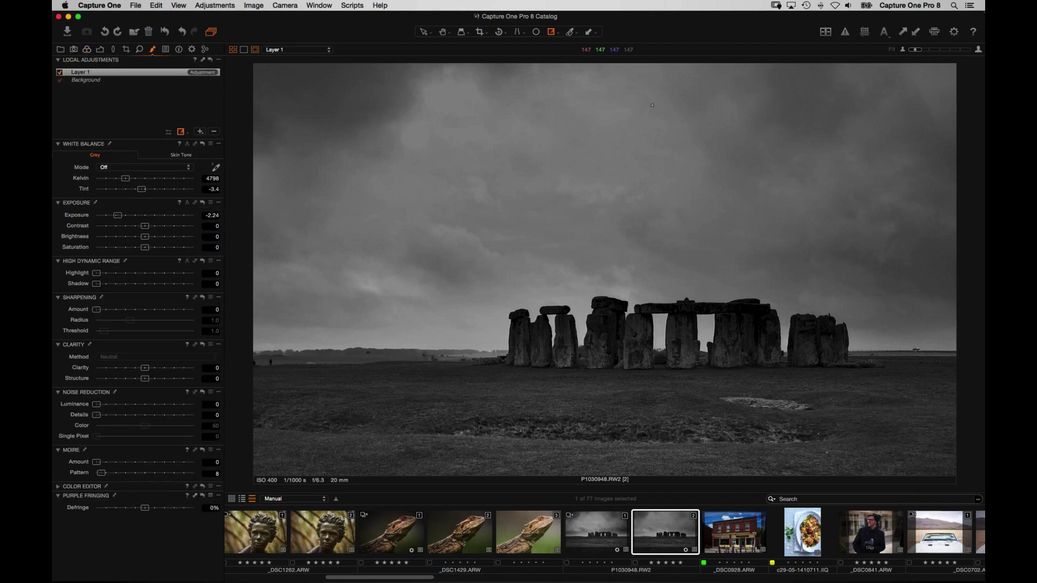
pyautogui.click(60, 73)
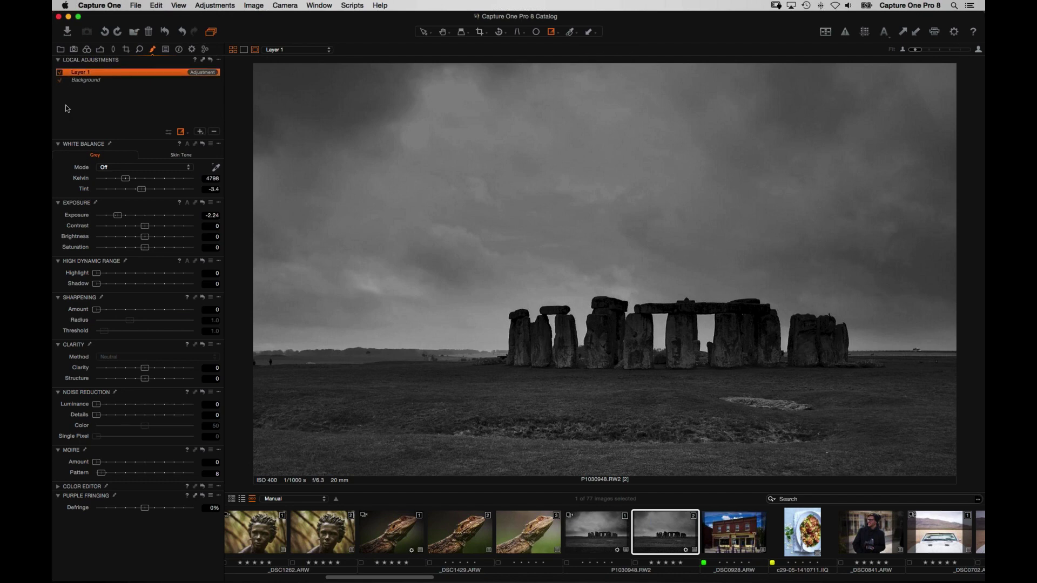
pyautogui.click(60, 72)
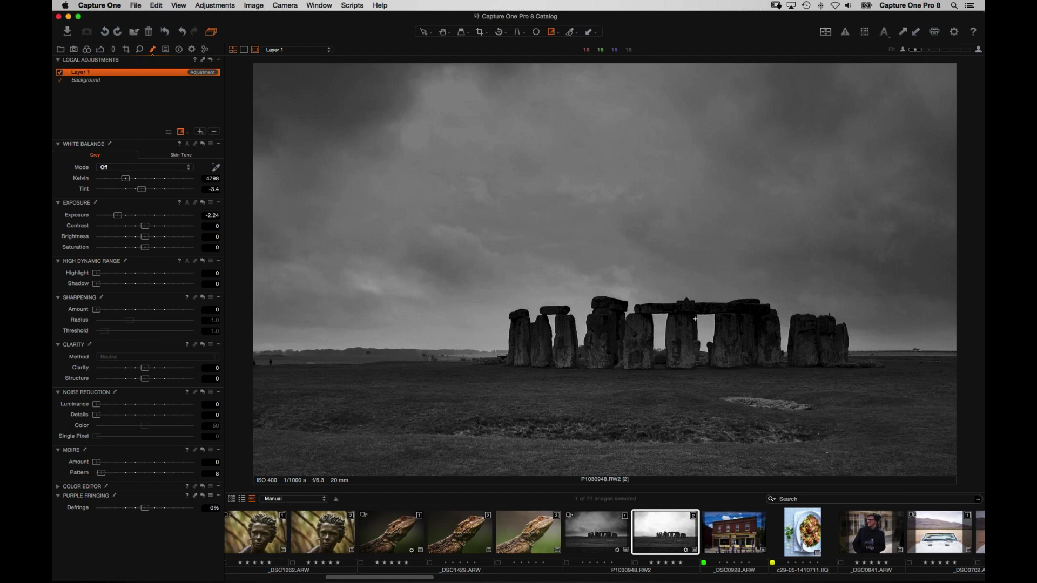
# - Examine how the sky gradient affects the standing stones at 100%, in the fitted view and at closer magnification
pyautogui.press('h')
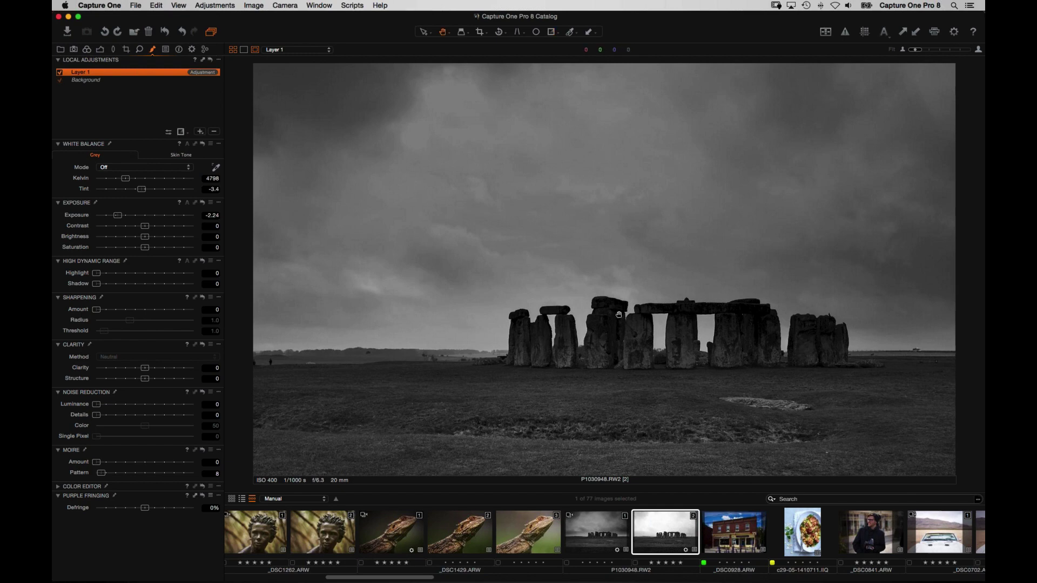
pyautogui.click(642, 345)
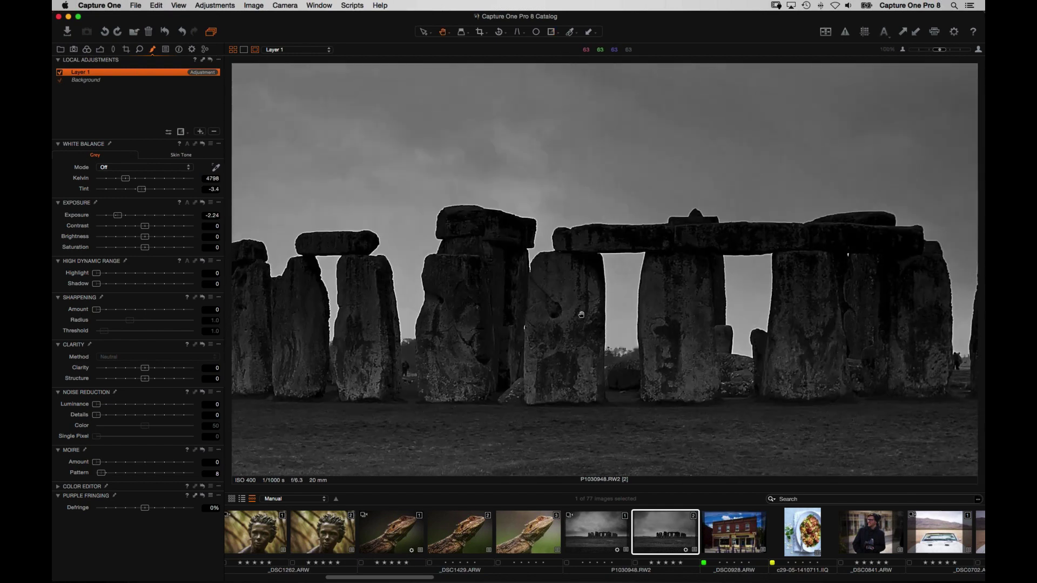
pyautogui.click(639, 166)
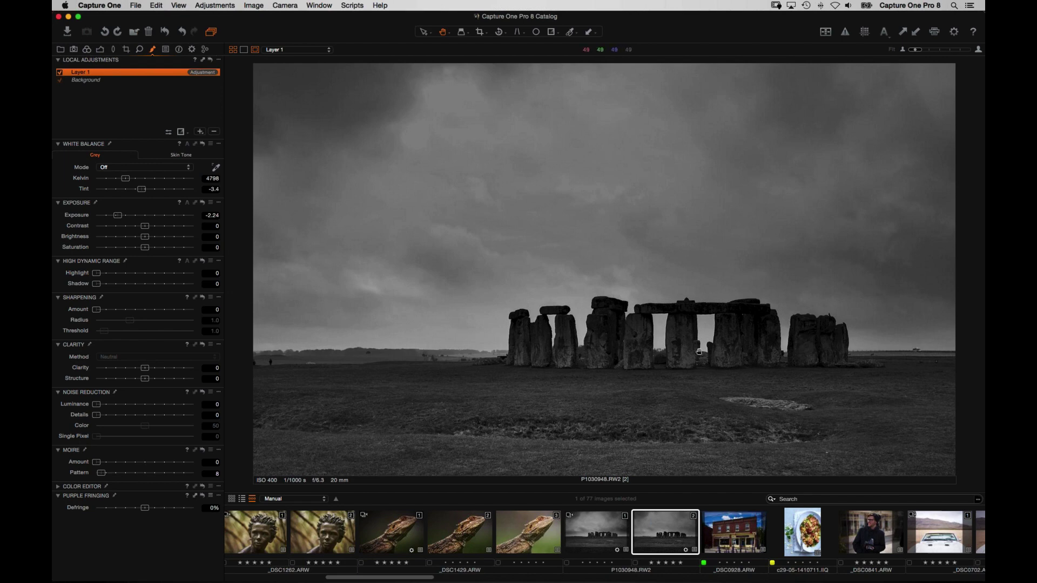
pyautogui.click(621, 304)
pyautogui.moveTo(621, 304); pyautogui.dragTo(726, 296)
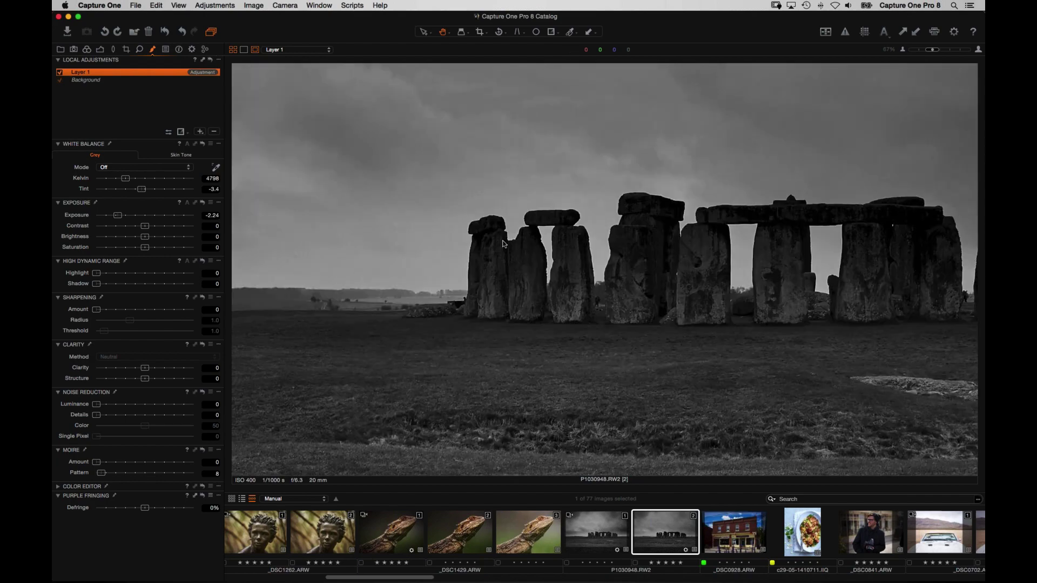
# - Rename the sky gradient layer to "Grad Sky"
pyautogui.doubleClick(83, 73)
pyautogui.write('Grad Sk')
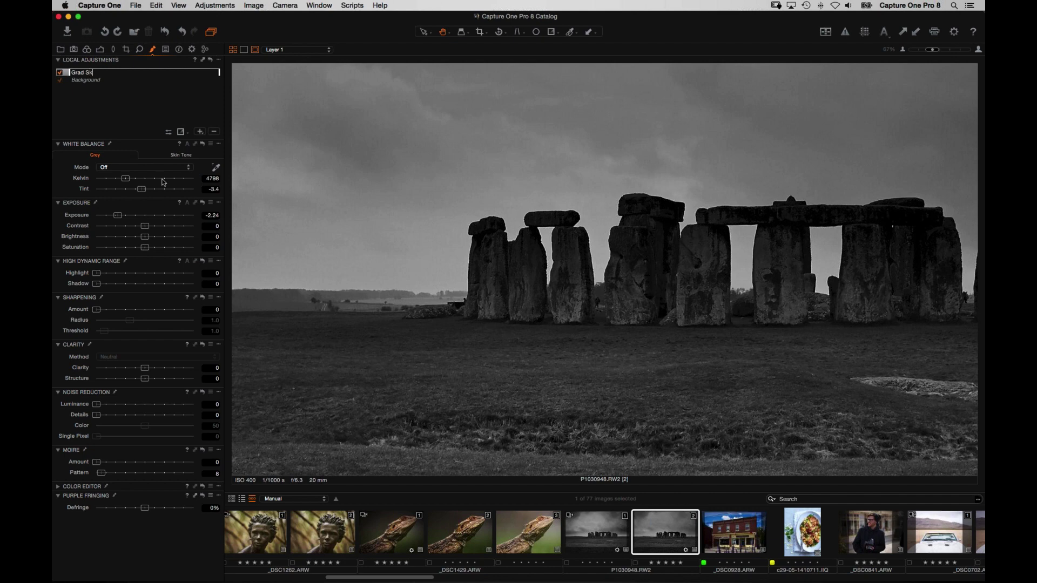
pyautogui.write('y')
pyautogui.press('Return')
# - Add a second local adjustment layer above Grad Sky and delete it again
pyautogui.click(200, 131)
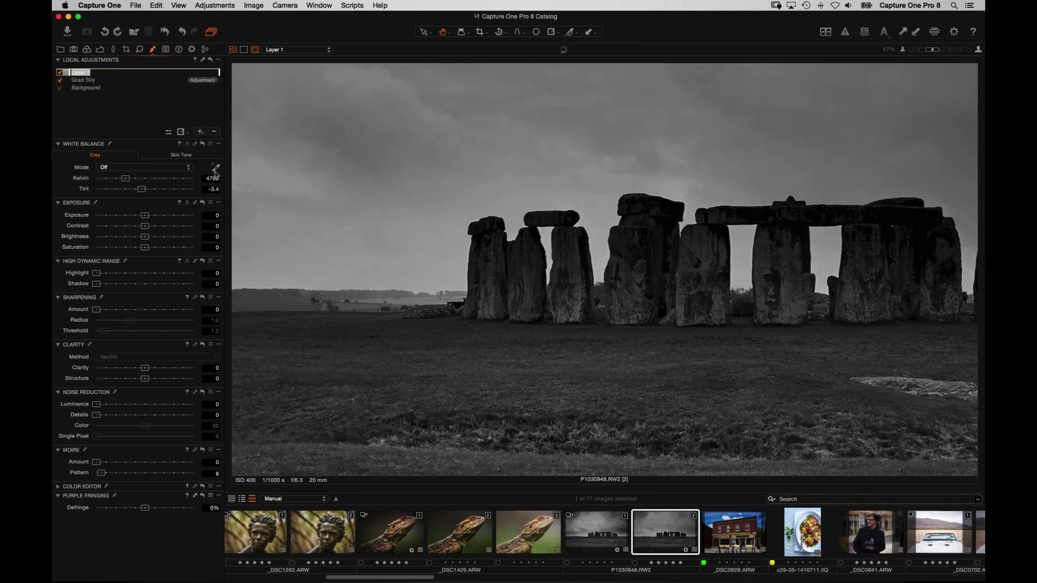
pyautogui.click(214, 132)
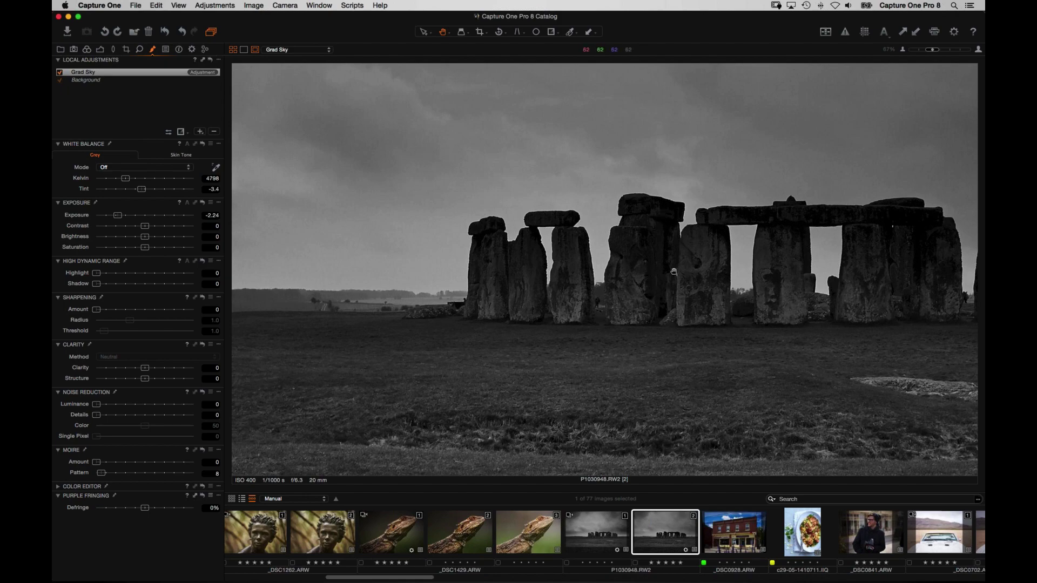
pyautogui.moveTo(642, 273); pyautogui.dragTo(482, 286)
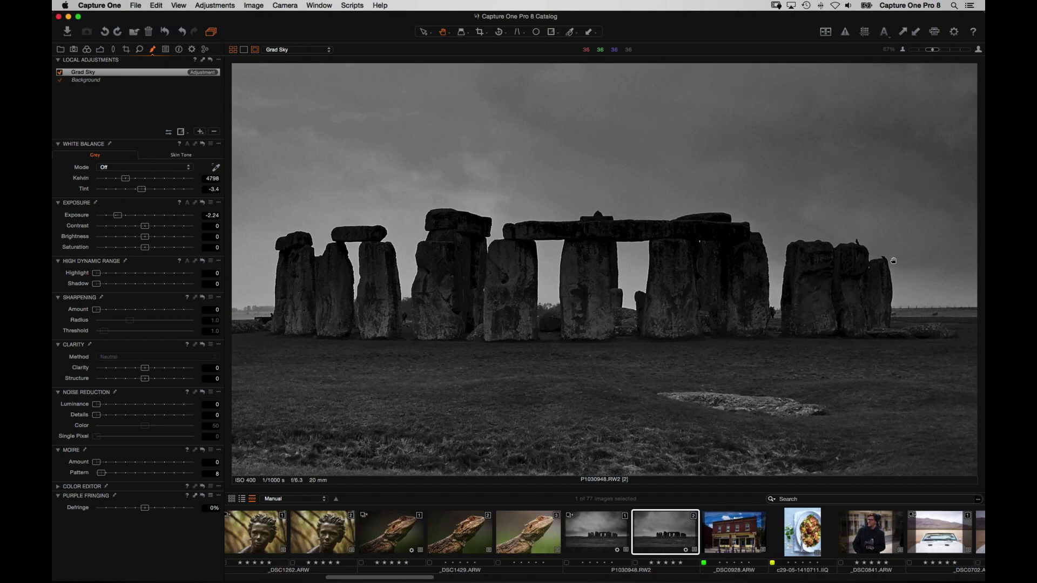
# - Switch to the Erase Mask brush for the Grad Sky layer and reduce the brush size
pyautogui.moveTo(298, 287); pyautogui.dragTo(379, 292)
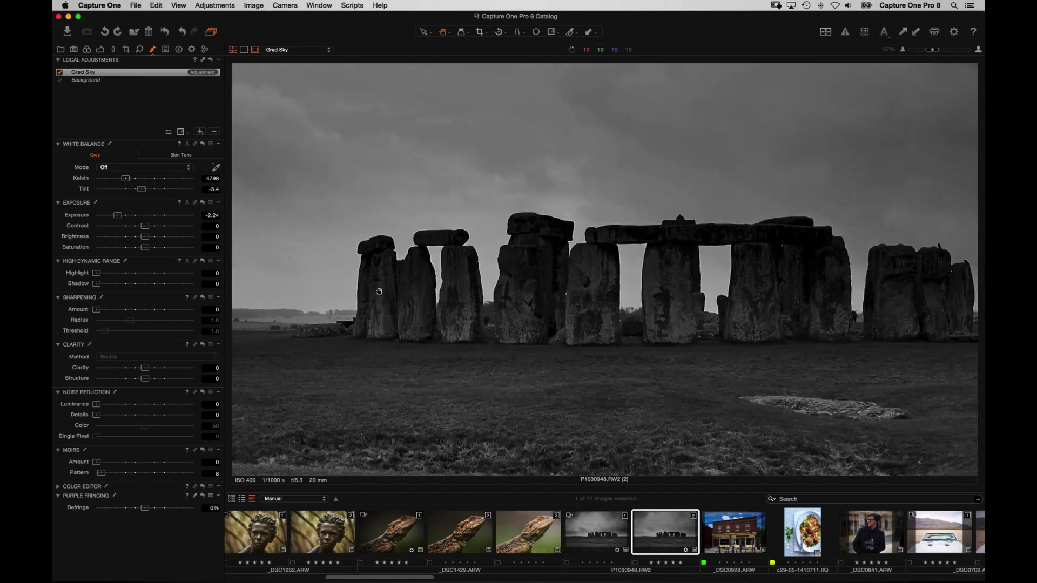
pyautogui.click(181, 132)
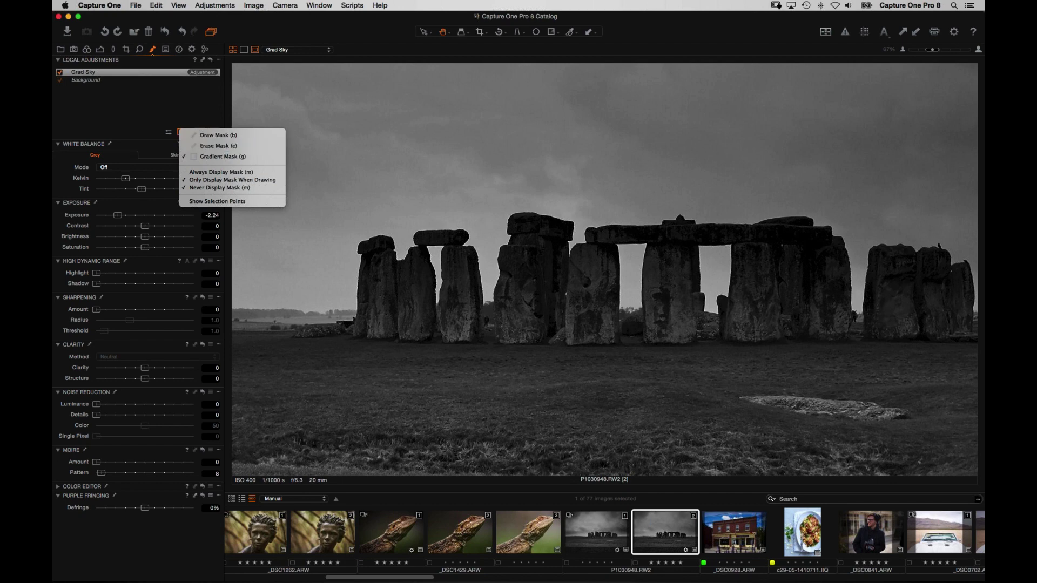
pyautogui.click(210, 135)
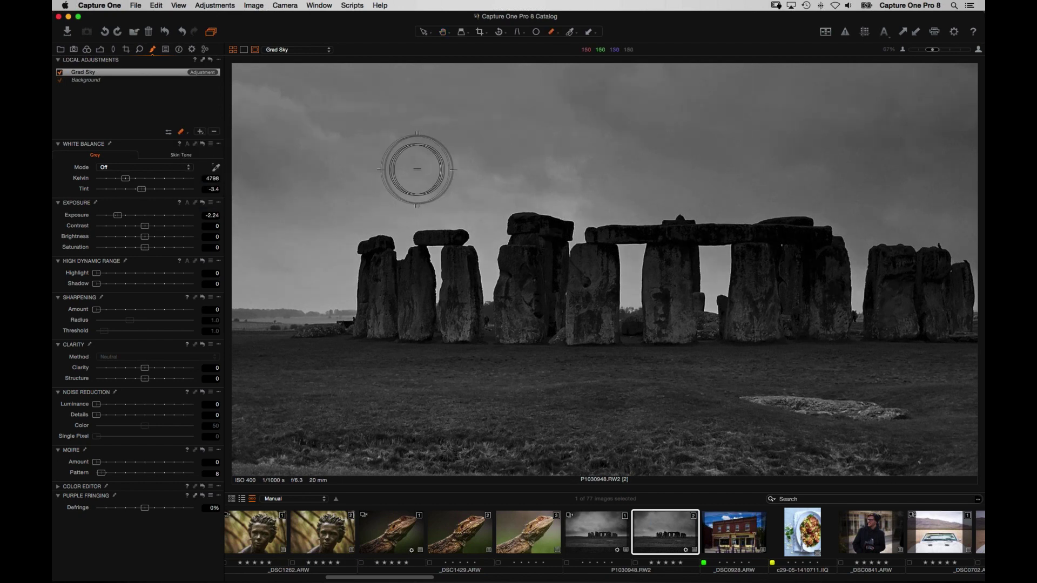
pyautogui.rightClick(442, 190)
pyautogui.moveTo(413, 164); pyautogui.dragTo(402, 164)
# - Try erasing the Grad Sky mask over the leftmost standing stones and undo the stroke
pyautogui.moveTo(380, 271)
pyautogui.mouseDown()
pyautogui.moveTo(372, 278)
pyautogui.moveTo(370, 259)
pyautogui.moveTo(385, 244)
pyautogui.moveTo(451, 240)
pyautogui.moveTo(456, 286)
pyautogui.moveTo(421, 305)
pyautogui.moveTo(459, 325)
pyautogui.mouseUp()
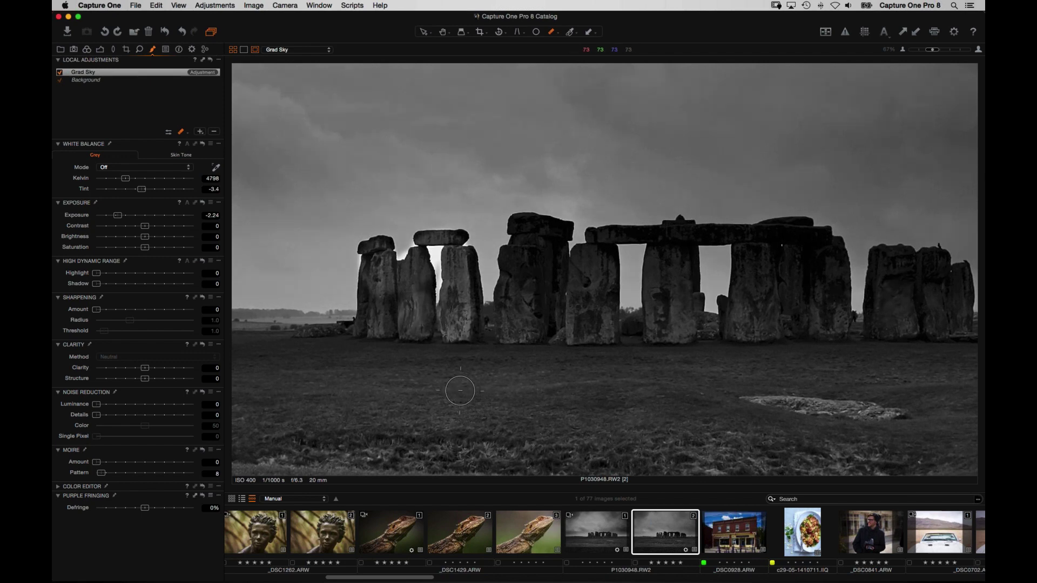
pyautogui.press('cmd+z')
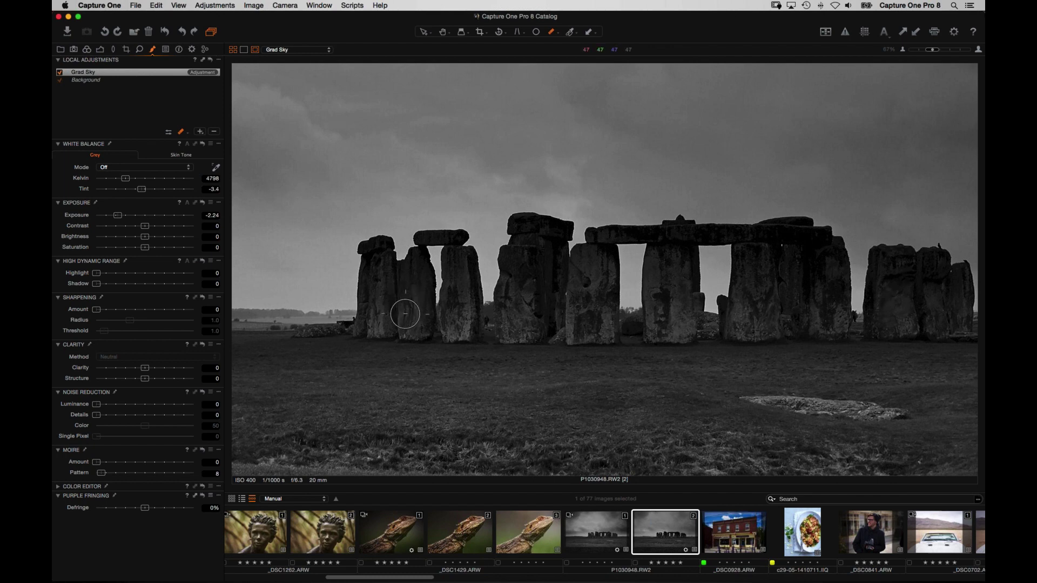
# - Erase the Grad Sky mask over the leftmost upright stones with an adjusted brush, working at 100% magnification
pyautogui.press('super+equal')
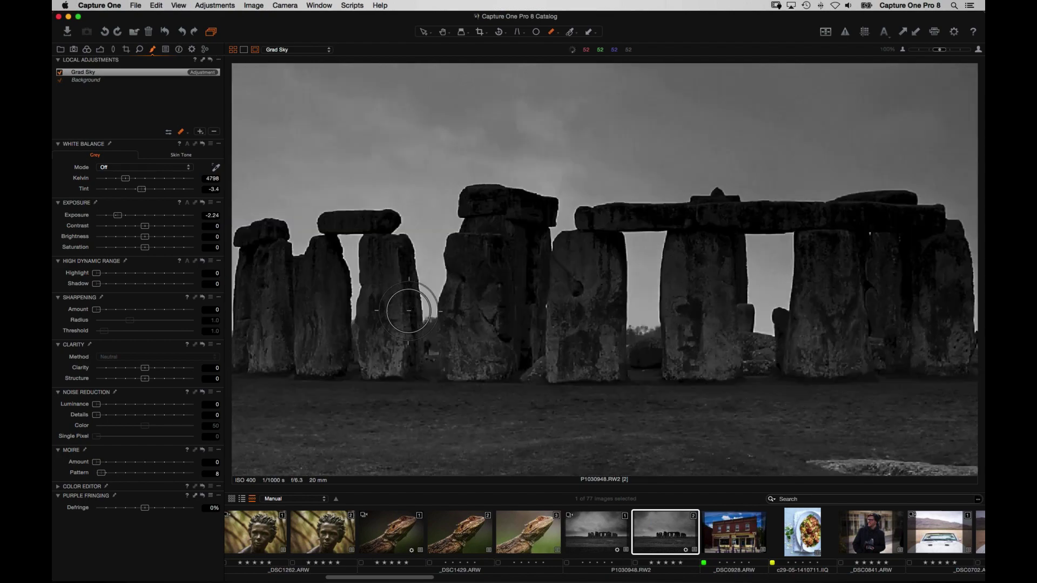
pyautogui.hscroll(-8, 409, 311)
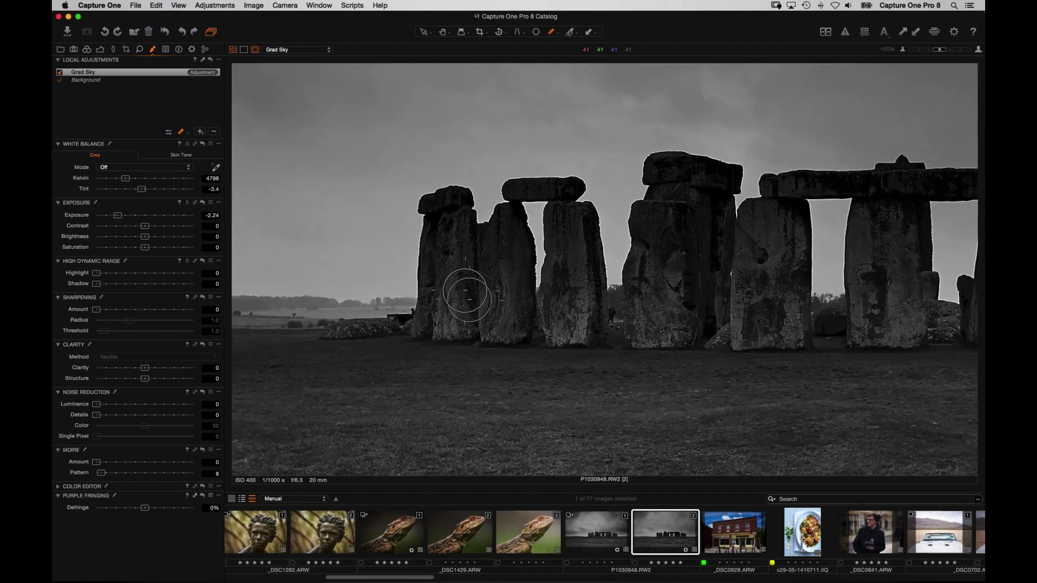
pyautogui.rightClick(489, 314)
pyautogui.moveTo(519, 320); pyautogui.dragTo(458, 323)
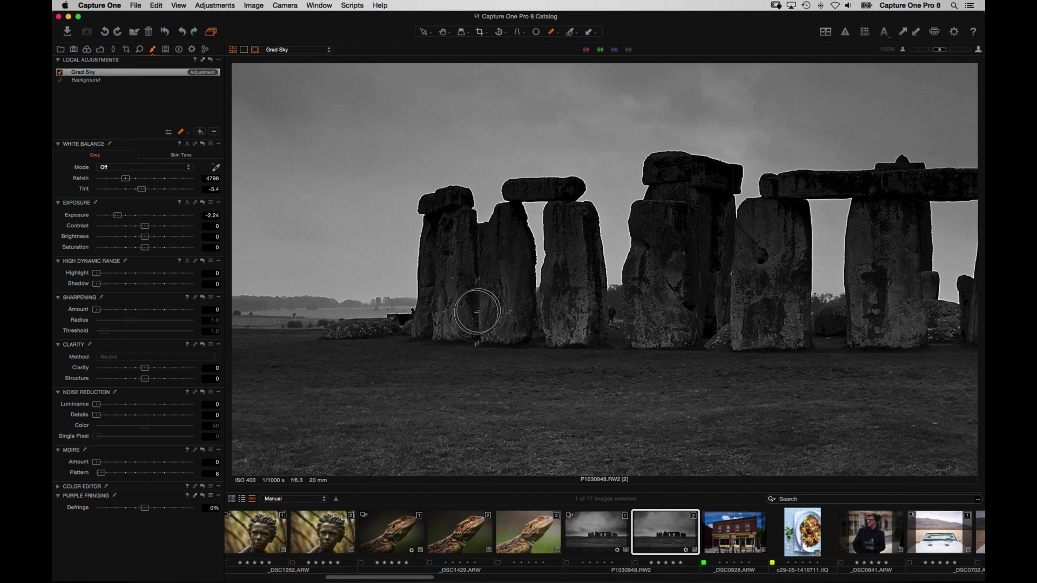
pyautogui.rightClick(491, 320)
pyautogui.click(446, 345)
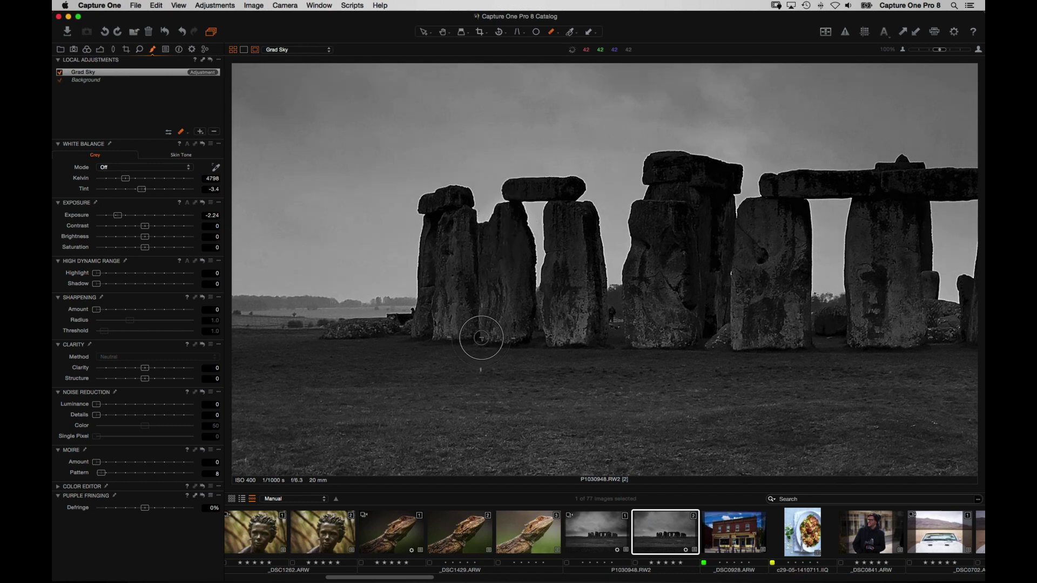
# - Erase the Grad Sky mask along the small lintel and the capstone of the tall stones beside it
pyautogui.rightClick(493, 266)
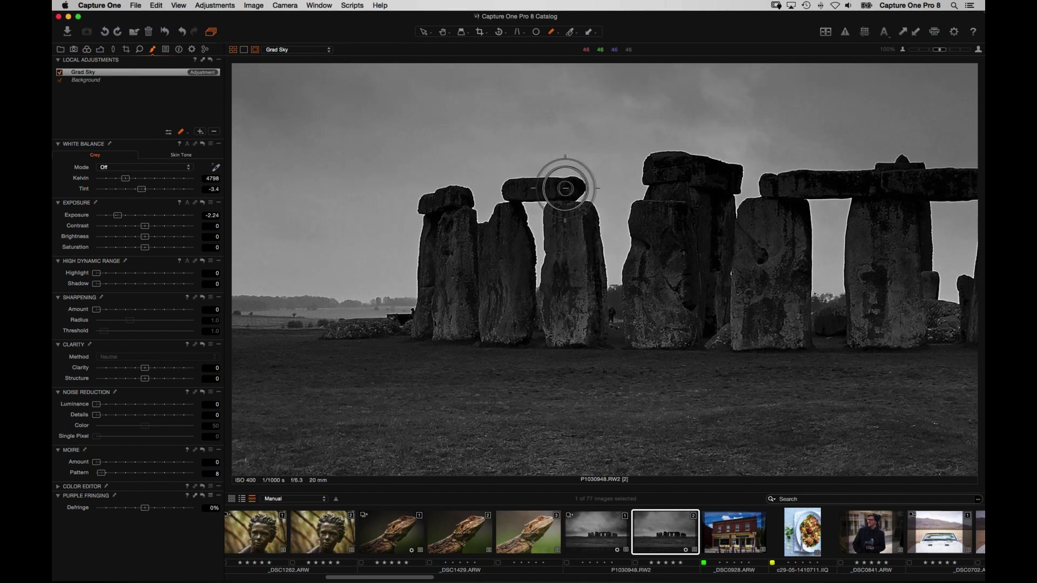
pyautogui.moveTo(513, 186)
pyautogui.mouseDown()
pyautogui.moveTo(562, 178)
pyautogui.moveTo(563, 189)
pyautogui.mouseUp()
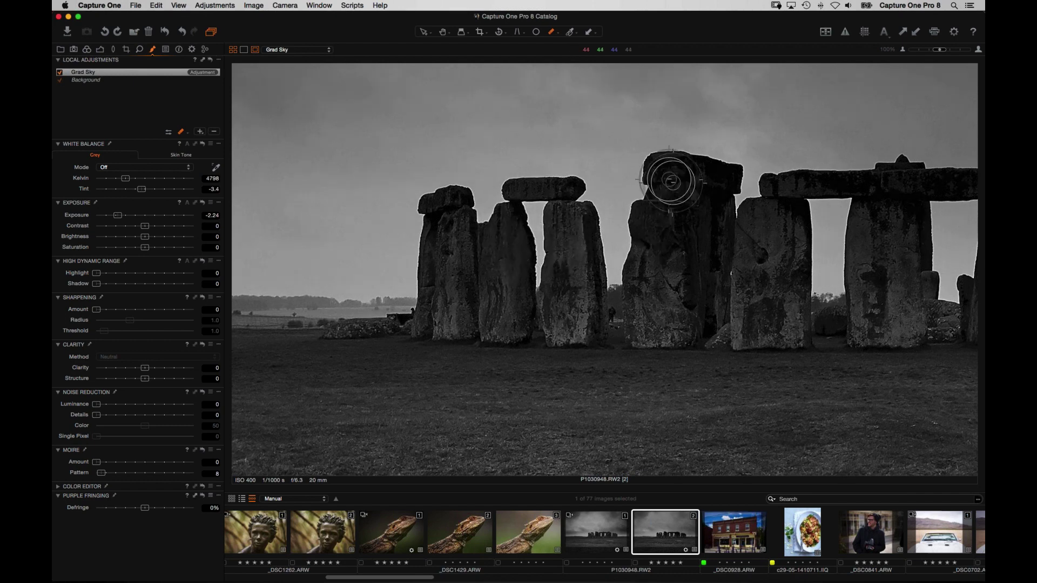
pyautogui.moveTo(666, 167); pyautogui.dragTo(724, 174)
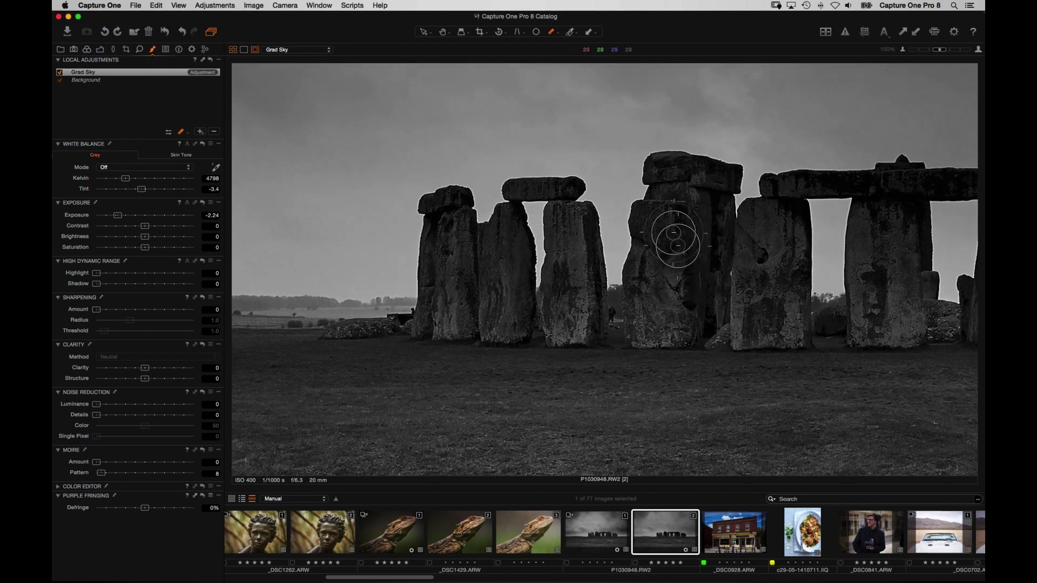
# - Erase the Grad Sky mask over the central lintelled stones and the separate group of stones at the far right
pyautogui.scroll(3, 538, 297)
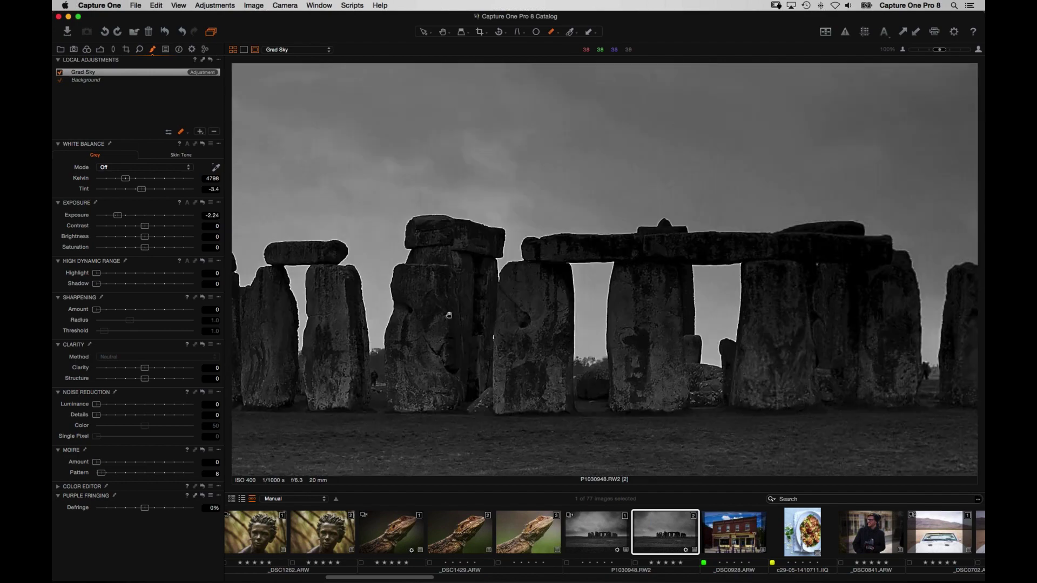
pyautogui.moveTo(539, 283)
pyautogui.mouseDown()
pyautogui.moveTo(551, 248)
pyautogui.moveTo(641, 248)
pyautogui.moveTo(671, 290)
pyautogui.moveTo(655, 361)
pyautogui.moveTo(660, 240)
pyautogui.moveTo(556, 251)
pyautogui.moveTo(680, 247)
pyautogui.moveTo(686, 236)
pyautogui.moveTo(667, 239)
pyautogui.moveTo(629, 302)
pyautogui.moveTo(629, 353)
pyautogui.moveTo(671, 262)
pyautogui.moveTo(682, 284)
pyautogui.moveTo(676, 244)
pyautogui.moveTo(775, 245)
pyautogui.moveTo(697, 246)
pyautogui.moveTo(786, 251)
pyautogui.moveTo(772, 248)
pyautogui.moveTo(757, 353)
pyautogui.moveTo(818, 235)
pyautogui.moveTo(799, 241)
pyautogui.moveTo(850, 233)
pyautogui.moveTo(799, 269)
pyautogui.moveTo(659, 254)
pyautogui.moveTo(671, 324)
pyautogui.moveTo(694, 359)
pyautogui.moveTo(694, 273)
pyautogui.moveTo(667, 256)
pyautogui.moveTo(694, 351)
pyautogui.moveTo(657, 267)
pyautogui.moveTo(718, 261)
pyautogui.moveTo(716, 243)
pyautogui.moveTo(651, 282)
pyautogui.moveTo(671, 270)
pyautogui.moveTo(648, 308)
pyautogui.moveTo(759, 260)
pyautogui.moveTo(744, 321)
pyautogui.moveTo(726, 262)
pyautogui.mouseUp()
pyautogui.moveTo(861, 324); pyautogui.dragTo(657, 282)
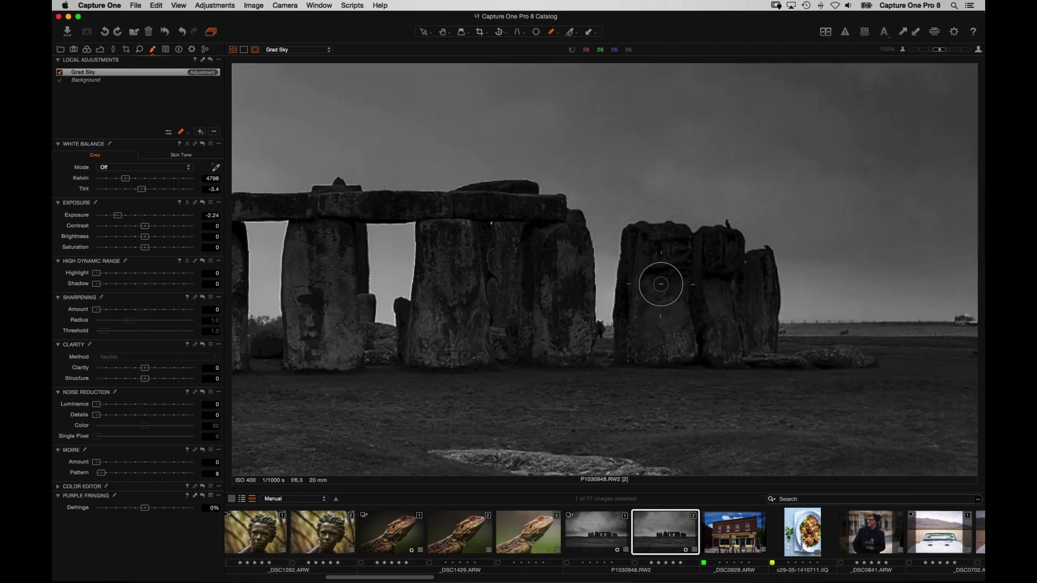
pyautogui.moveTo(651, 237)
pyautogui.mouseDown()
pyautogui.moveTo(632, 255)
pyautogui.moveTo(625, 311)
pyautogui.moveTo(671, 230)
pyautogui.moveTo(688, 246)
pyautogui.moveTo(648, 341)
pyautogui.moveTo(679, 270)
pyautogui.moveTo(731, 233)
pyautogui.moveTo(727, 218)
pyautogui.moveTo(732, 270)
pyautogui.moveTo(760, 260)
pyautogui.moveTo(758, 326)
pyautogui.moveTo(758, 264)
pyautogui.moveTo(764, 309)
pyautogui.moveTo(719, 260)
pyautogui.moveTo(687, 274)
pyautogui.moveTo(634, 239)
pyautogui.moveTo(648, 404)
pyautogui.moveTo(625, 286)
pyautogui.moveTo(636, 238)
pyautogui.moveTo(625, 311)
pyautogui.moveTo(634, 236)
pyautogui.moveTo(636, 294)
pyautogui.moveTo(639, 250)
pyautogui.moveTo(630, 231)
pyautogui.moveTo(691, 242)
pyautogui.mouseUp()
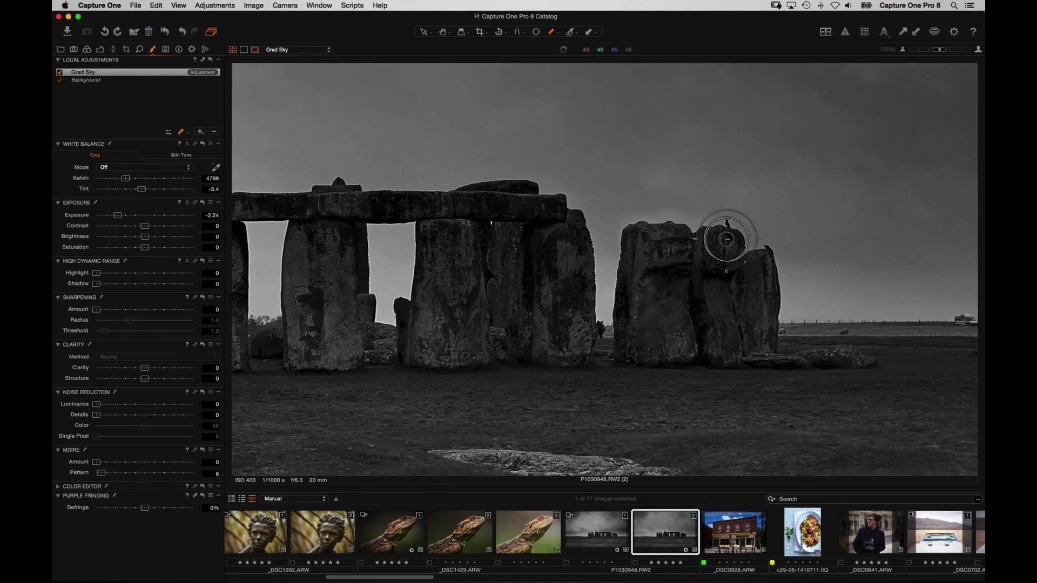
# - Examine the erased areas of the standing stones in the fitted view and at 100%
pyautogui.press('m')
pyautogui.press('super+0')
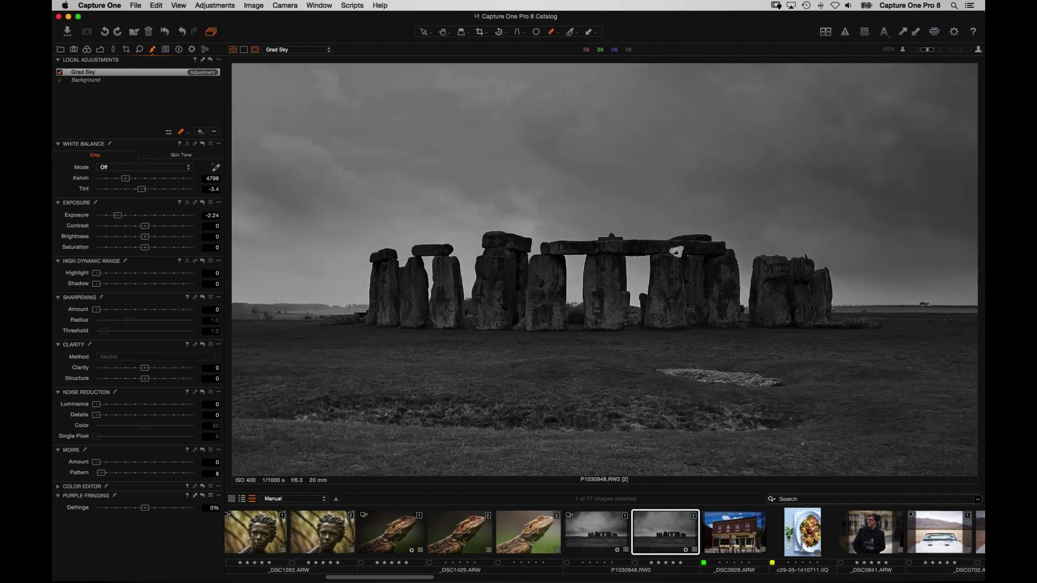
pyautogui.press('super+alt+0')
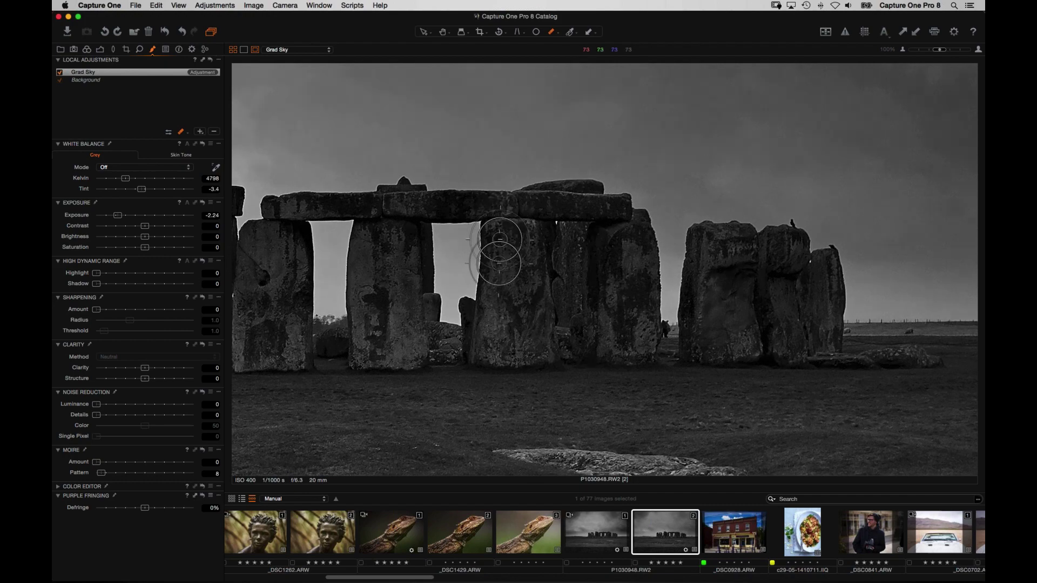
pyautogui.scroll(3, 497, 217)
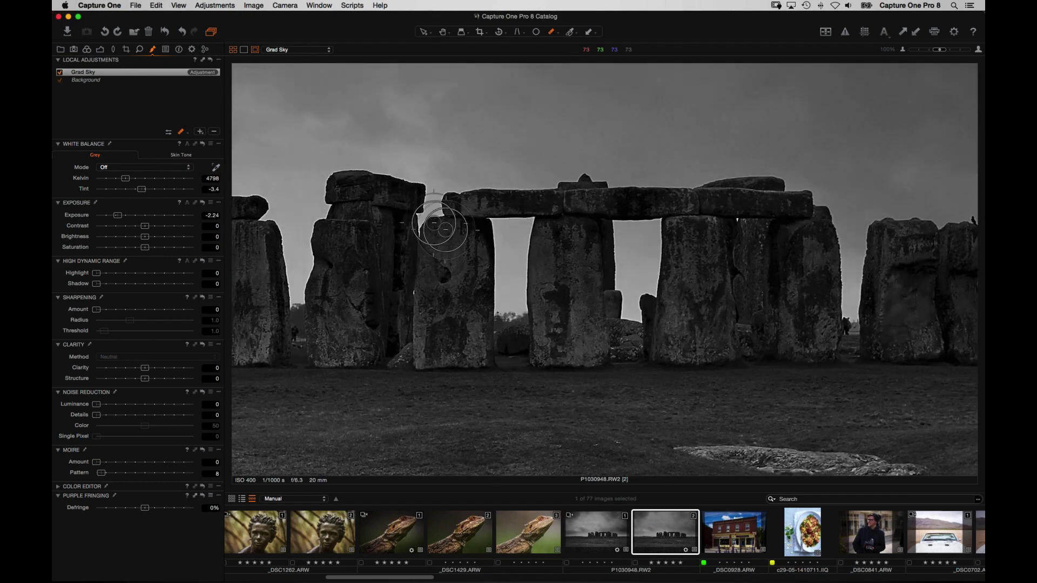
pyautogui.hscroll(-5, 486, 226)
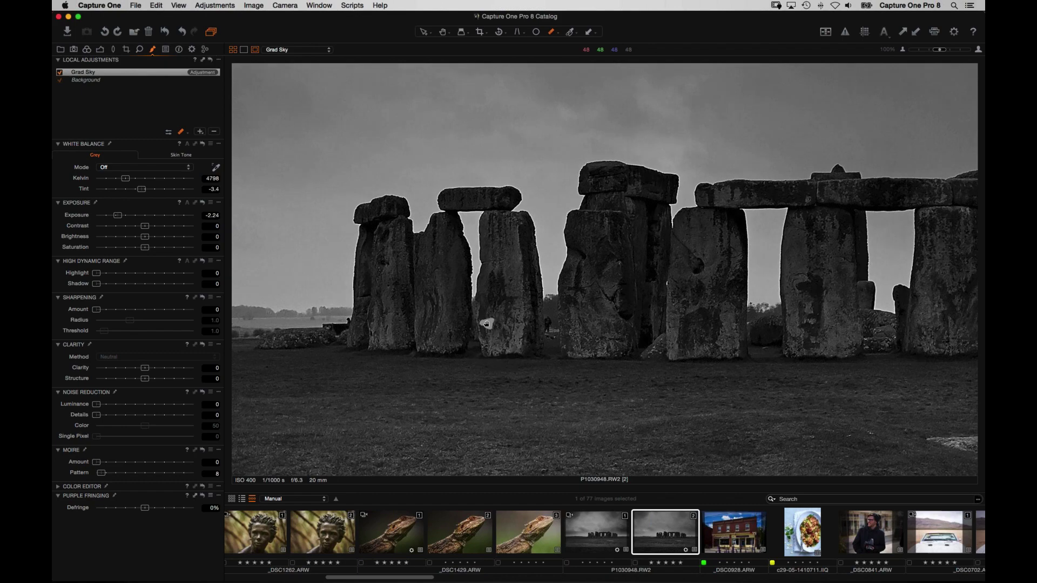
pyautogui.press('super+0')
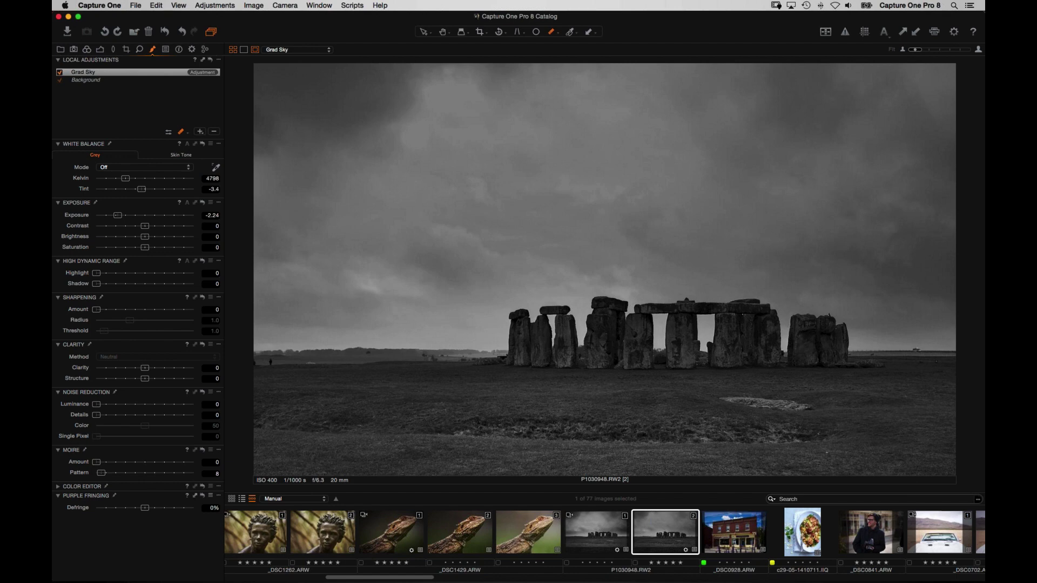
# - Touch up the Grad Sky mask at the top of the leftmost stone with the Erase Mask brush
pyautogui.click(180, 132)
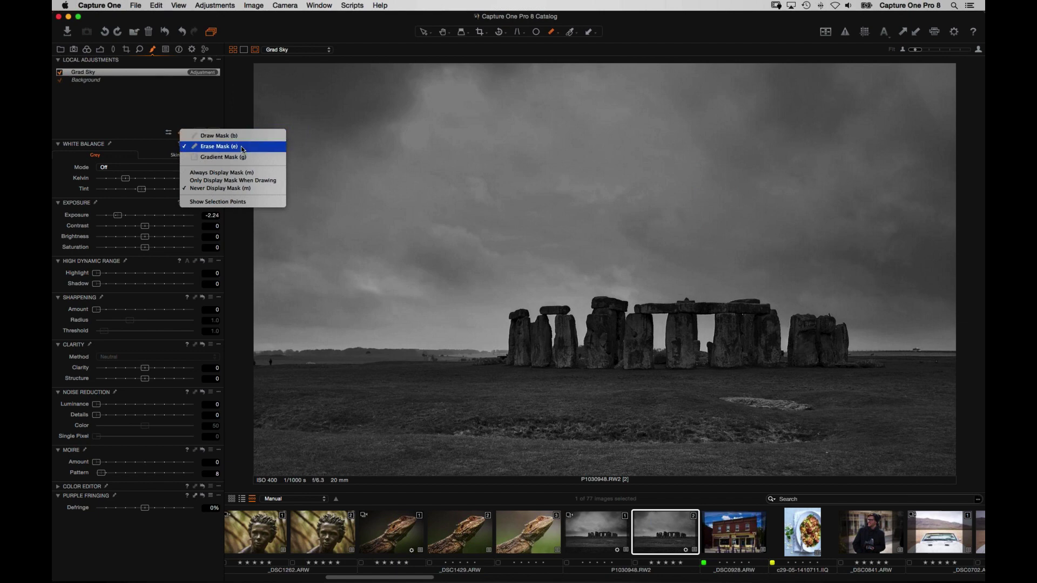
pyautogui.click(256, 328)
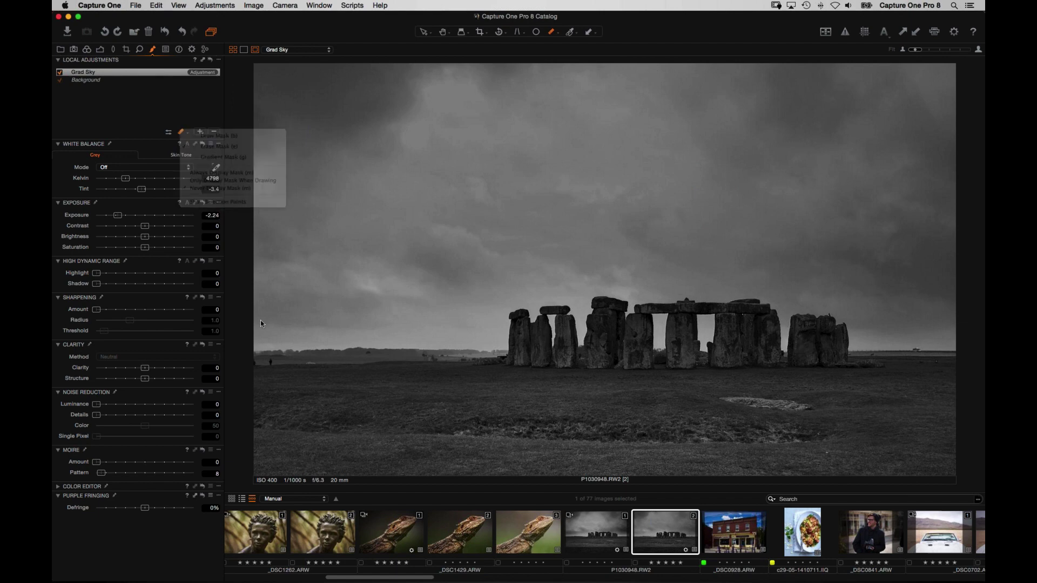
pyautogui.press('super+plus')
pyautogui.rightClick(445, 259)
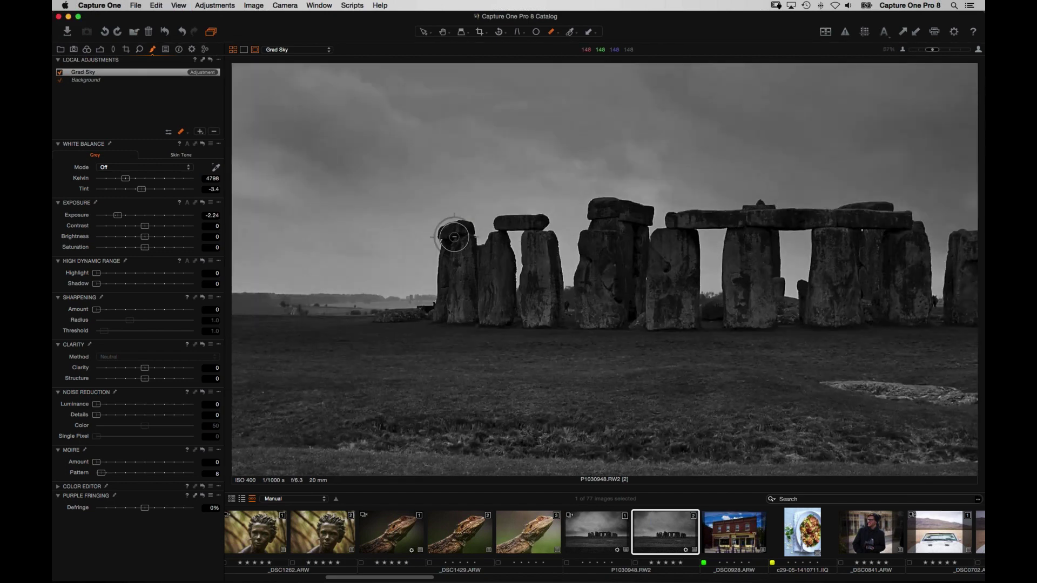
pyautogui.moveTo(455, 235); pyautogui.dragTo(457, 238)
pyautogui.press('super+0')
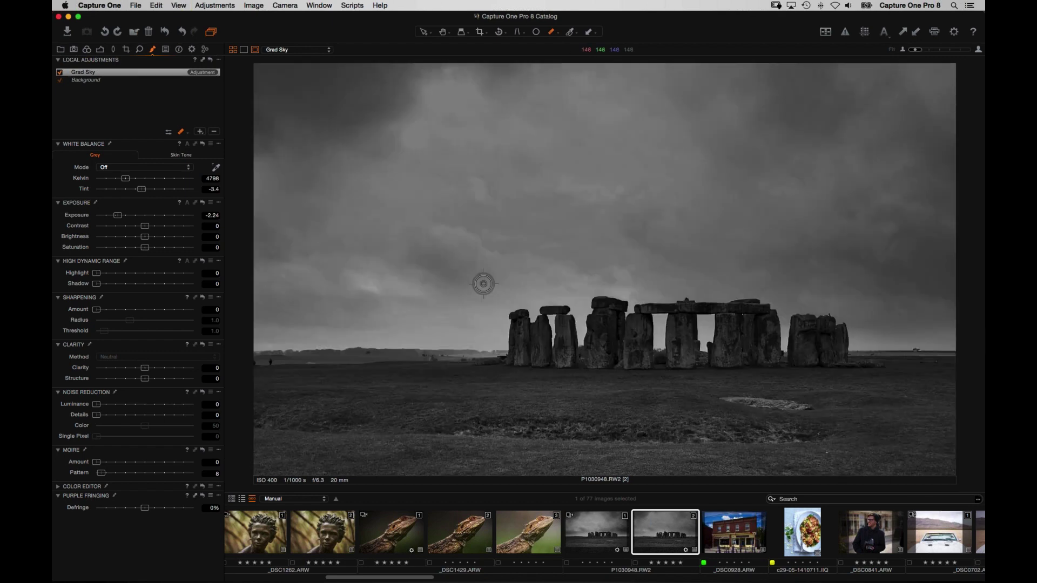
# - Display the Grad Sky mask overlay, inspect it around the stones up close, and hide it again
pyautogui.press('m')
pyautogui.press('m')
pyautogui.press('m')
pyautogui.press('super+equal')
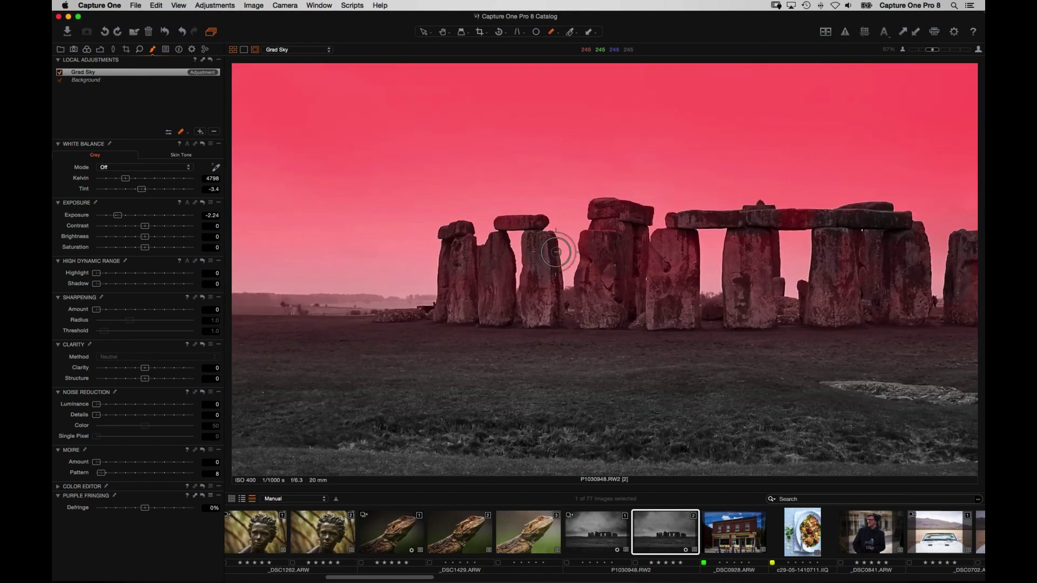
pyautogui.press('super+minus')
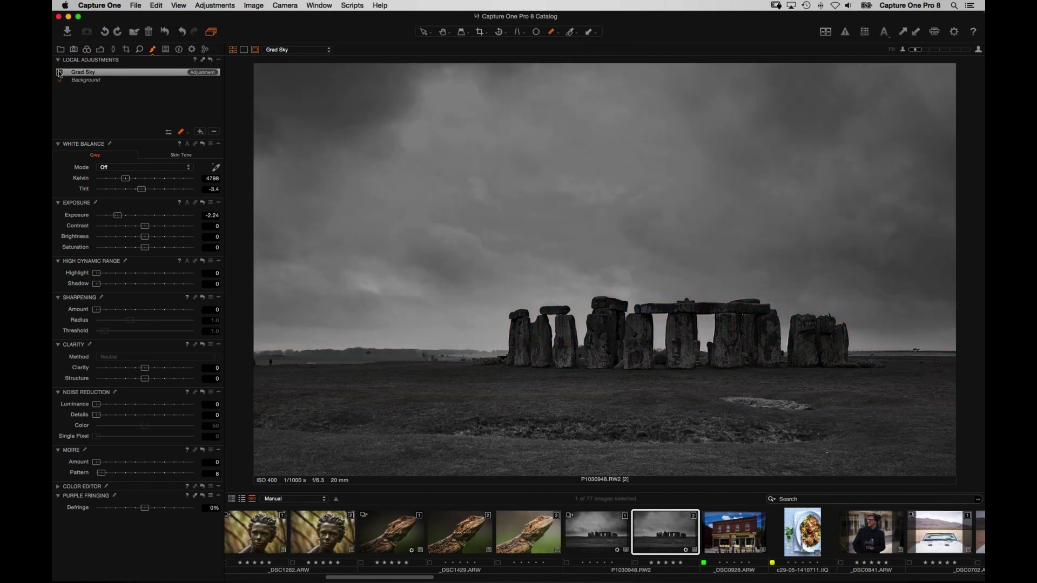
# - Compare the stones and sky with the Grad Sky layer switched off and on
pyautogui.click(59, 72)
pyautogui.click(60, 72)
pyautogui.click(61, 72)
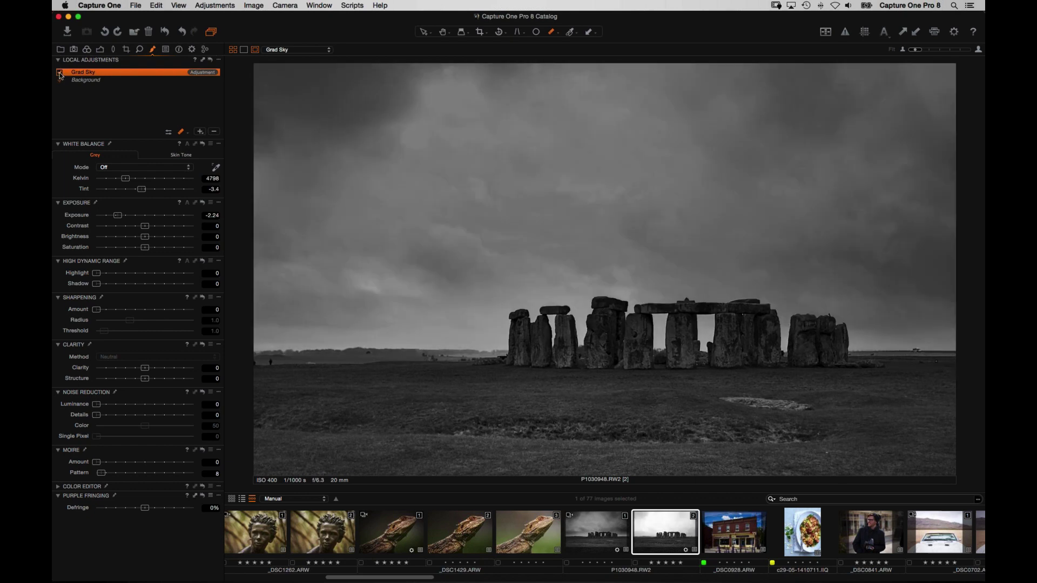
pyautogui.click(60, 73)
pyautogui.click(60, 73)
pyautogui.click(585, 334)
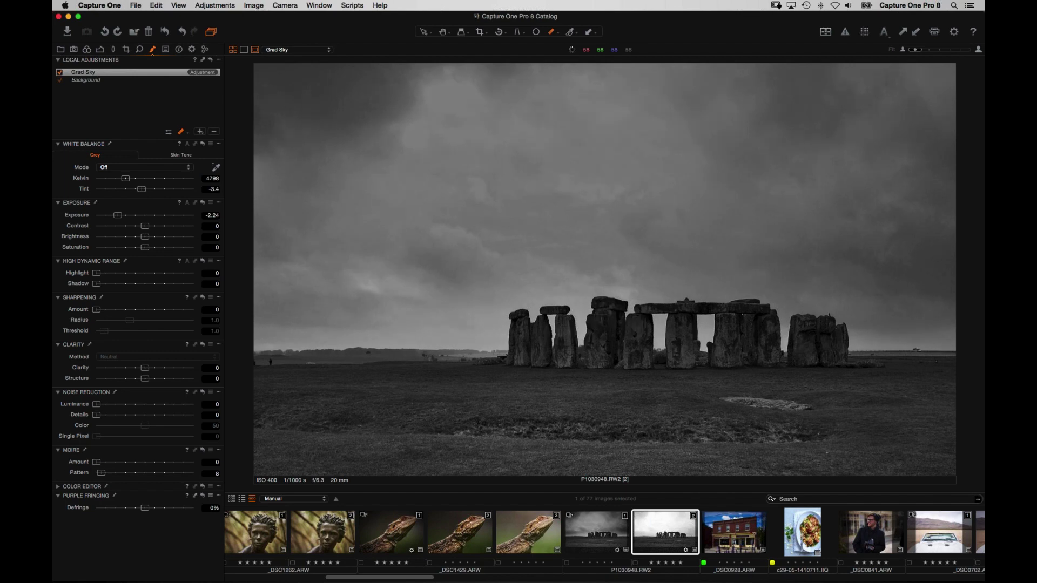
pyautogui.click(727, 326)
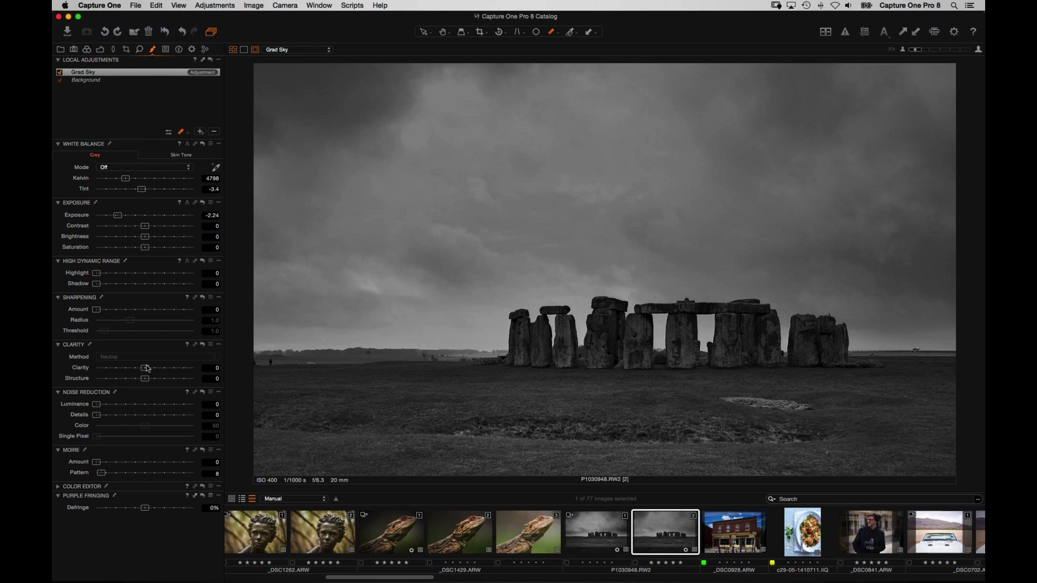
# - Set the Grad Sky layer's Clarity to 100, Contrast to 16 and Highlight recovery to 13
pyautogui.moveTo(171, 373); pyautogui.dragTo(172, 374)
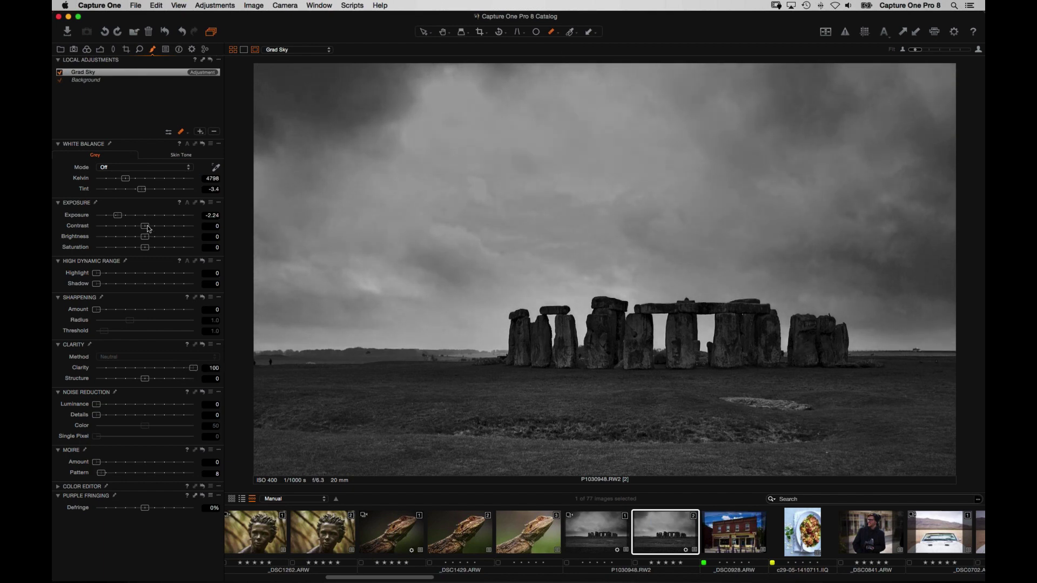
pyautogui.moveTo(159, 226); pyautogui.dragTo(160, 226)
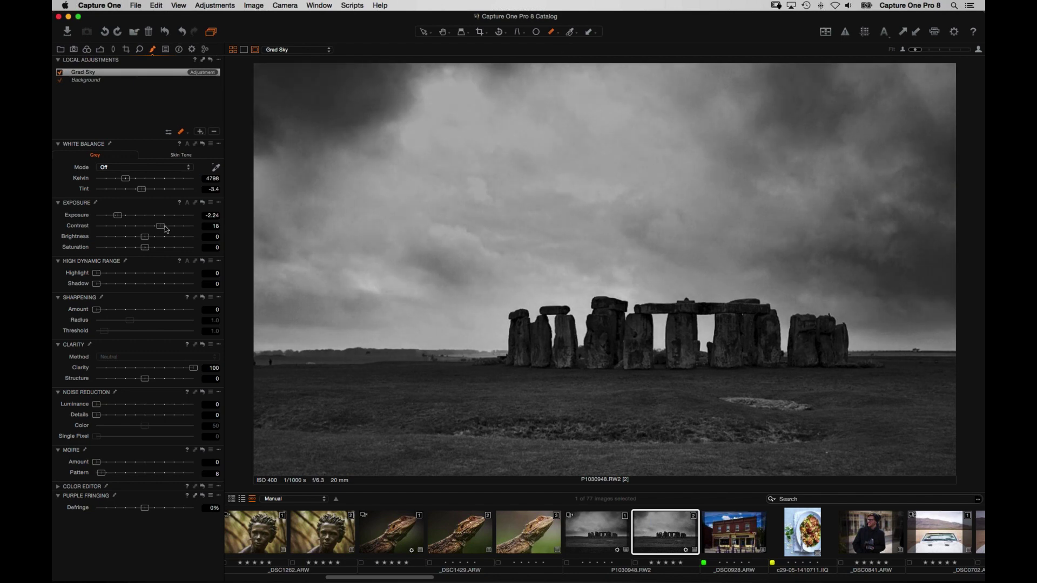
pyautogui.moveTo(98, 273)
pyautogui.mouseDown()
pyautogui.moveTo(152, 276)
pyautogui.moveTo(114, 279)
pyautogui.mouseUp()
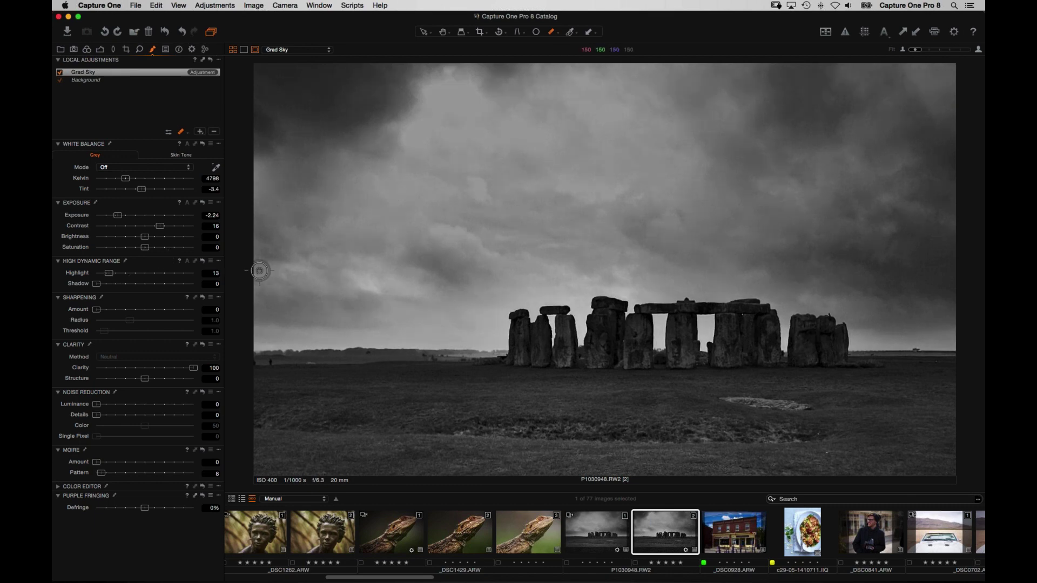
pyautogui.hscroll(-15, 295, 529)
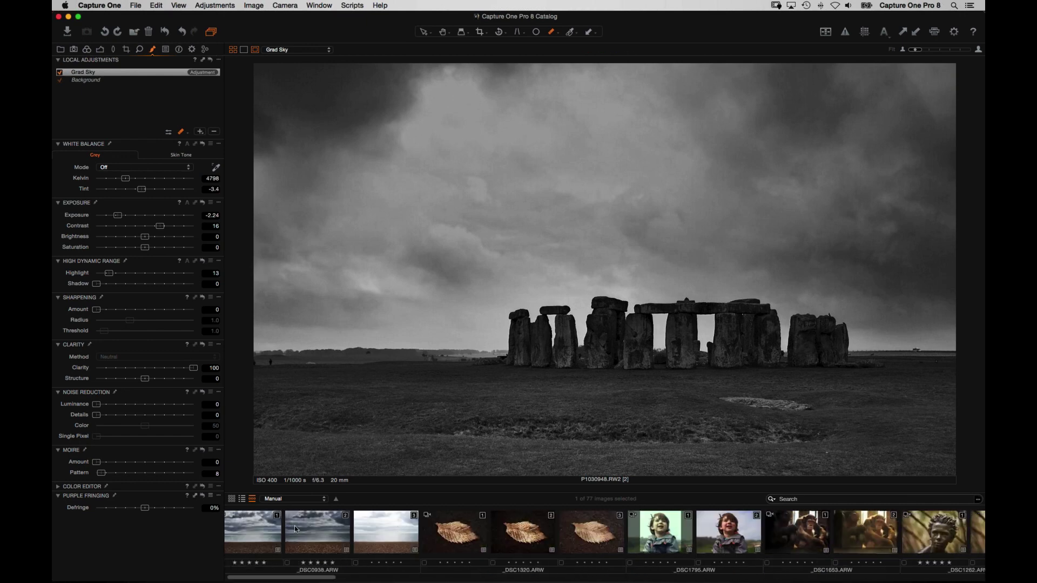
pyautogui.hscroll(15, 565, 530)
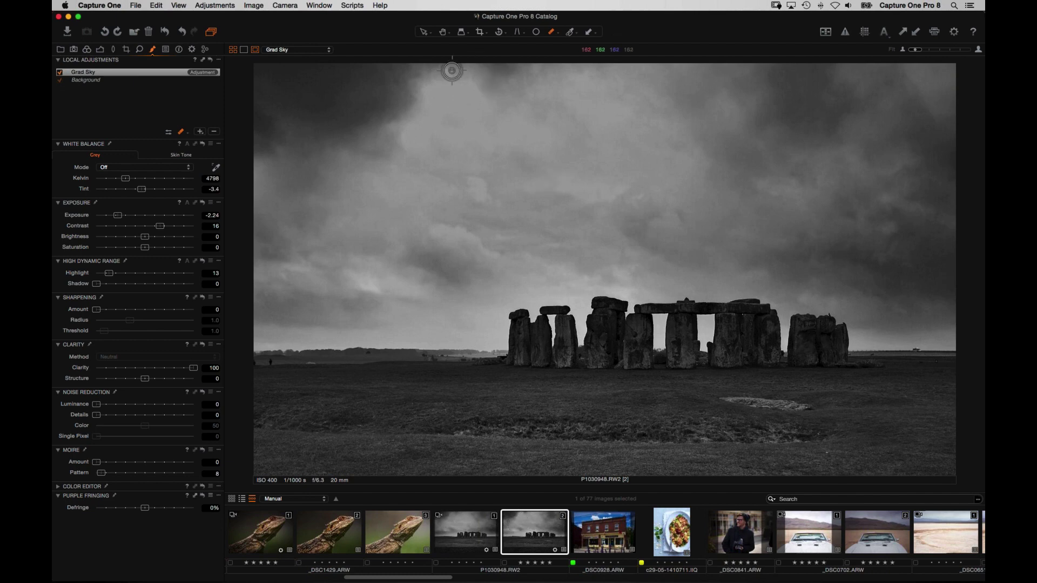
pyautogui.click(845, 32)
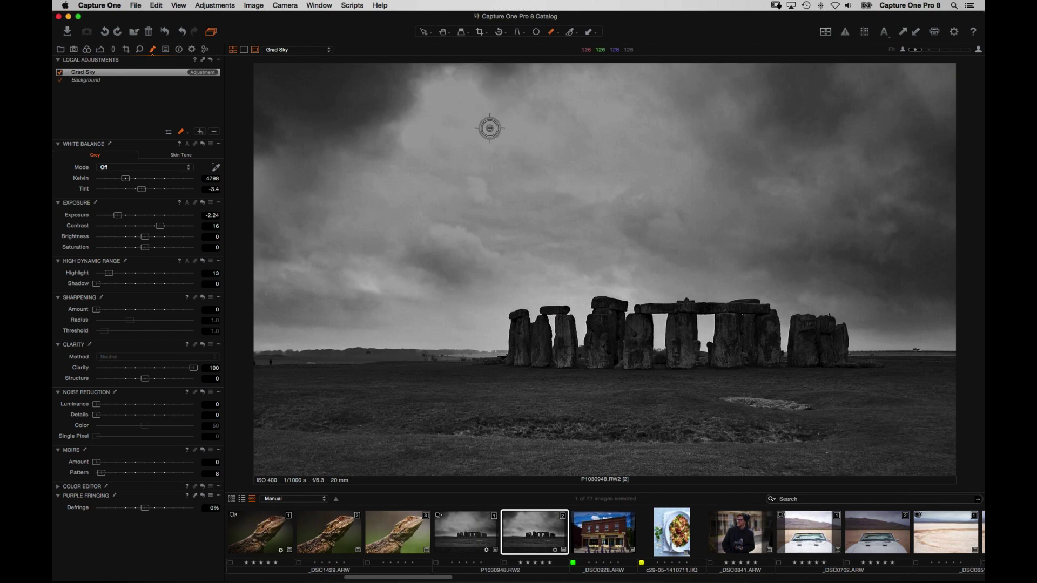
# - Set the Grad Sky layer's Exposure to -2.22 and crop the photo's left edge inward to a width of 32.04 cm
pyautogui.moveTo(121, 219); pyautogui.dragTo(119, 219)
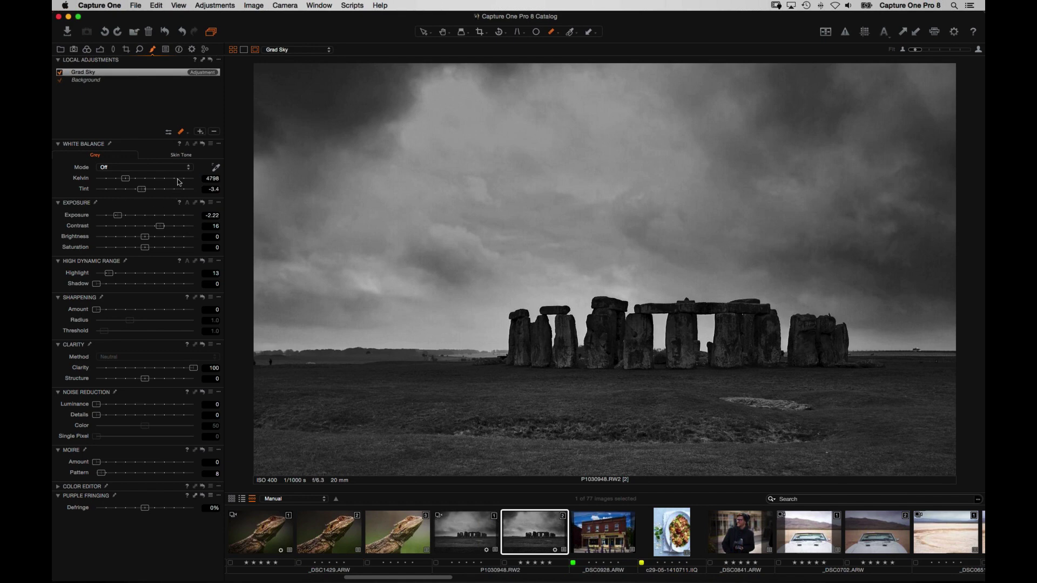
pyautogui.press('c')
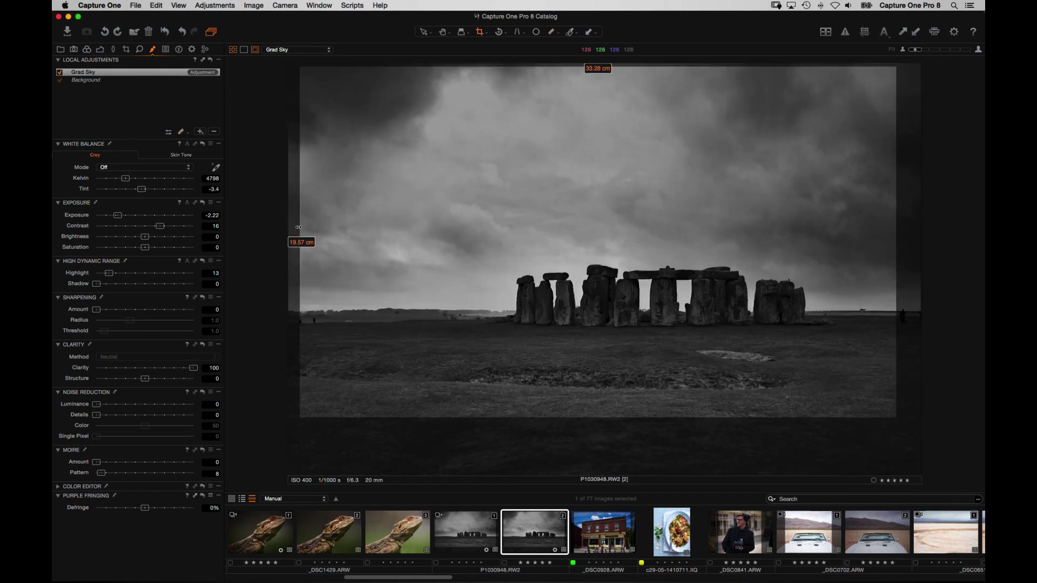
pyautogui.moveTo(299, 226); pyautogui.dragTo(323, 224)
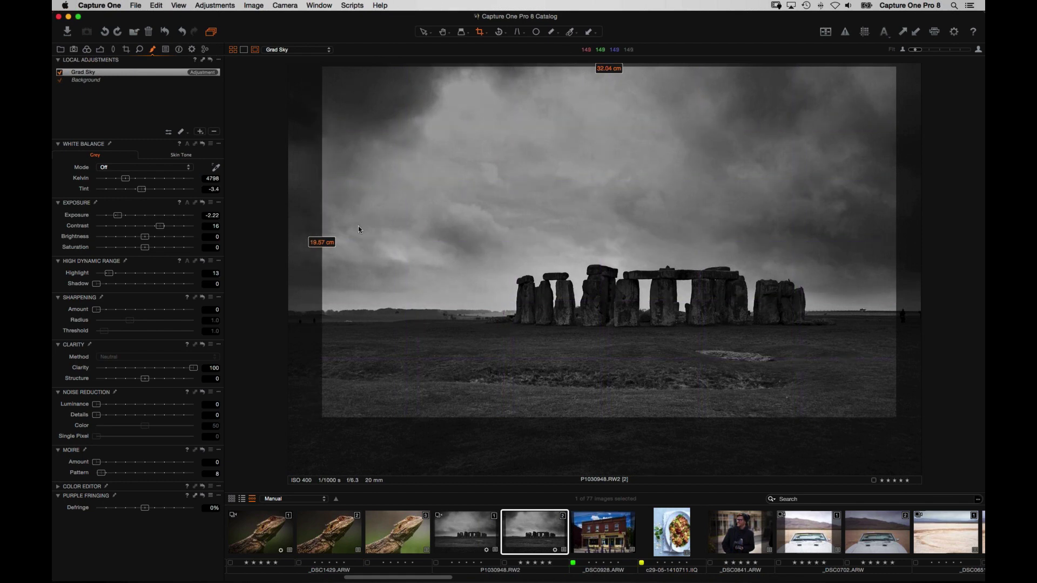
pyautogui.press('v')
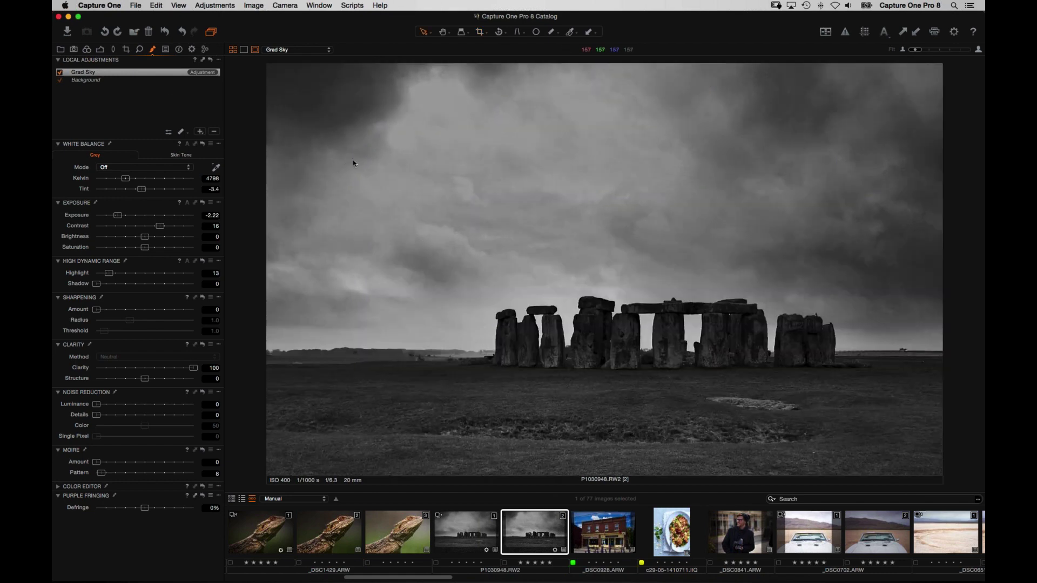
# - Set the Background's Clarity to 35 and add a new adjustment layer named Lighten
pyautogui.click(86, 80)
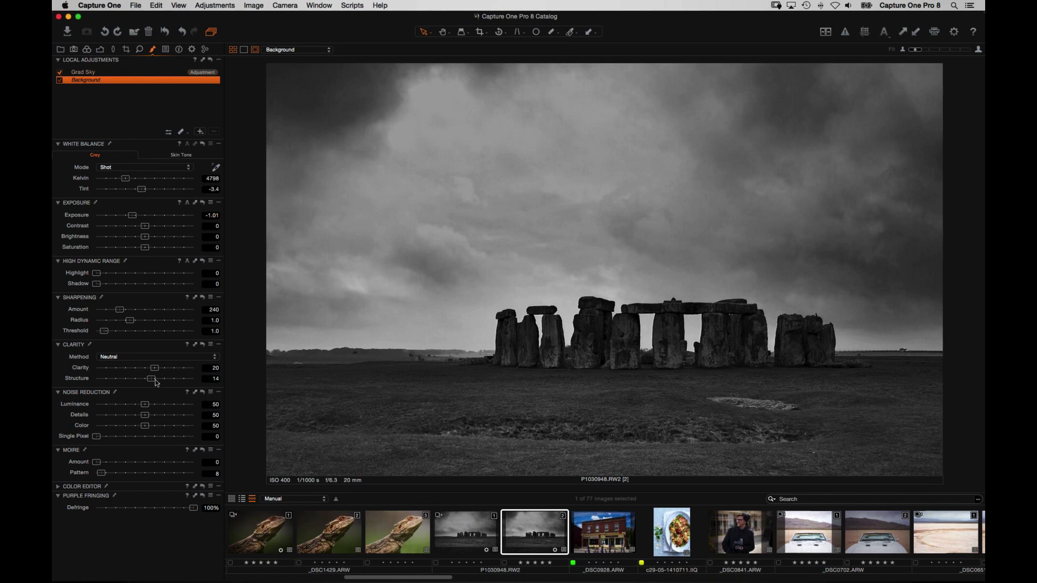
pyautogui.moveTo(158, 369); pyautogui.dragTo(164, 369)
pyautogui.click(200, 131)
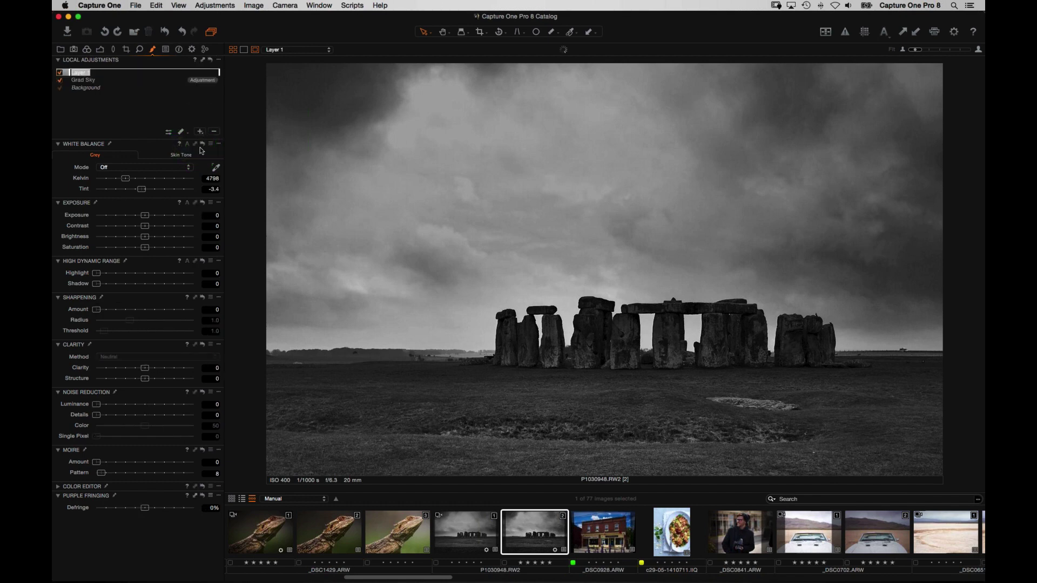
pyautogui.write('Lighten')
pyautogui.press('Return')
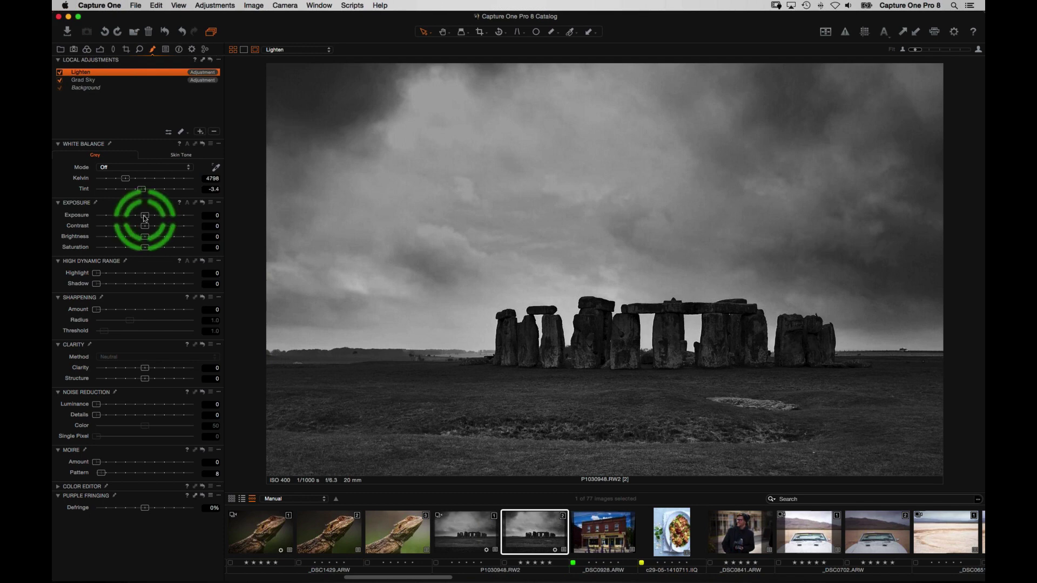
# - Invert the empty Lighten mask to cover the whole image, set the layer's Exposure to 0.8, and invert the mask back
pyautogui.rightClick(145, 75)
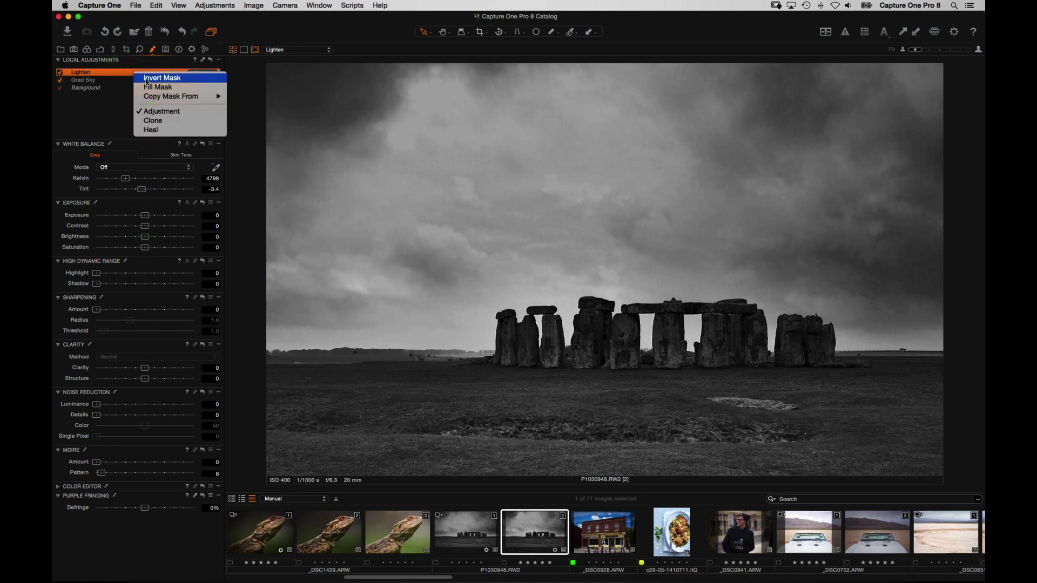
pyautogui.click(148, 79)
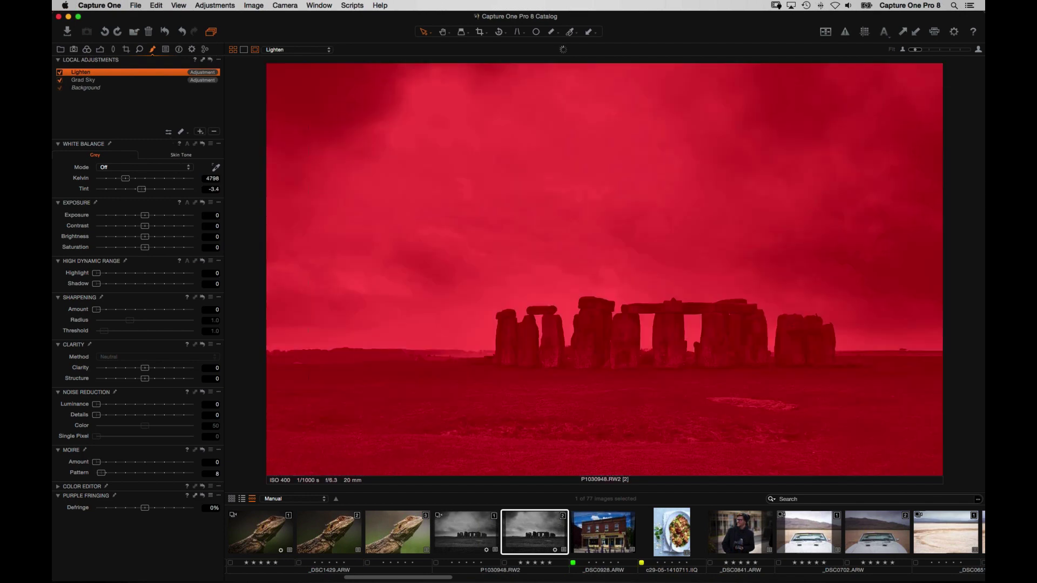
pyautogui.moveTo(144, 216); pyautogui.dragTo(155, 217)
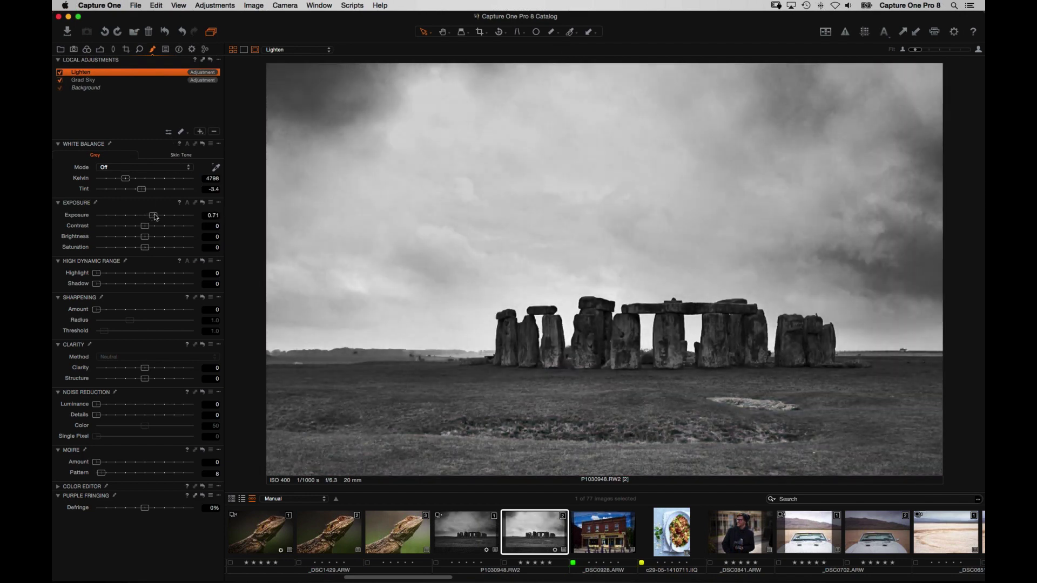
pyautogui.moveTo(156, 217); pyautogui.dragTo(157, 216)
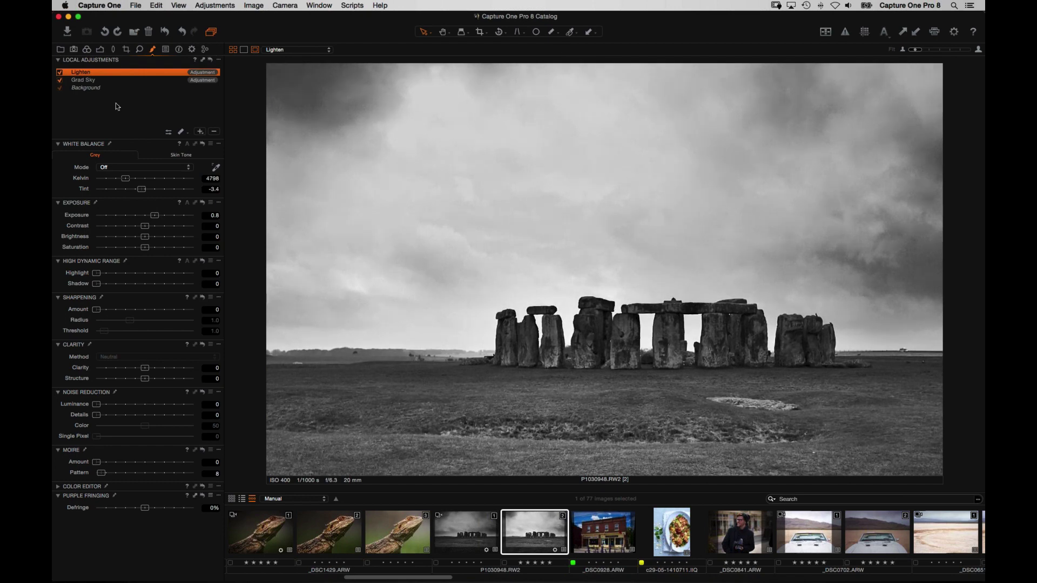
pyautogui.rightClick(115, 77)
pyautogui.click(131, 80)
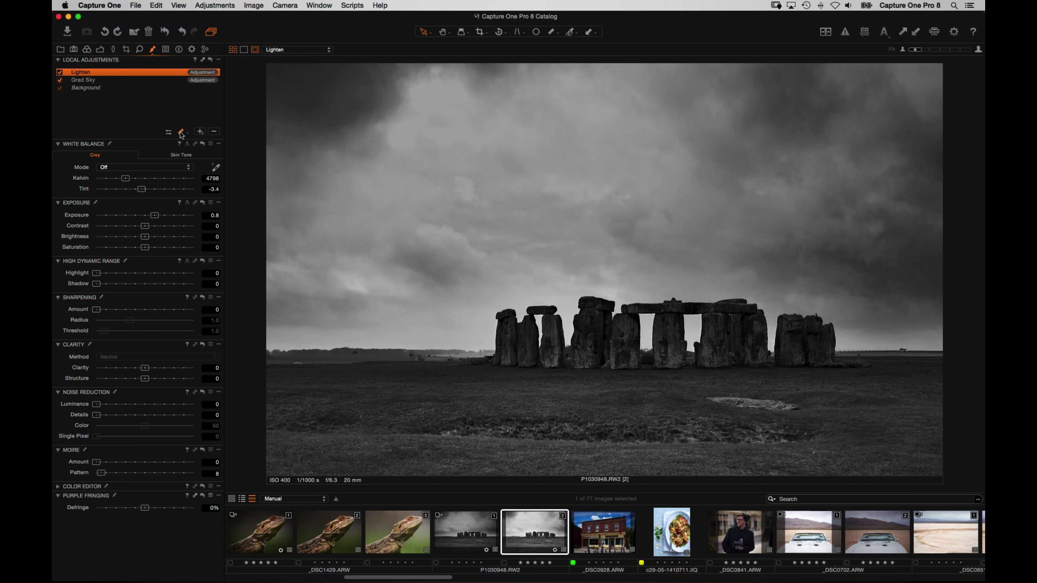
# - Paint the Lighten mask over the rough foreground grass with a smaller Draw Mask brush at Hardness 18 and Opacity 14
pyautogui.click(182, 133)
pyautogui.click(190, 138)
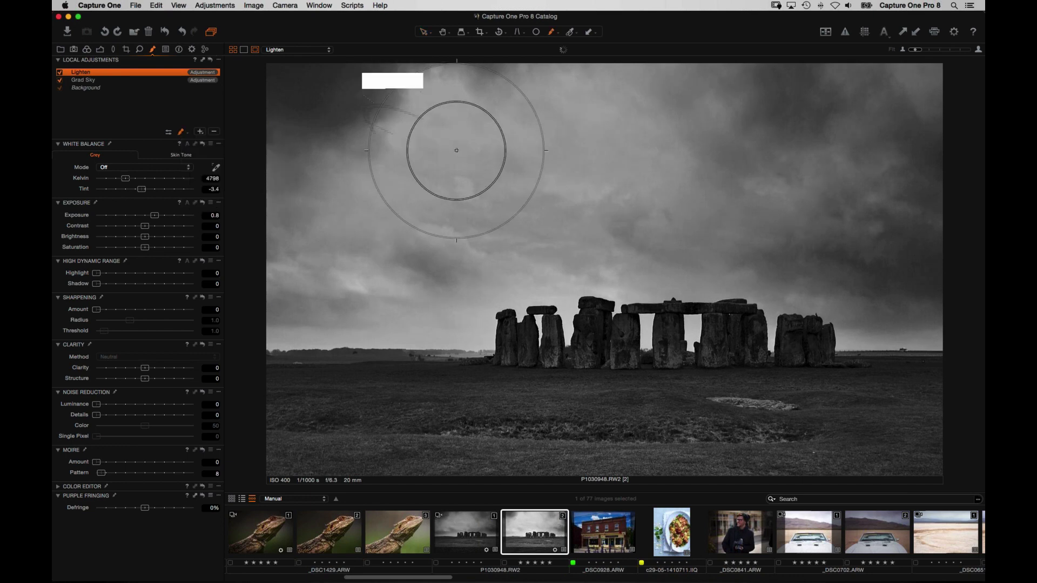
pyautogui.rightClick(478, 189)
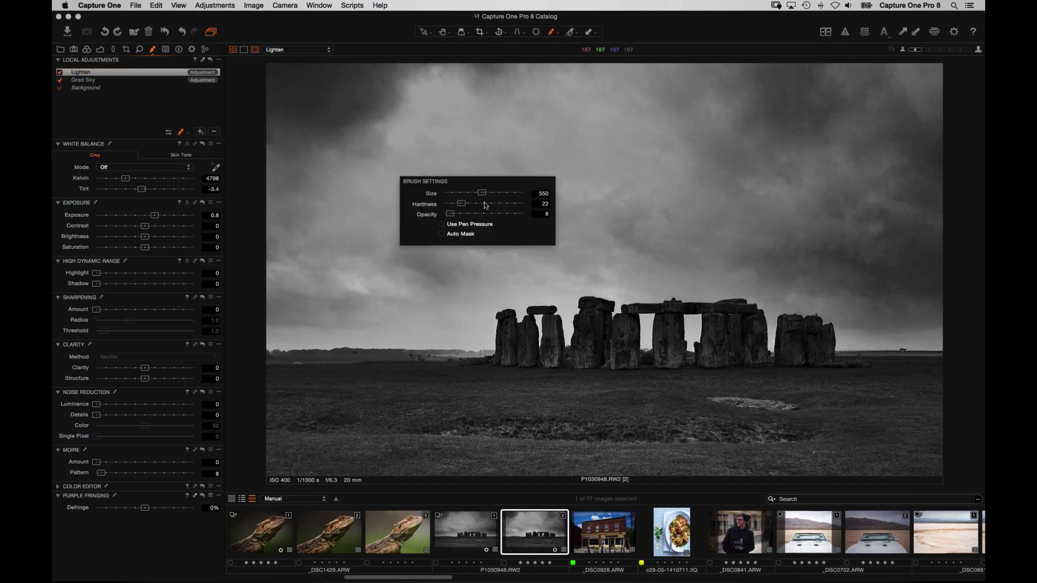
pyautogui.moveTo(481, 193); pyautogui.dragTo(456, 198)
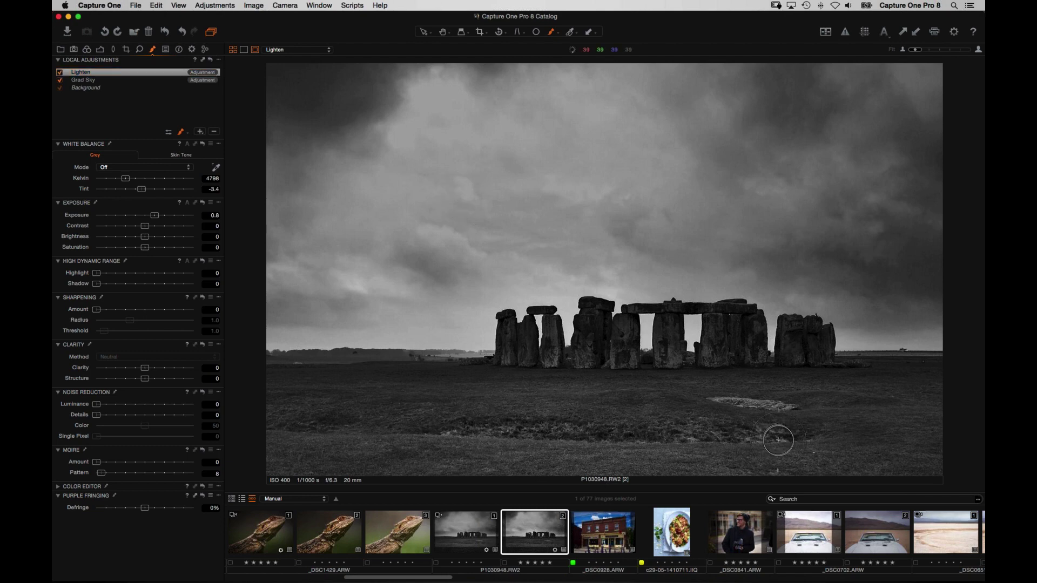
pyautogui.rightClick(583, 447)
pyautogui.moveTo(583, 447); pyautogui.dragTo(590, 442)
pyautogui.moveTo(737, 435); pyautogui.dragTo(773, 417)
# - Enlarge the mask brush to size 268 and brush more of the foreground grass into the Lighten mask
pyautogui.rightClick(488, 392)
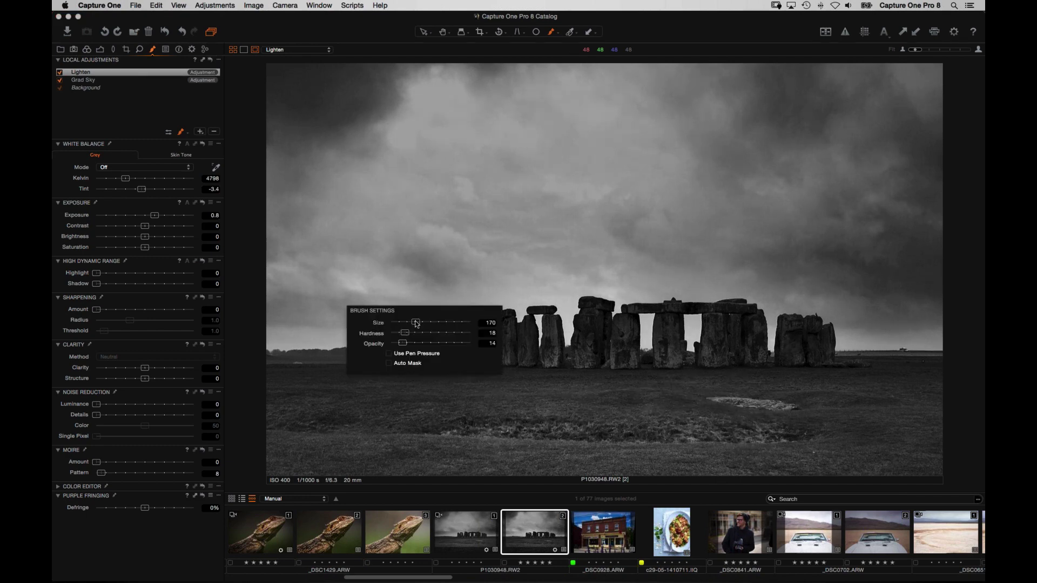
pyautogui.moveTo(409, 323); pyautogui.dragTo(417, 325)
pyautogui.moveTo(713, 427); pyautogui.dragTo(690, 435)
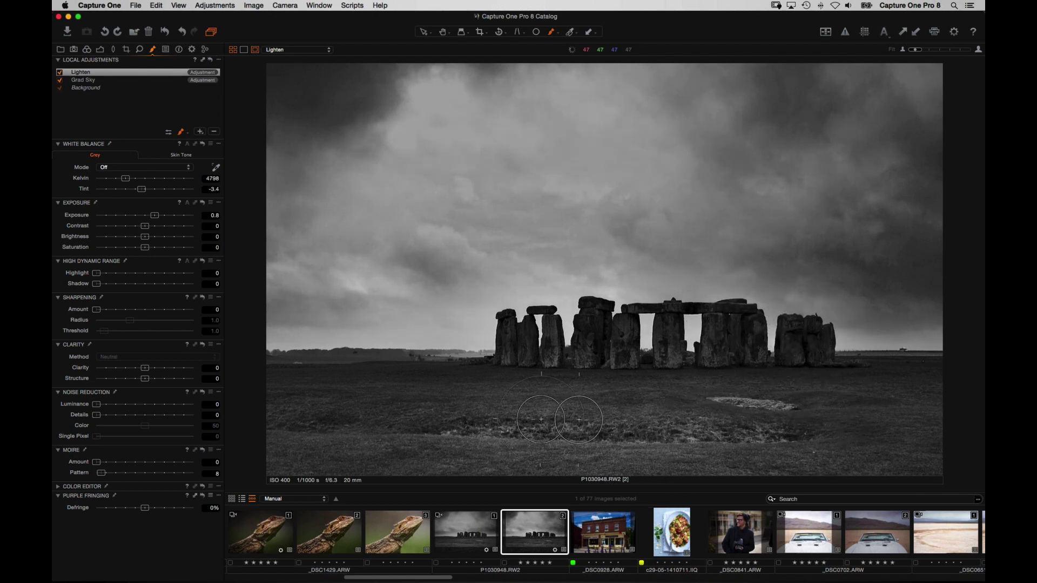
# - Darken the photo's corners with an Elliptic on Crop vignette of about -0.856
pyautogui.click(100, 49)
pyautogui.moveTo(142, 518); pyautogui.dragTo(133, 521)
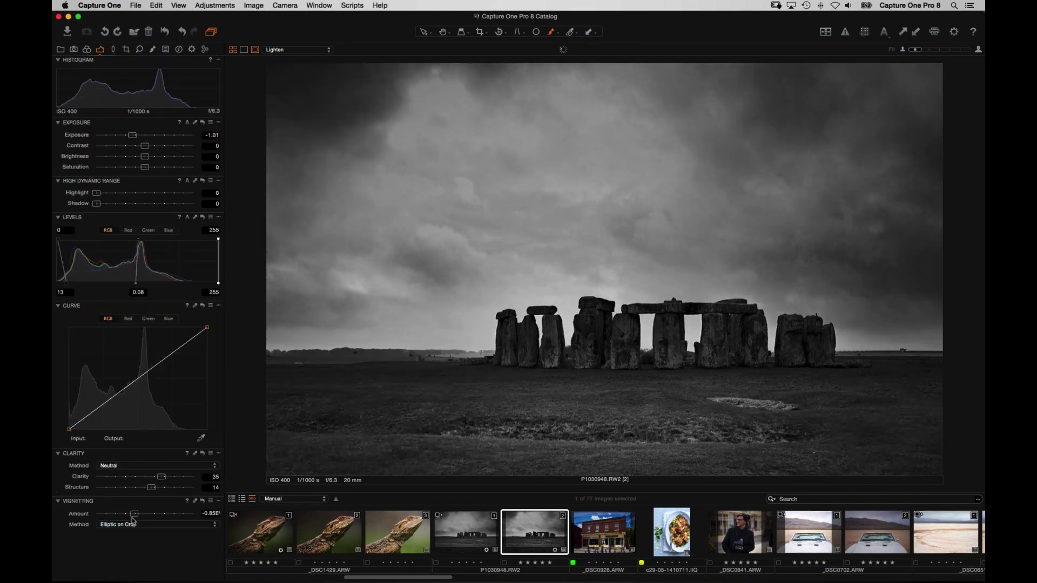
# - Try Tabular Grain film grain with an Impact of 42, viewed at 100% around the leftmost stones
pyautogui.click(140, 50)
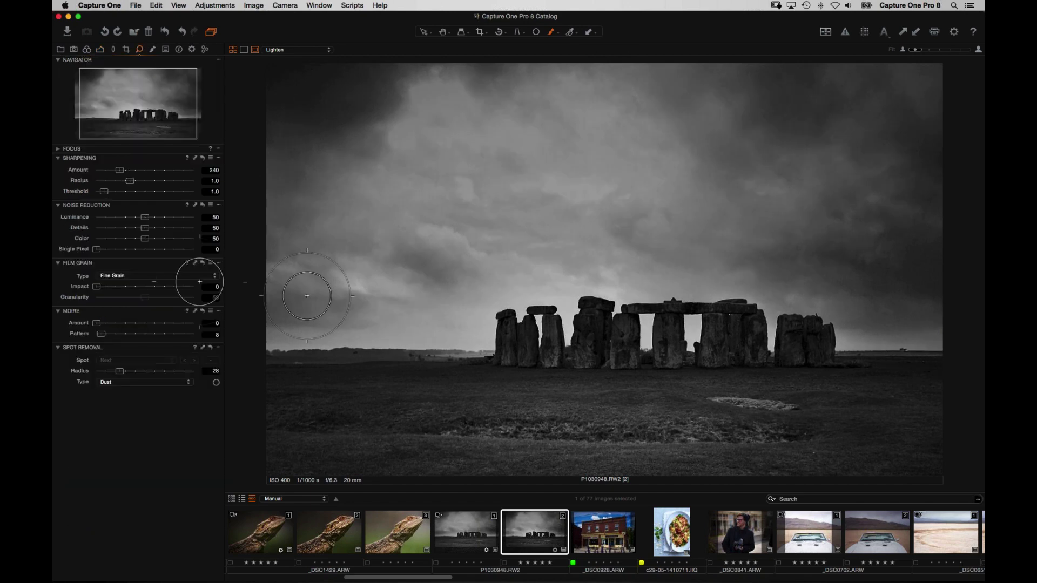
pyautogui.press('space')
pyautogui.scroll(3, 624, 263)
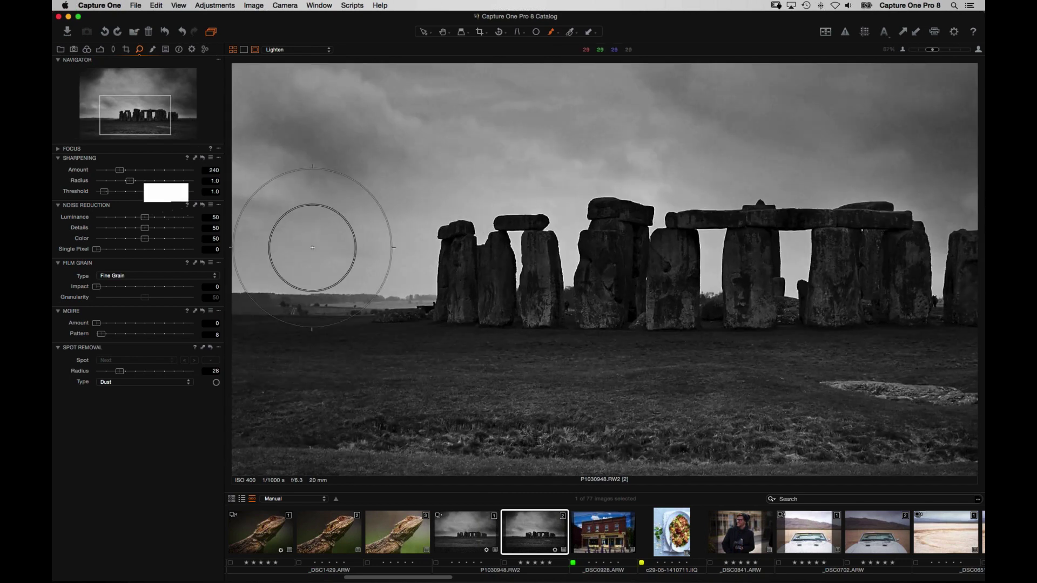
pyautogui.click(132, 276)
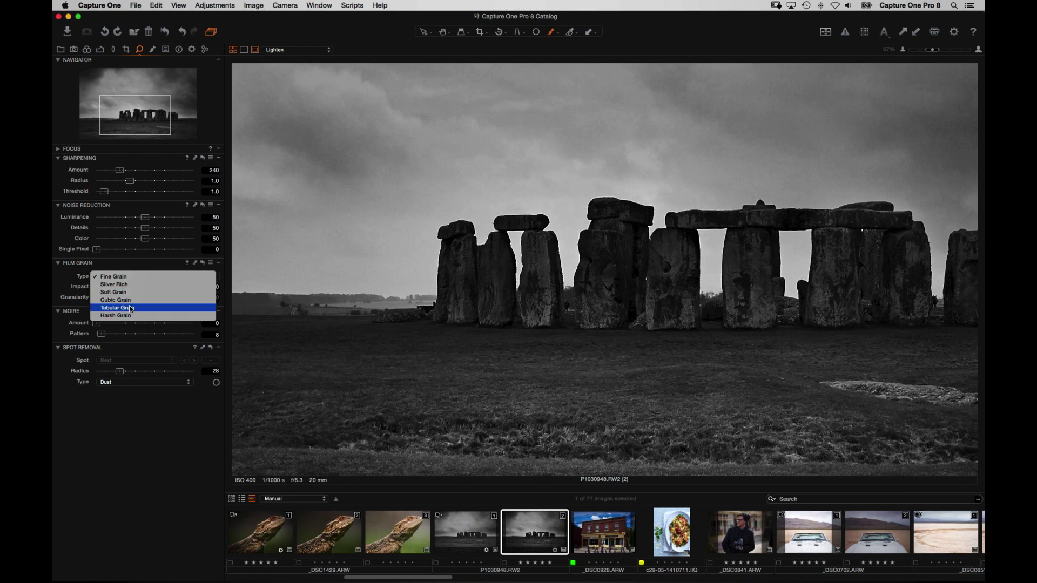
pyautogui.click(132, 308)
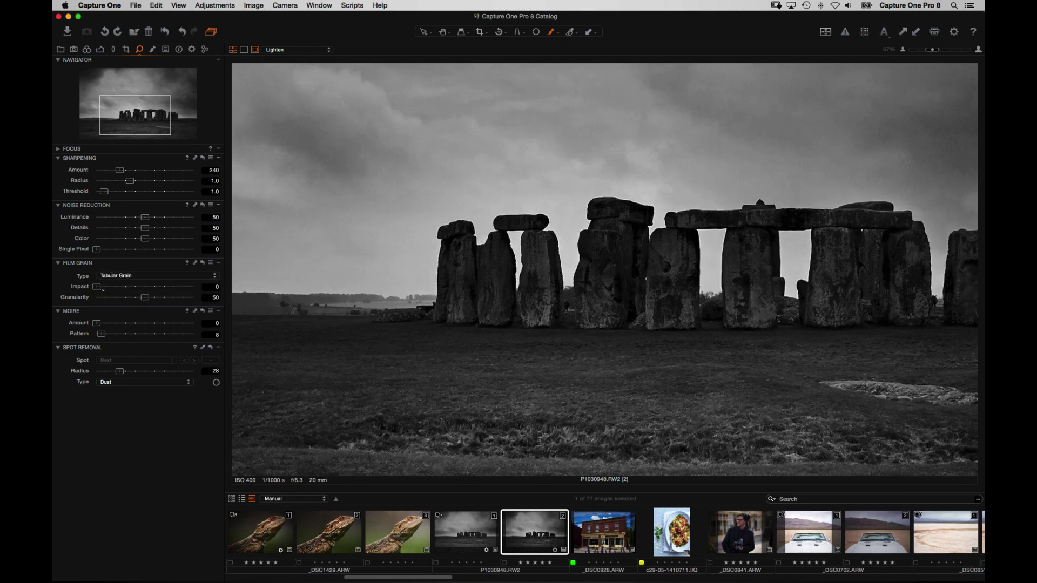
pyautogui.click(138, 287)
pyautogui.press('super+equal')
pyautogui.moveTo(422, 203); pyautogui.dragTo(718, 277)
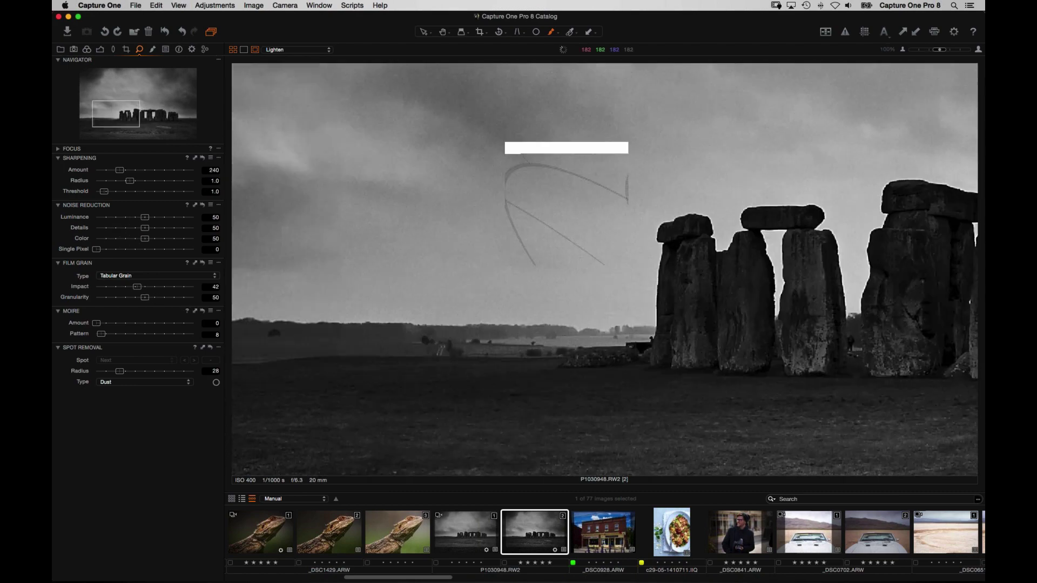
# - Change the film grain type to Cubic Grain with Impact 82 and Granularity 66
pyautogui.click(141, 271)
pyautogui.click(141, 268)
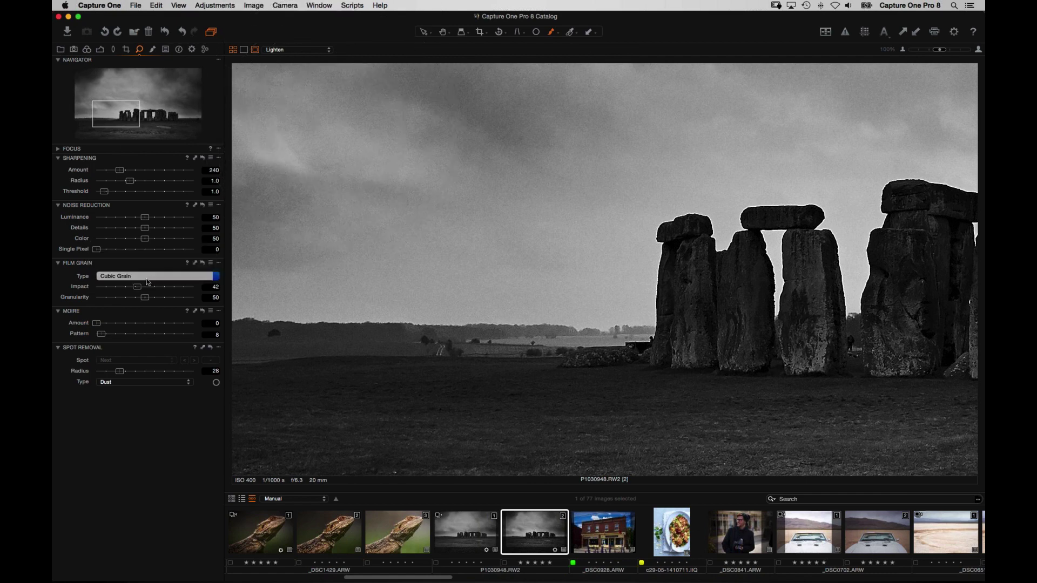
pyautogui.doubleClick(141, 287)
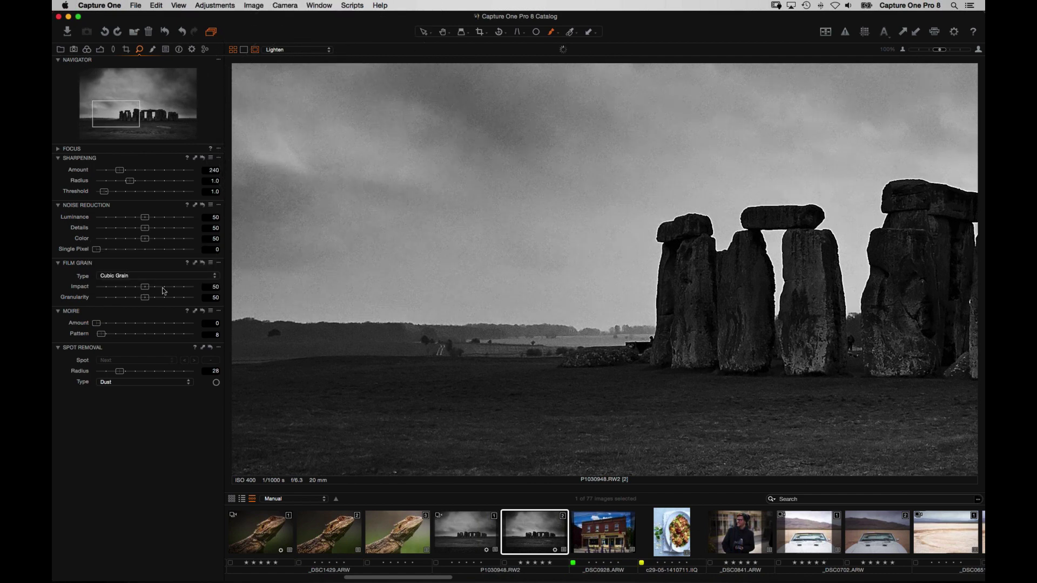
pyautogui.moveTo(163, 289); pyautogui.dragTo(206, 290)
pyautogui.moveTo(143, 286); pyautogui.dragTo(69, 295)
pyautogui.click(176, 286)
pyautogui.moveTo(145, 301); pyautogui.dragTo(163, 300)
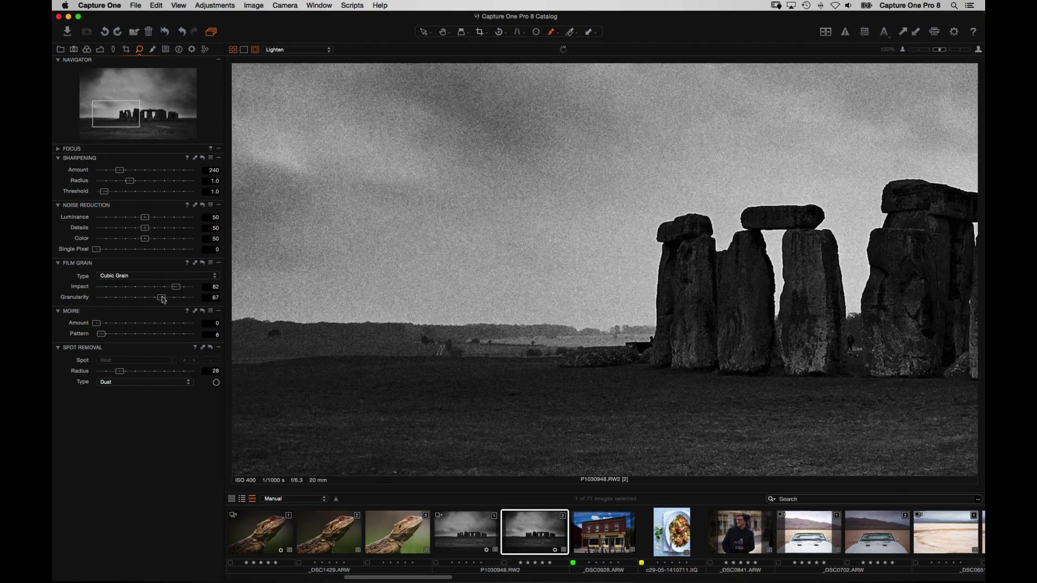
# - Switch from the Lighten layer to the Background and set its Sharpening Amount to 160
pyautogui.click(116, 52)
pyautogui.click(140, 50)
pyautogui.click(283, 50)
pyautogui.click(283, 66)
pyautogui.moveTo(120, 171); pyautogui.dragTo(111, 173)
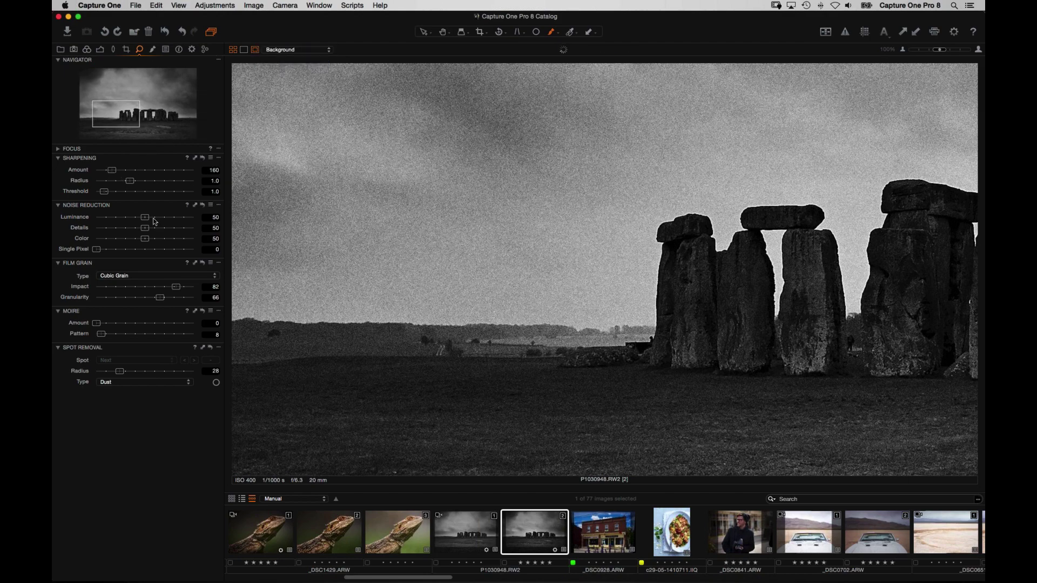
# - Fit the photo to the viewer and create a new unedited variant of it
pyautogui.press('super+0')
pyautogui.click(250, 6)
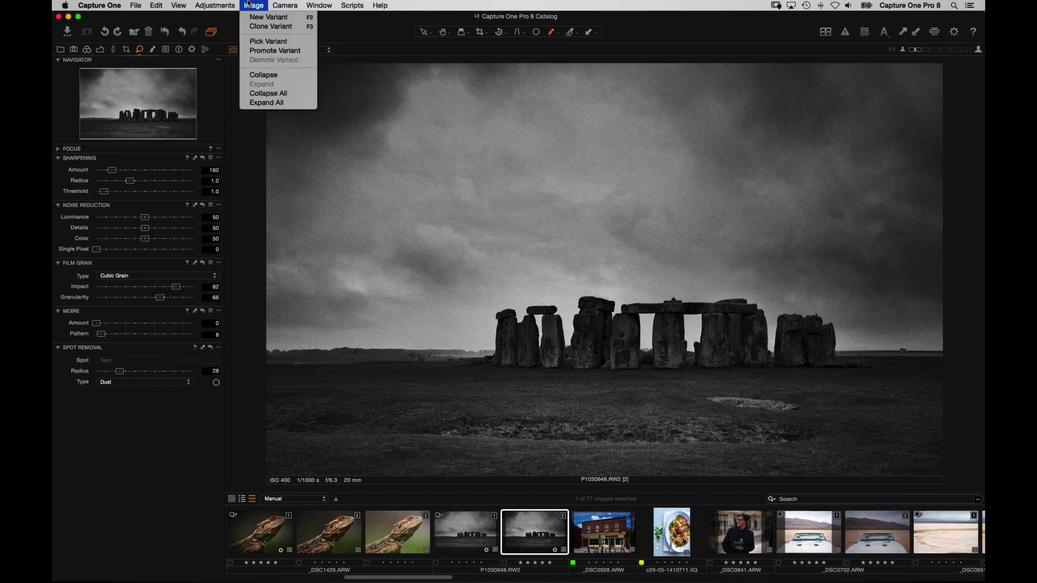
pyautogui.click(269, 17)
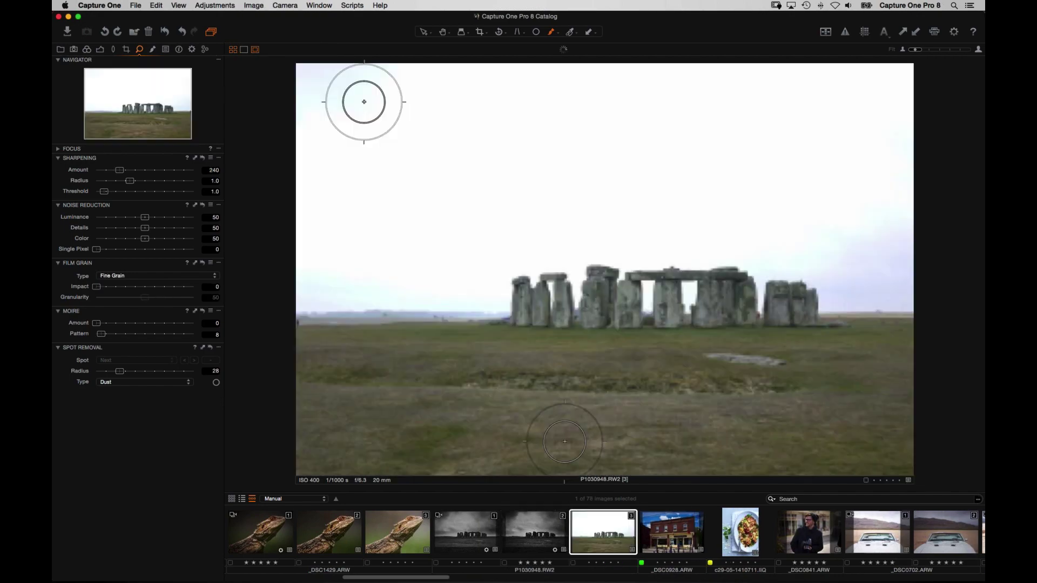
# - Compare the black-and-white variant with the unedited one, hiding the browser and tools for a larger view, and show the tools again
pyautogui.keyDown('super'); pyautogui.click(532, 536); pyautogui.keyUp('super')
pyautogui.press('super+b')
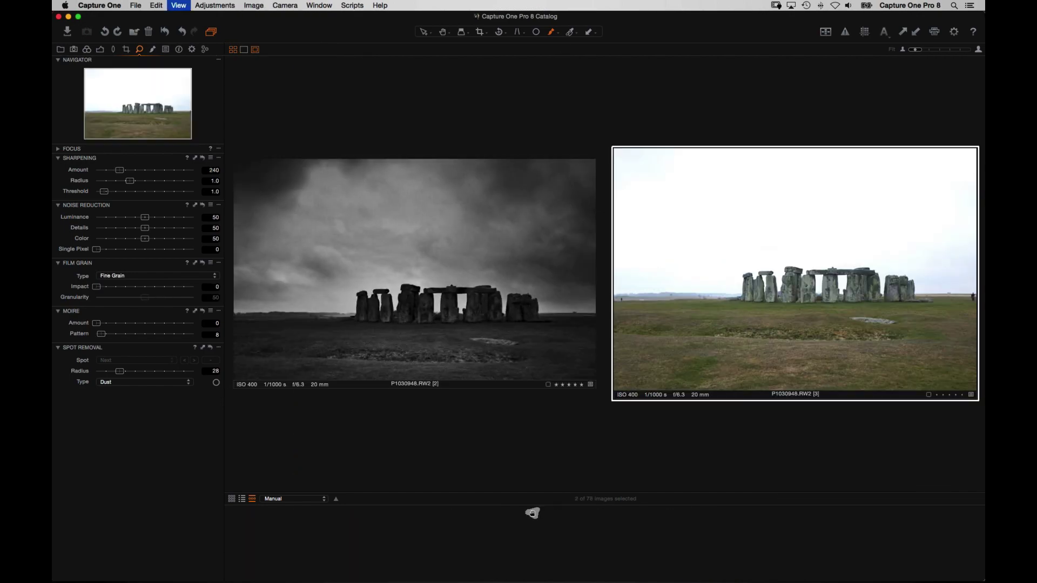
pyautogui.press('super+t')
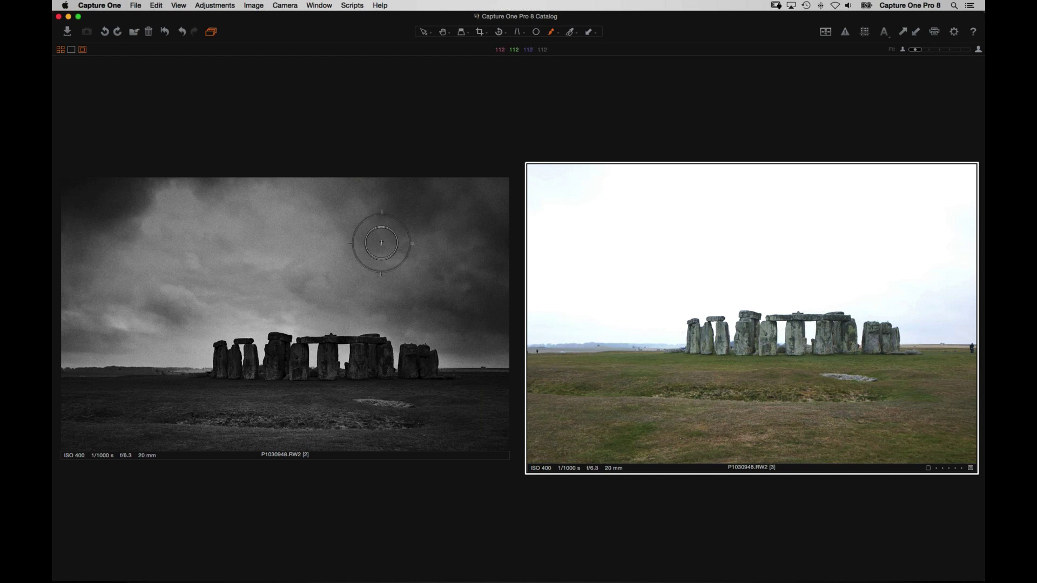
pyautogui.rightClick(377, 255)
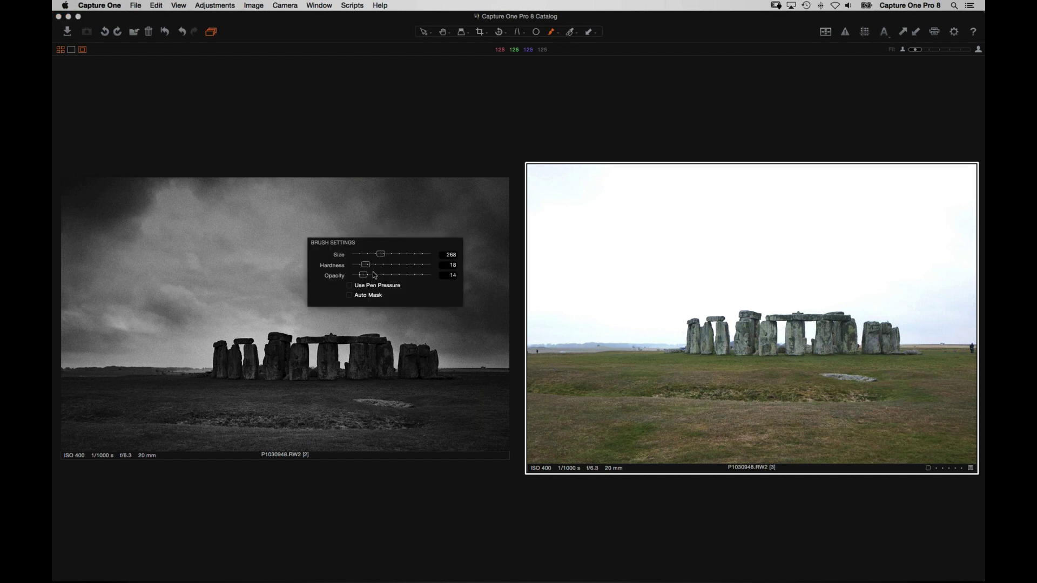
pyautogui.press('super+t')
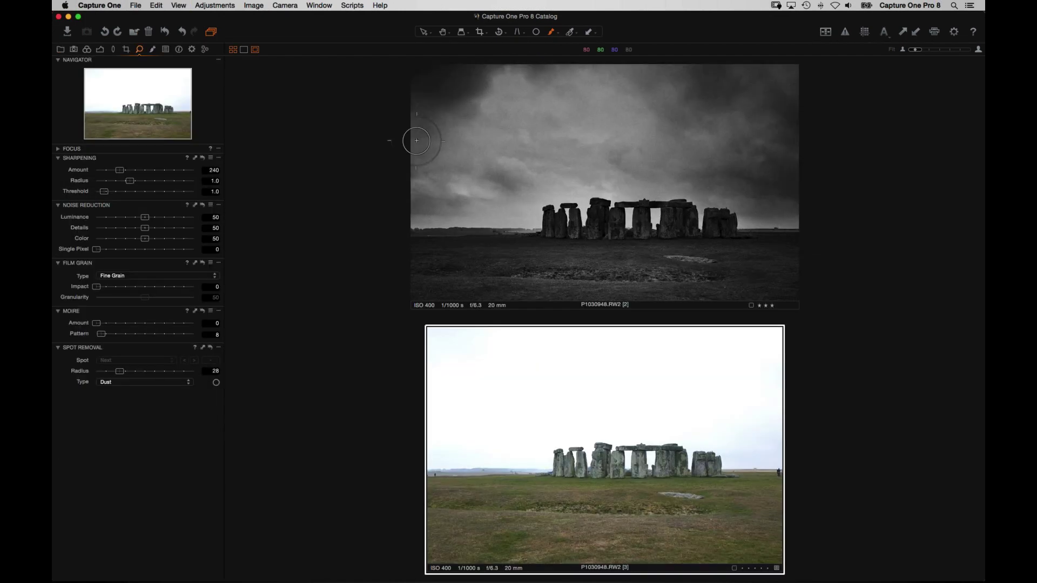
# - Show the local adjustments of the black-and-white variant and select its Grad Sky layer
pyautogui.click(153, 49)
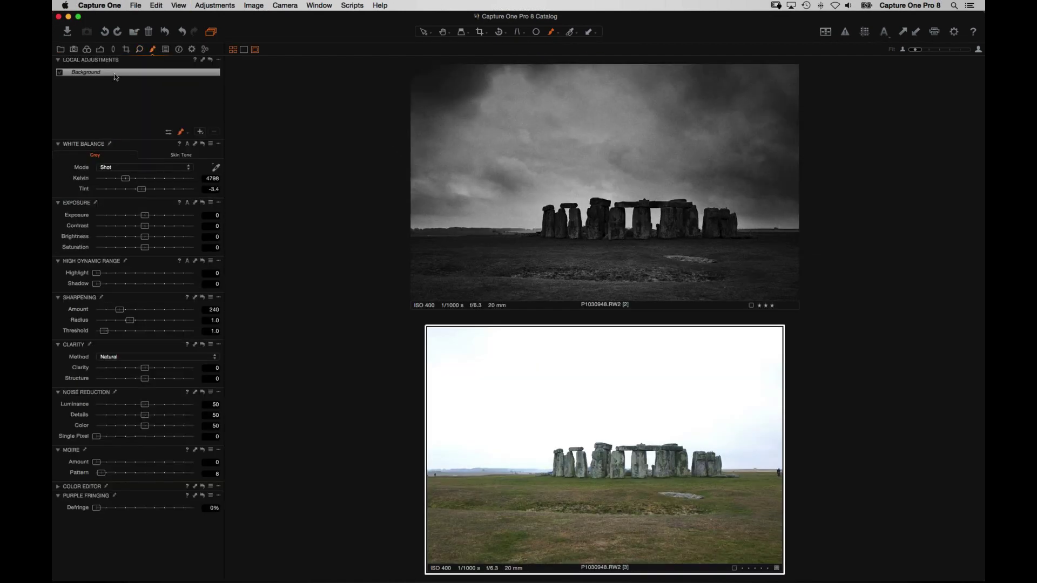
pyautogui.click(533, 204)
pyautogui.click(99, 81)
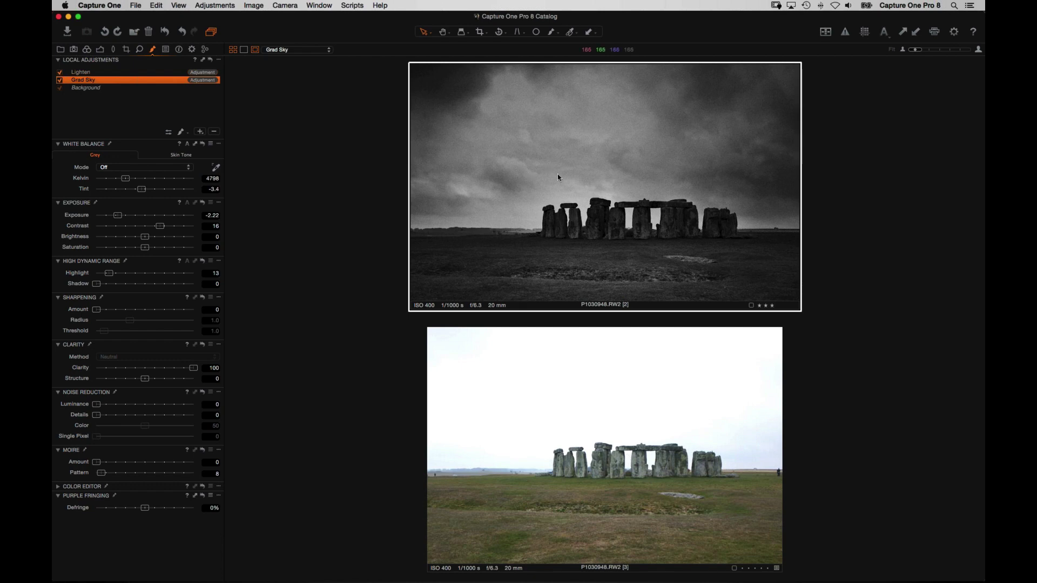
# - Activate the mask brush on the Grad Sky layer, check its brush settings, and select the Lighten layer
pyautogui.press('b')
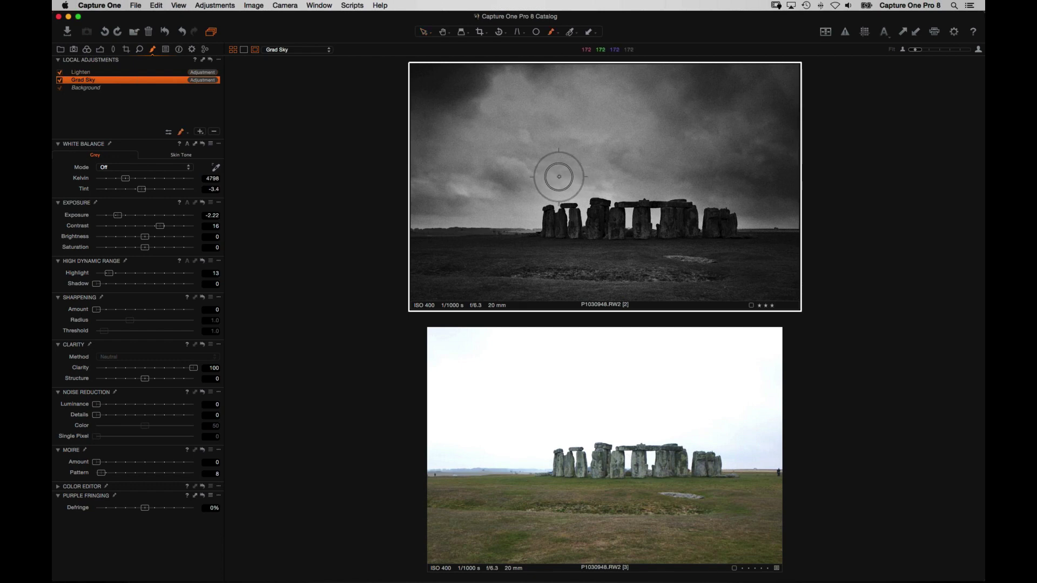
pyautogui.rightClick(559, 176)
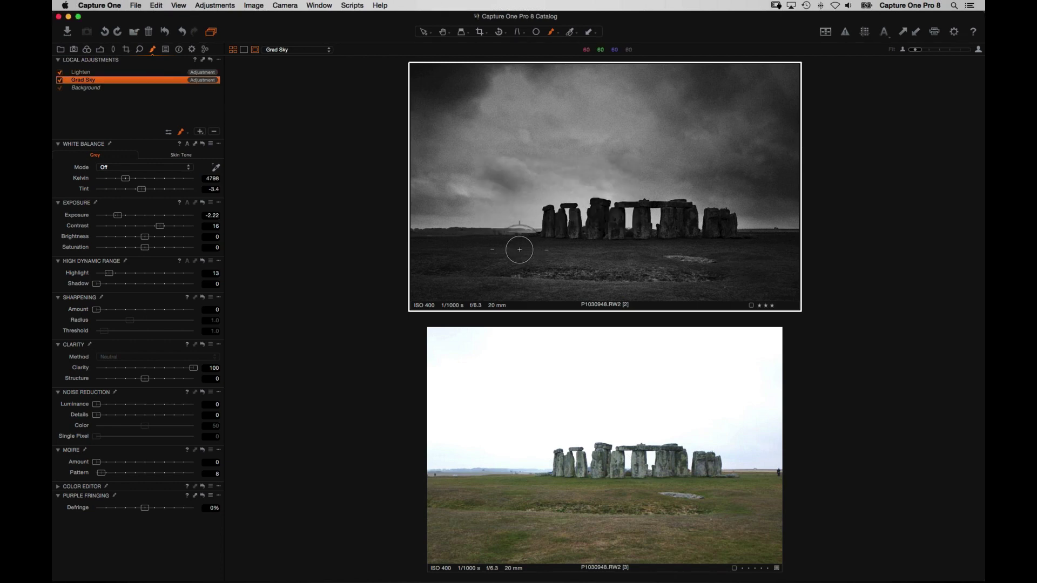
pyautogui.rightClick(521, 189)
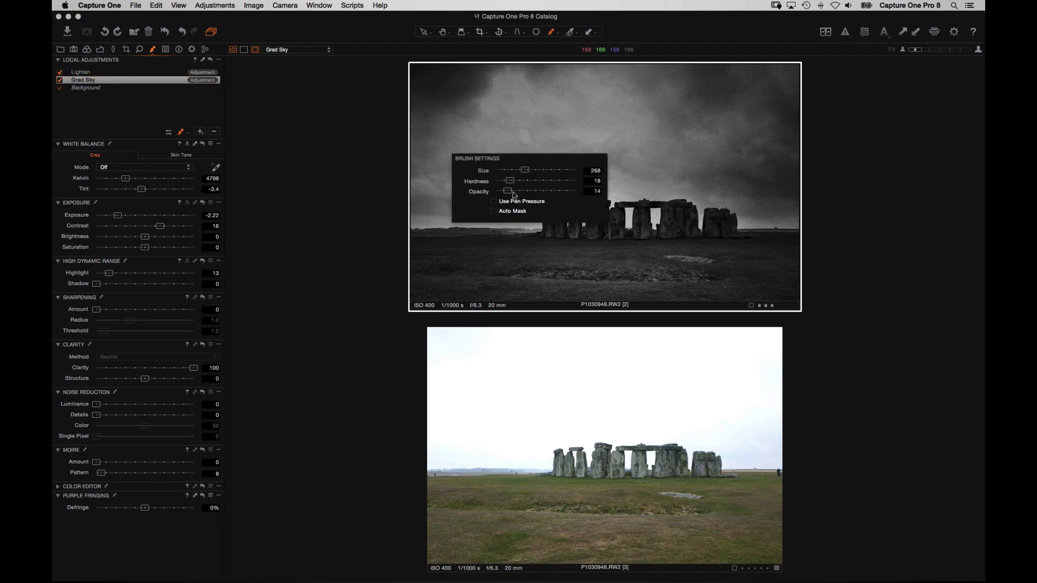
pyautogui.moveTo(670, 230)
pyautogui.mouseDown()
pyautogui.moveTo(675, 200)
pyautogui.moveTo(676, 220)
pyautogui.mouseUp()
pyautogui.click(105, 72)
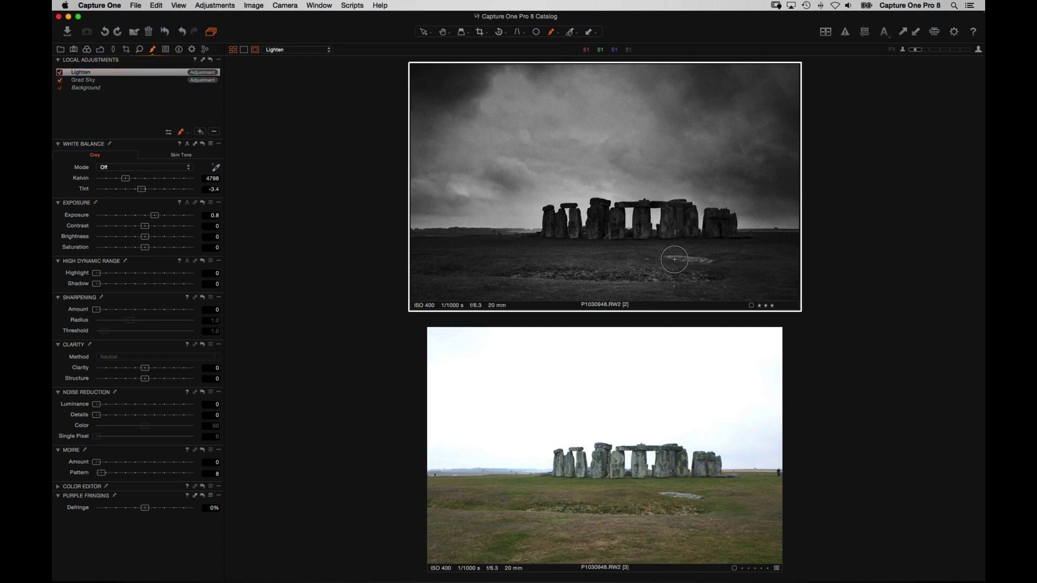
# - View only the black-and-white Stonehenge variant and examine the stones up close
pyautogui.press('super+shift+b')
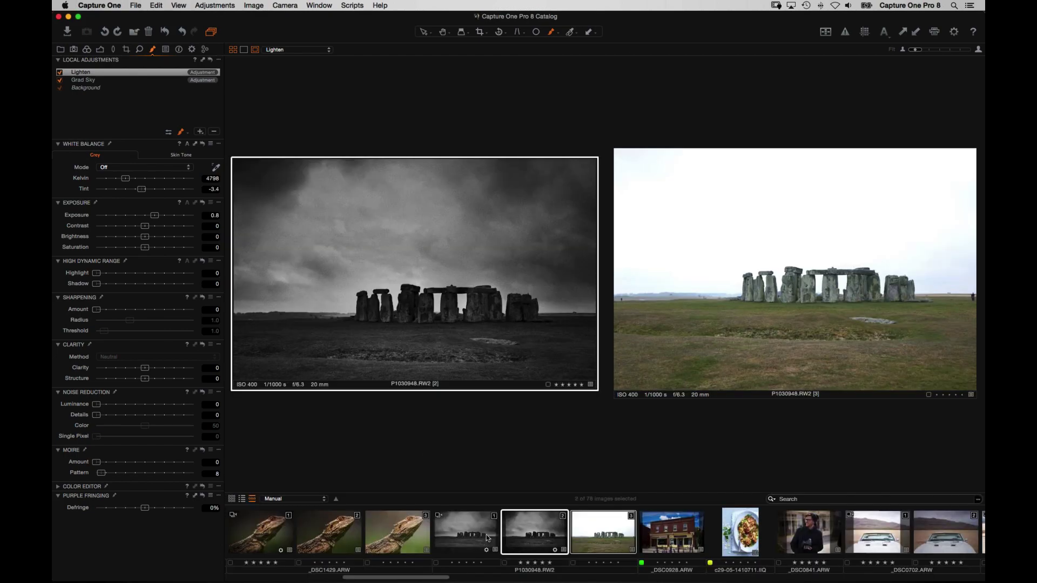
pyautogui.click(535, 538)
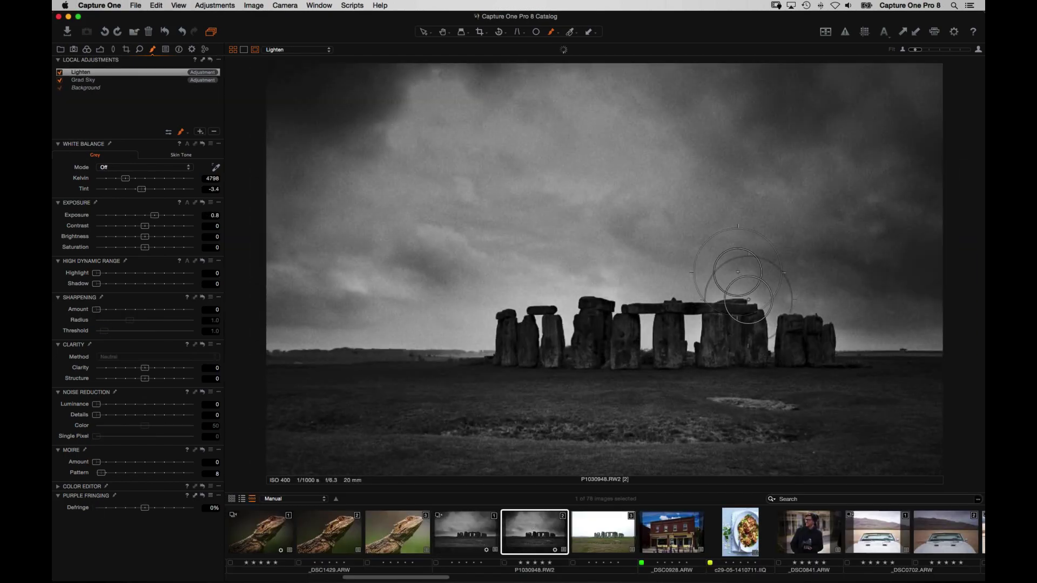
pyautogui.press('super+shift+b')
pyautogui.scroll(3, 751, 303)
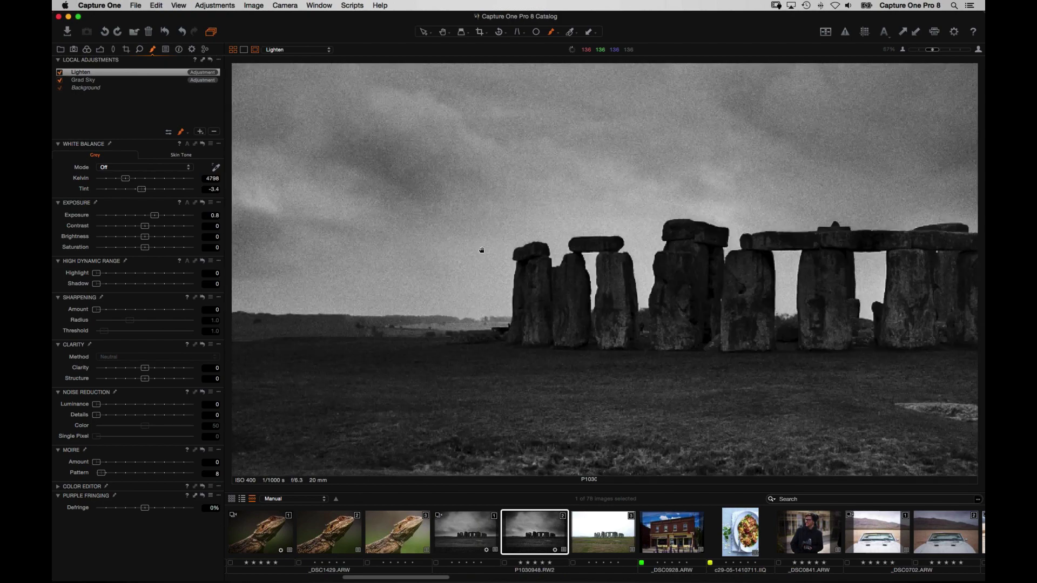
pyautogui.hscroll(5, 727, 272)
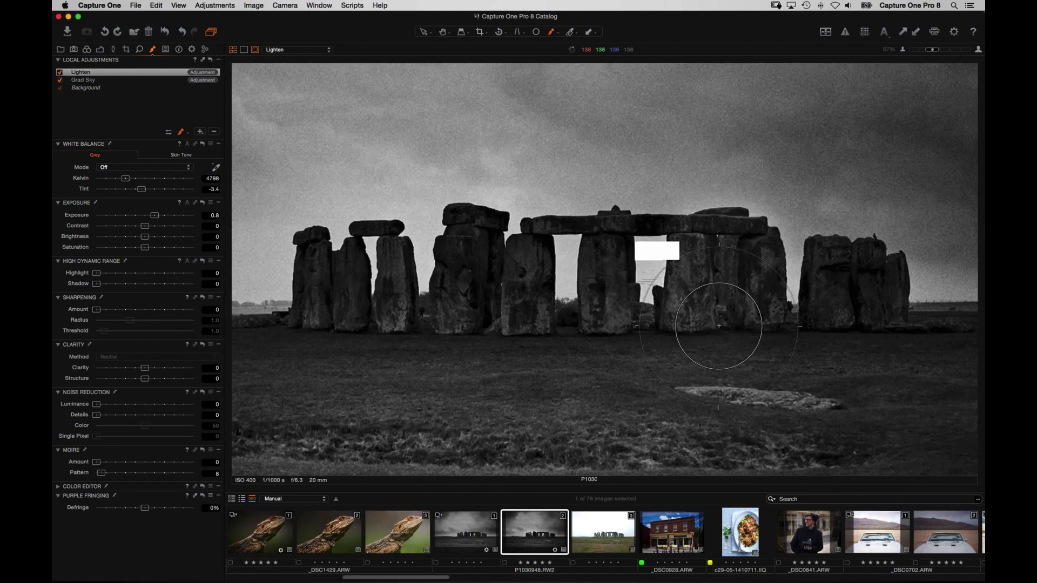
pyautogui.scroll(-3, 723, 293)
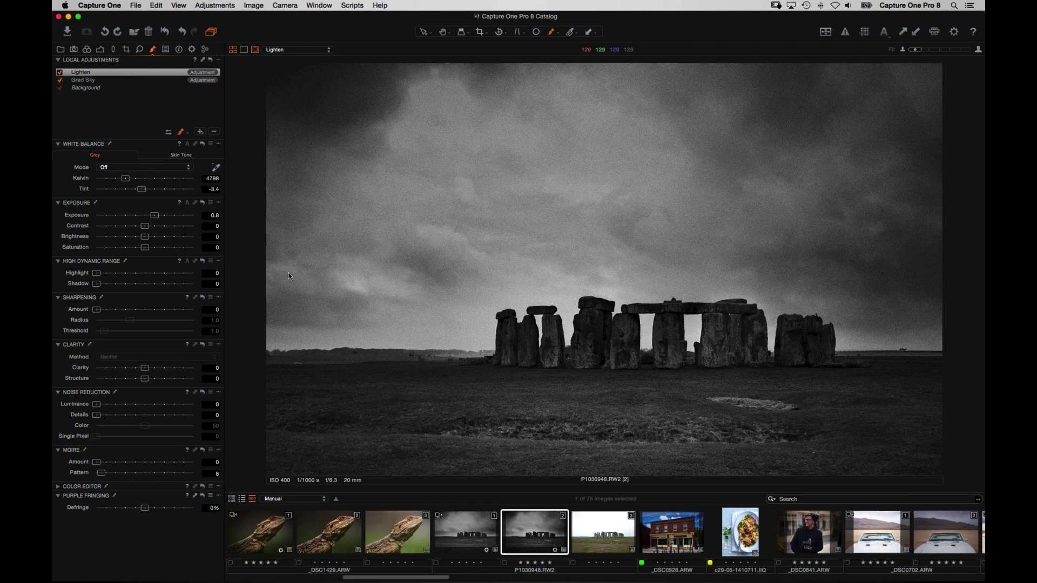
# - Toggle the Grad Sky and Lighten layers off and on to compare their effect on the photo
pyautogui.click(79, 88)
pyautogui.click(60, 80)
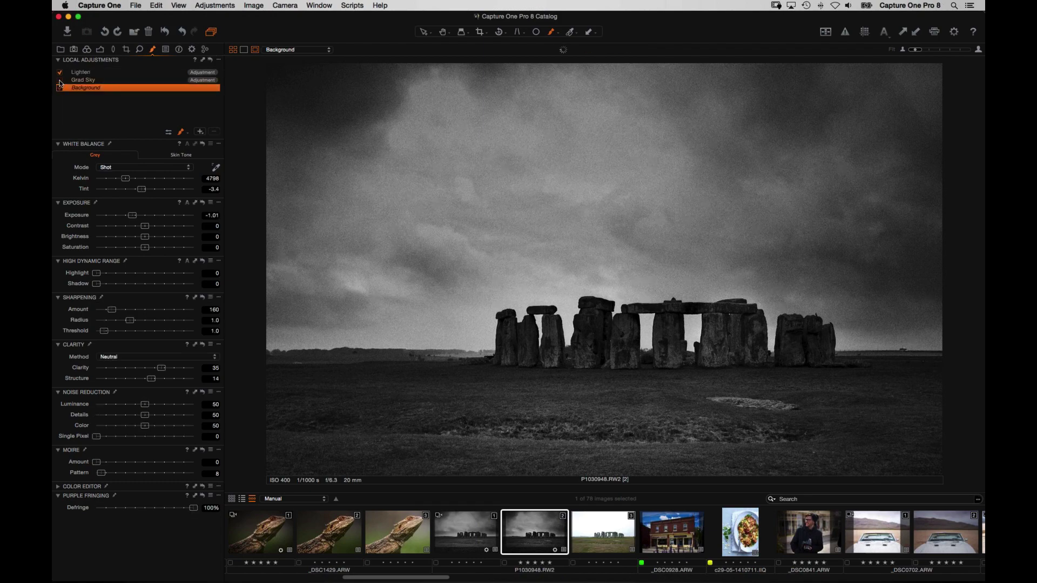
pyautogui.click(60, 80)
pyautogui.click(60, 74)
pyautogui.click(60, 74)
pyautogui.click(60, 74)
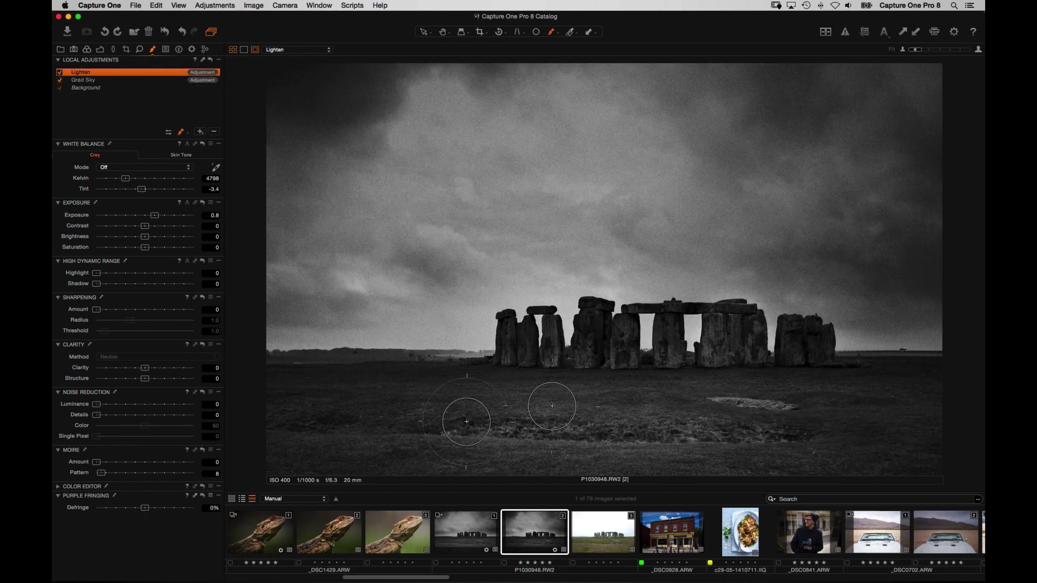
pyautogui.click(59, 75)
pyautogui.click(59, 74)
# - Open the food photo c29-05-1410711.IIQ and delete its Almonds Remove layer
pyautogui.scroll(10, 413, 543)
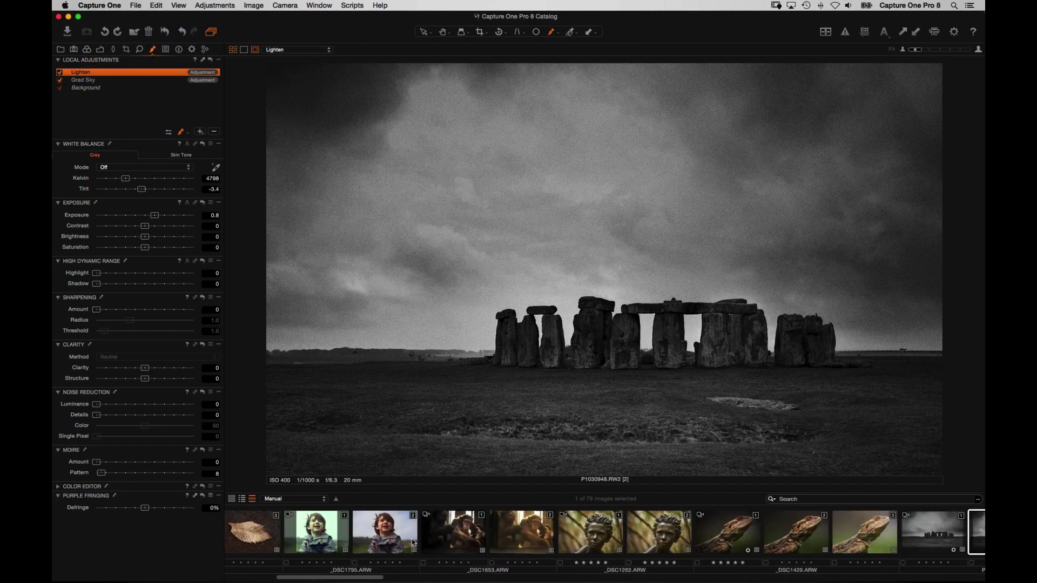
pyautogui.scroll(4, 432, 540)
pyautogui.scroll(-2, 469, 536)
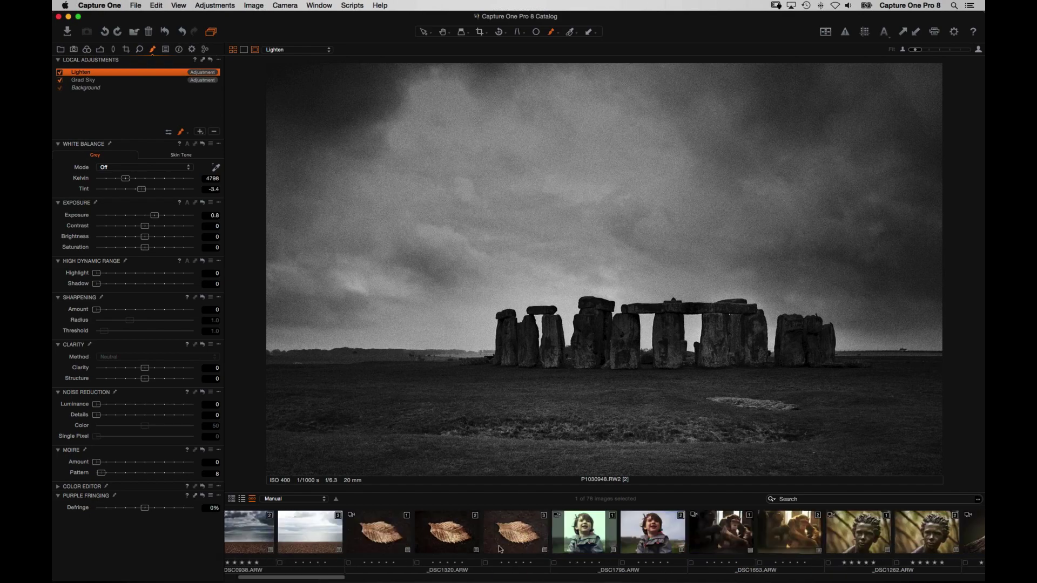
pyautogui.scroll(-3, 444, 537)
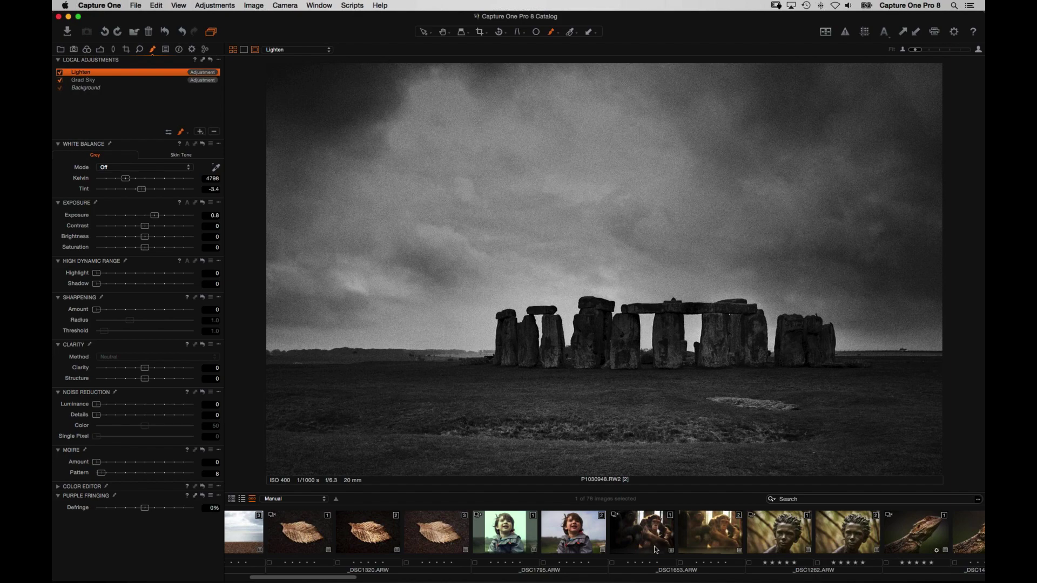
pyautogui.scroll(-15, 654, 548)
pyautogui.scroll(-6, 540, 535)
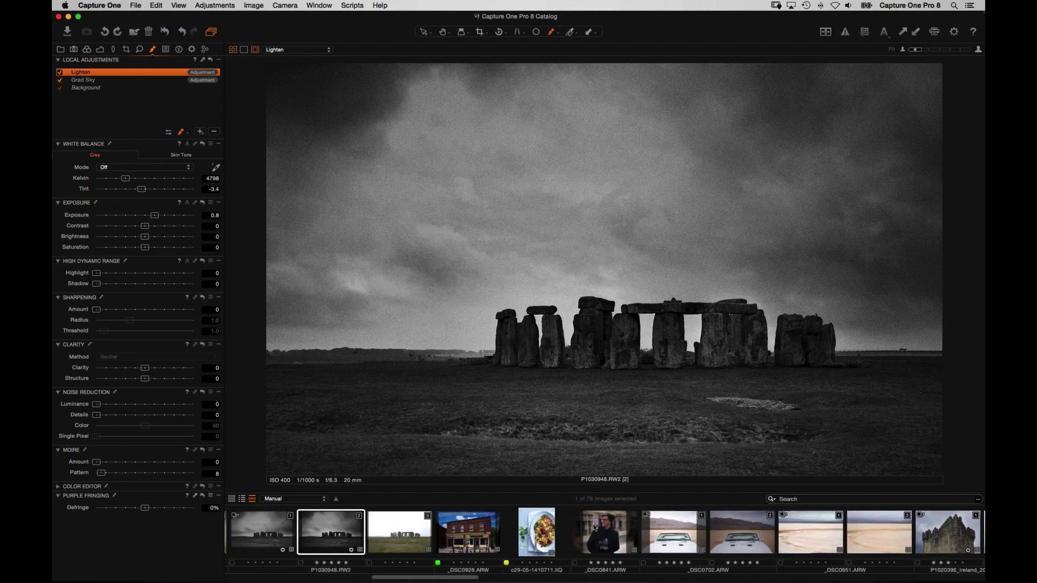
pyautogui.click(538, 531)
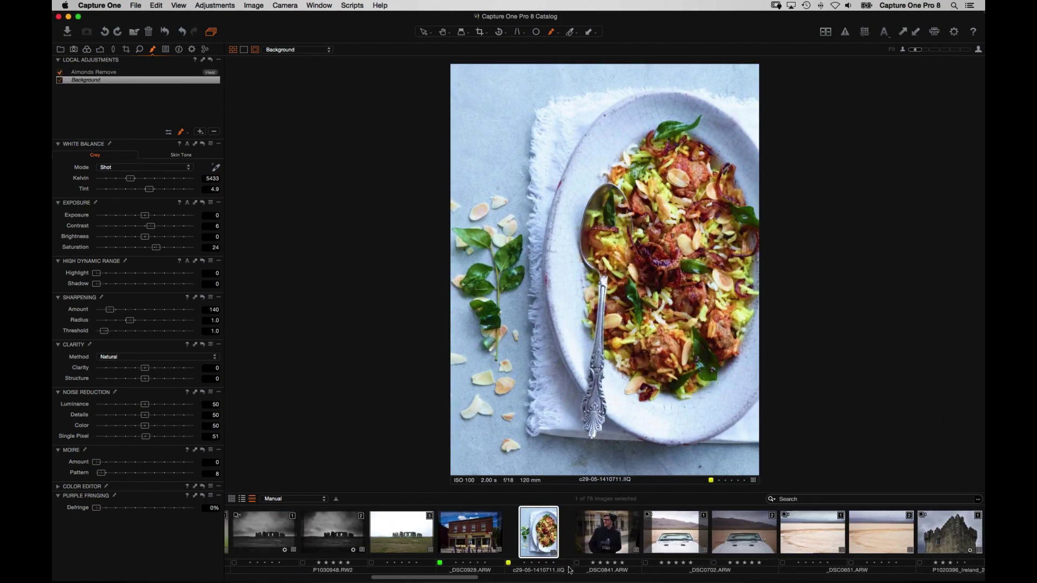
pyautogui.click(119, 73)
pyautogui.press('Delete')
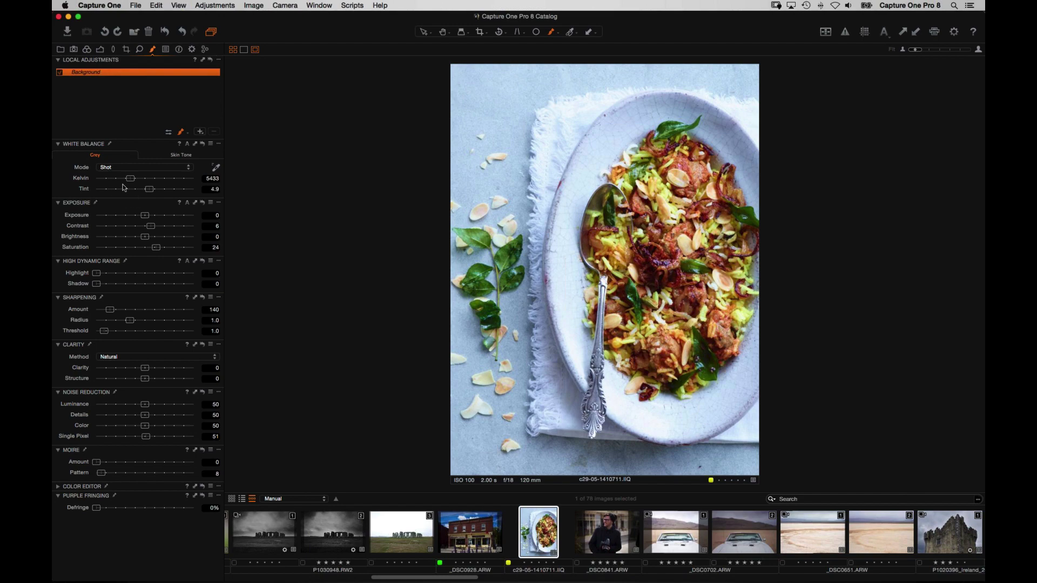
# - Add a healing layer named "Almond delete" for the loose almonds beside the plate
pyautogui.press('super+plus')
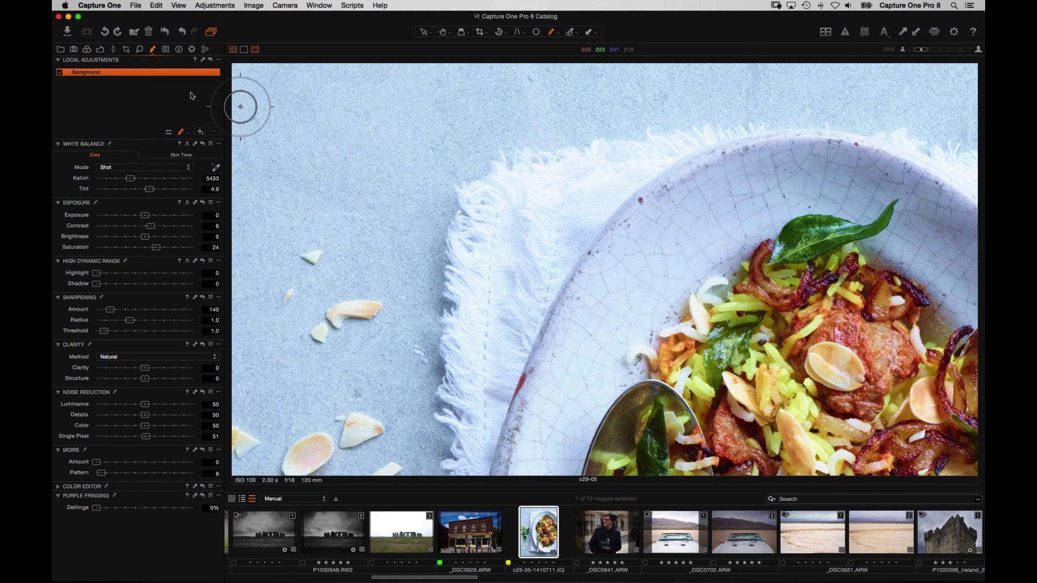
pyautogui.click(200, 133)
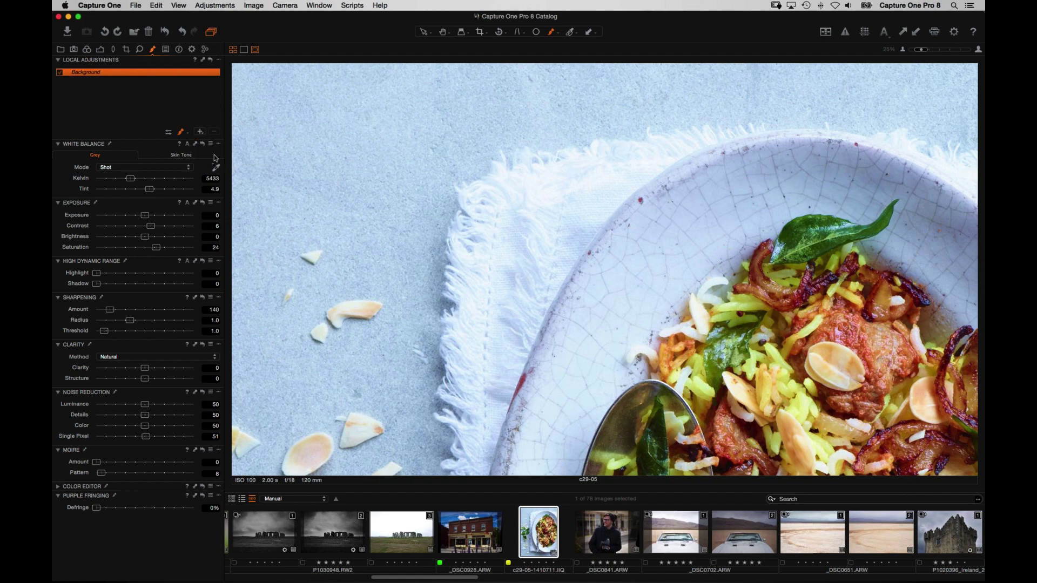
pyautogui.doubleClick(120, 81)
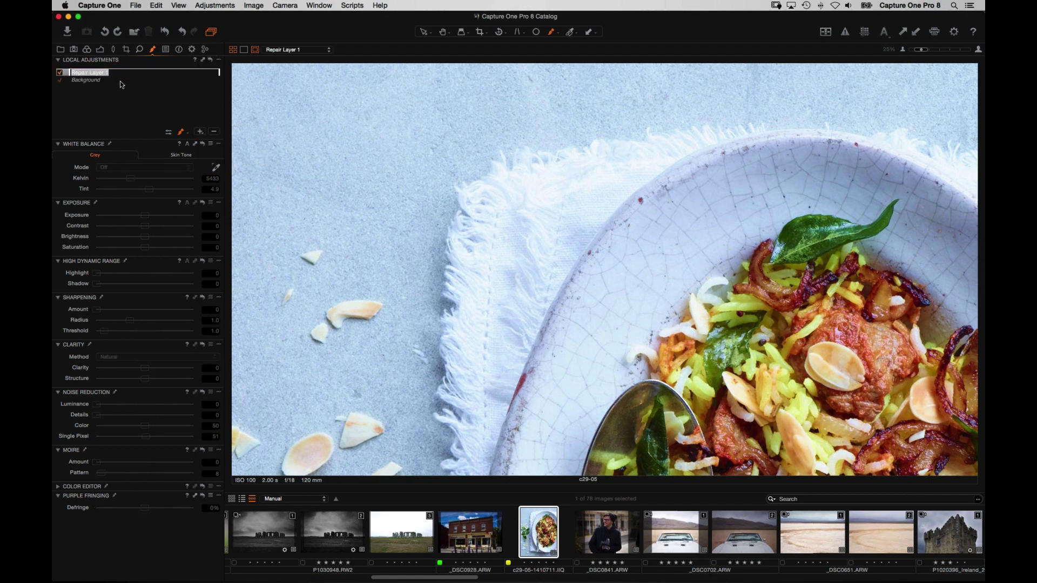
pyautogui.write('Almond delete')
pyautogui.press('Return')
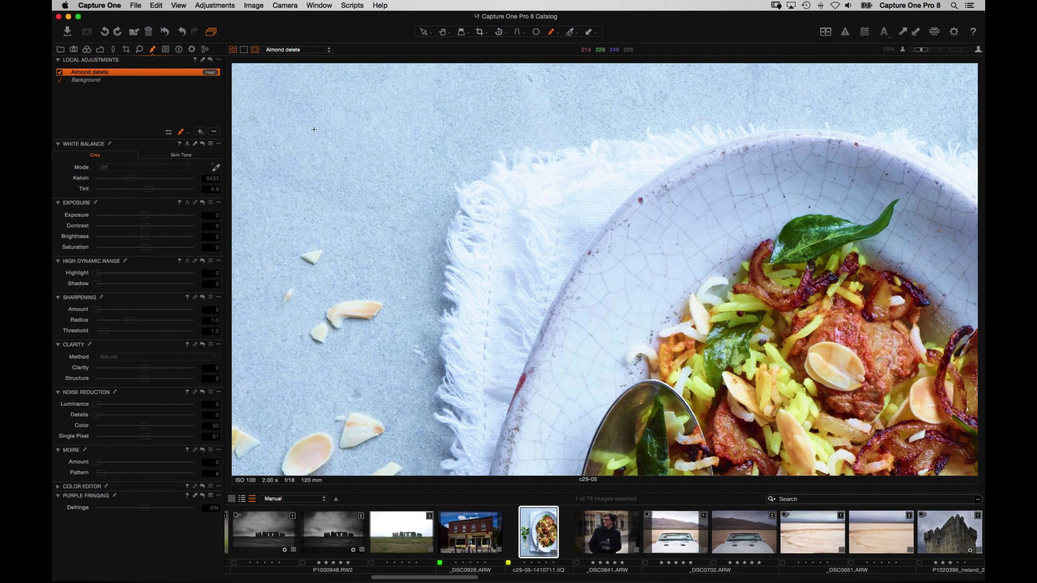
# - Set a heal source on the clean surface above the upper loose almonds and brush those almonds away
pyautogui.click(317, 145)
pyautogui.click(319, 256)
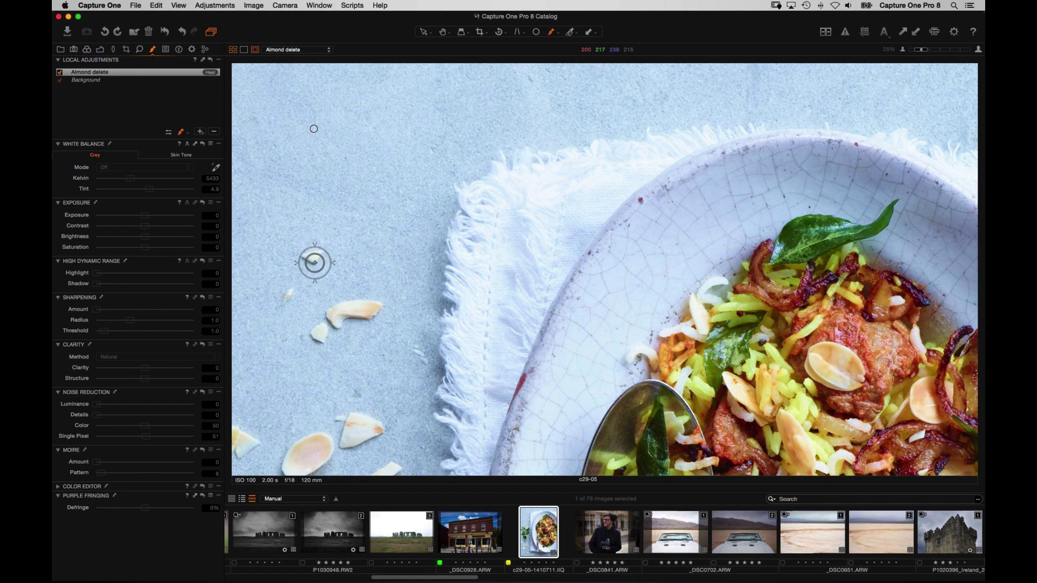
pyautogui.click(306, 259)
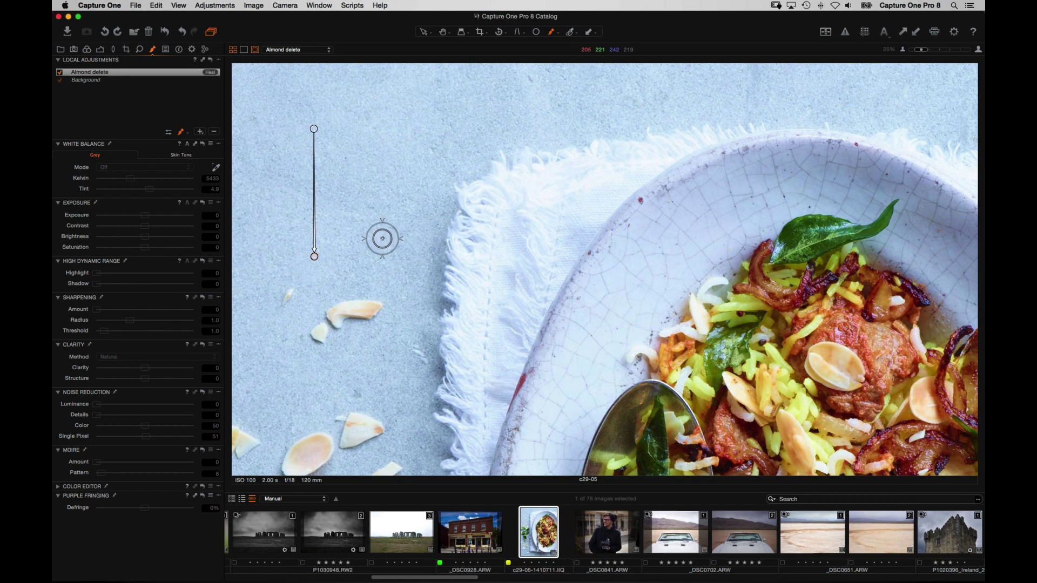
pyautogui.click(310, 267)
pyautogui.moveTo(309, 267)
pyautogui.mouseDown()
pyautogui.moveTo(287, 300)
pyautogui.moveTo(327, 336)
pyautogui.moveTo(338, 320)
pyautogui.moveTo(331, 309)
pyautogui.moveTo(382, 302)
pyautogui.moveTo(347, 295)
pyautogui.moveTo(330, 305)
pyautogui.moveTo(340, 314)
pyautogui.moveTo(319, 324)
pyautogui.mouseUp()
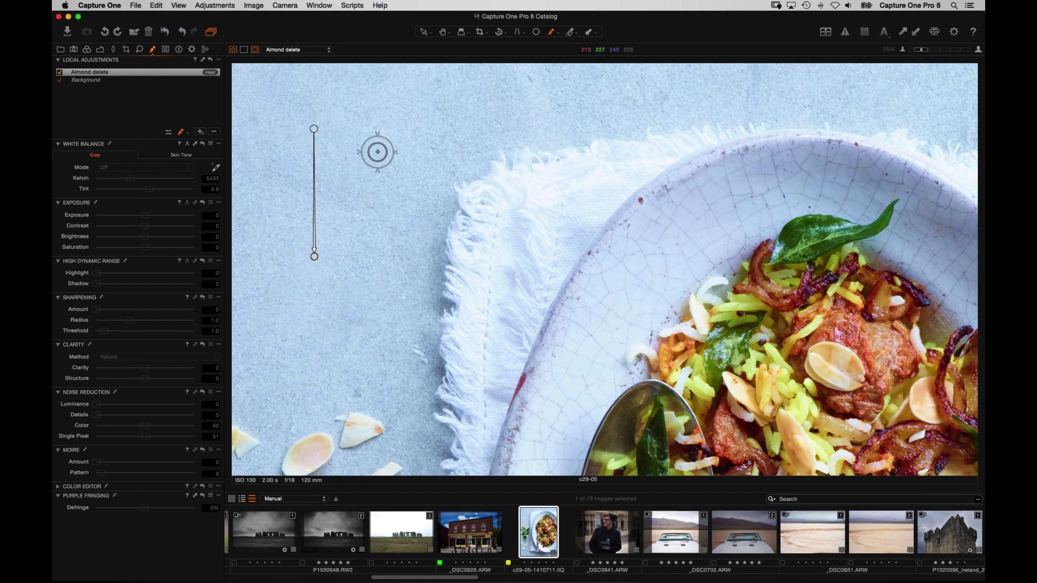
# - Switch the Almond delete layer to Clone to compare the result, and set it back to Heal
pyautogui.rightClick(171, 73)
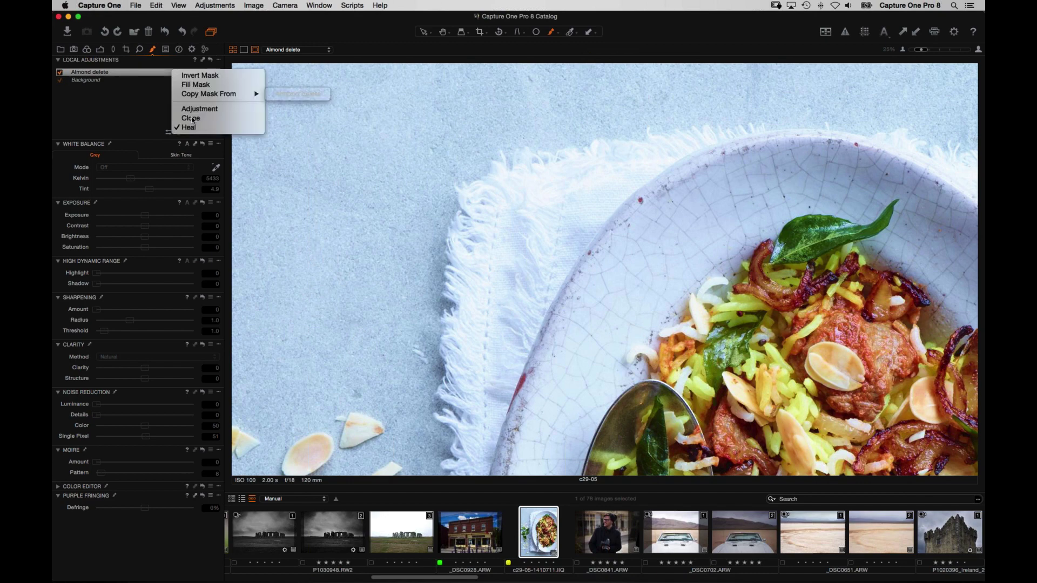
pyautogui.click(190, 123)
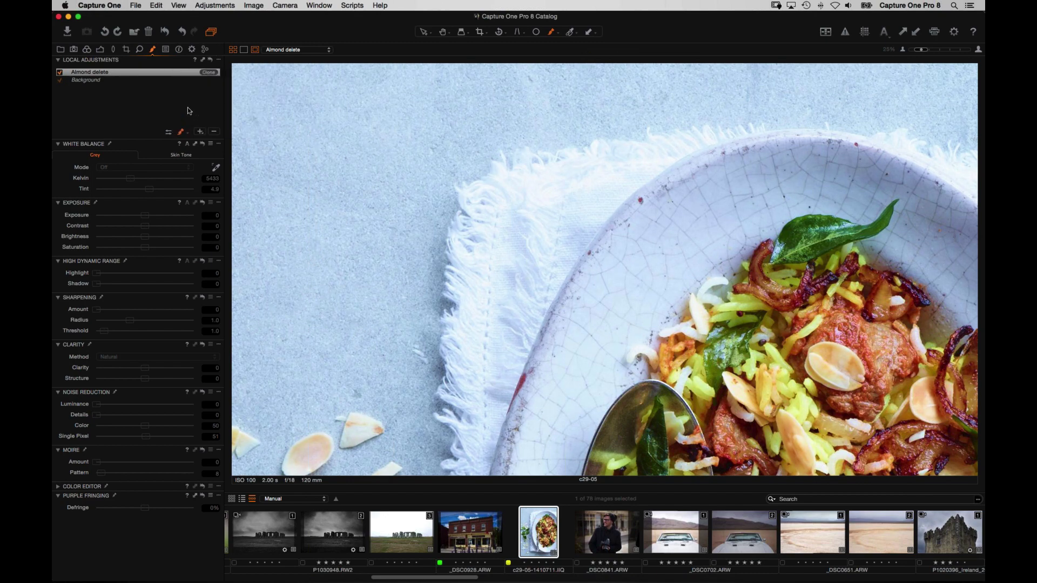
pyautogui.rightClick(184, 76)
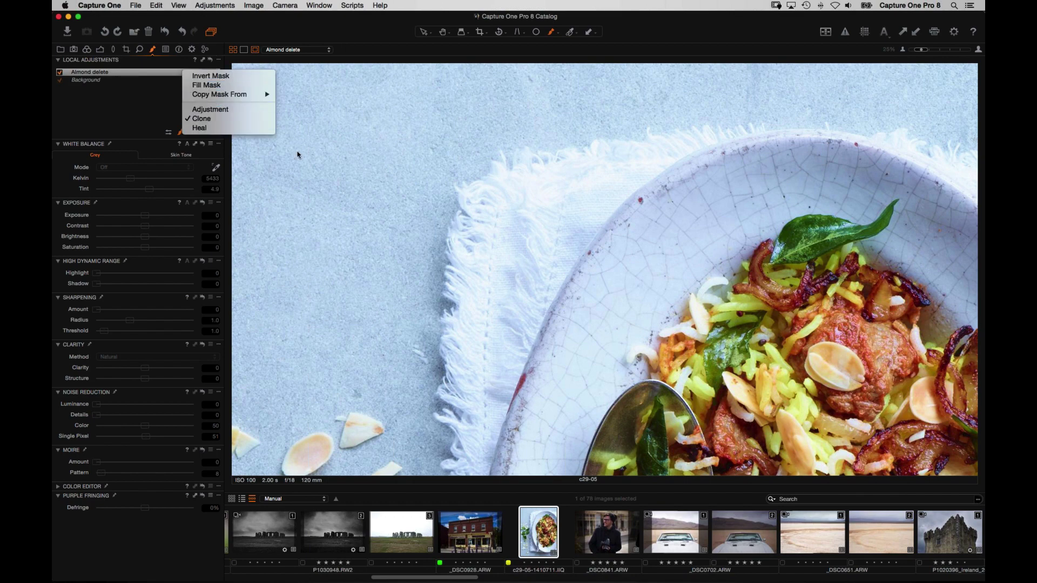
pyautogui.click(310, 122)
pyautogui.click(313, 122)
pyautogui.moveTo(313, 121); pyautogui.dragTo(304, 120)
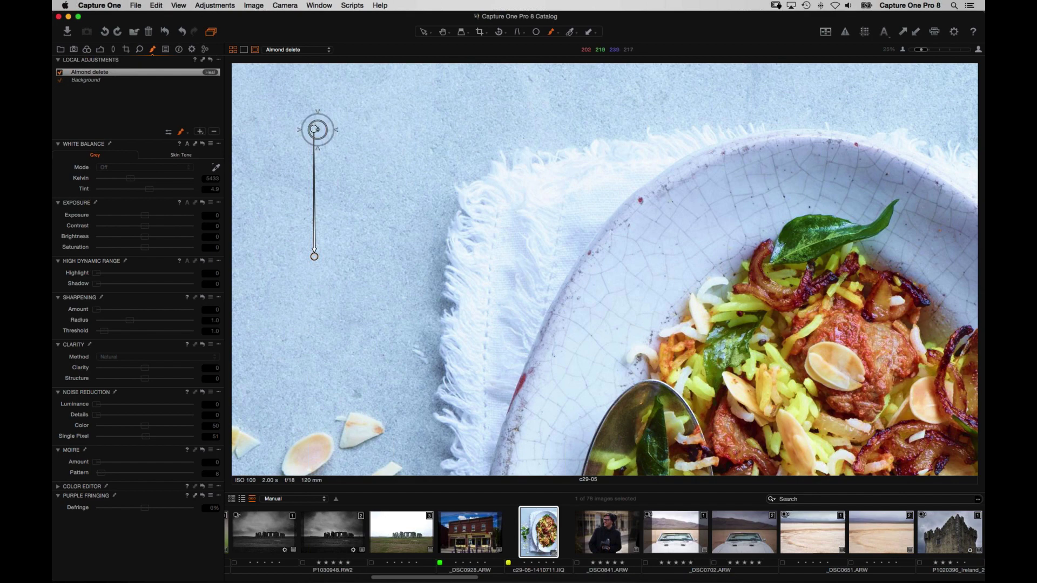
# - Add a new local adjustment layer of type Heal and heal away the lowest almond using the clean surface beside it
pyautogui.moveTo(829, 271)
pyautogui.mouseDown()
pyautogui.moveTo(750, 94)
pyautogui.moveTo(700, 290)
pyautogui.mouseUp()
pyautogui.scroll(-4, 700, 290)
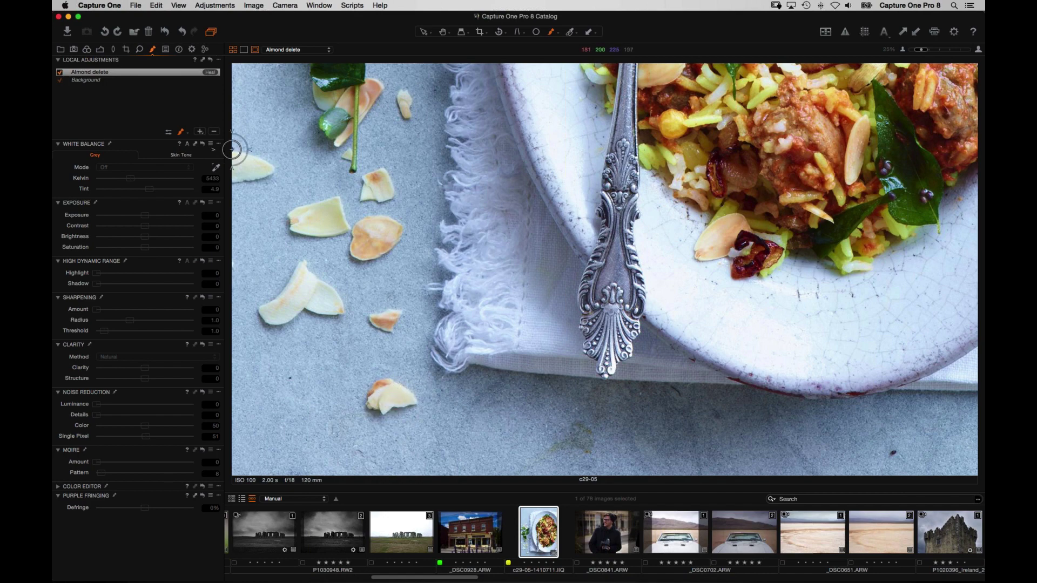
pyautogui.press('super+alt+l')
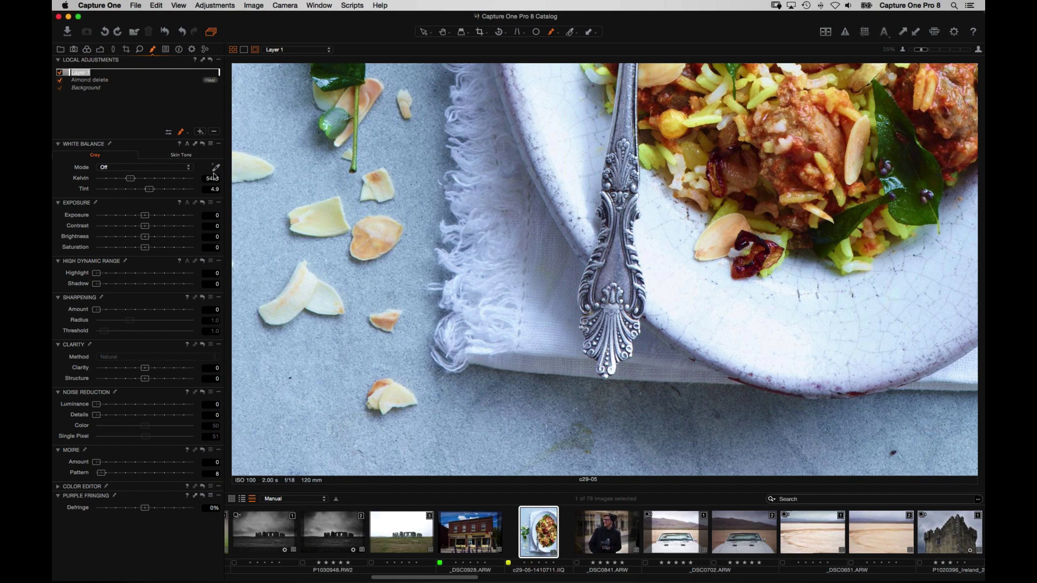
pyautogui.click(182, 133)
pyautogui.click(231, 135)
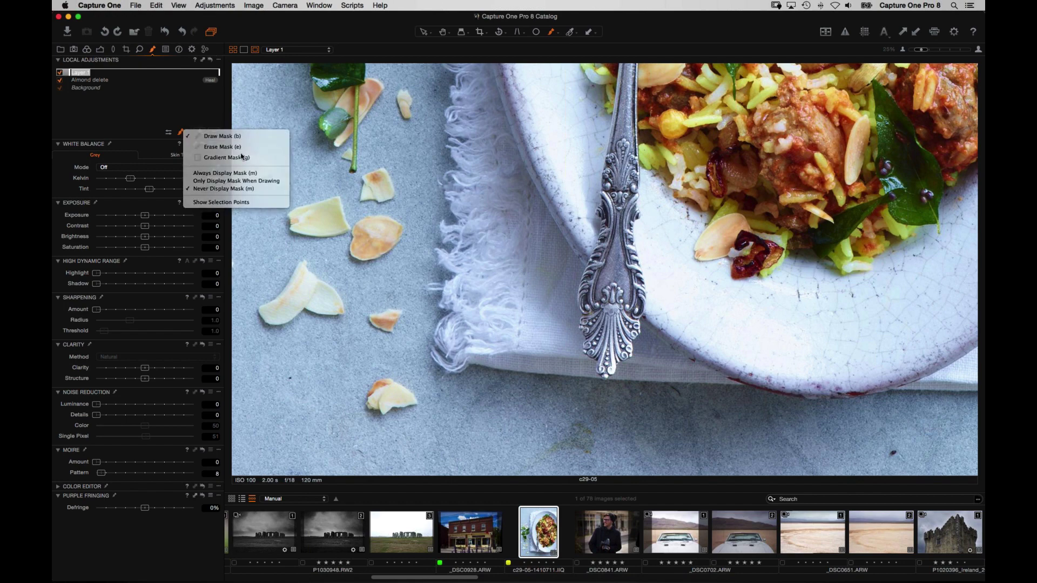
pyautogui.rightClick(168, 75)
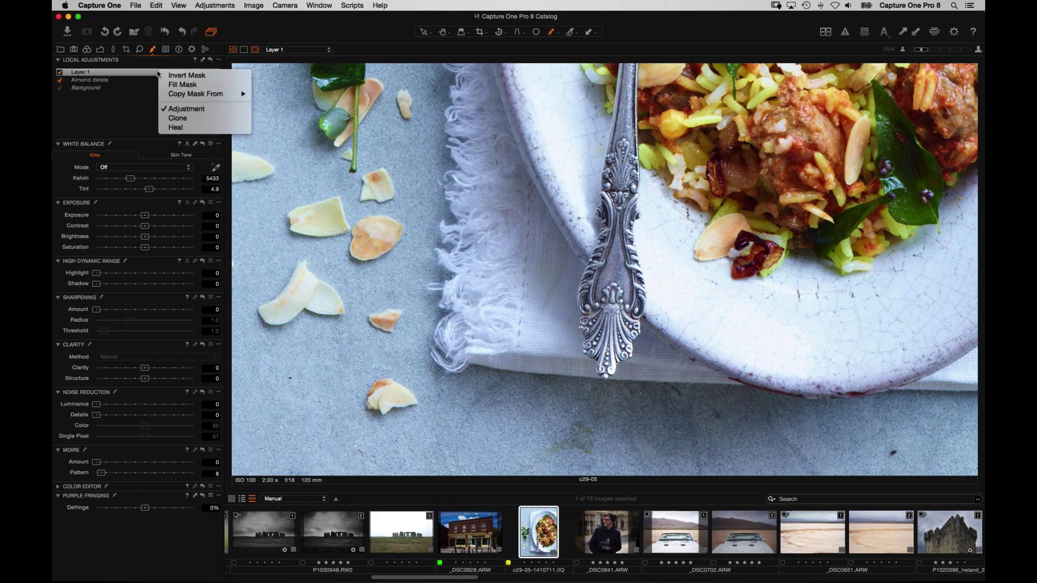
pyautogui.click(181, 134)
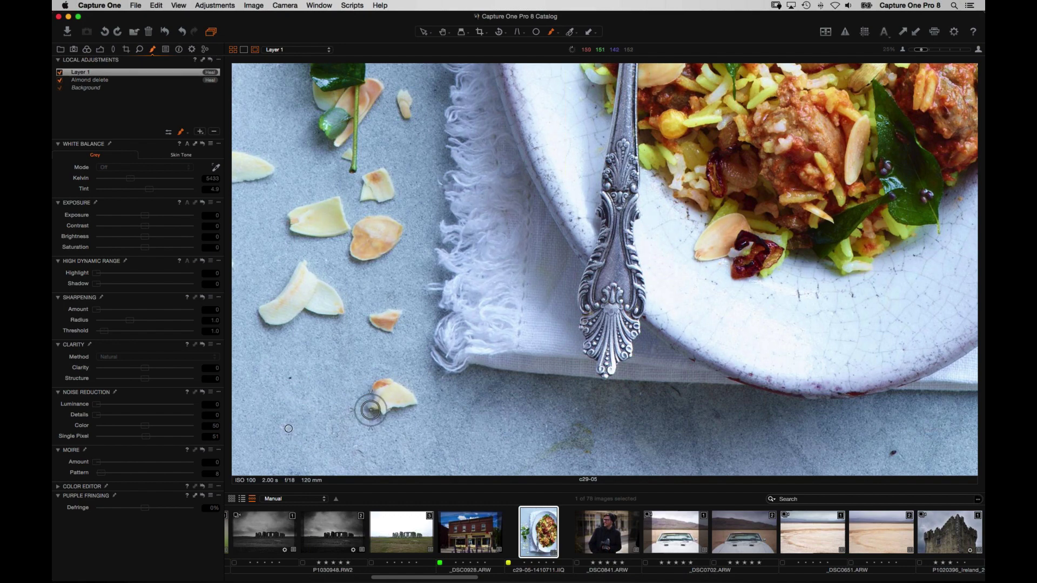
pyautogui.moveTo(379, 396); pyautogui.dragTo(394, 394)
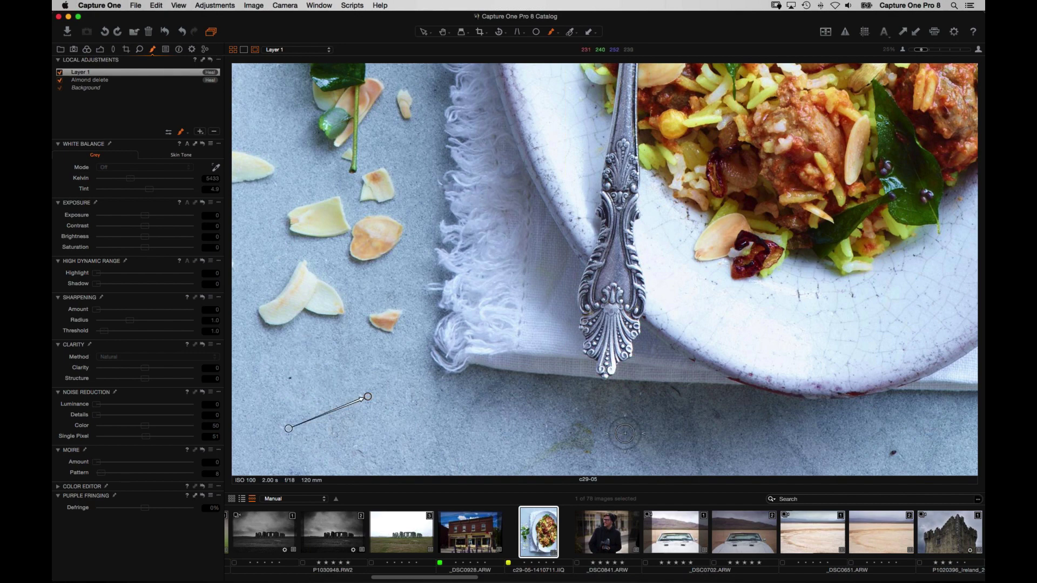
# - Select the castle photo P1020396_Ireland_2012_05_05_20.RW2 and delete its existing adjustment layer, Layer 1
pyautogui.click(951, 540)
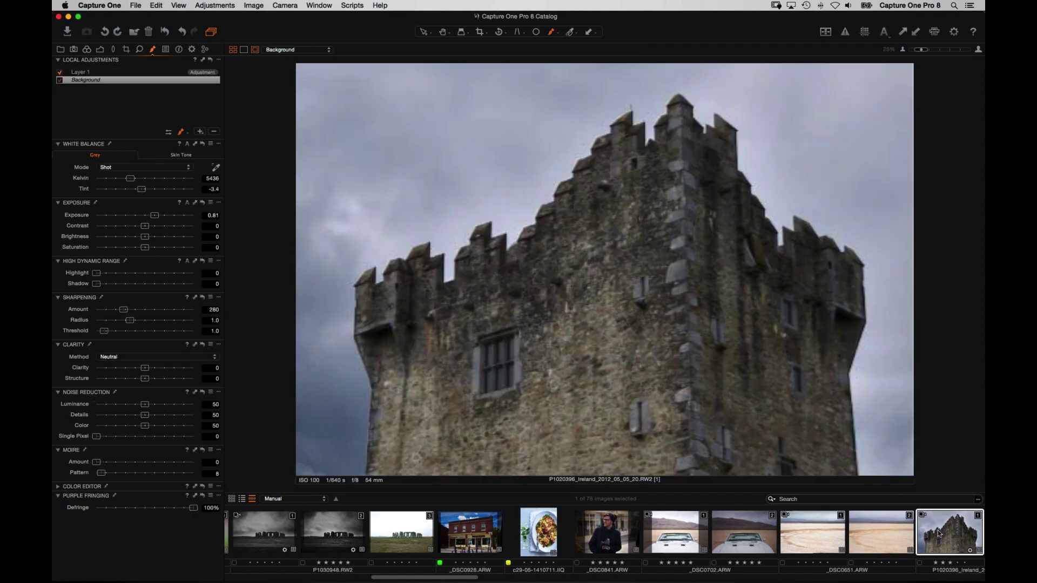
pyautogui.click(87, 72)
pyautogui.click(213, 132)
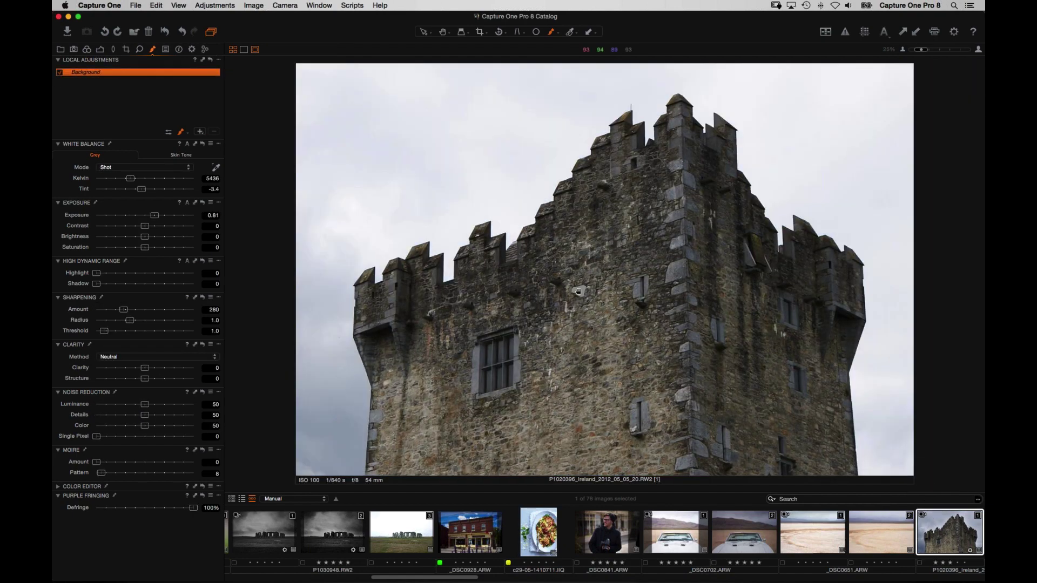
# - Try darkening the Background exposure to -1.75 and bring it back to 0.8
pyautogui.scroll(3, 577, 291)
pyautogui.scroll(-5, 551, 244)
pyautogui.scroll(2, 551, 244)
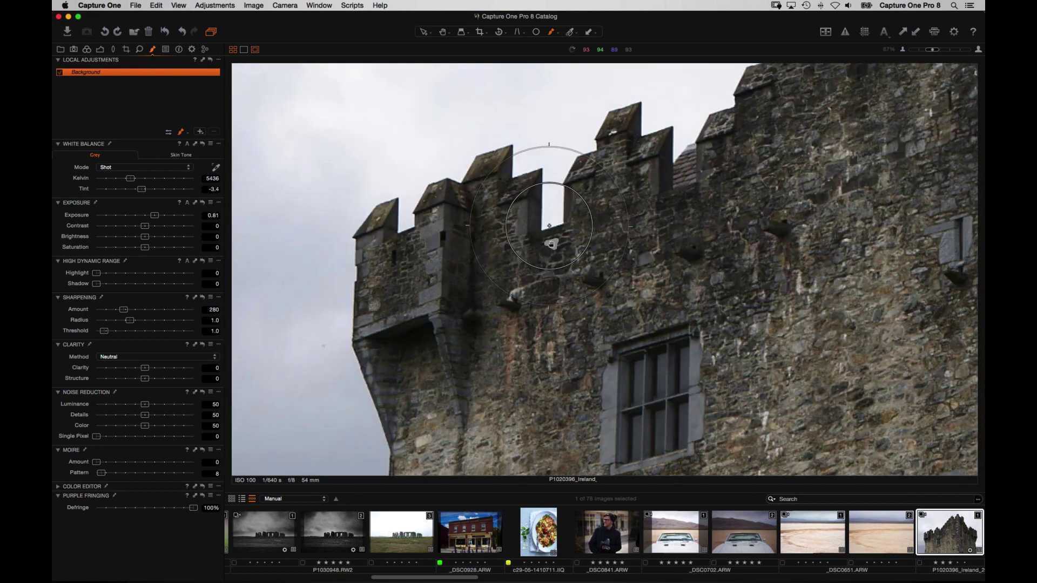
pyautogui.scroll(-3, 550, 244)
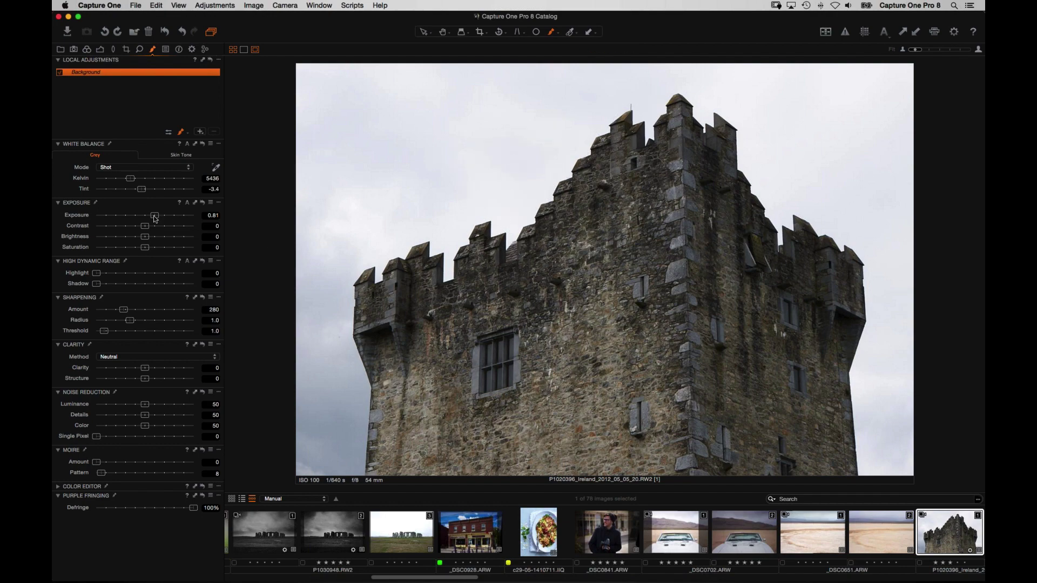
pyautogui.moveTo(134, 219); pyautogui.dragTo(123, 221)
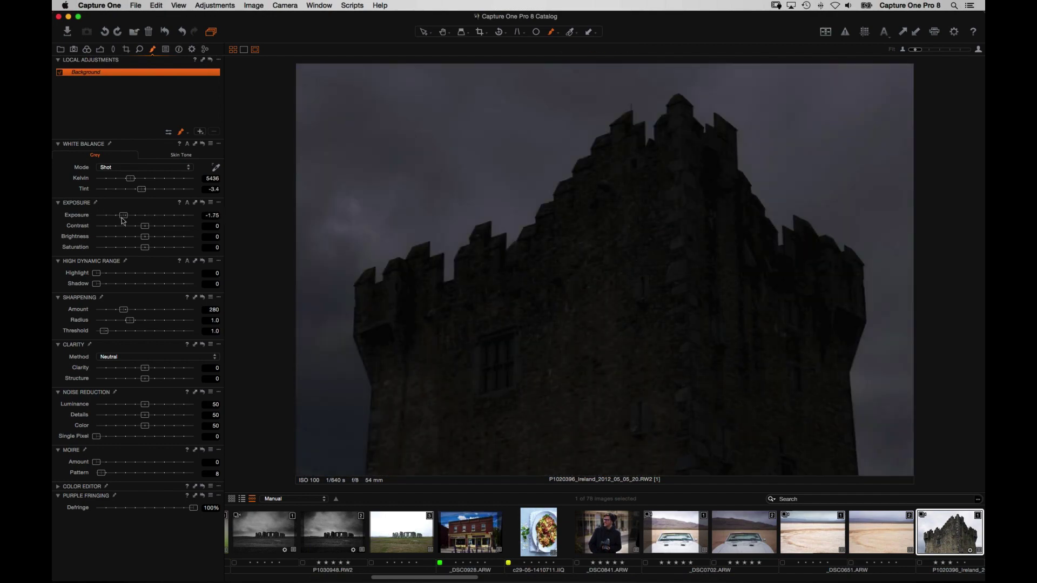
pyautogui.moveTo(141, 220); pyautogui.dragTo(154, 218)
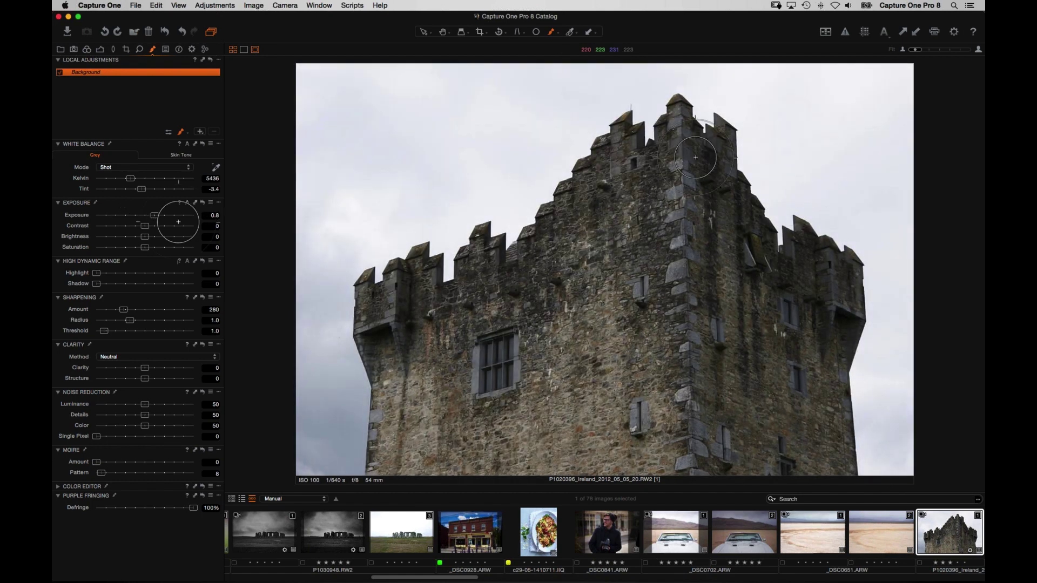
# - Add a new local adjustment layer named "Sky" to the castle photo
pyautogui.press('super+equal')
pyautogui.press('super+equal')
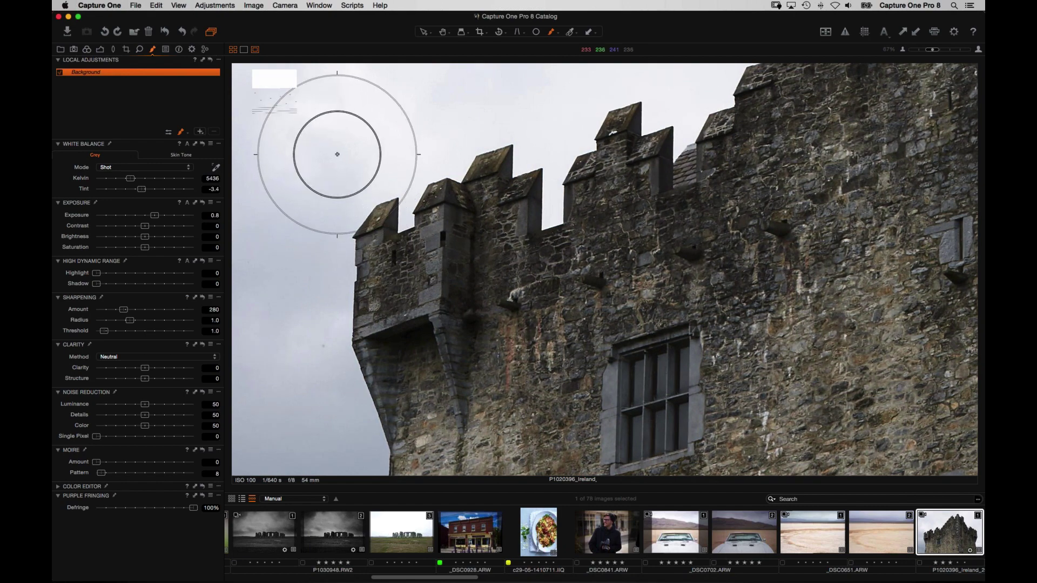
pyautogui.rightClick(336, 144)
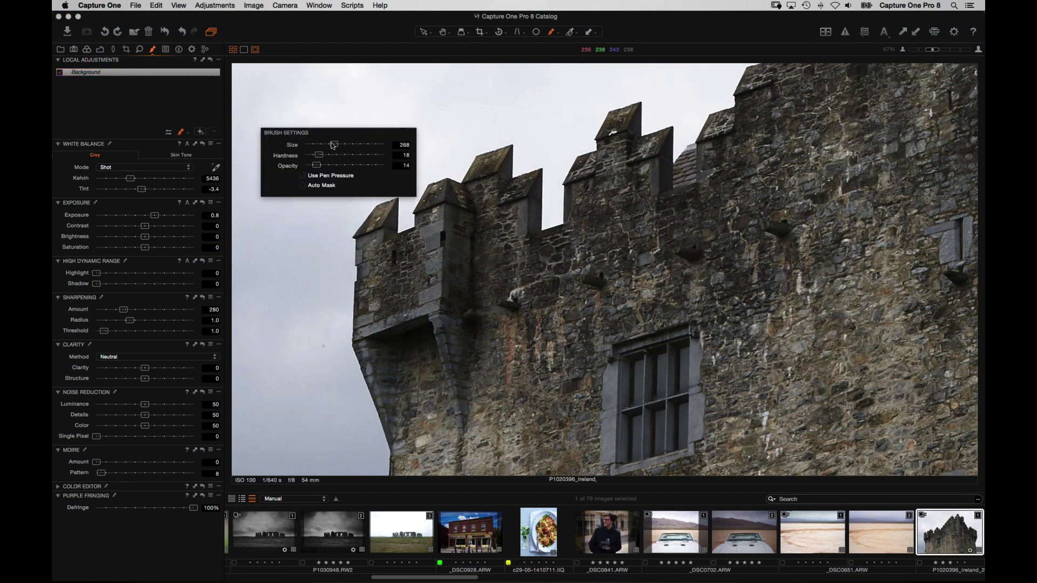
pyautogui.click(200, 133)
pyautogui.write('Sky')
pyautogui.press('Return')
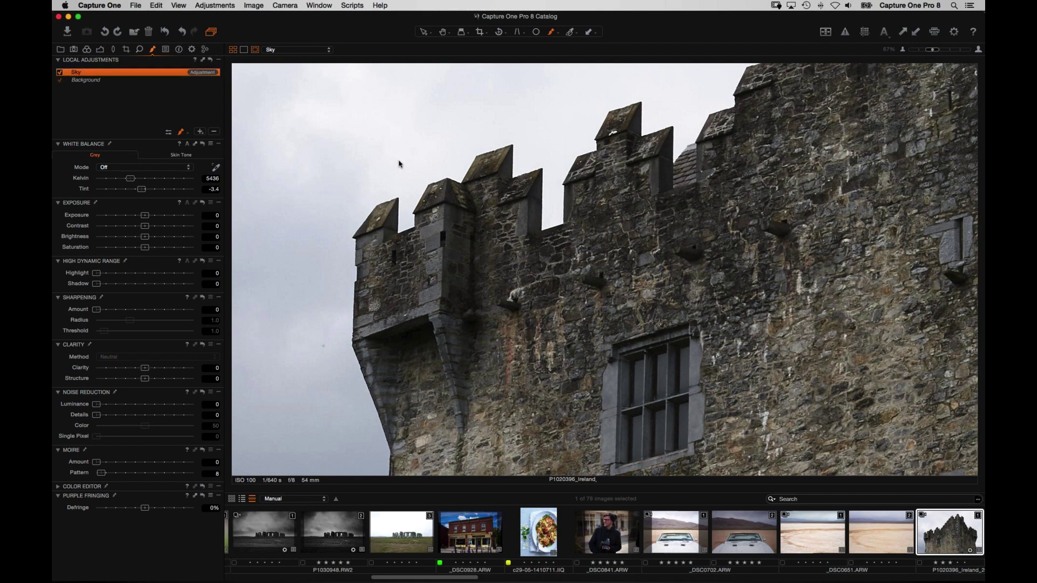
# - Adjust the mask brush and paint the Sky layer's mask along the tower's left edge and over its lower left battlements
pyautogui.rightClick(334, 142)
pyautogui.moveTo(334, 142); pyautogui.dragTo(355, 150)
pyautogui.rightClick(329, 145)
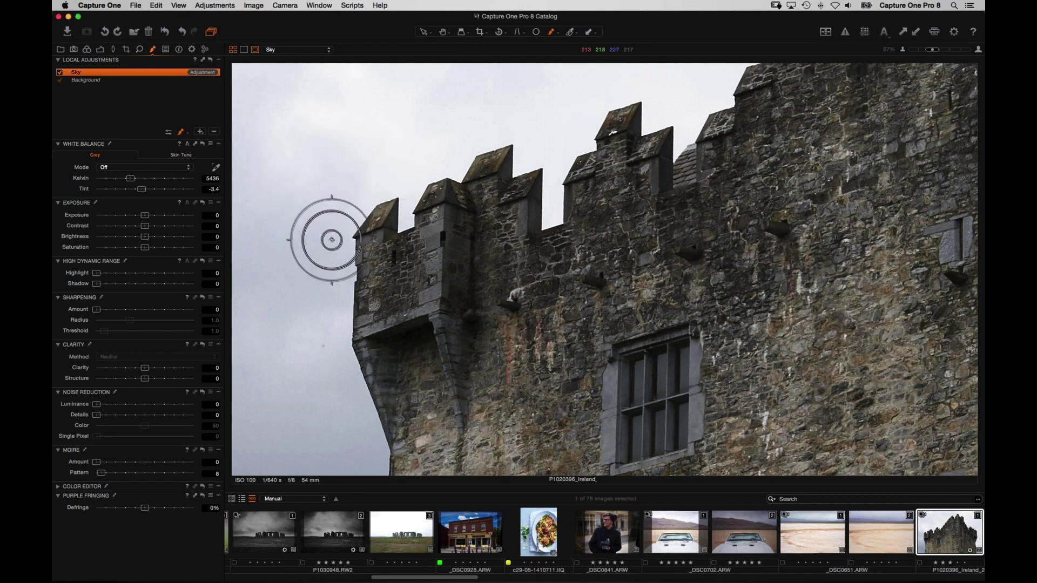
pyautogui.moveTo(328, 243)
pyautogui.mouseDown()
pyautogui.moveTo(335, 275)
pyautogui.moveTo(328, 336)
pyautogui.moveTo(354, 401)
pyautogui.mouseUp()
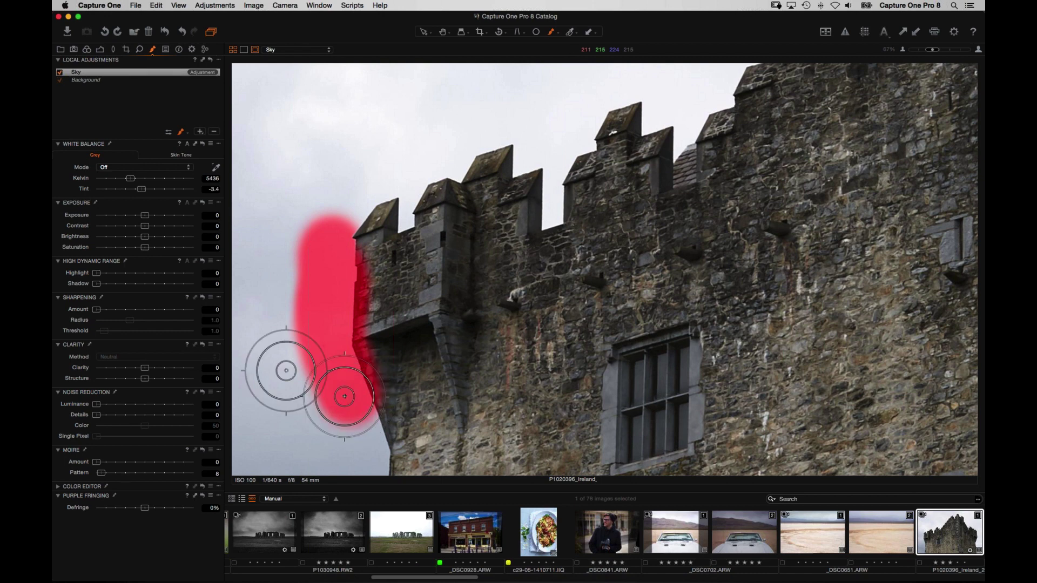
pyautogui.moveTo(349, 196)
pyautogui.mouseDown()
pyautogui.moveTo(356, 179)
pyautogui.moveTo(340, 197)
pyautogui.moveTo(377, 178)
pyautogui.moveTo(411, 124)
pyautogui.moveTo(412, 194)
pyautogui.moveTo(416, 167)
pyautogui.moveTo(430, 157)
pyautogui.moveTo(410, 177)
pyautogui.moveTo(408, 138)
pyautogui.moveTo(393, 173)
pyautogui.mouseUp()
pyautogui.rightClick(405, 153)
pyautogui.moveTo(400, 90)
pyautogui.mouseDown()
pyautogui.moveTo(447, 122)
pyautogui.moveTo(480, 113)
pyautogui.moveTo(414, 126)
pyautogui.mouseUp()
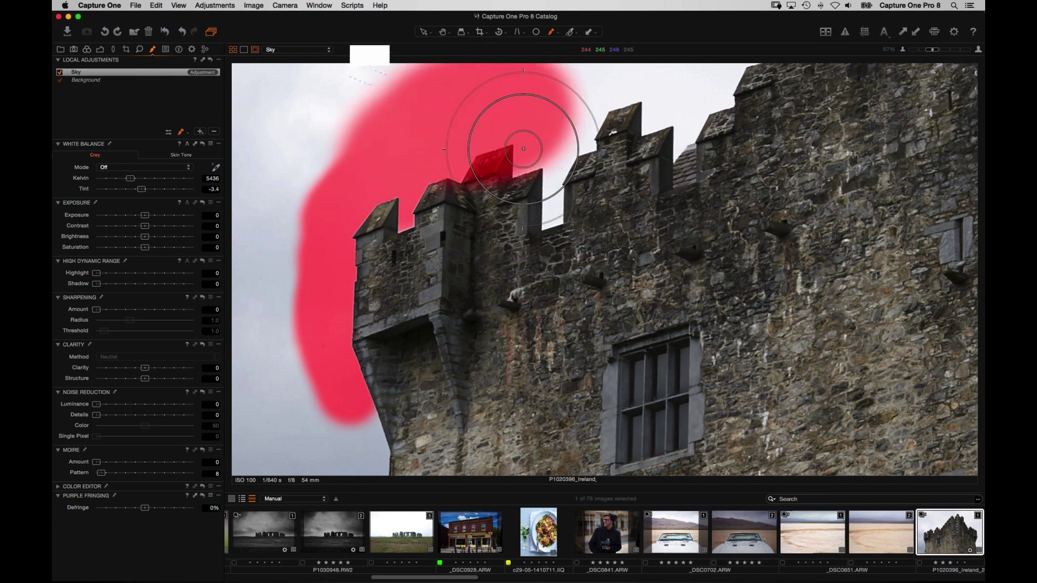
# - Extend the Sky layer's mask along the stepped battlements rising toward the top of the tower
pyautogui.scroll(5, 414, 125)
pyautogui.moveTo(397, 212); pyautogui.dragTo(396, 191)
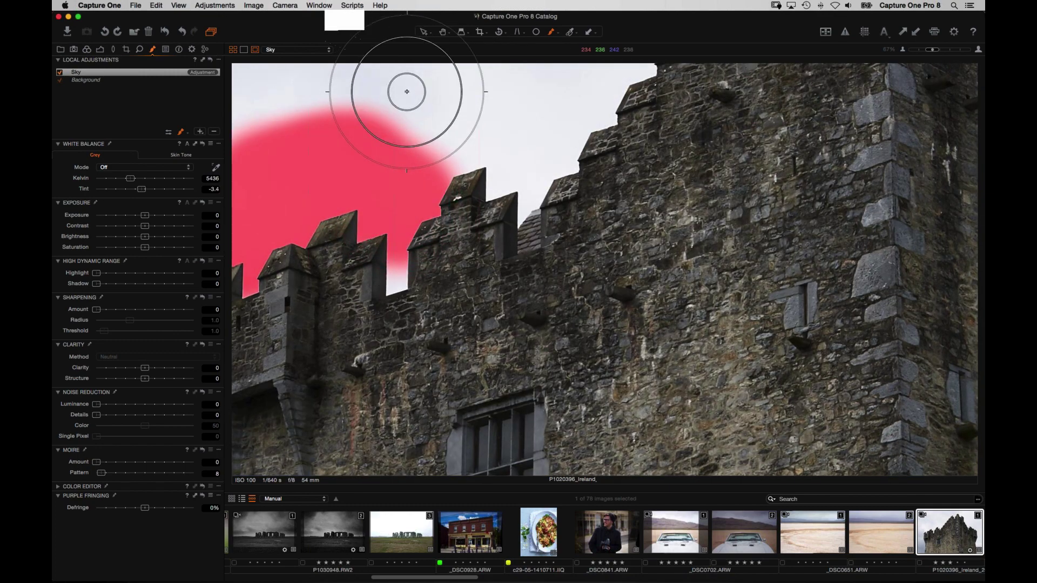
pyautogui.moveTo(286, 140); pyautogui.dragTo(440, 113)
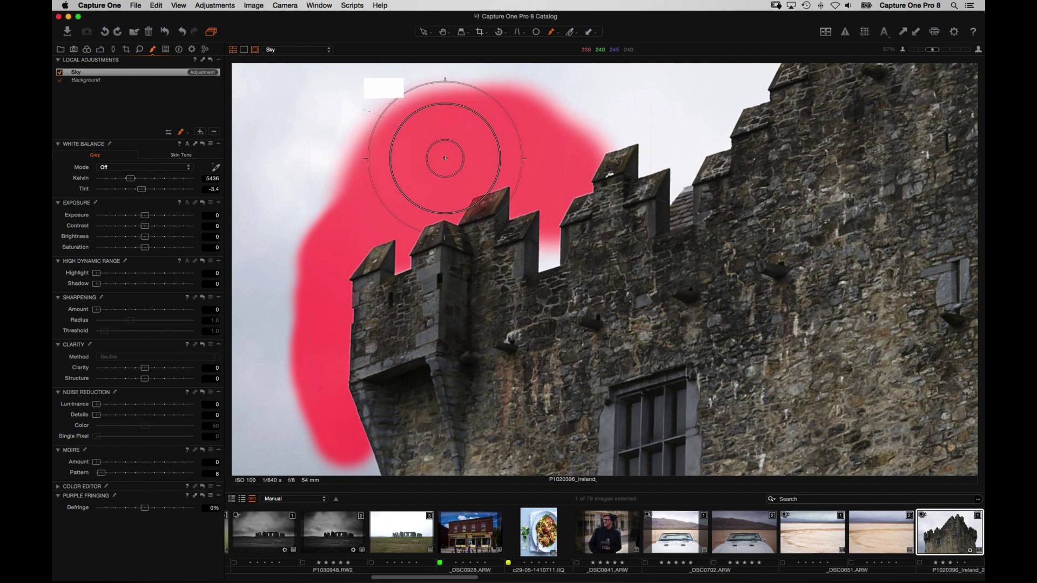
pyautogui.moveTo(442, 155); pyautogui.dragTo(448, 178)
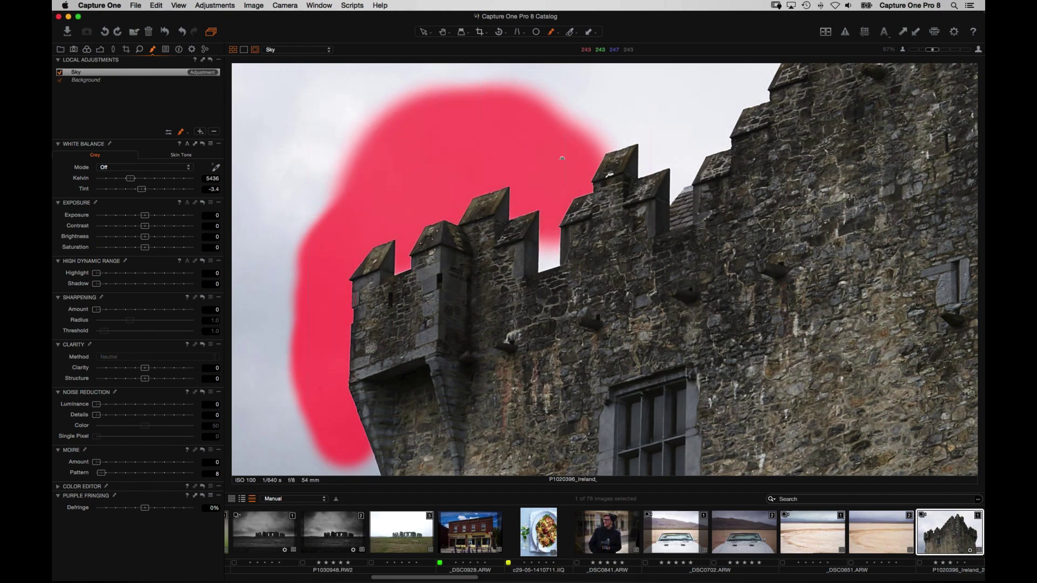
pyautogui.scroll(3, 428, 203)
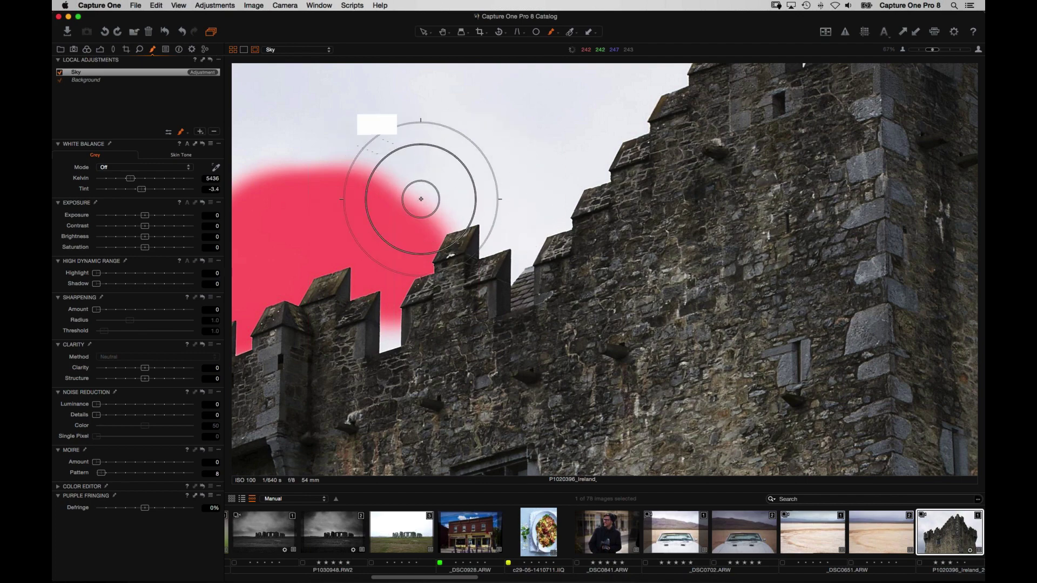
pyautogui.moveTo(446, 205)
pyautogui.mouseDown()
pyautogui.moveTo(413, 186)
pyautogui.moveTo(449, 200)
pyautogui.moveTo(479, 186)
pyautogui.moveTo(528, 226)
pyautogui.mouseUp()
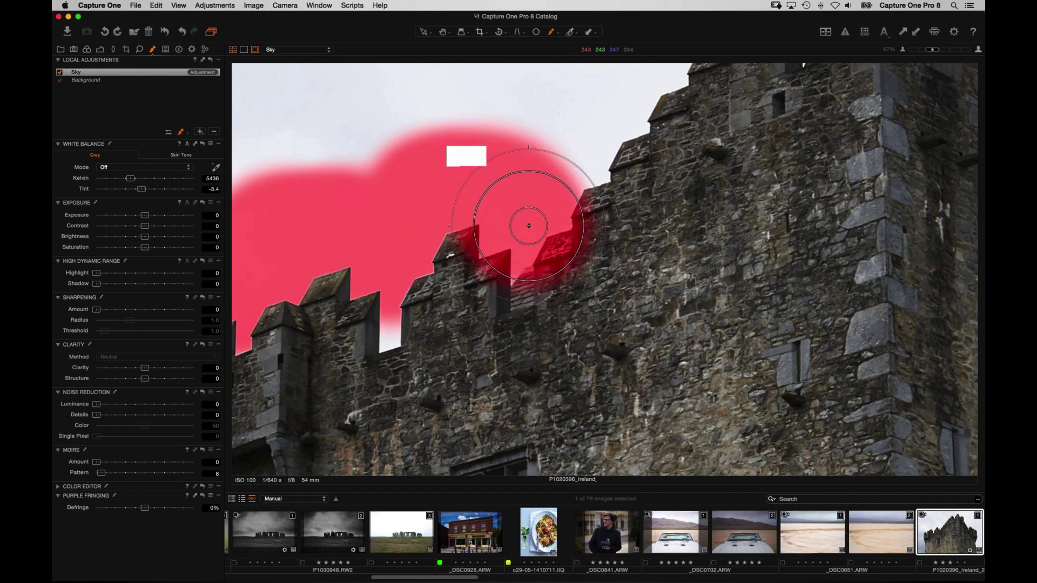
pyautogui.press('super+z')
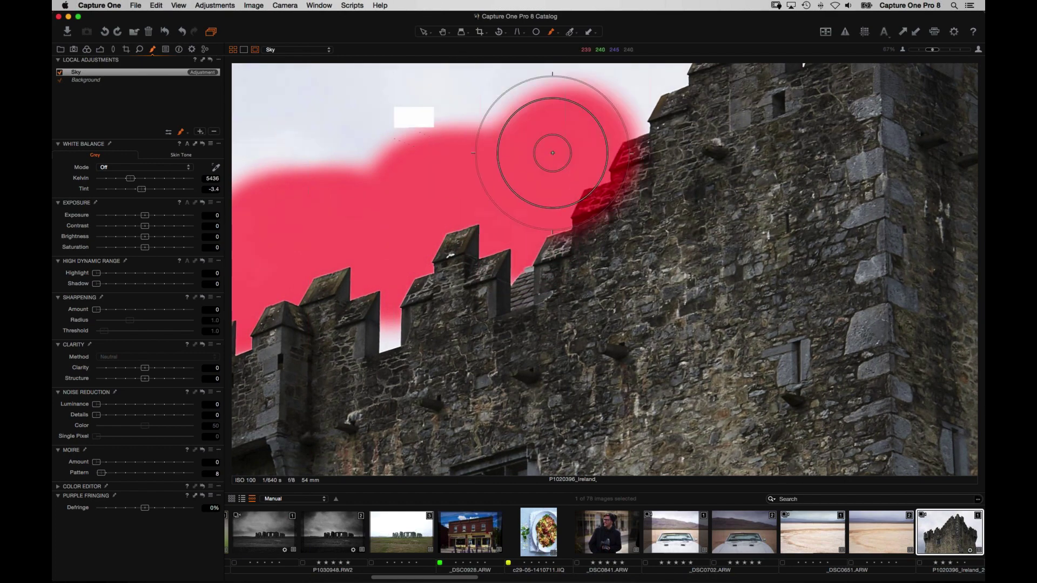
# - Try a negative exposure on the masked sky, and delete the Sky layer
pyautogui.scroll(5, 486, 218)
pyautogui.scroll(-5, 476, 189)
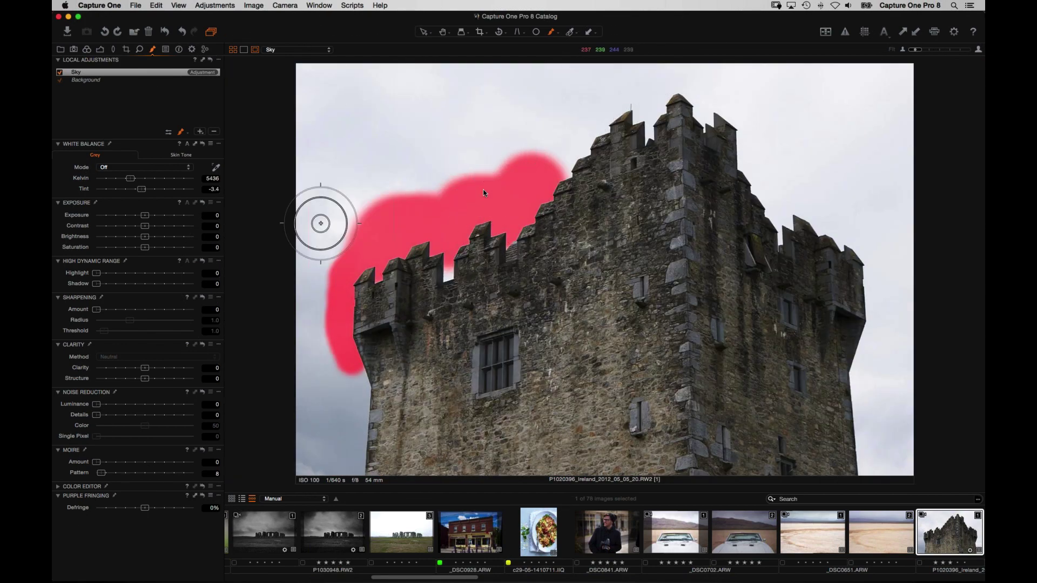
pyautogui.click(135, 215)
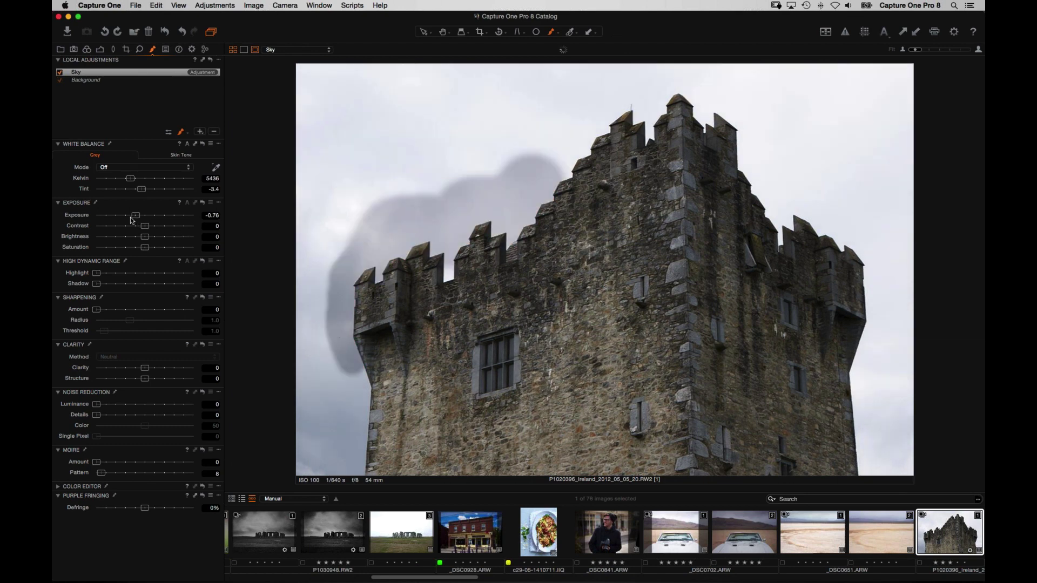
pyautogui.moveTo(130, 220); pyautogui.dragTo(126, 219)
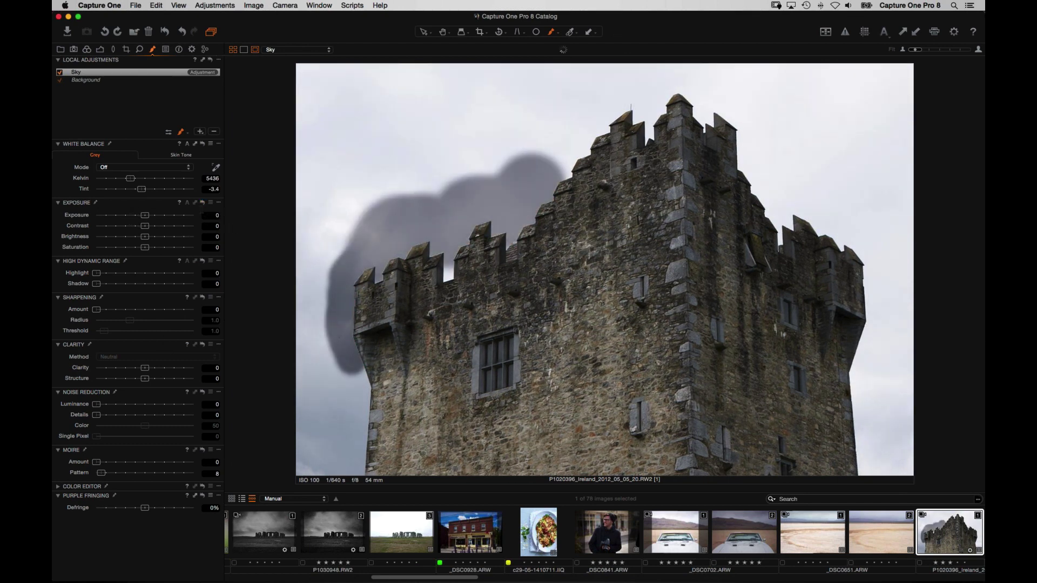
pyautogui.click(213, 131)
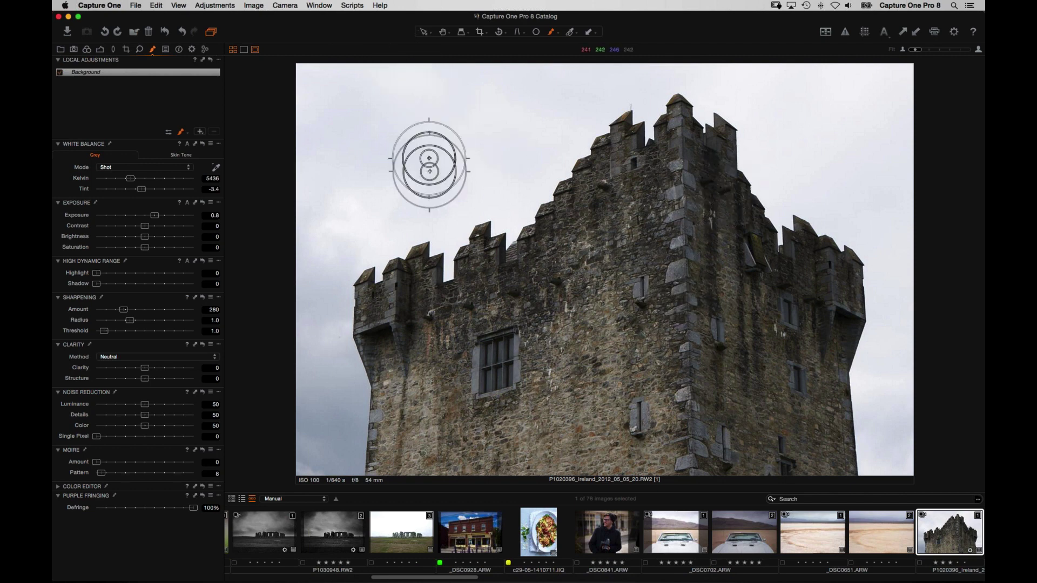
# - Draw a gradient mask on Layer 1 from the upper left sky into the tower and set its exposure to -1.25
pyautogui.click(182, 133)
pyautogui.click(210, 158)
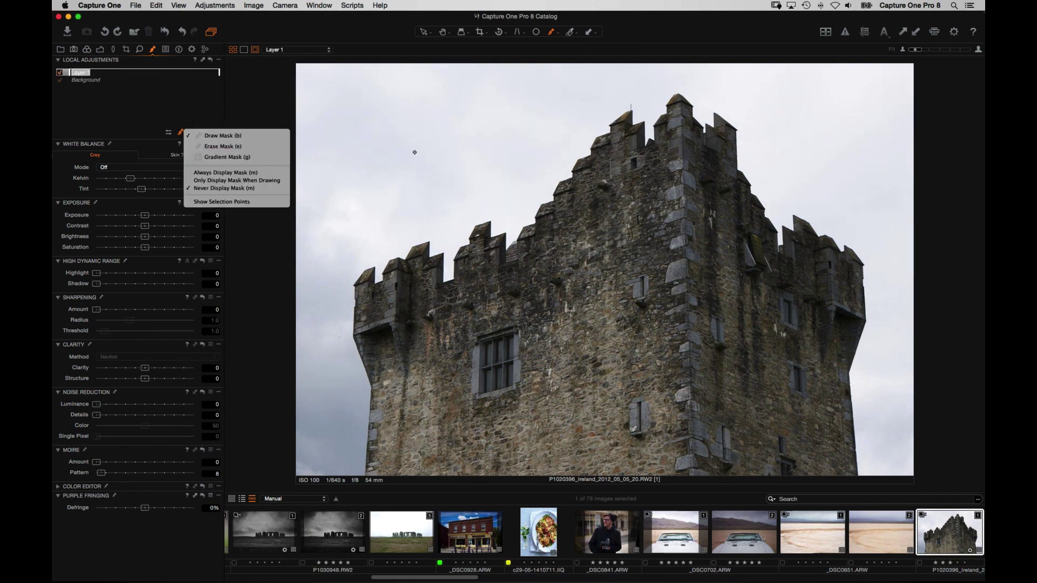
pyautogui.moveTo(407, 111); pyautogui.dragTo(689, 376)
pyautogui.moveTo(141, 218); pyautogui.dragTo(132, 220)
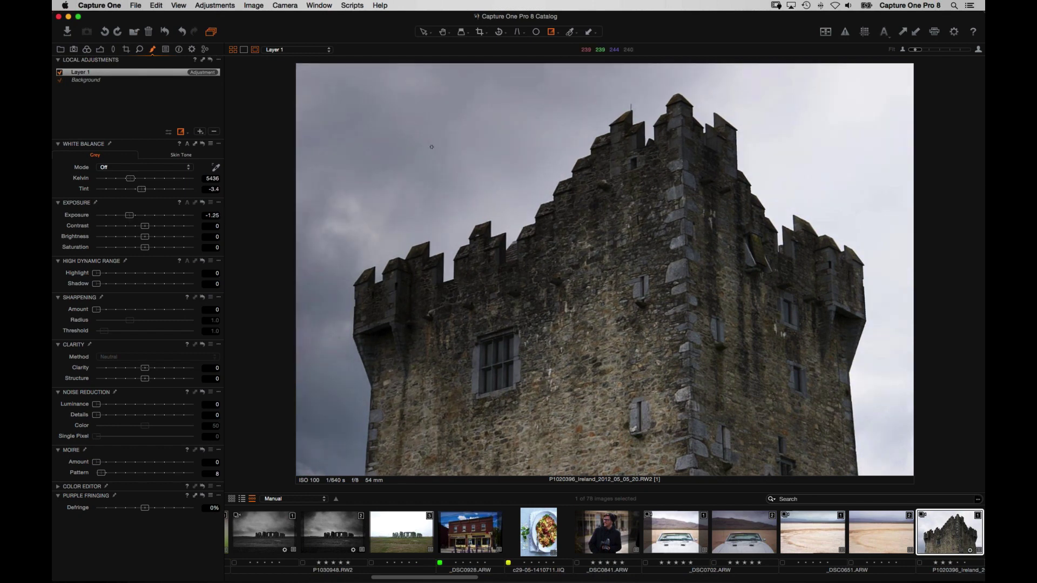
# - Add a second adjustment layer with a gradient mask from the upper right sky into the tower and set its exposure to -1.34
pyautogui.click(199, 132)
pyautogui.moveTo(889, 86); pyautogui.dragTo(656, 368)
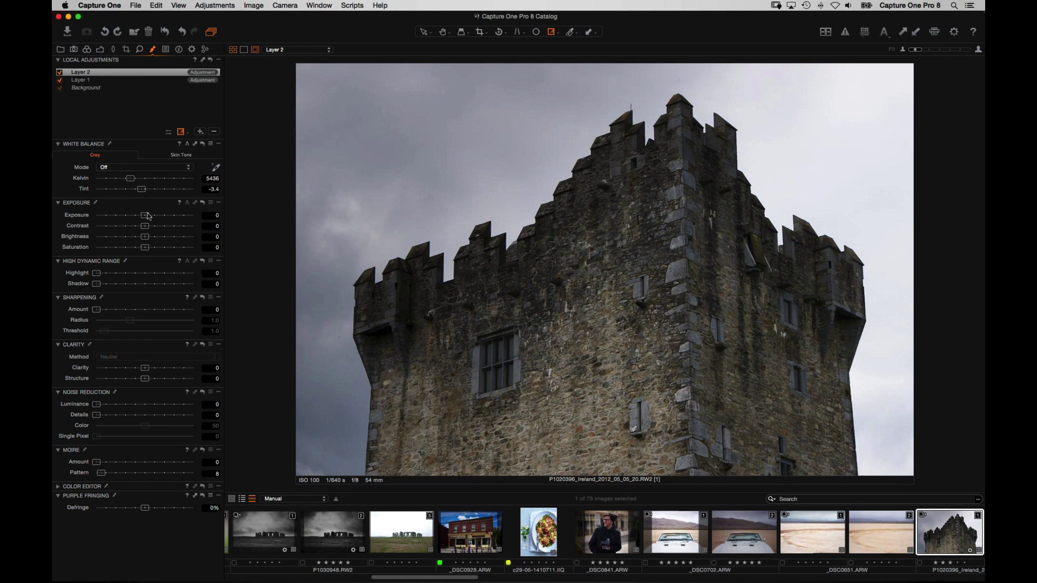
pyautogui.moveTo(143, 216); pyautogui.dragTo(130, 219)
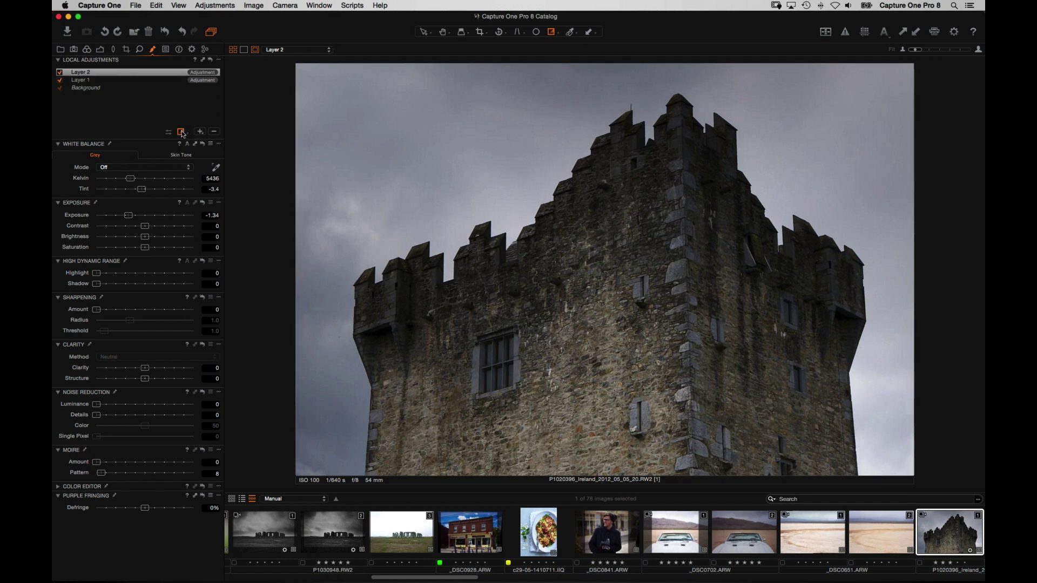
# - Enlarge the eraser brush and erase Layer 2's mask from the tower's top and the upper part of its right wall
pyautogui.press('b')
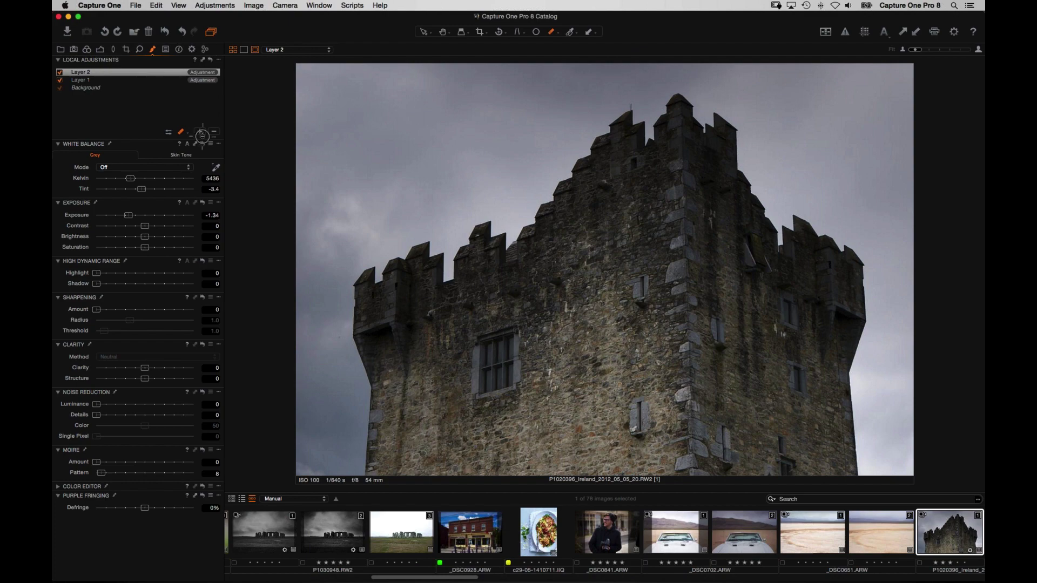
pyautogui.press('super+equal')
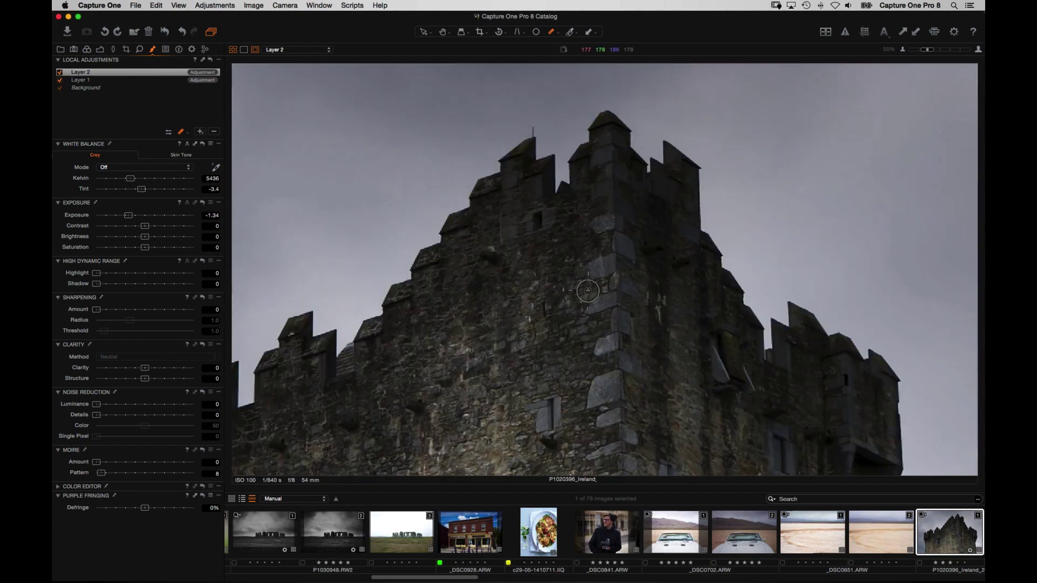
pyautogui.keyDown('alt'); pyautogui.rightClick(575, 324); pyautogui.keyUp('alt')
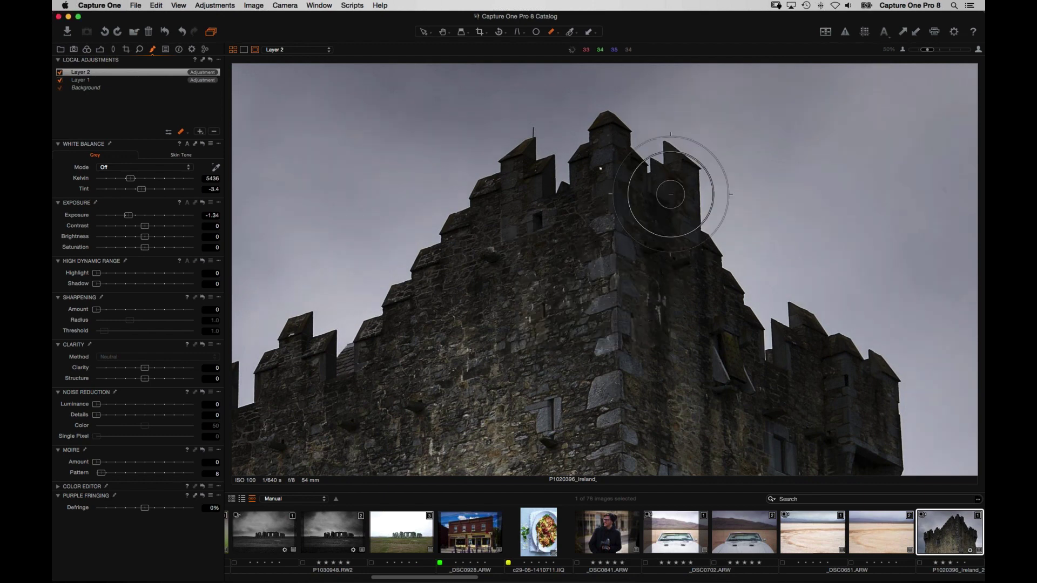
pyautogui.keyDown('alt'); pyautogui.rightClick(630, 263); pyautogui.keyUp('alt')
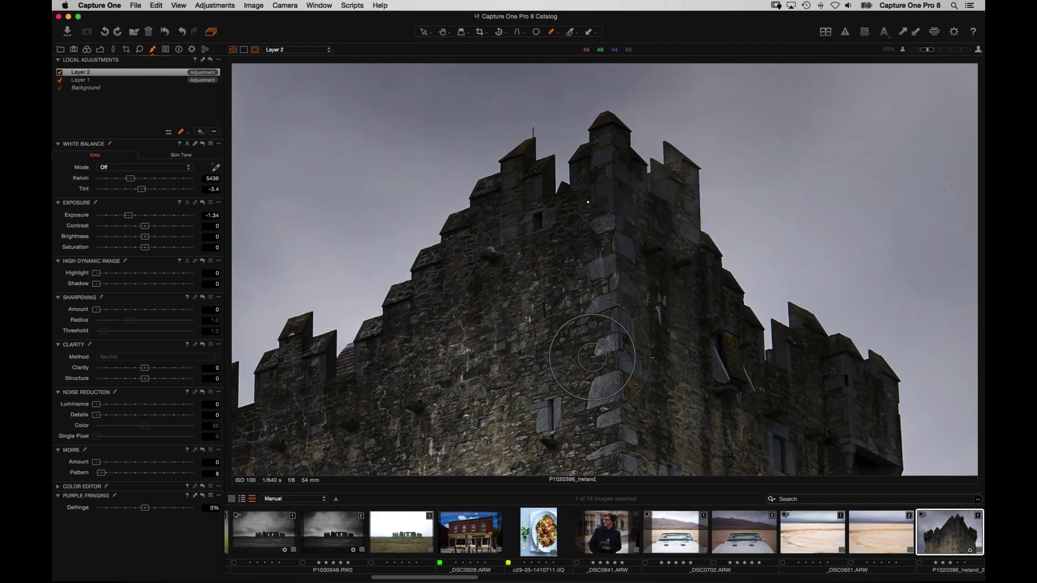
pyautogui.moveTo(673, 254); pyautogui.dragTo(736, 340)
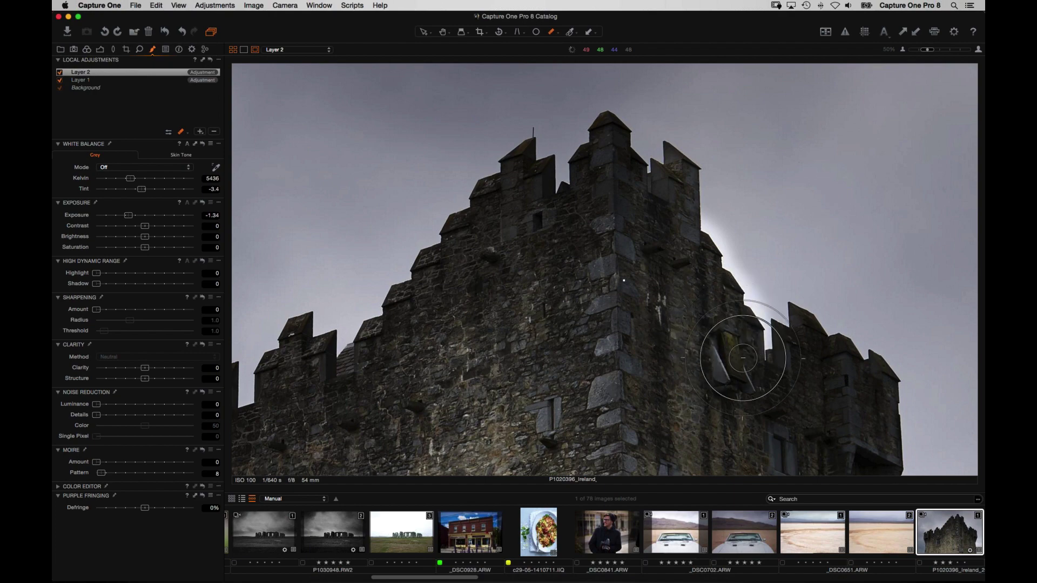
# - Erase Layer 2's mask from the tower's right-hand battlements, undoing the last stroke
pyautogui.scroll(-4, 609, 327)
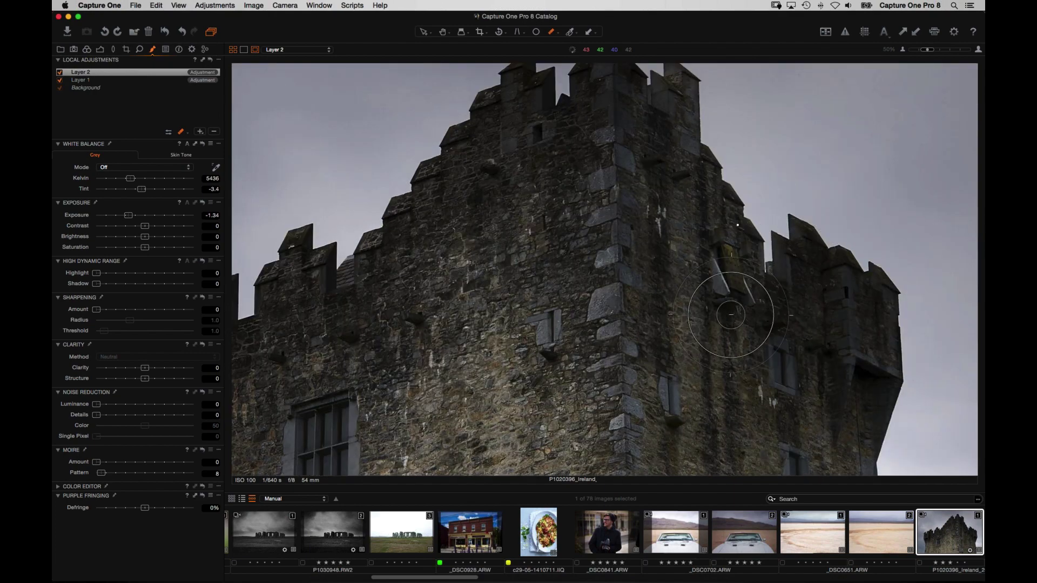
pyautogui.moveTo(800, 268)
pyautogui.mouseDown()
pyautogui.moveTo(840, 284)
pyautogui.moveTo(868, 312)
pyautogui.moveTo(866, 345)
pyautogui.mouseUp()
pyautogui.press('super+z')
pyautogui.scroll(4, 633, 219)
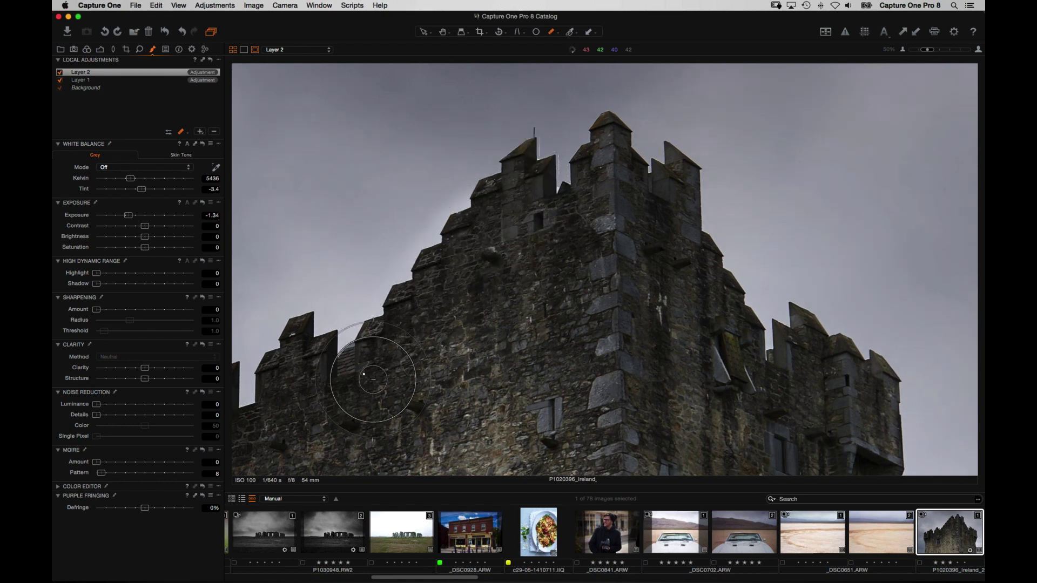
# - Select Layer 1 and erase its mask from the tower's left battlements and corner turret
pyautogui.scroll(3, 467, 419)
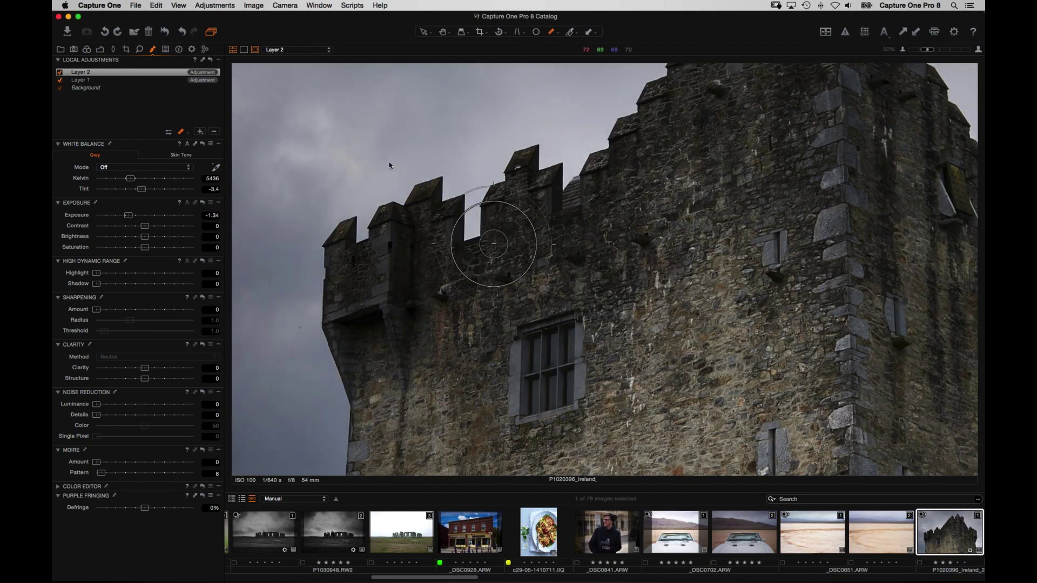
pyautogui.click(80, 80)
pyautogui.moveTo(514, 204)
pyautogui.mouseDown()
pyautogui.moveTo(564, 229)
pyautogui.moveTo(528, 187)
pyautogui.moveTo(528, 212)
pyautogui.moveTo(556, 245)
pyautogui.mouseUp()
pyautogui.moveTo(639, 149)
pyautogui.mouseDown()
pyautogui.moveTo(617, 125)
pyautogui.moveTo(606, 225)
pyautogui.mouseUp()
pyautogui.moveTo(455, 253)
pyautogui.mouseDown()
pyautogui.moveTo(416, 203)
pyautogui.moveTo(421, 185)
pyautogui.mouseUp()
pyautogui.moveTo(392, 273)
pyautogui.mouseDown()
pyautogui.moveTo(370, 231)
pyautogui.moveTo(324, 266)
pyautogui.moveTo(317, 260)
pyautogui.moveTo(321, 276)
pyautogui.mouseUp()
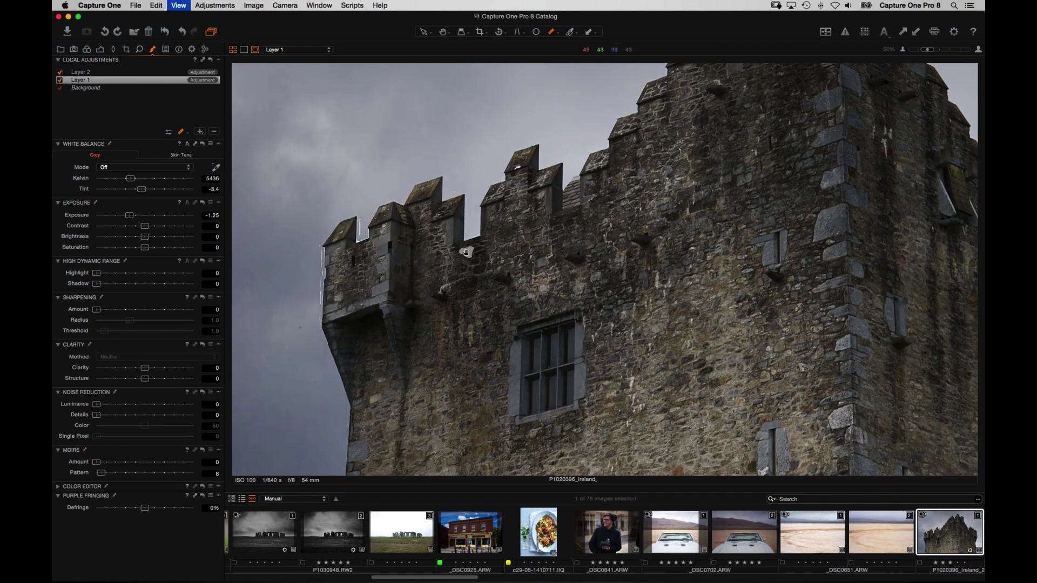
# - Add a new adjustment layer named Lighten to the castle photo and set its exposure to 1.6
pyautogui.press('super+0')
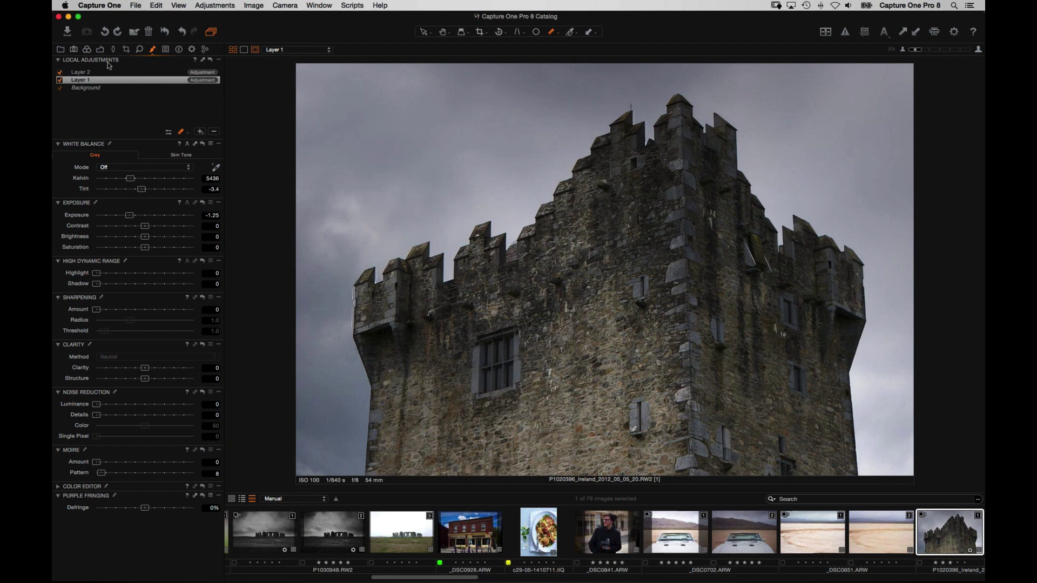
pyautogui.press('super+z')
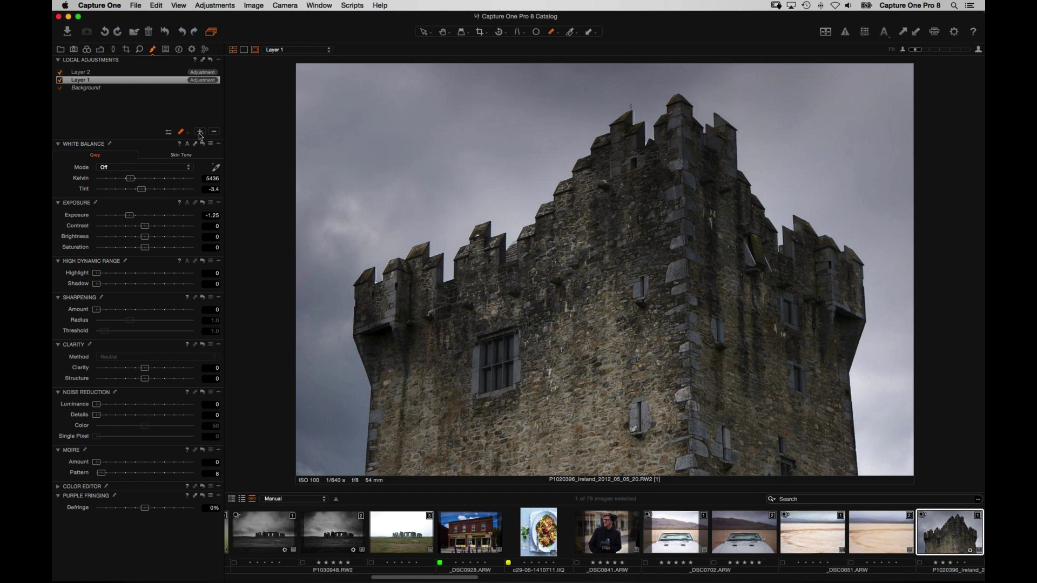
pyautogui.click(200, 131)
pyautogui.write('Lighte')
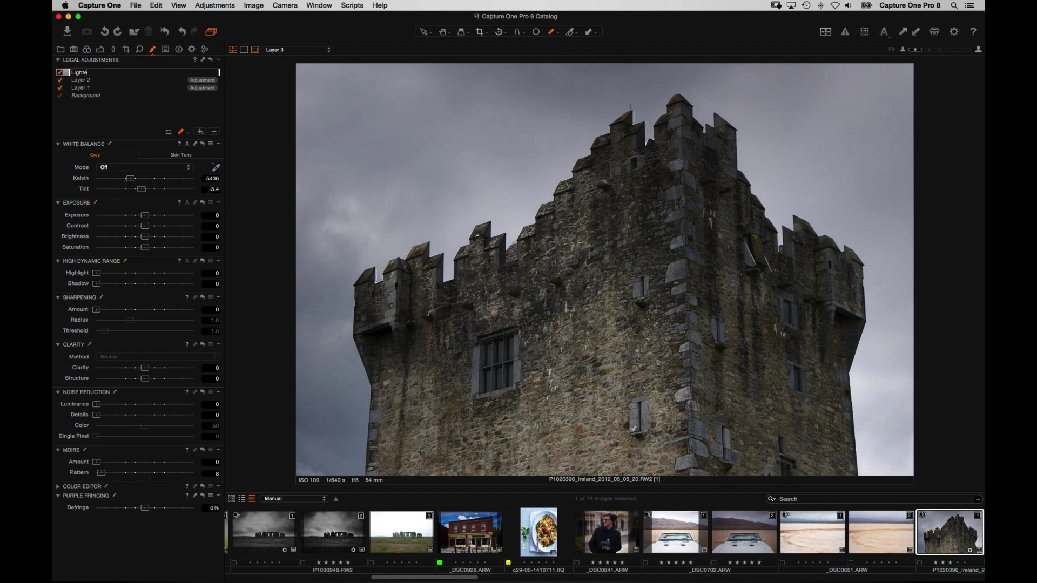
pyautogui.write('n')
pyautogui.press('Return')
pyautogui.moveTo(148, 217); pyautogui.dragTo(165, 219)
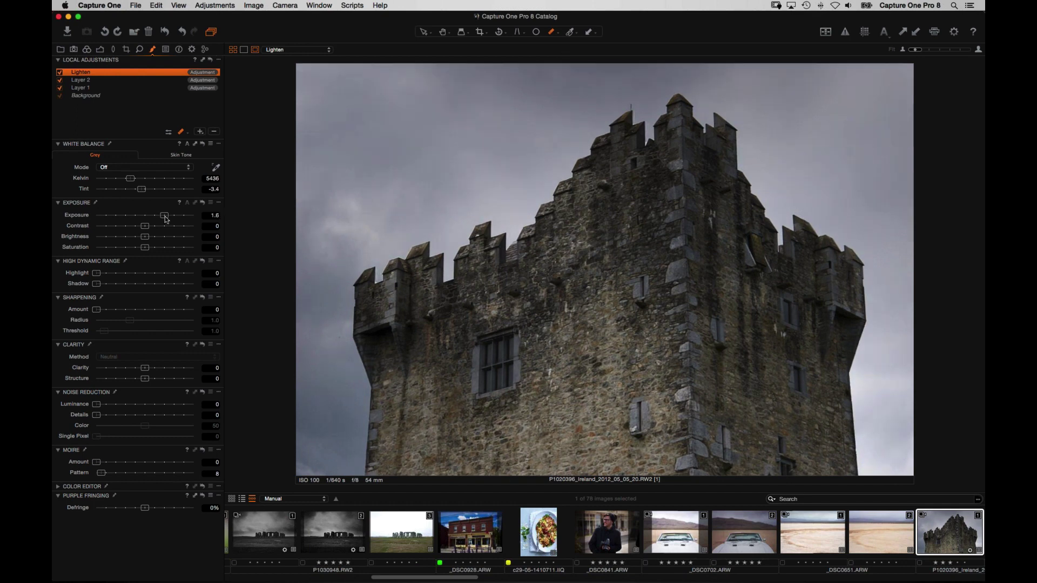
# - Adjust the brush settings and paint the Lighten layer's mask over the castle tower's stone walls
pyautogui.rightClick(572, 267)
pyautogui.rightClick(608, 256)
pyautogui.moveTo(653, 173)
pyautogui.mouseDown()
pyautogui.moveTo(628, 140)
pyautogui.moveTo(621, 190)
pyautogui.moveTo(655, 198)
pyautogui.moveTo(684, 156)
pyautogui.mouseUp()
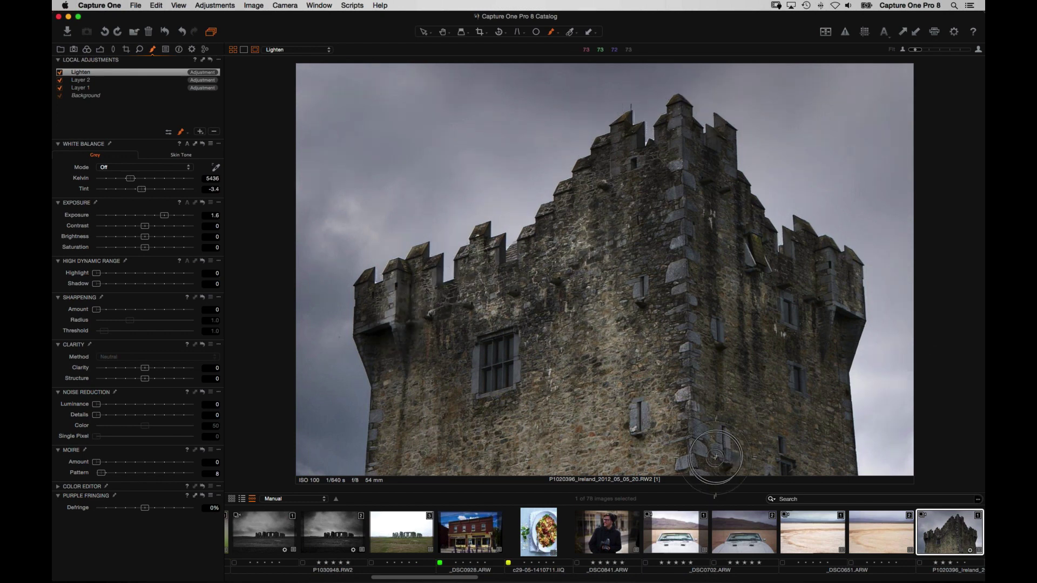
pyautogui.moveTo(718, 465)
pyautogui.mouseDown()
pyautogui.moveTo(636, 164)
pyautogui.moveTo(693, 87)
pyautogui.moveTo(681, 177)
pyautogui.moveTo(625, 217)
pyautogui.moveTo(656, 230)
pyautogui.moveTo(689, 336)
pyautogui.moveTo(735, 314)
pyautogui.moveTo(742, 244)
pyautogui.moveTo(786, 278)
pyautogui.moveTo(846, 280)
pyautogui.moveTo(820, 316)
pyautogui.moveTo(675, 176)
pyautogui.moveTo(446, 308)
pyautogui.moveTo(381, 324)
pyautogui.mouseUp()
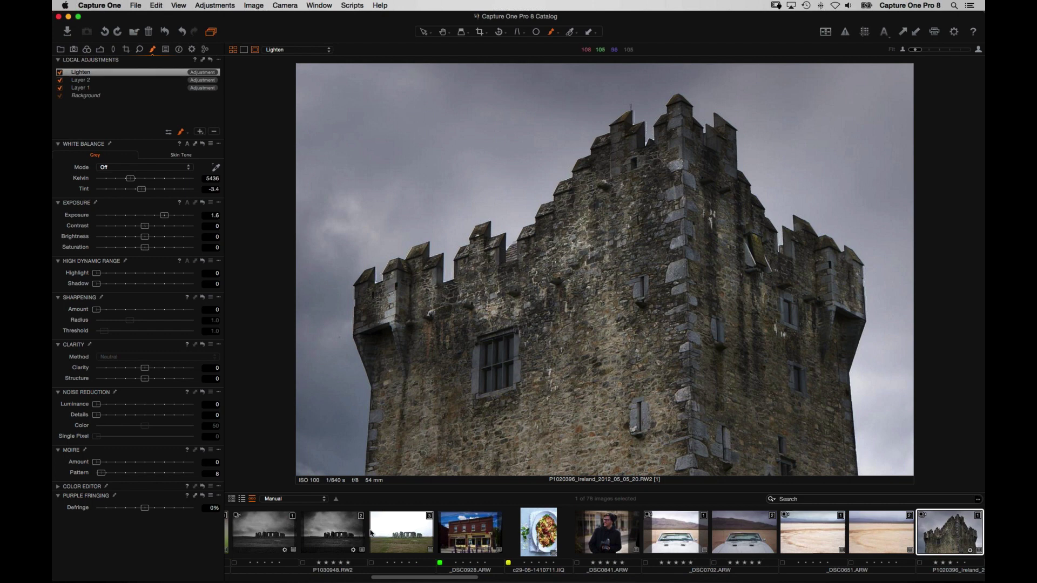
# - Open the second variant of the Stonehenge photo P1030948.RW2 and set its Grad Sky layer's exposure to -2.04
pyautogui.click(339, 542)
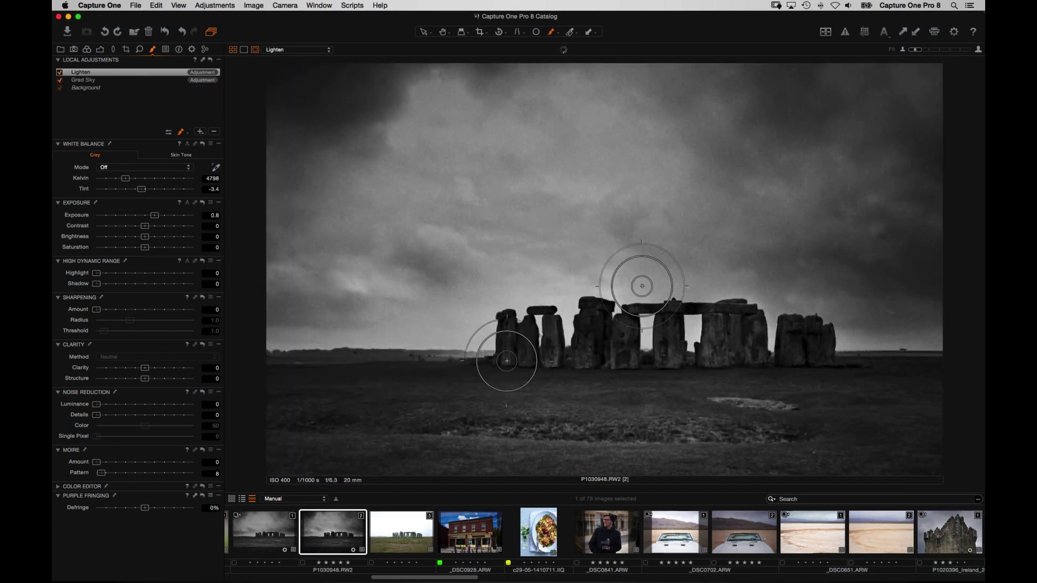
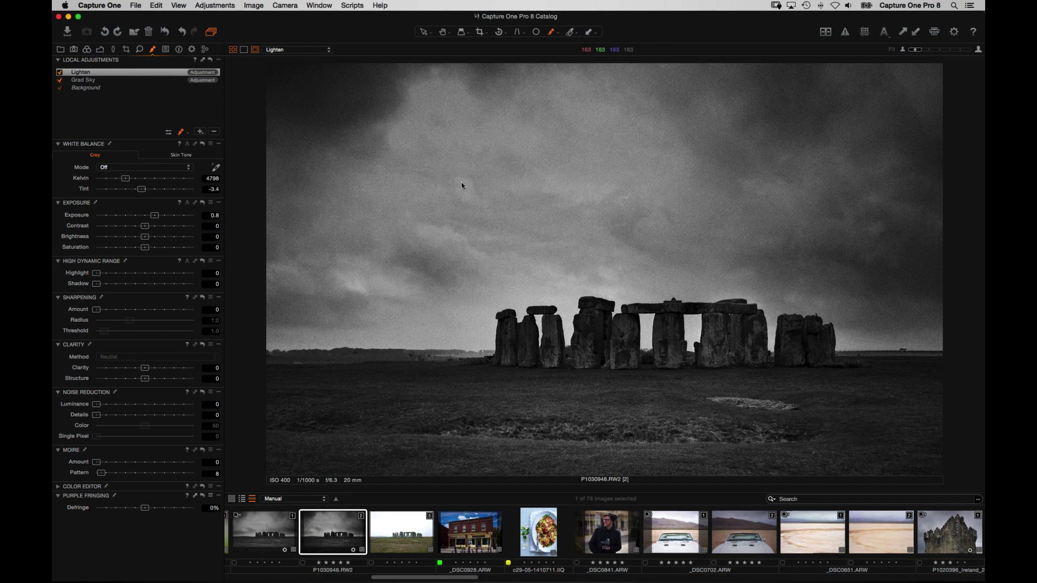
pyautogui.click(114, 81)
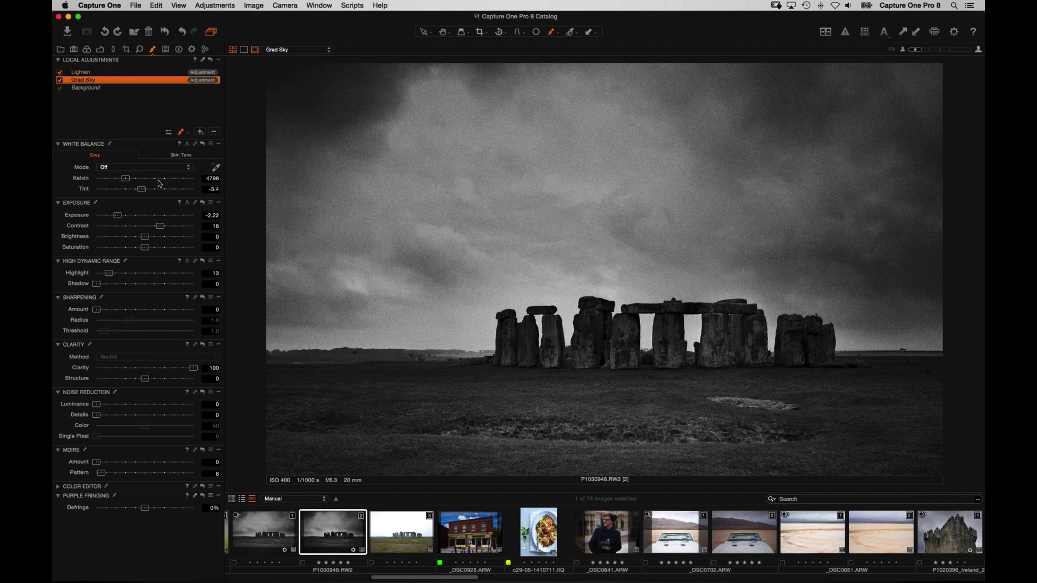
pyautogui.moveTo(123, 215); pyautogui.dragTo(121, 216)
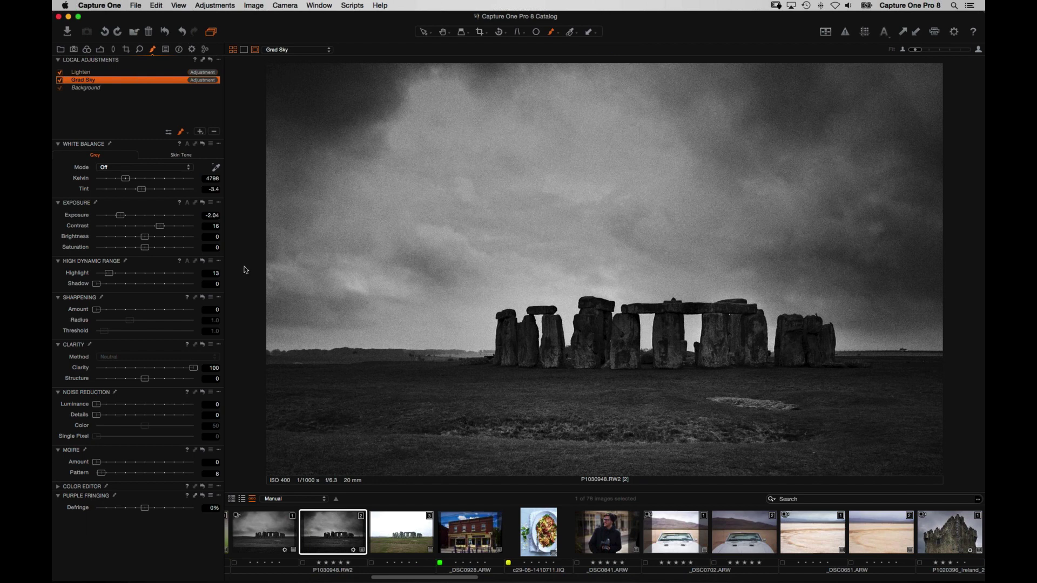
# - Shrink and enlarge the brush repeatedly over the Stonehenge sky and adjust its hardness in the brush settings
pyautogui.press('[')
pyautogui.press('[')
pyautogui.press('[')
pyautogui.press('[')
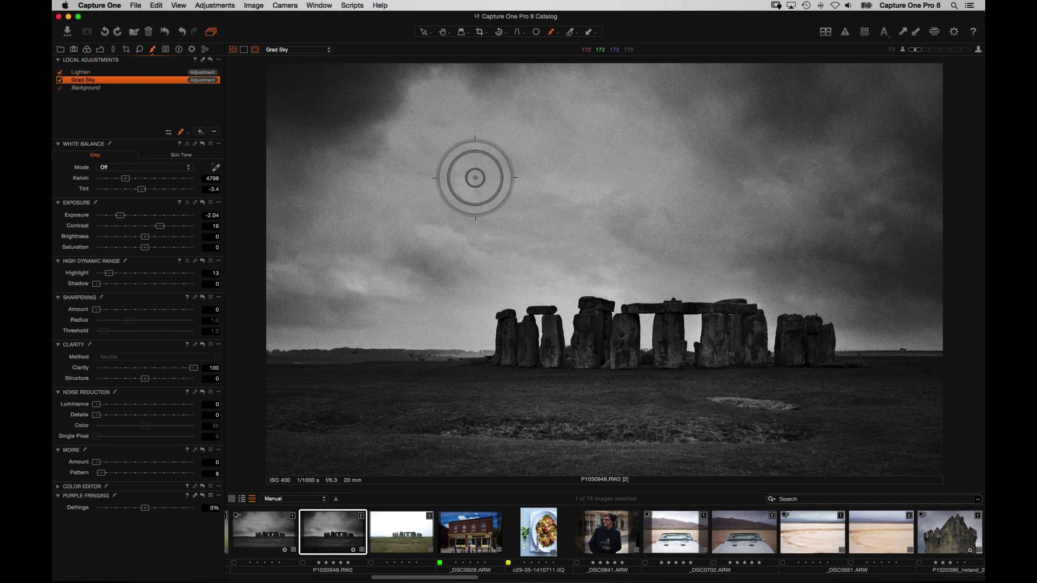
pyautogui.press(']')
pyautogui.press(']')
pyautogui.press(']')
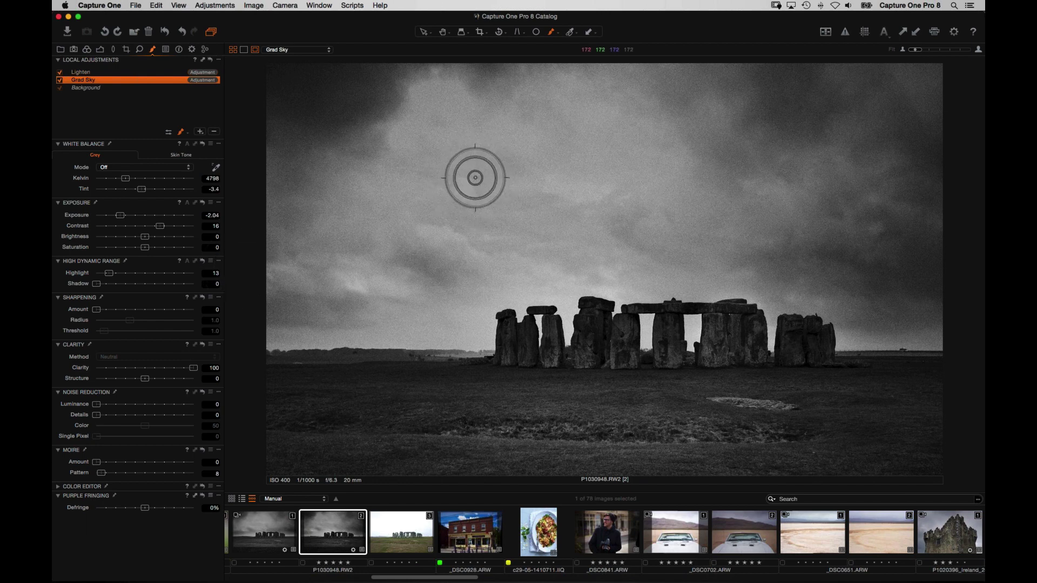
pyautogui.press('[')
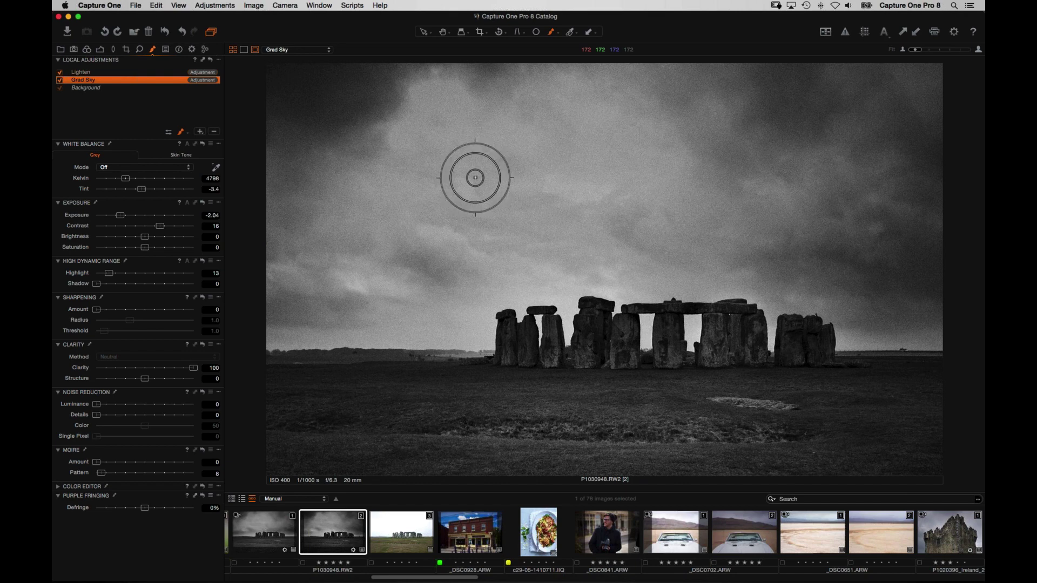
pyautogui.press(']')
pyautogui.press('[')
pyautogui.press('[')
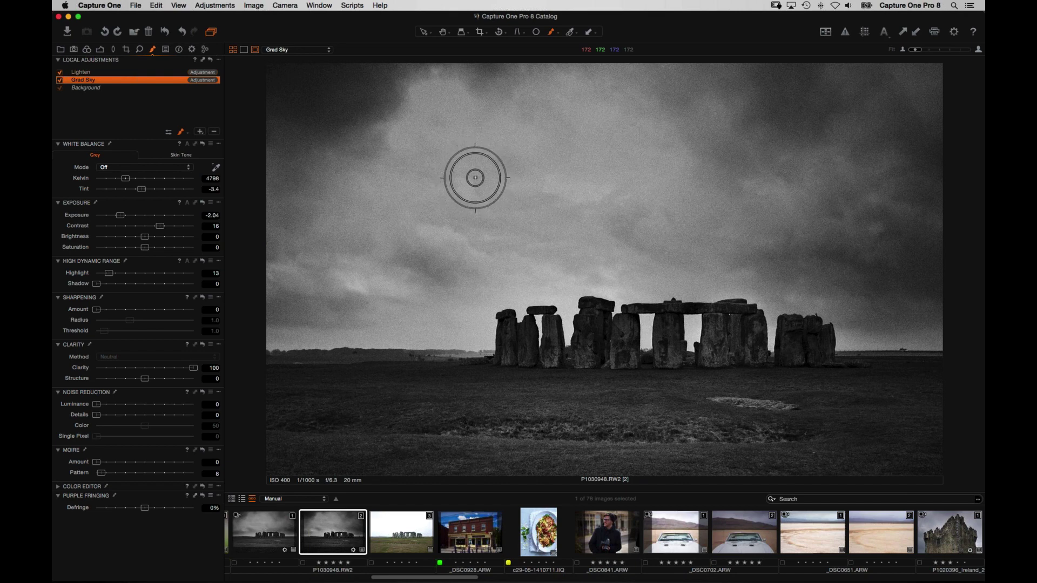
pyautogui.rightClick(493, 185)
pyautogui.moveTo(502, 209)
pyautogui.mouseDown()
pyautogui.moveTo(479, 212)
pyautogui.moveTo(531, 210)
pyautogui.mouseUp()
pyautogui.click(461, 229)
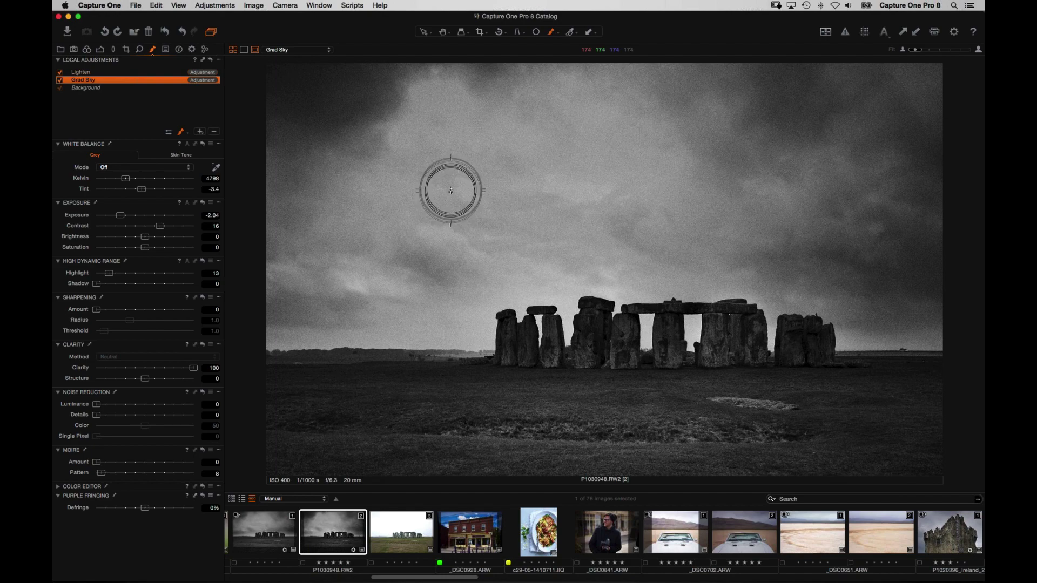
# - Switch to System Preferences and open the Wacom Tablet settings
pyautogui.press('super+Tab')
pyautogui.press('super+Tab')
pyautogui.press('super+Tab')
pyautogui.press('super+Escape')
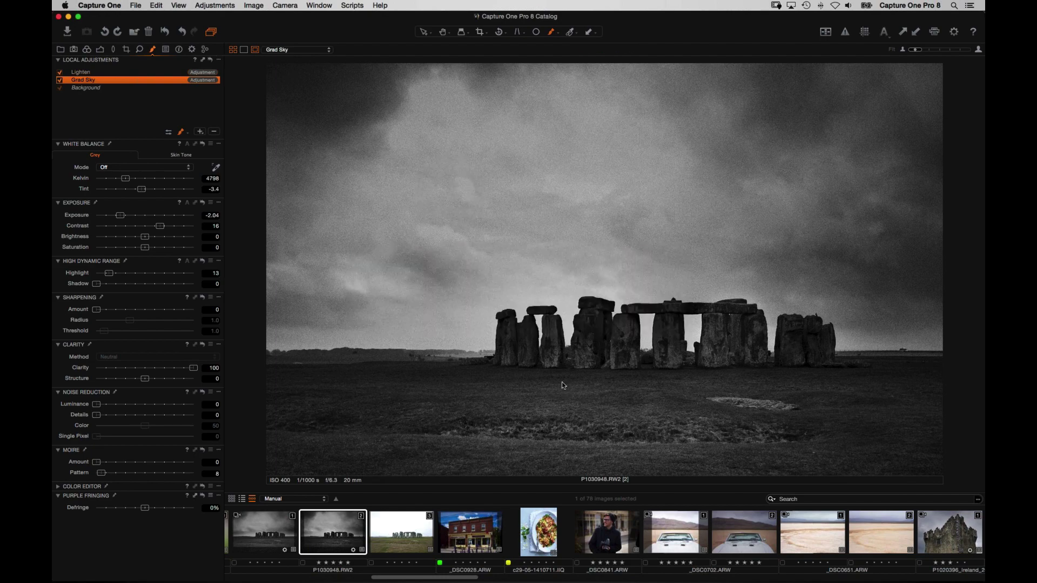
pyautogui.moveTo(535, 581)
pyautogui.click(560, 563)
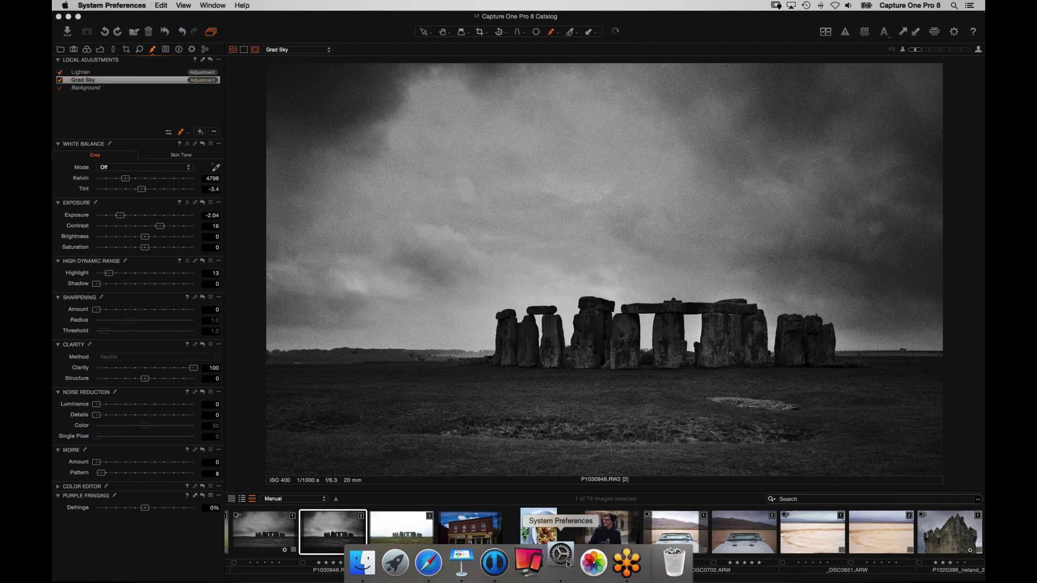
pyautogui.click(444, 283)
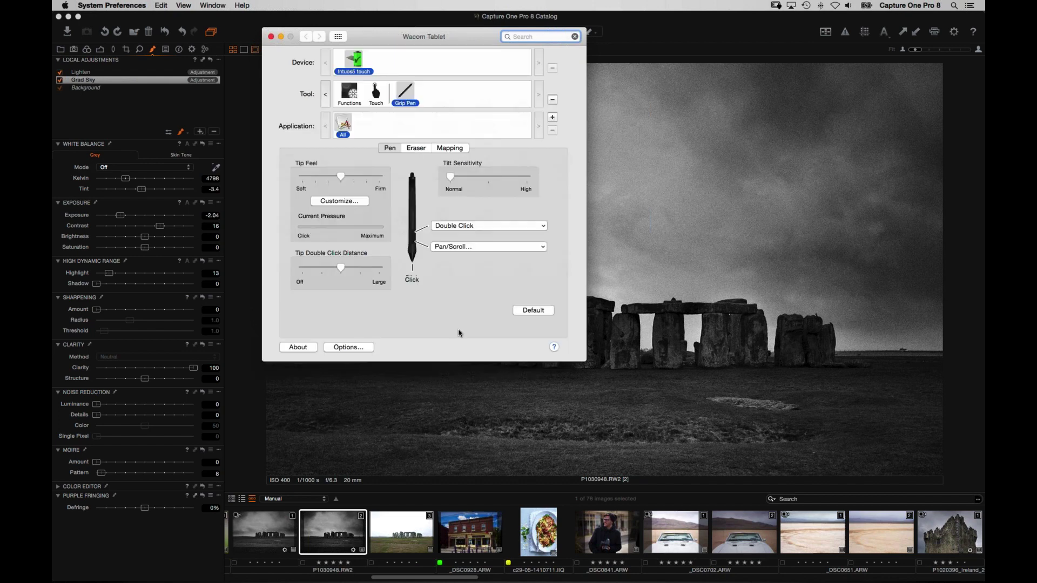
# - Review the Wacom pen mapping, ExpressKeys and Touch Ring keystroke options, and return to Capture One
pyautogui.click(419, 153)
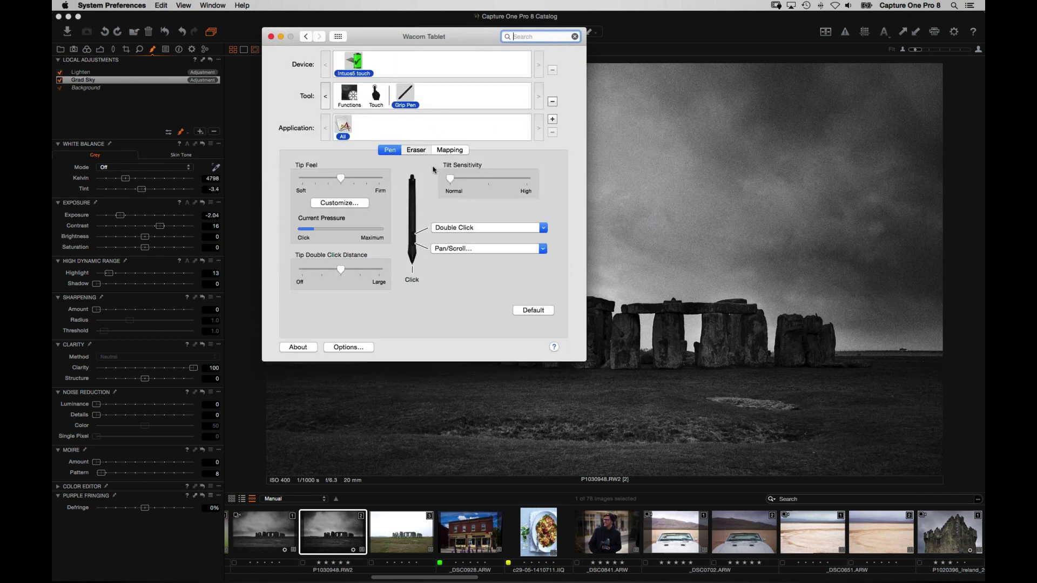
pyautogui.click(451, 151)
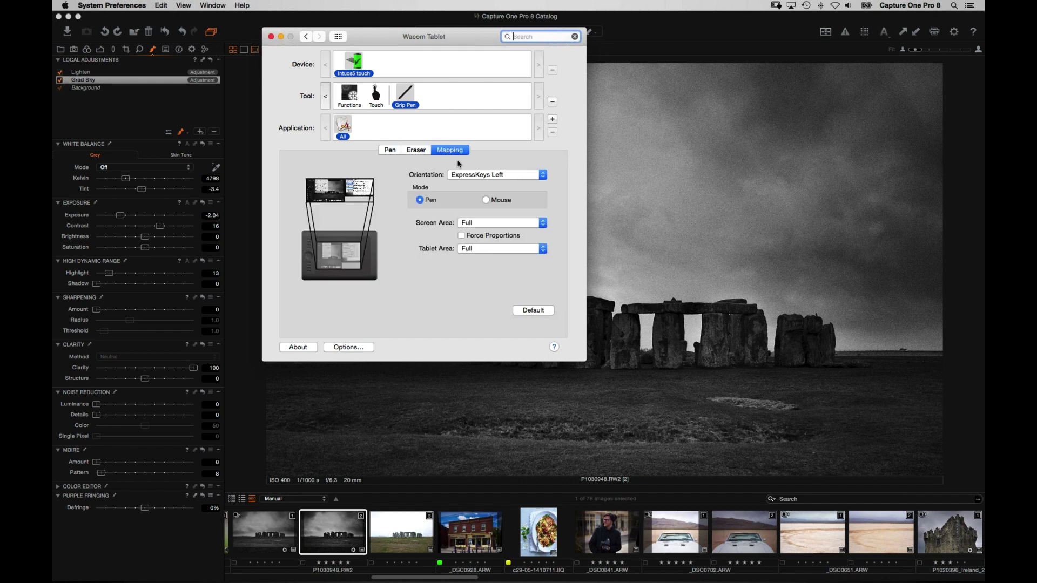
pyautogui.click(355, 98)
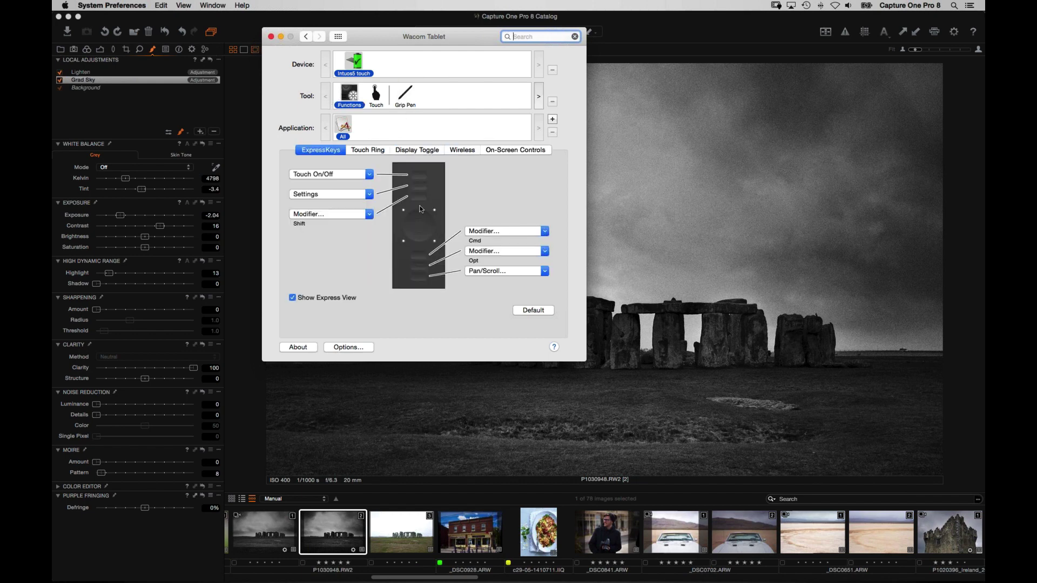
pyautogui.click(373, 150)
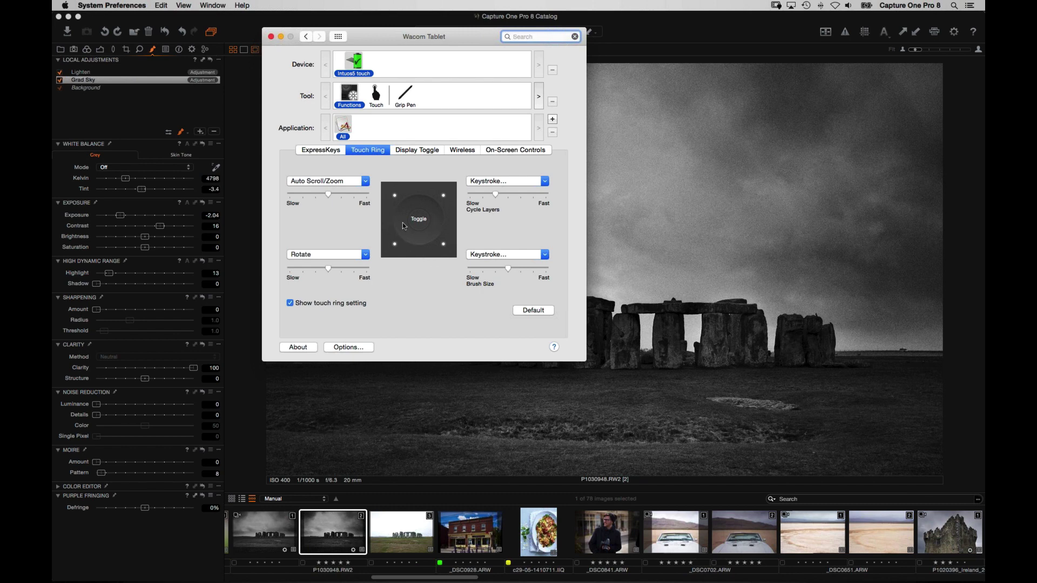
pyautogui.click(515, 182)
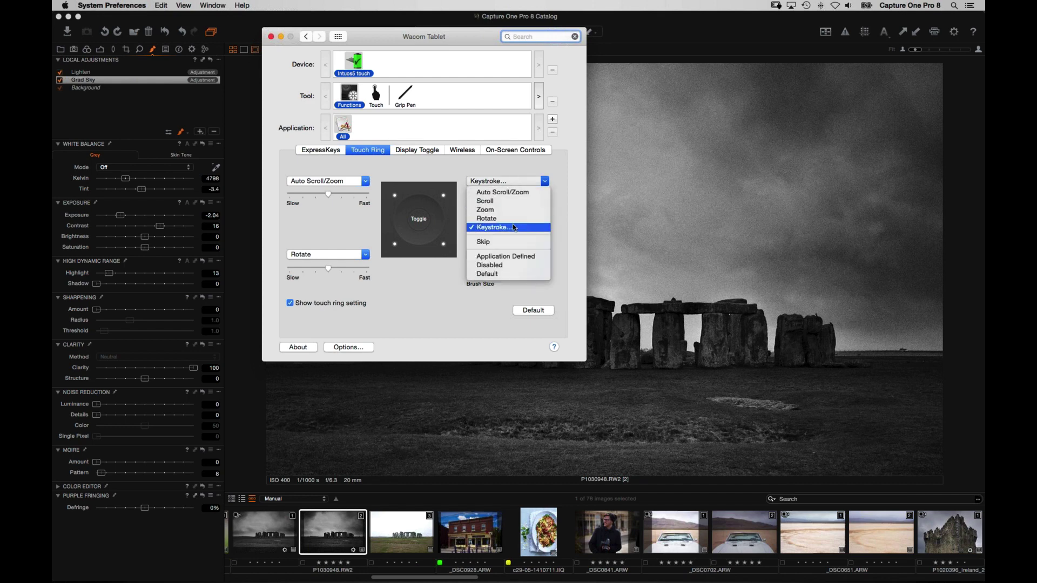
pyautogui.click(496, 201)
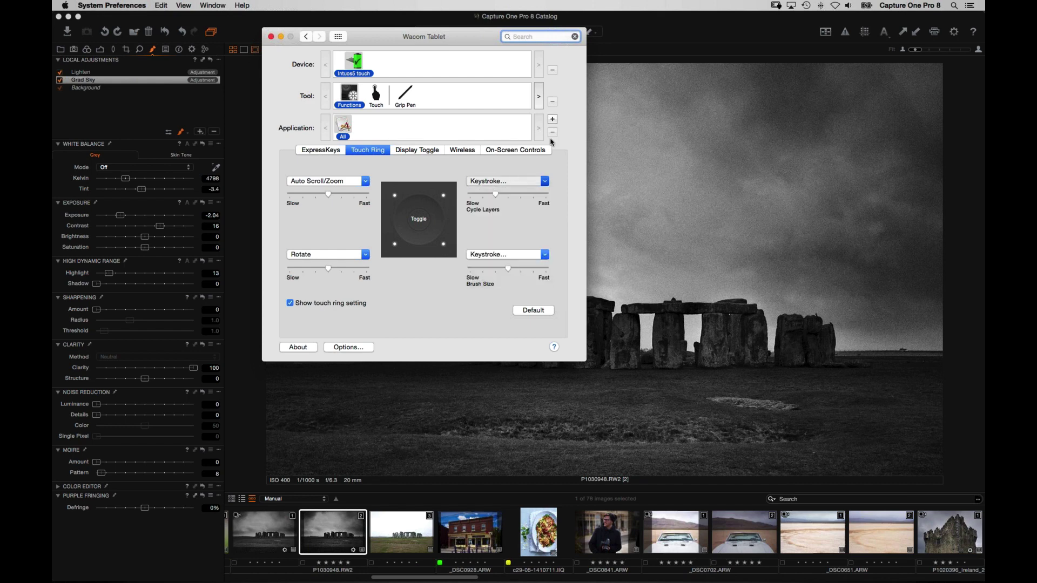
pyautogui.click(615, 124)
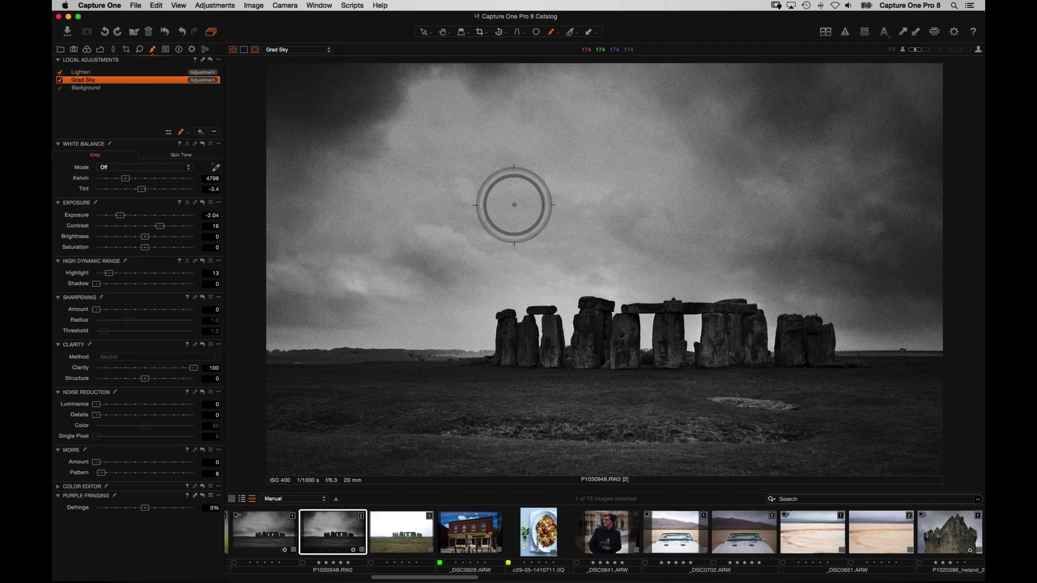
# - Set the Grad Sky layer's exposure to -2.11 and select the Lighten layer of the Stonehenge photo
pyautogui.rightClick(572, 228)
pyautogui.scroll(-5, 572, 228)
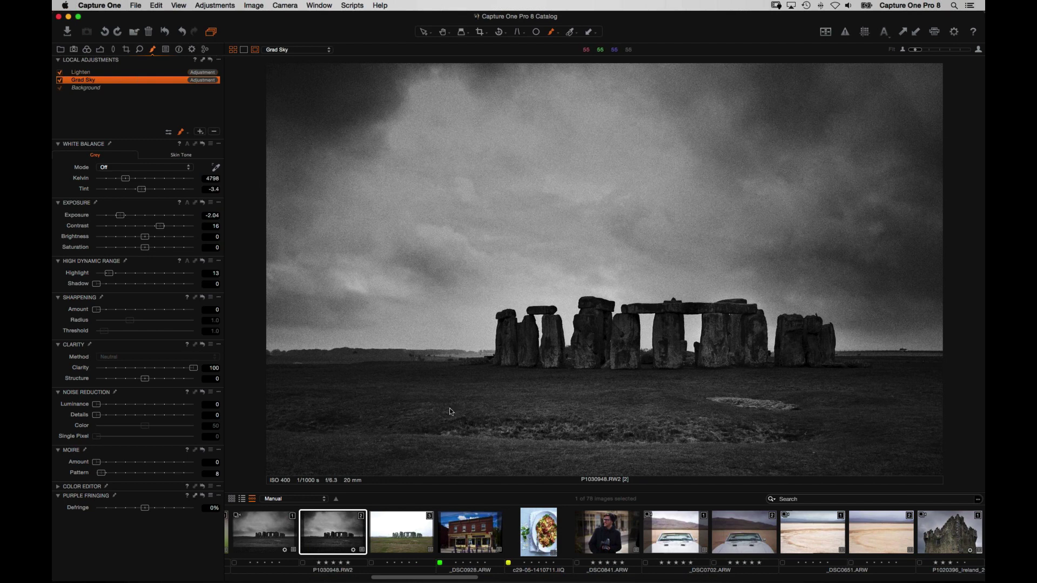
pyautogui.doubleClick(107, 80)
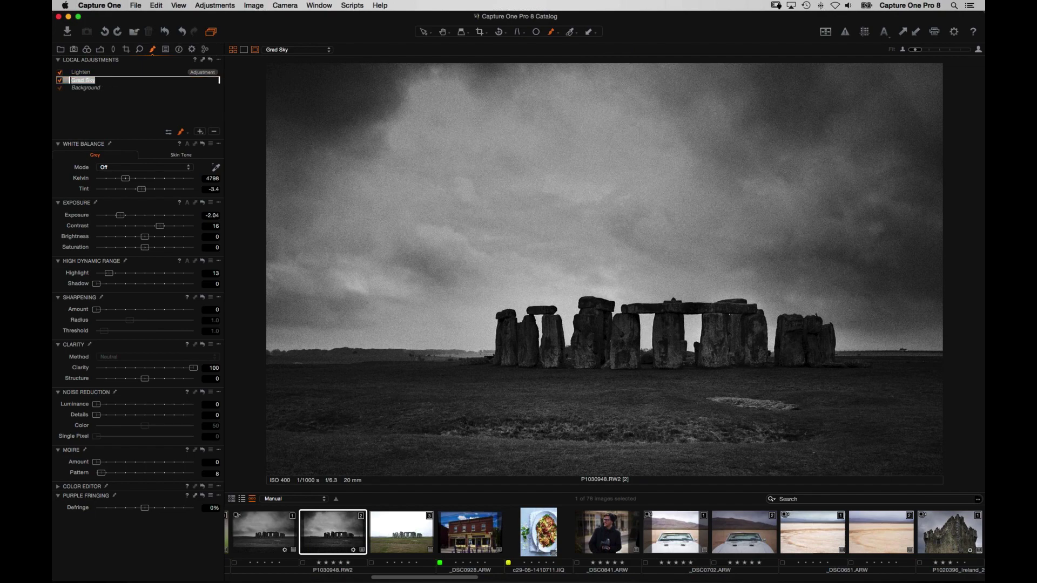
pyautogui.moveTo(123, 216); pyautogui.dragTo(122, 216)
pyautogui.click(138, 72)
pyautogui.click(136, 81)
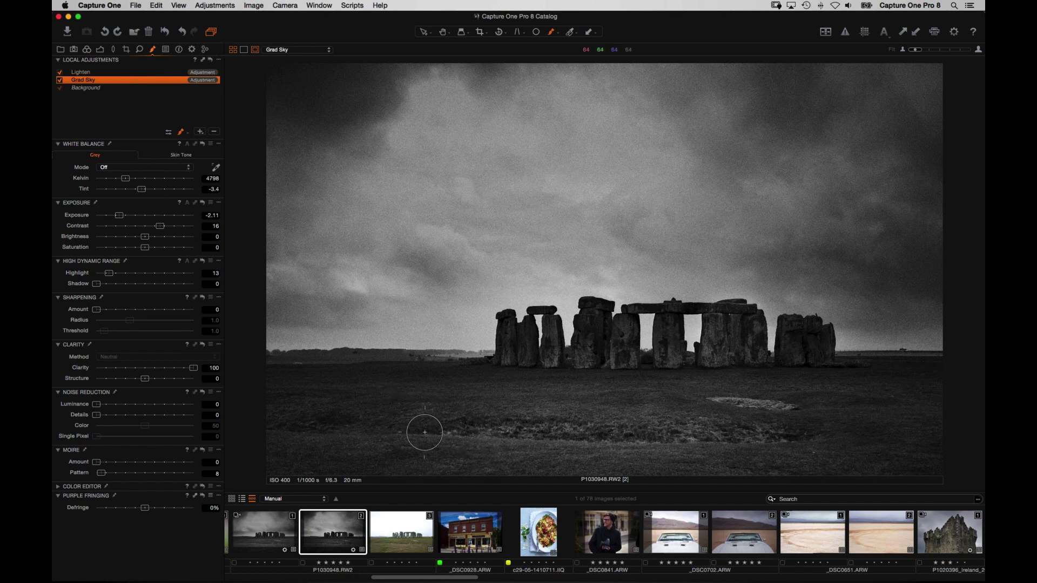
pyautogui.click(132, 73)
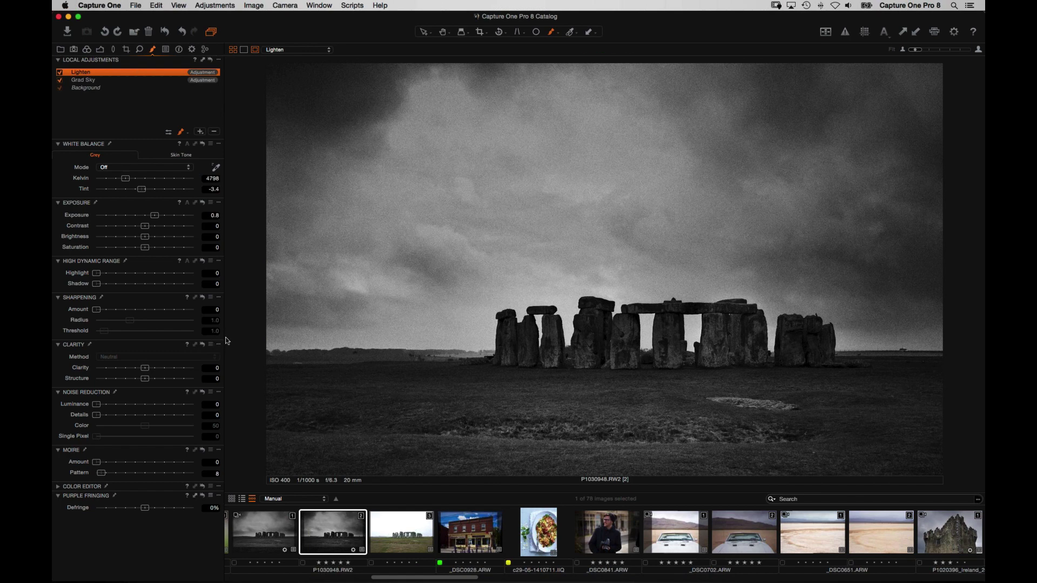
# - Open the first variant of the GOLD jacket photo _JWA5415.CR2 and delete its gold adjustment layer
pyautogui.hscroll(-3, 382, 526)
pyautogui.hscroll(-10, 593, 535)
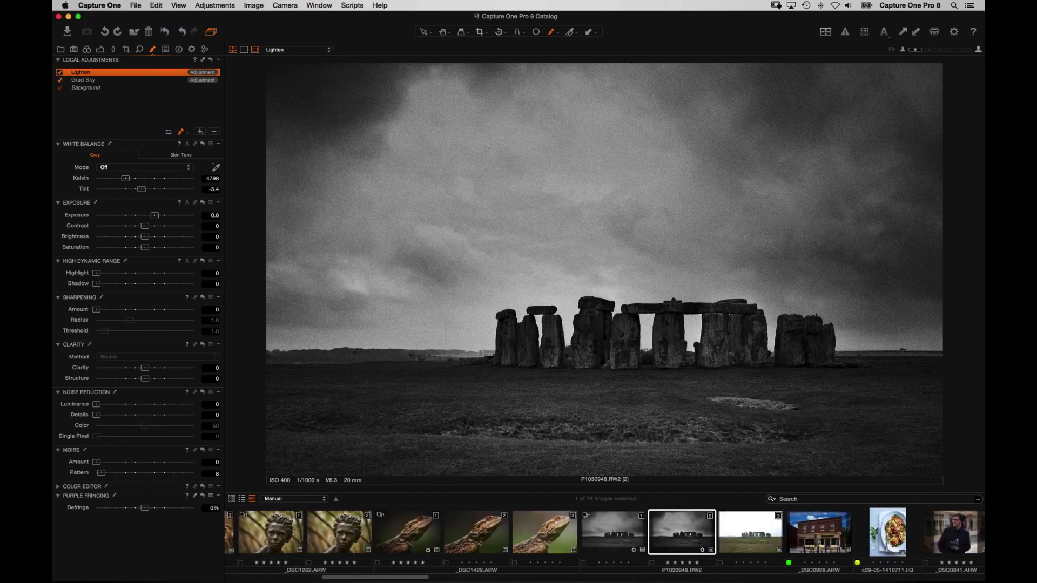
pyautogui.hscroll(20, 593, 535)
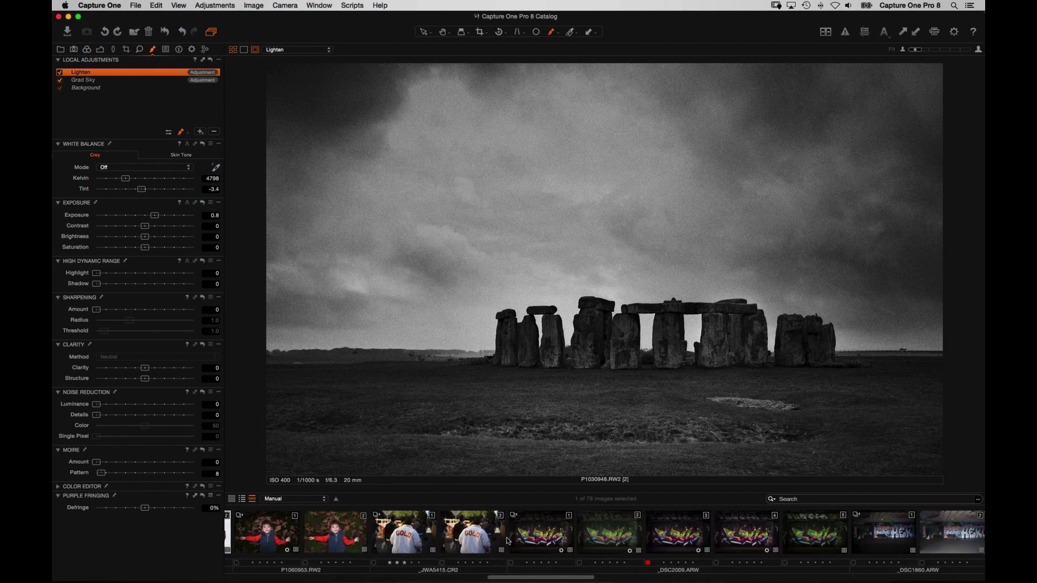
pyautogui.click(409, 537)
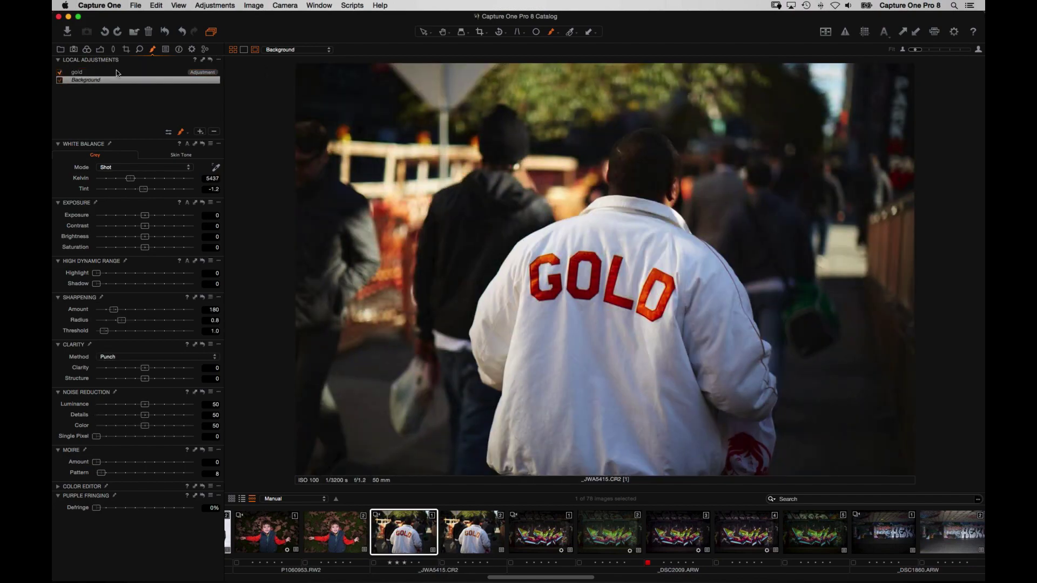
pyautogui.click(116, 72)
pyautogui.click(214, 131)
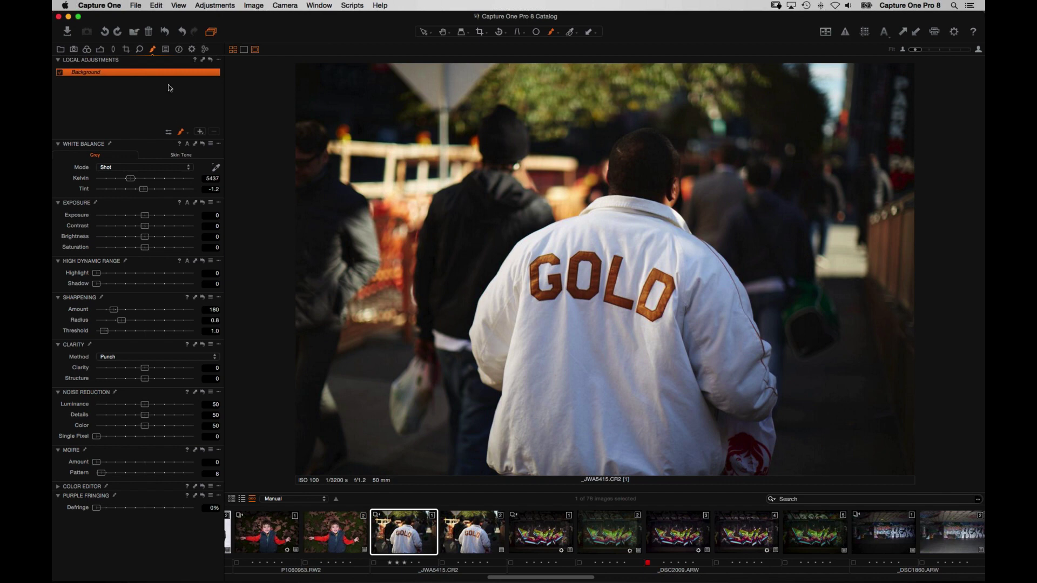
# - Try brightening the lettering's orange across the whole photo with an advanced Color Editor lightness of 50.5, and reset that colour edit
pyautogui.click(100, 49)
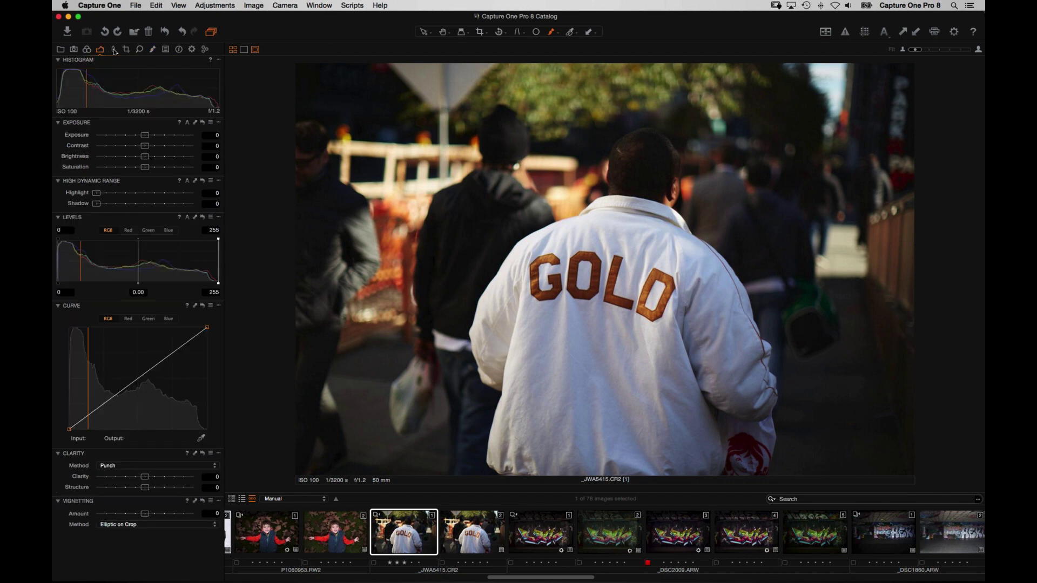
pyautogui.click(88, 50)
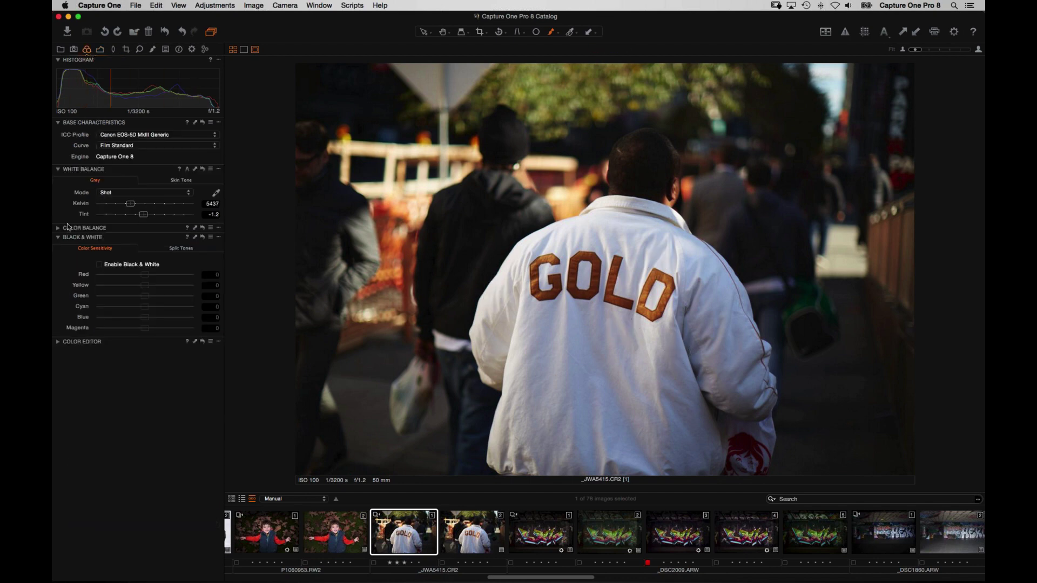
pyautogui.click(59, 340)
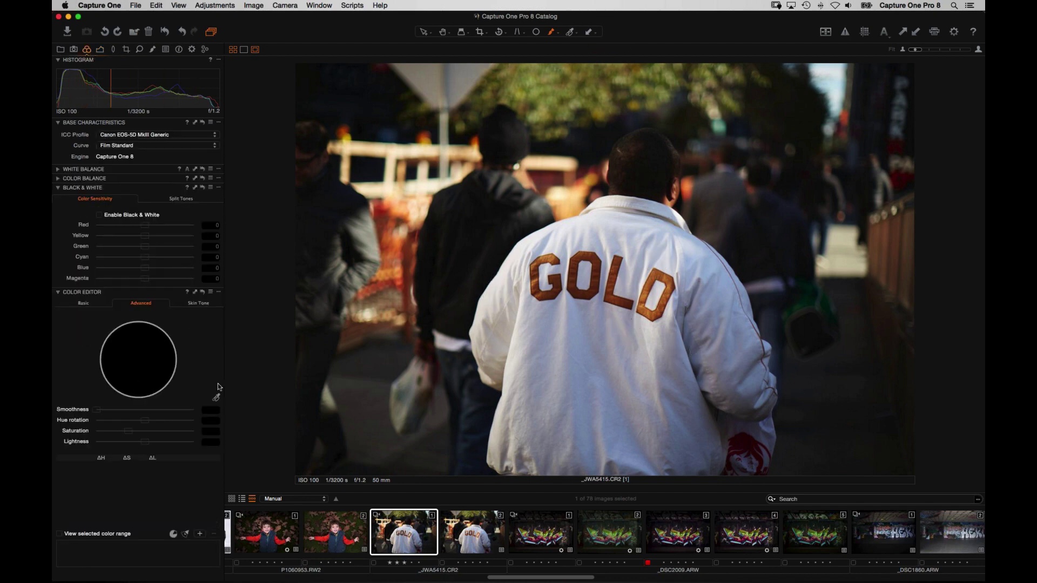
pyautogui.click(216, 399)
pyautogui.click(610, 281)
pyautogui.moveTo(145, 441); pyautogui.dragTo(168, 448)
pyautogui.moveTo(167, 445); pyautogui.dragTo(169, 444)
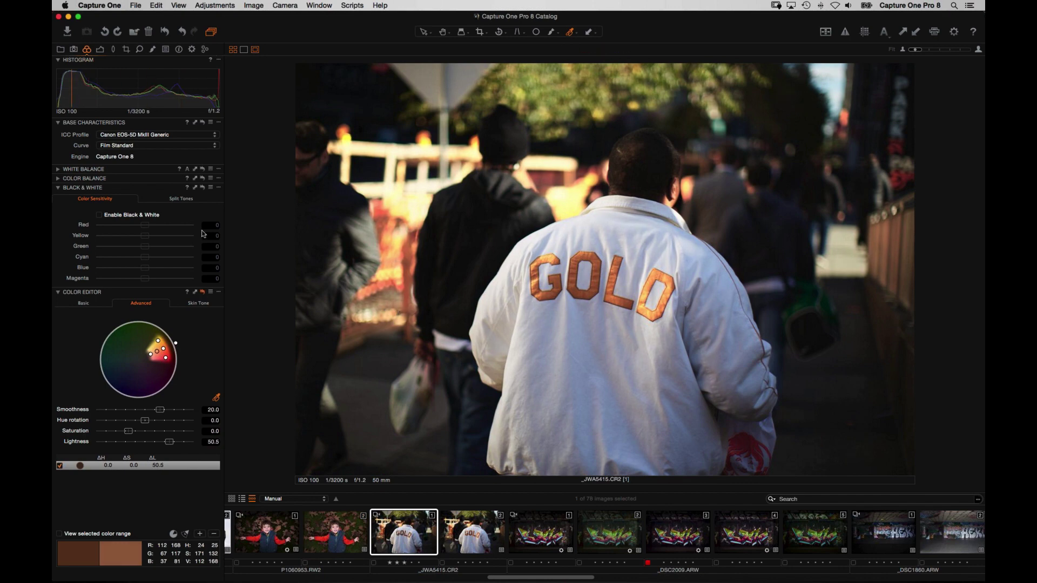
pyautogui.click(202, 292)
# - Add a new local adjustment layer to the jacket photo and name it GOLD
pyautogui.press('super+alt+8')
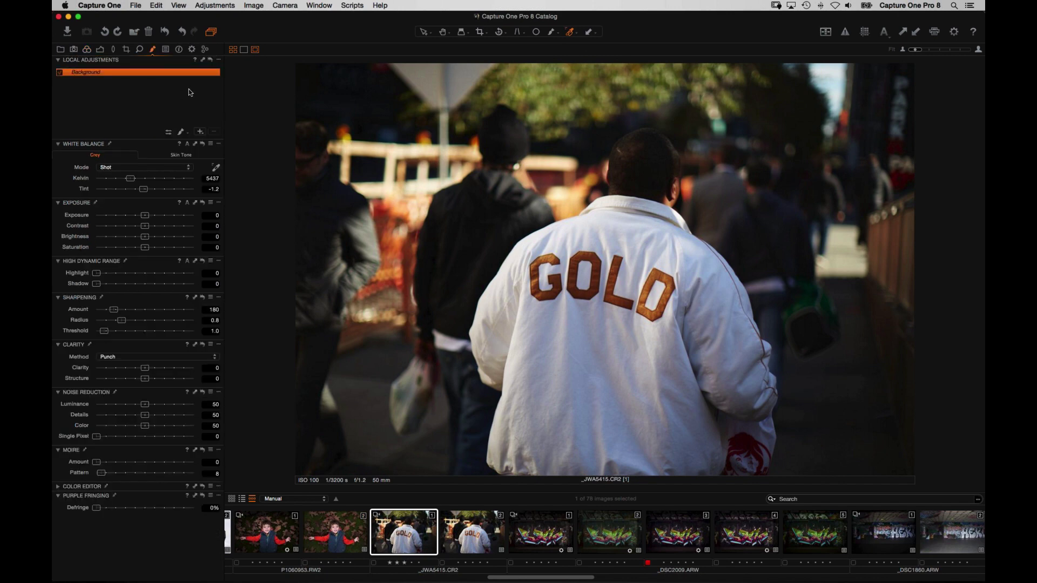
pyautogui.click(203, 135)
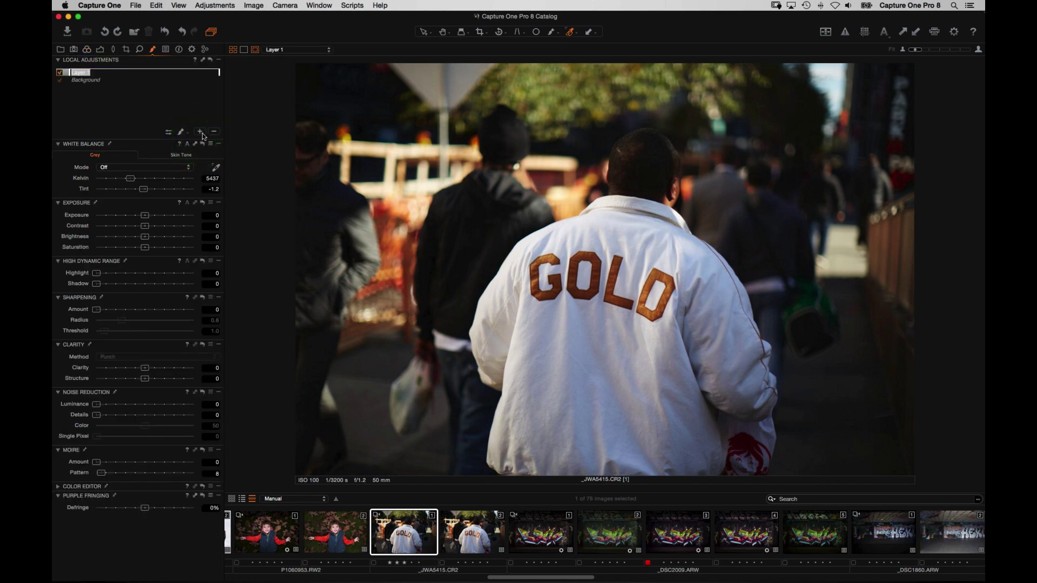
pyautogui.write('GOLD')
pyautogui.press('Return')
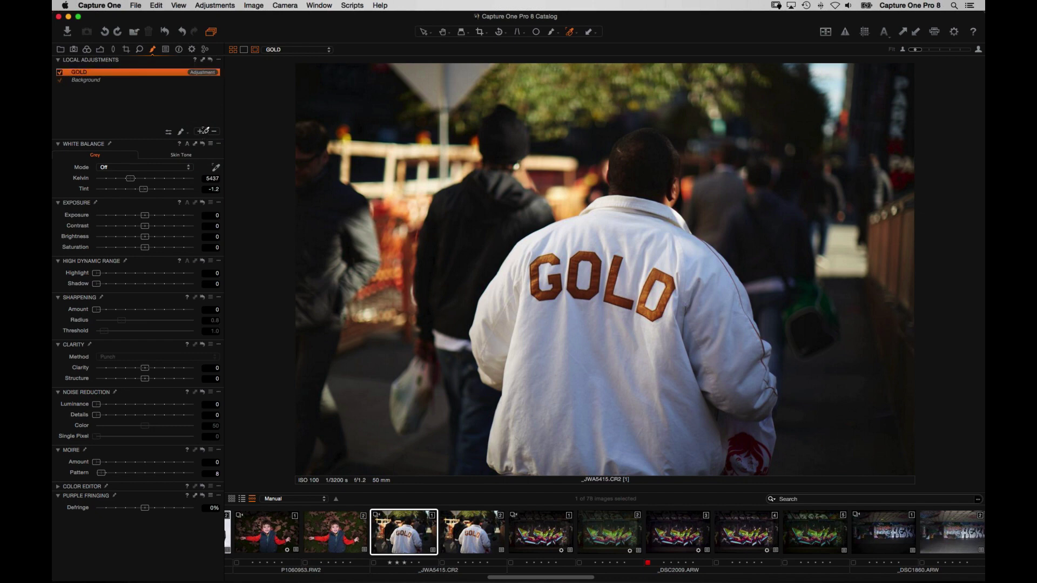
# - Paint a mask over the jacket's lettering on the GOLD layer with a size 200, hardness 77, opacity 100 brush
pyautogui.click(184, 132)
pyautogui.click(244, 140)
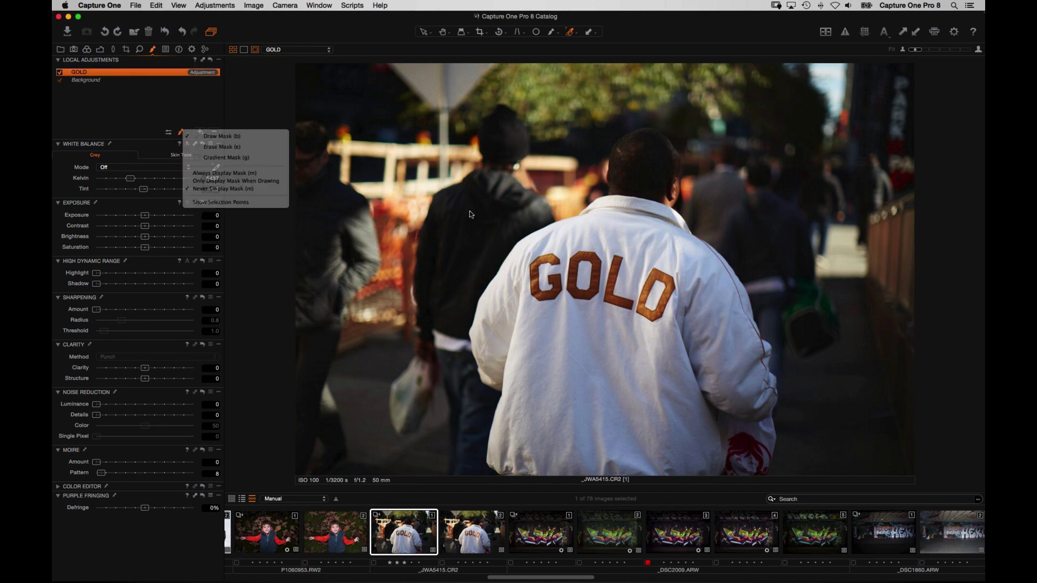
pyautogui.rightClick(550, 276)
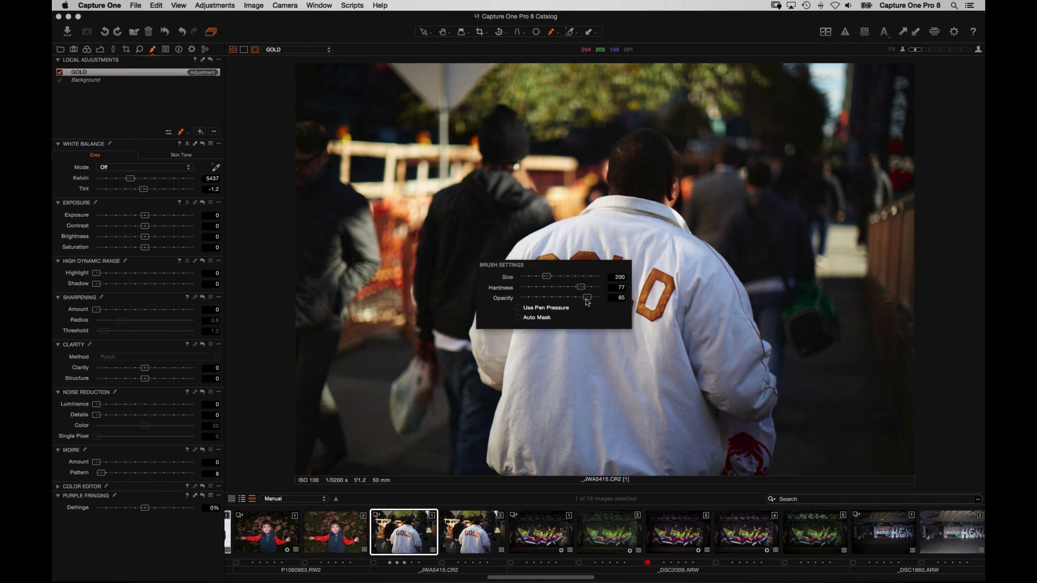
pyautogui.moveTo(587, 301); pyautogui.dragTo(619, 303)
pyautogui.moveTo(531, 270)
pyautogui.mouseDown()
pyautogui.moveTo(614, 299)
pyautogui.moveTo(657, 272)
pyautogui.moveTo(672, 315)
pyautogui.mouseUp()
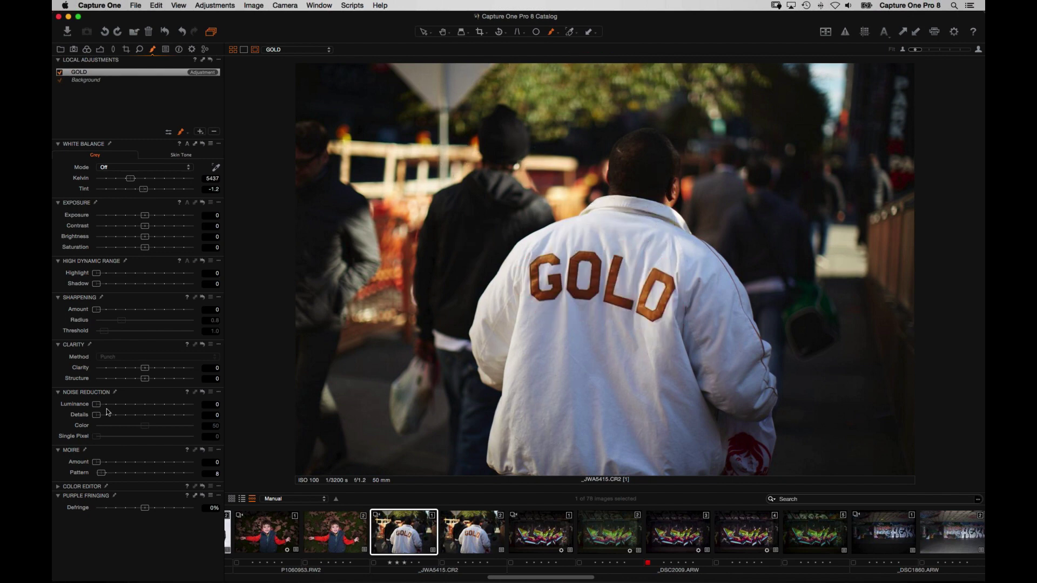
# - Pick the lettering's orange in the GOLD layer's advanced Color Editor and set its saturation to 50.0 and lightness to 20.6
pyautogui.click(60, 488)
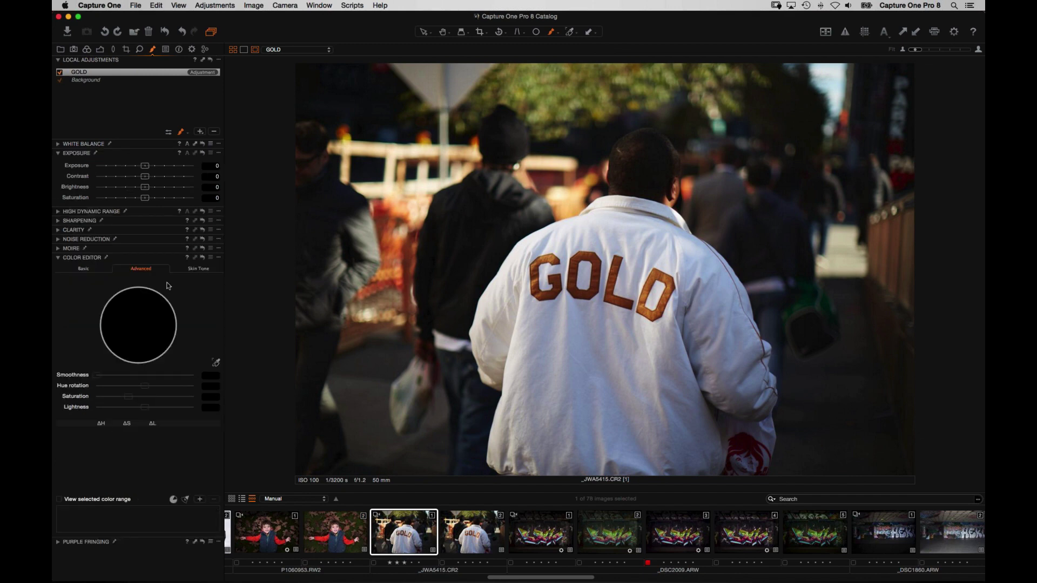
pyautogui.click(215, 365)
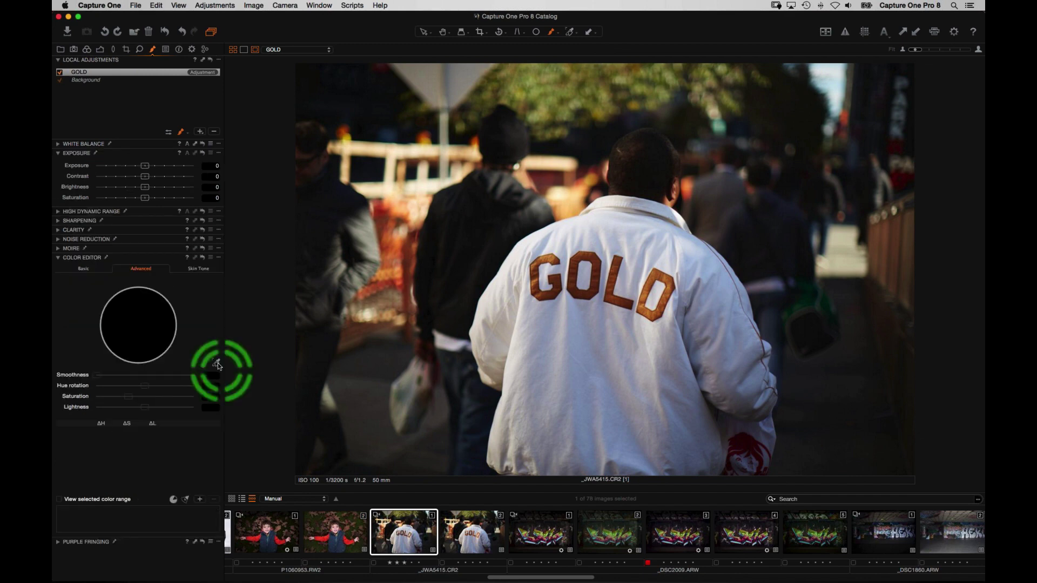
pyautogui.click(605, 260)
pyautogui.moveTo(146, 410)
pyautogui.mouseDown()
pyautogui.moveTo(161, 410)
pyautogui.moveTo(145, 400)
pyautogui.mouseUp()
pyautogui.click(144, 400)
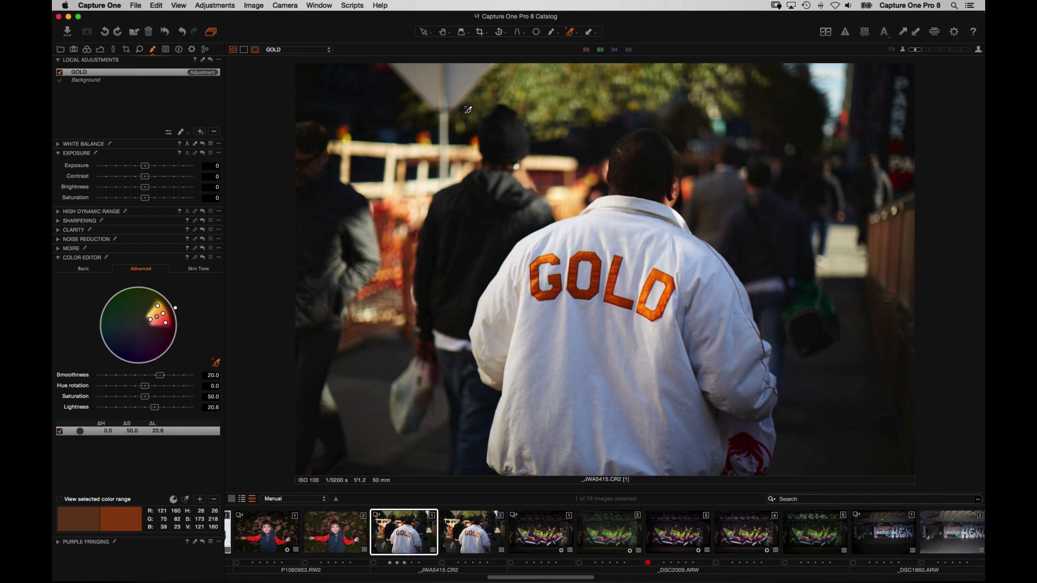
# - Open the brick storefront photo _DSC0928.ARW
pyautogui.hscroll(-10, 673, 506)
pyautogui.hscroll(-5, 692, 536)
pyautogui.click(728, 515)
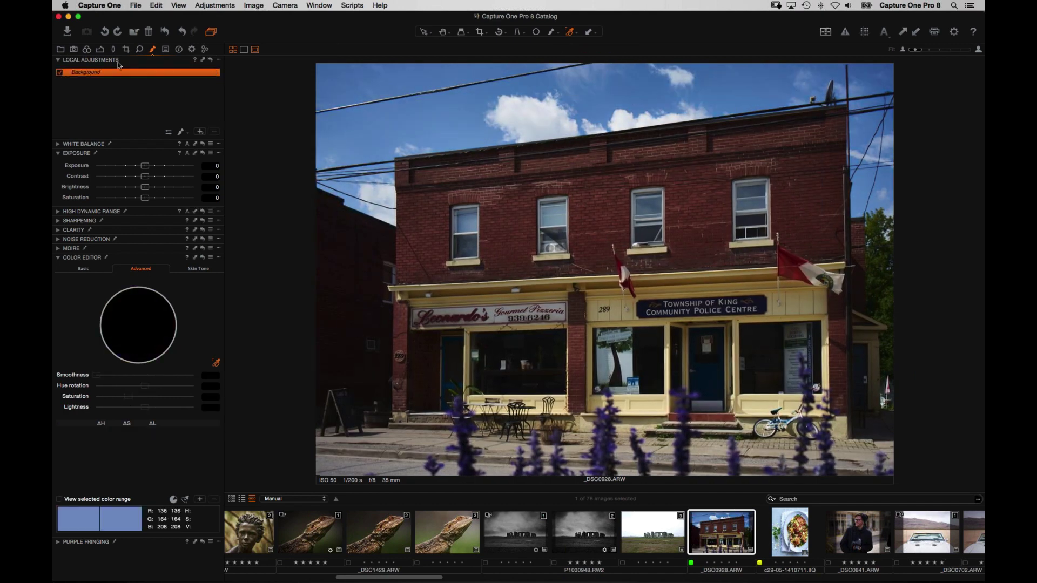
# - Try setting the sky blue's saturation to 57.8 and lightness to -14.8 across the whole photo, compare before and after, and reset it
pyautogui.click(87, 50)
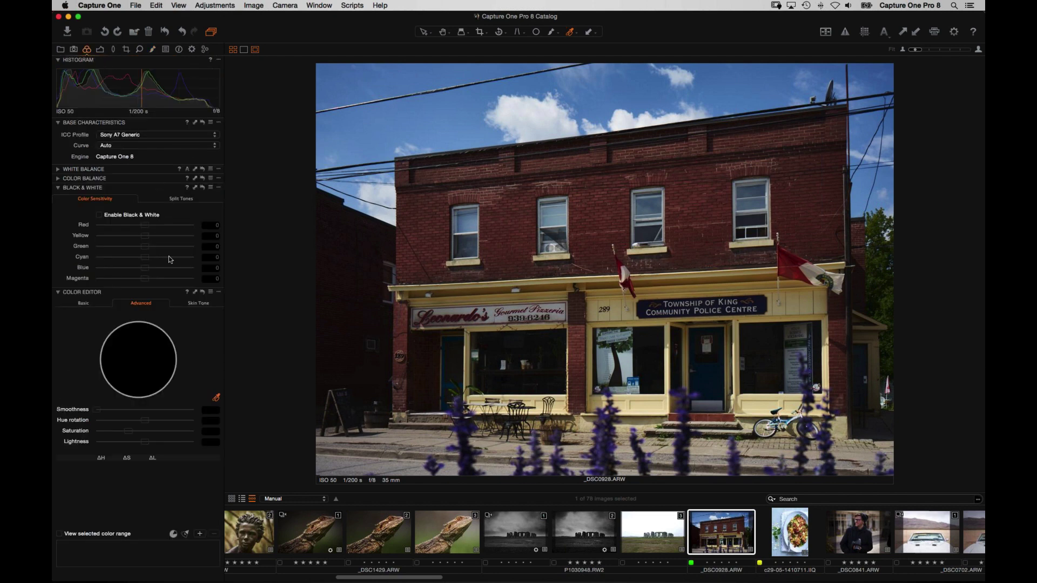
pyautogui.click(216, 398)
pyautogui.click(434, 103)
pyautogui.moveTo(145, 443); pyautogui.dragTo(155, 435)
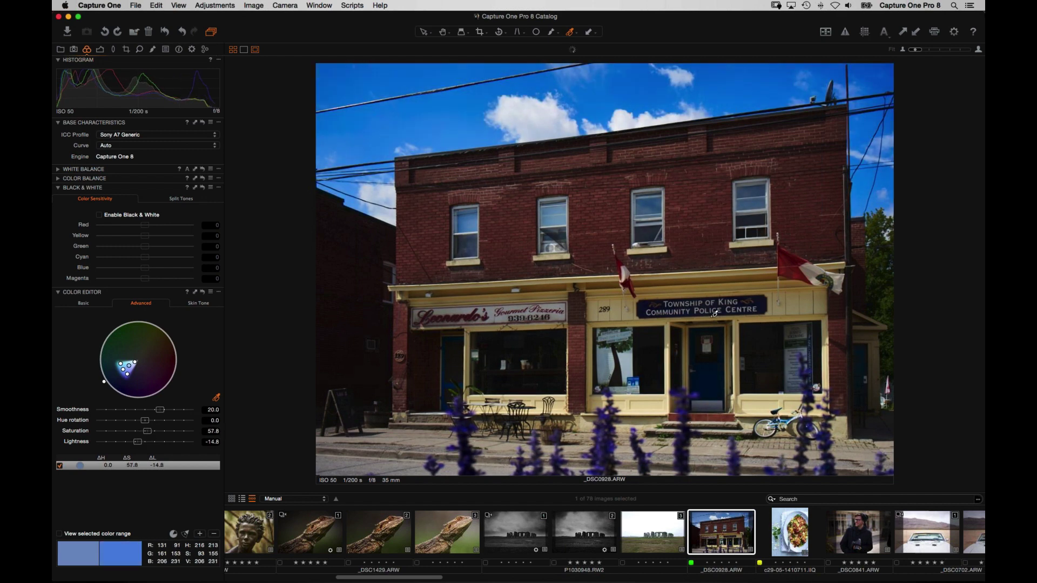
pyautogui.click(60, 466)
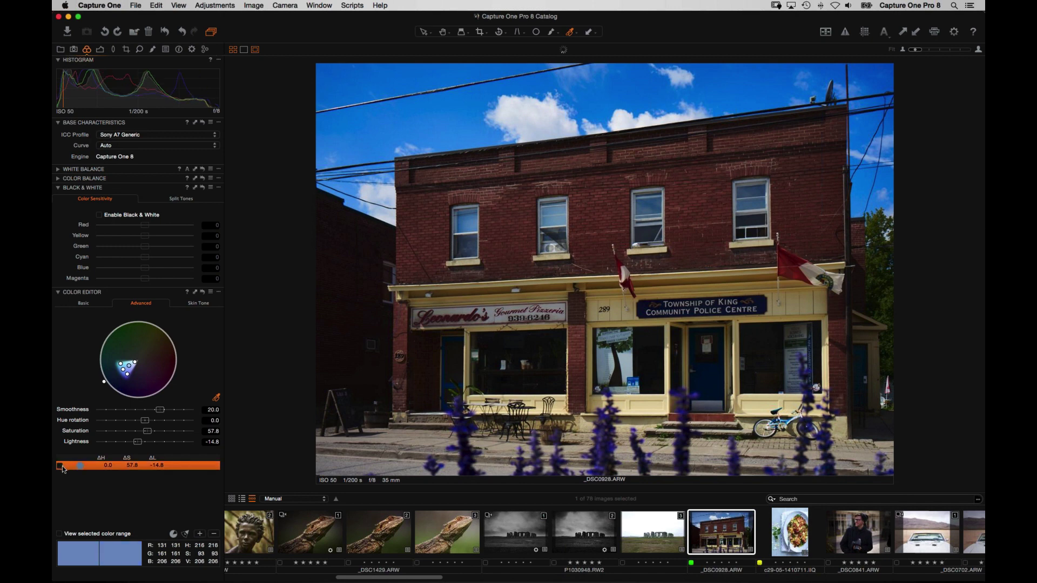
pyautogui.click(59, 466)
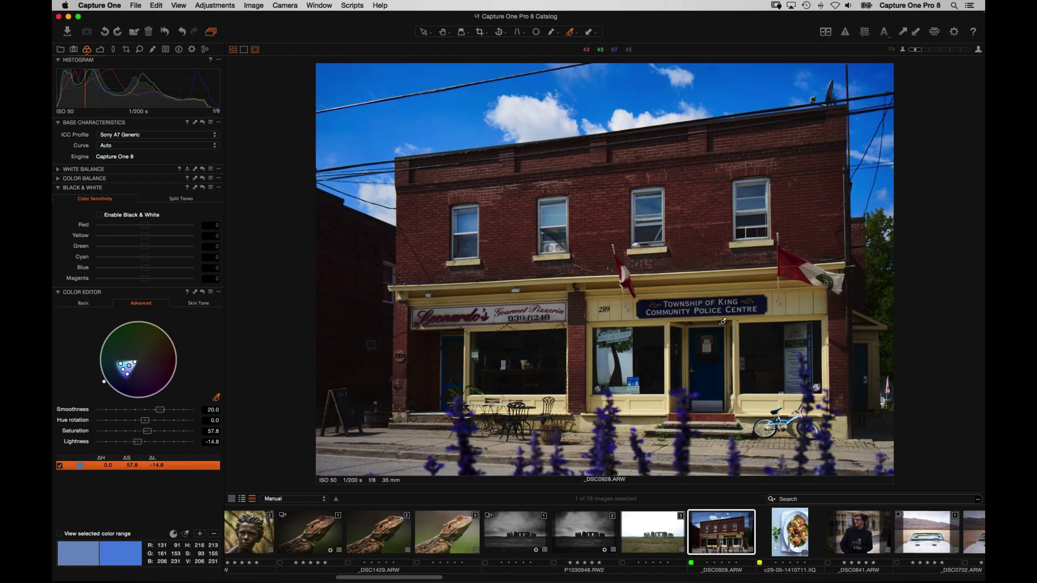
pyautogui.click(203, 292)
# - Add a new adjustment layer and paint its mask over the sky with a size 616, hardness 77, opacity 100 brush
pyautogui.click(152, 49)
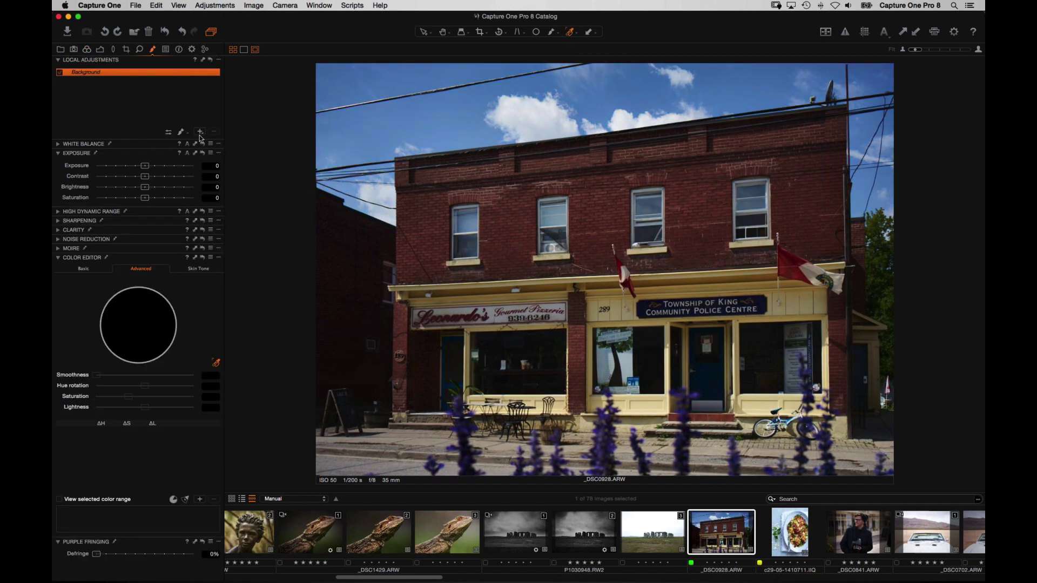
pyautogui.click(199, 132)
pyautogui.click(181, 131)
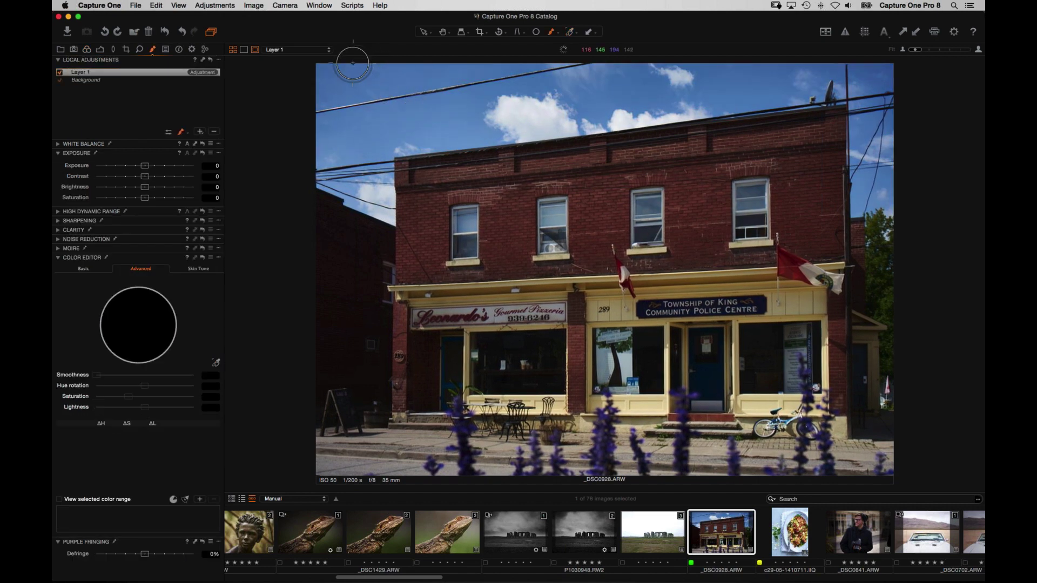
pyautogui.rightClick(408, 115)
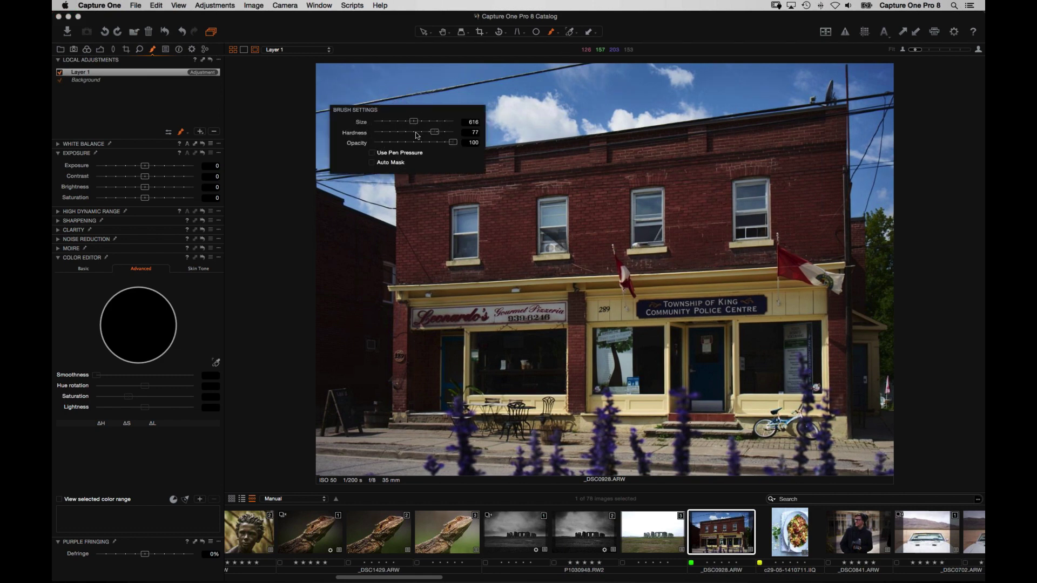
pyautogui.moveTo(351, 75)
pyautogui.mouseDown()
pyautogui.moveTo(373, 97)
pyautogui.moveTo(332, 171)
pyautogui.mouseUp()
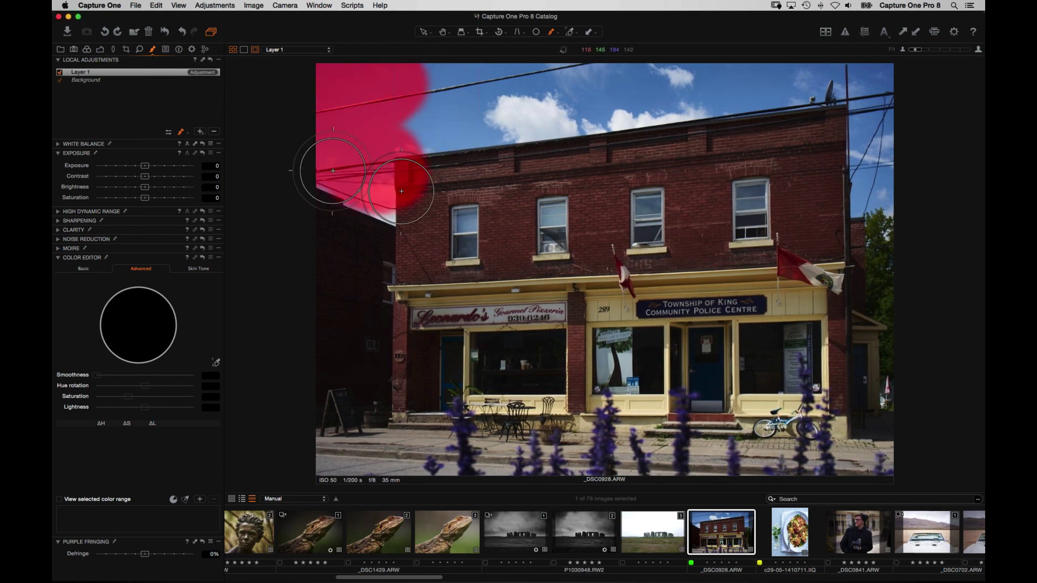
pyautogui.moveTo(470, 116)
pyautogui.mouseDown()
pyautogui.moveTo(907, 116)
pyautogui.moveTo(885, 222)
pyautogui.mouseUp()
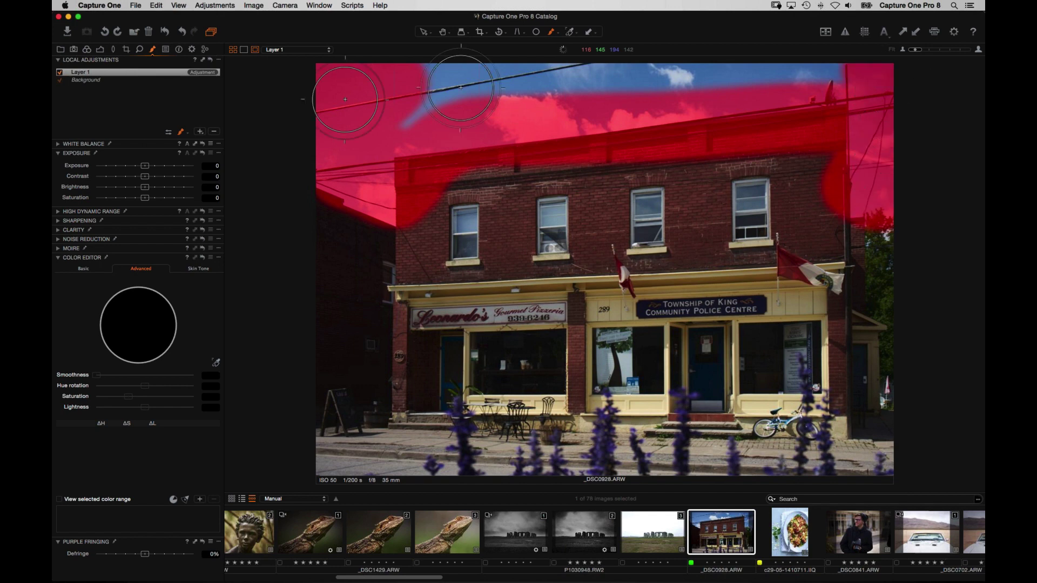
pyautogui.moveTo(461, 88)
pyautogui.mouseDown()
pyautogui.moveTo(508, 91)
pyautogui.moveTo(398, 97)
pyautogui.moveTo(335, 122)
pyautogui.moveTo(513, 90)
pyautogui.moveTo(486, 96)
pyautogui.mouseUp()
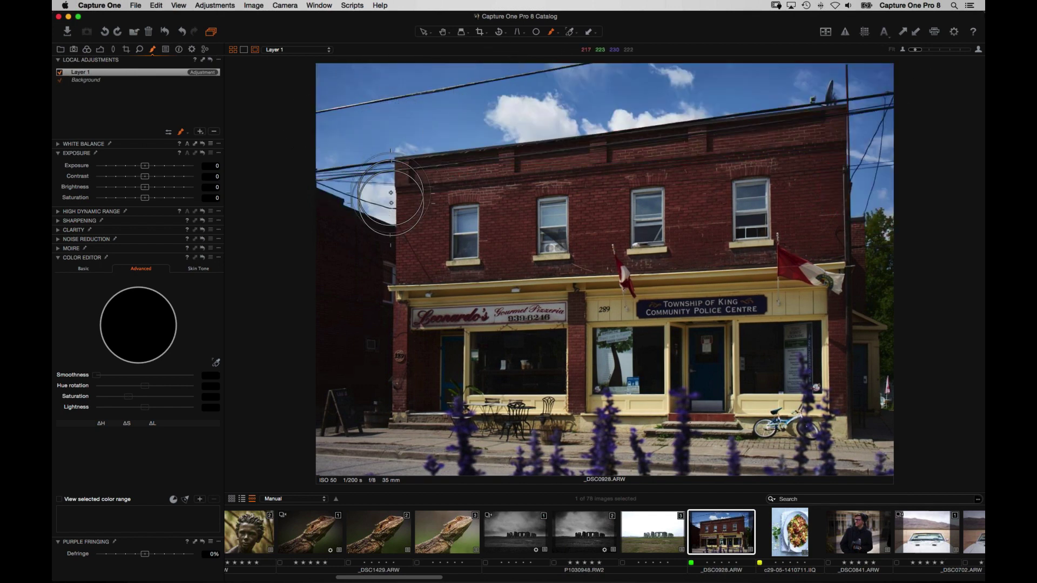
# - Pick the sky blue in the new layer's advanced Color Editor and set its saturation to 26.6 and lightness to -37.9
pyautogui.click(217, 364)
pyautogui.click(356, 200)
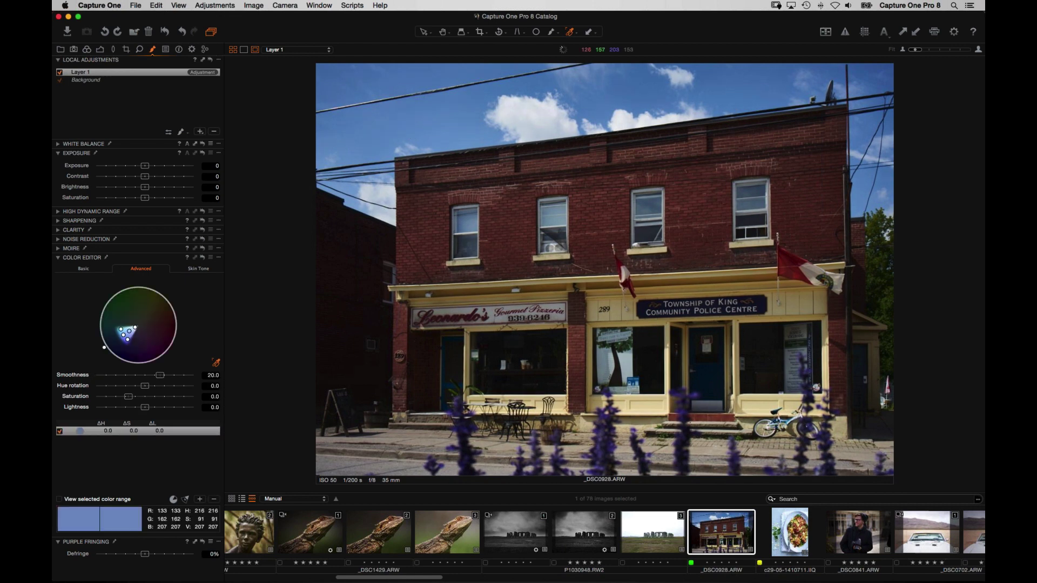
pyautogui.moveTo(129, 397)
pyautogui.mouseDown()
pyautogui.moveTo(142, 409)
pyautogui.moveTo(130, 409)
pyautogui.mouseUp()
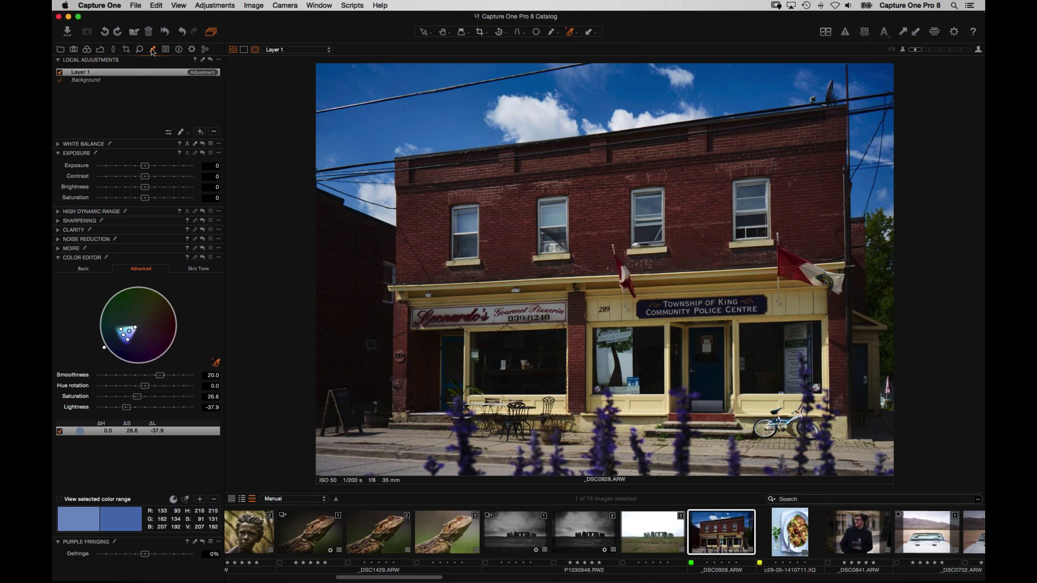
pyautogui.keyDown('alt'); pyautogui.click(57, 259); pyautogui.keyUp('alt')
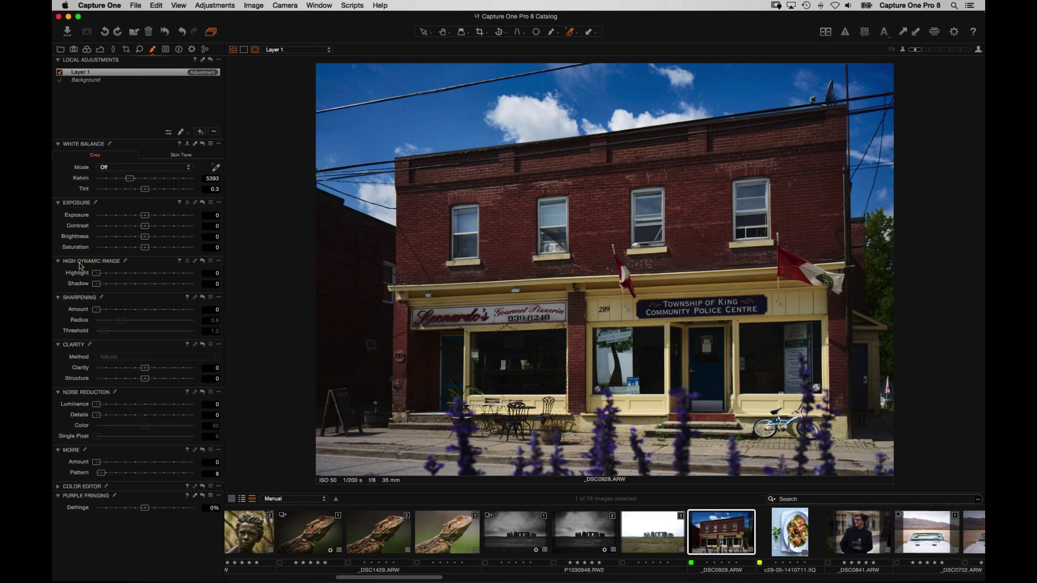